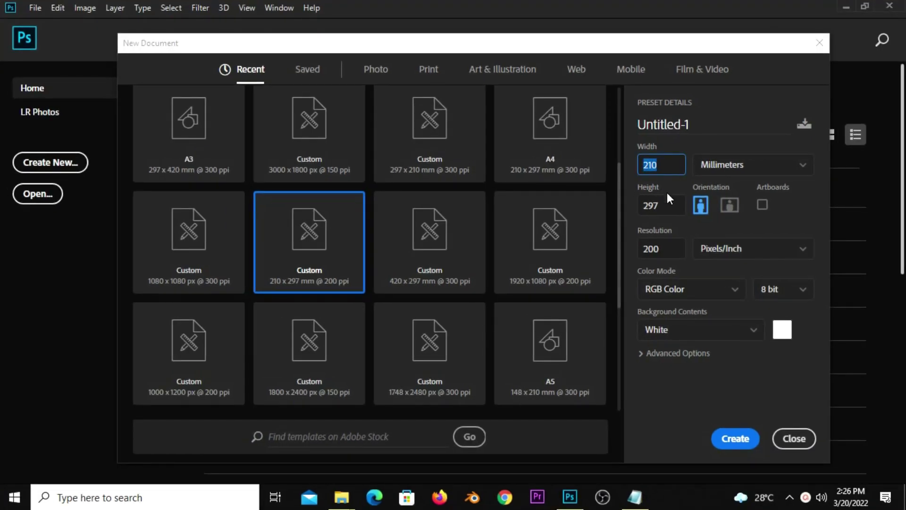
Set the 210 × 297 mm page's resolution to 200 pixels per inch in New Document
click(664, 205)
click(666, 250)
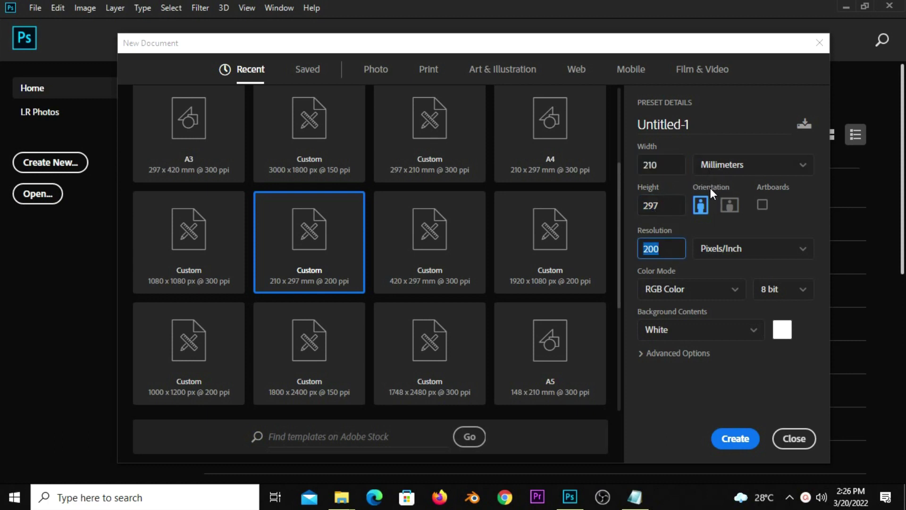
Create the 210 × 297 mm, 200 ppi document and add a Solid Color fill layer
click(731, 441)
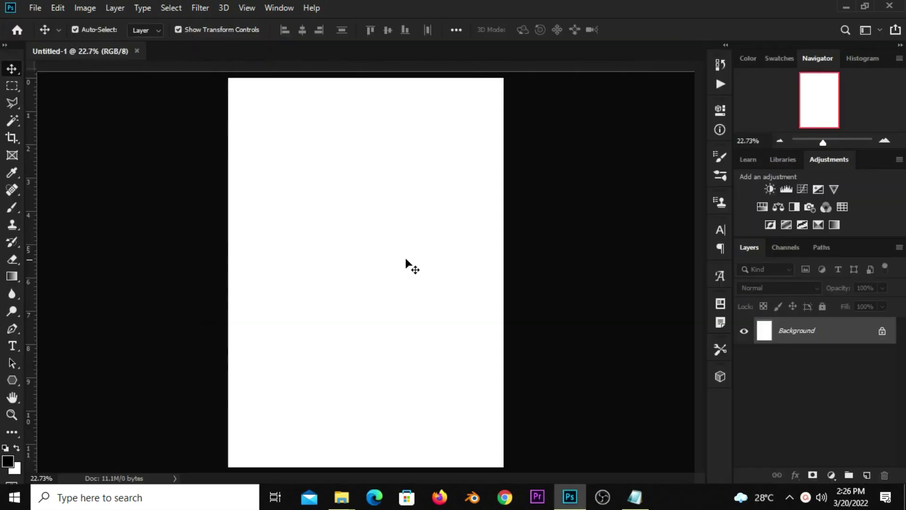
scroll(402, 273, down, 1)
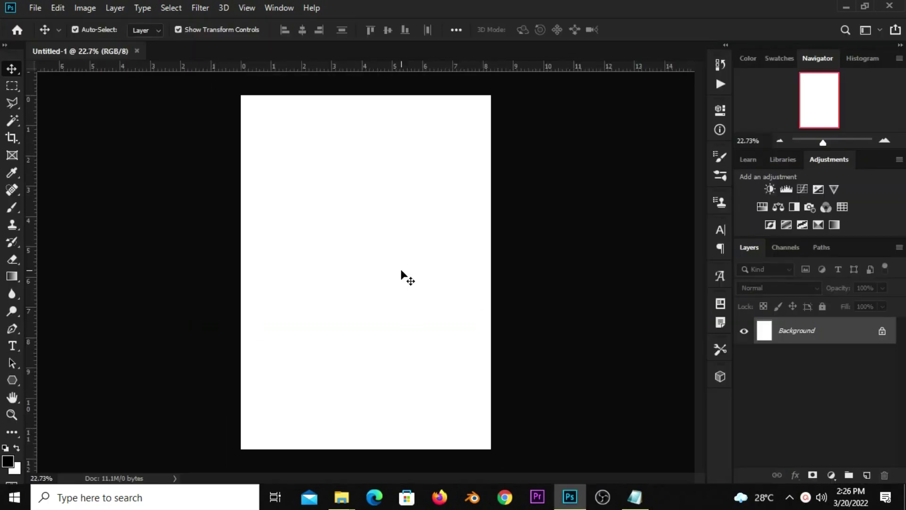
click(831, 476)
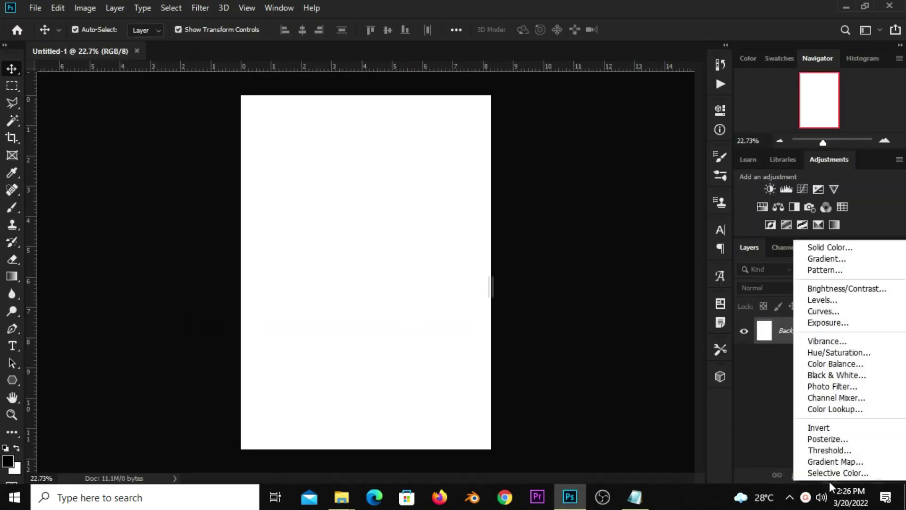
click(848, 247)
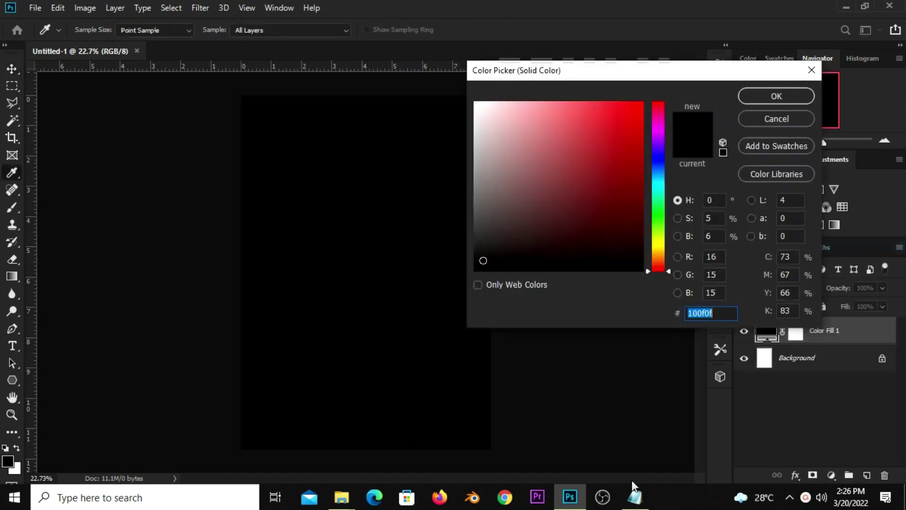
Copy colour code 1aaac4 from the notes and apply it as the fill's hex colour
click(635, 496)
drag(354, 94, 314, 92)
right_click(343, 92)
click(418, 135)
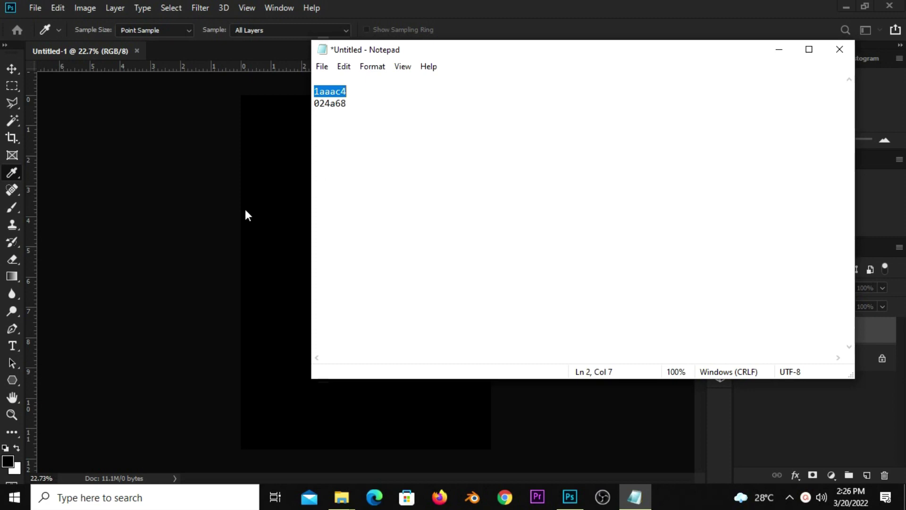
click(248, 215)
right_click(702, 314)
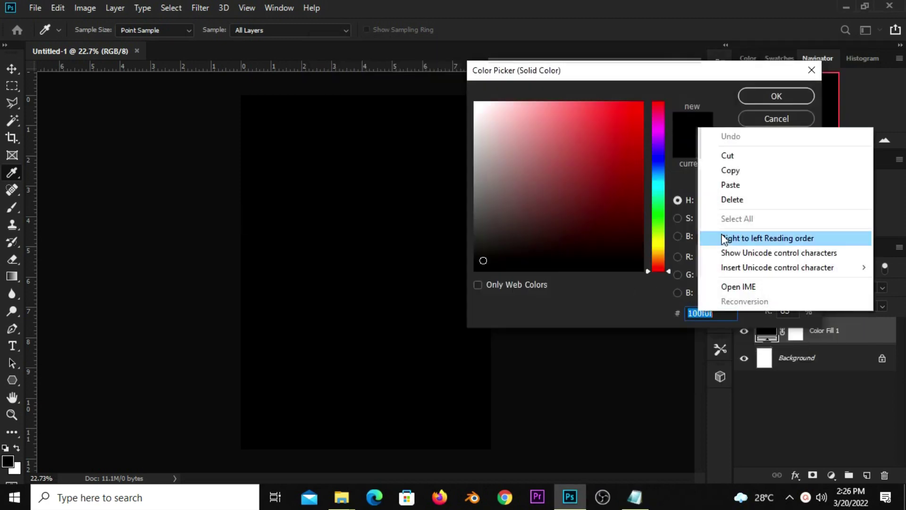
click(729, 184)
double_click(722, 319)
click(782, 96)
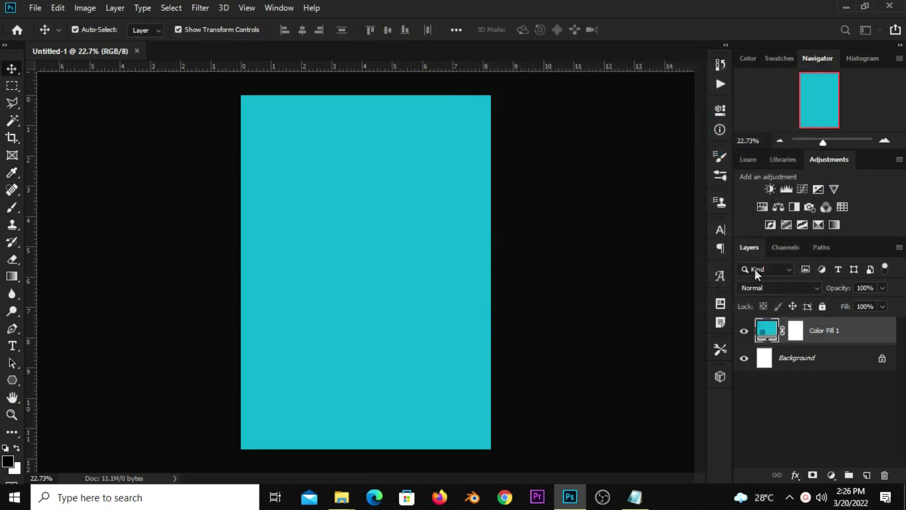
Add Color Fill 2 using hex 024a68 copied from the colour-code notes
click(745, 332)
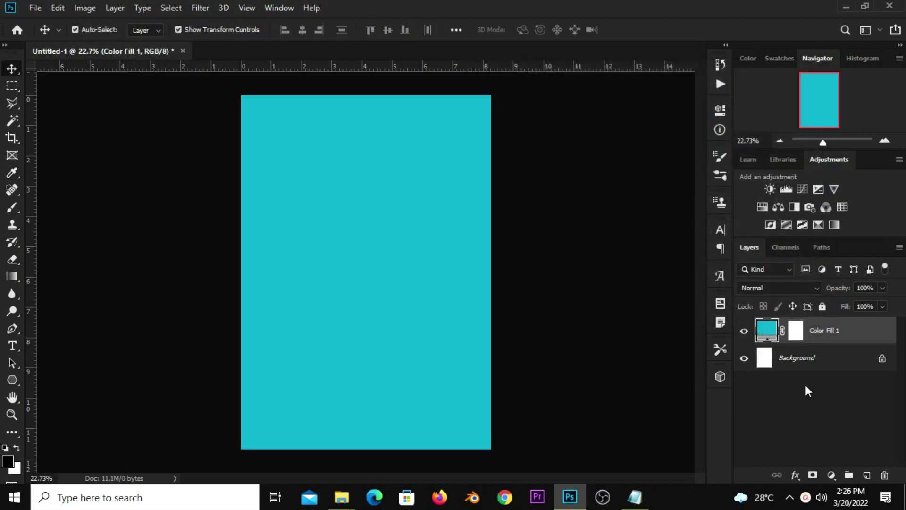
click(831, 475)
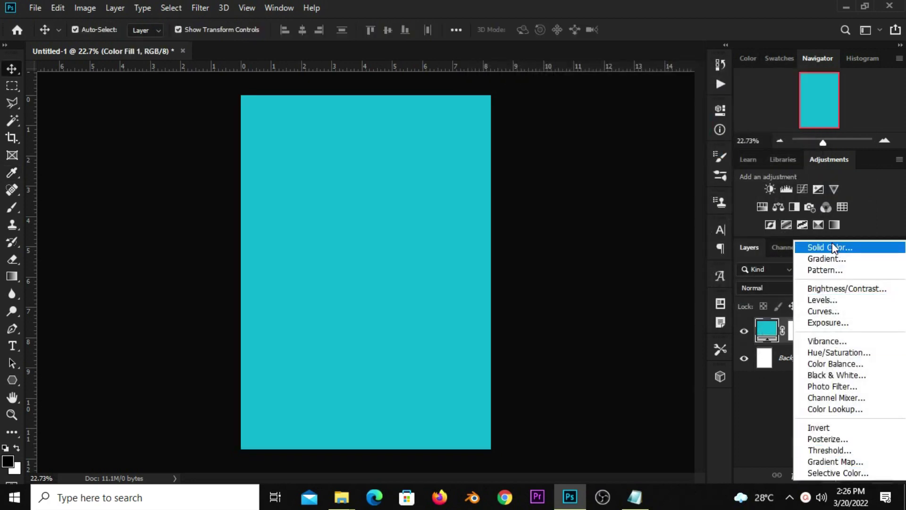
click(827, 245)
click(635, 497)
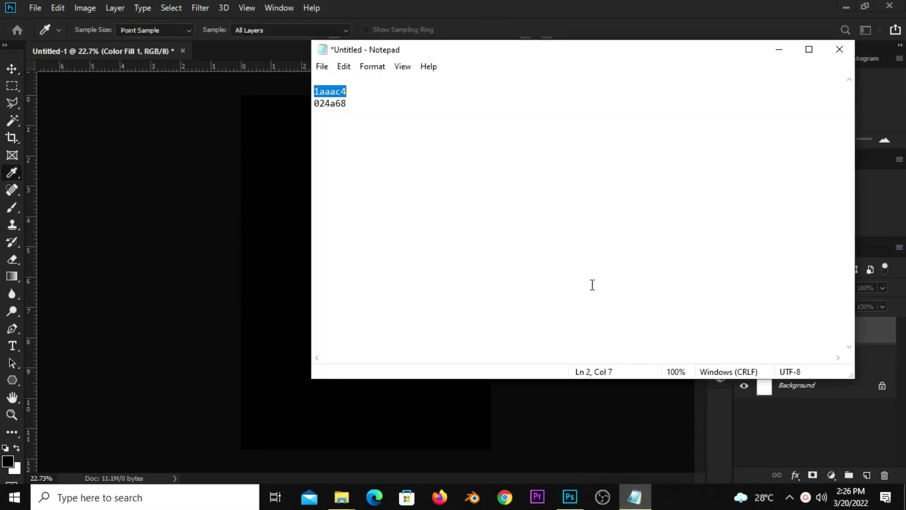
double_click(358, 104)
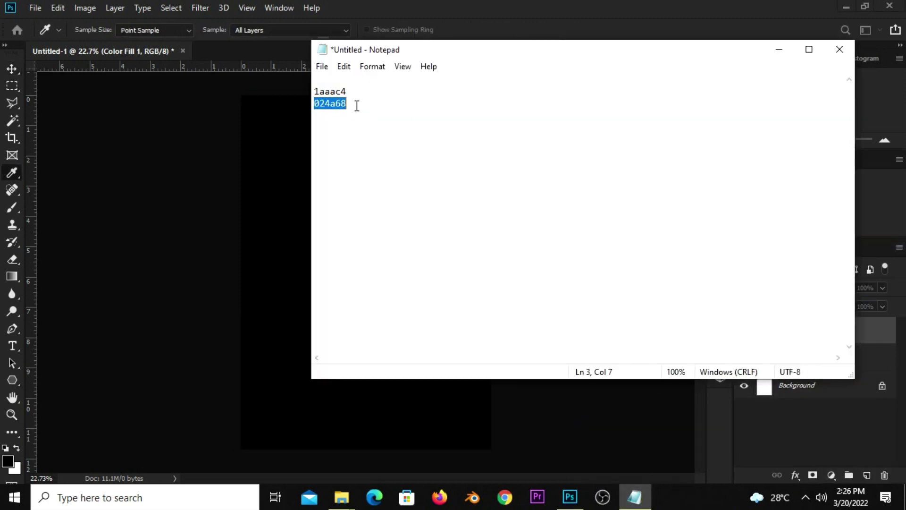
right_click(328, 105)
click(391, 147)
click(442, 1)
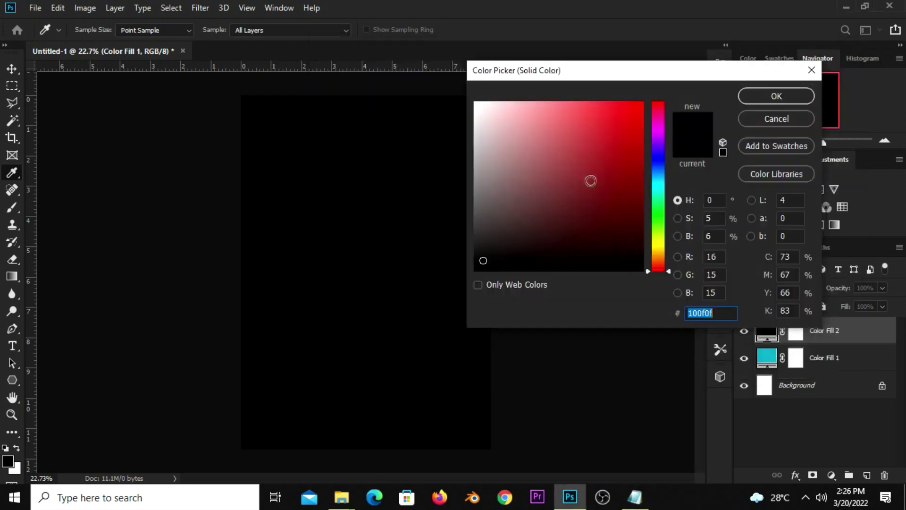
right_click(693, 312)
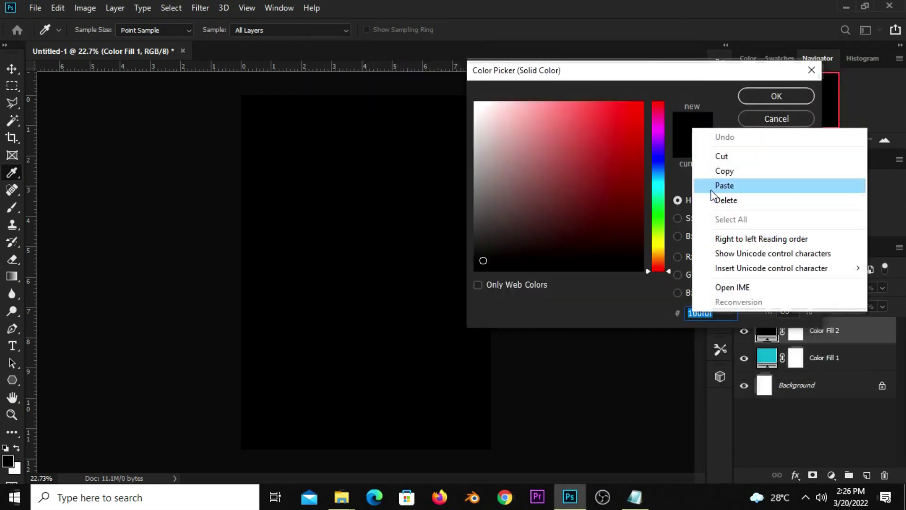
click(720, 185)
double_click(725, 316)
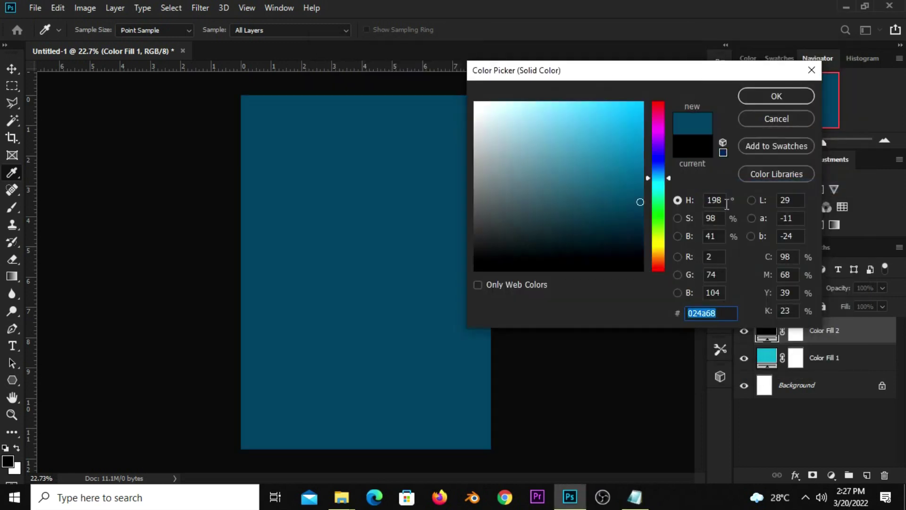
click(750, 98)
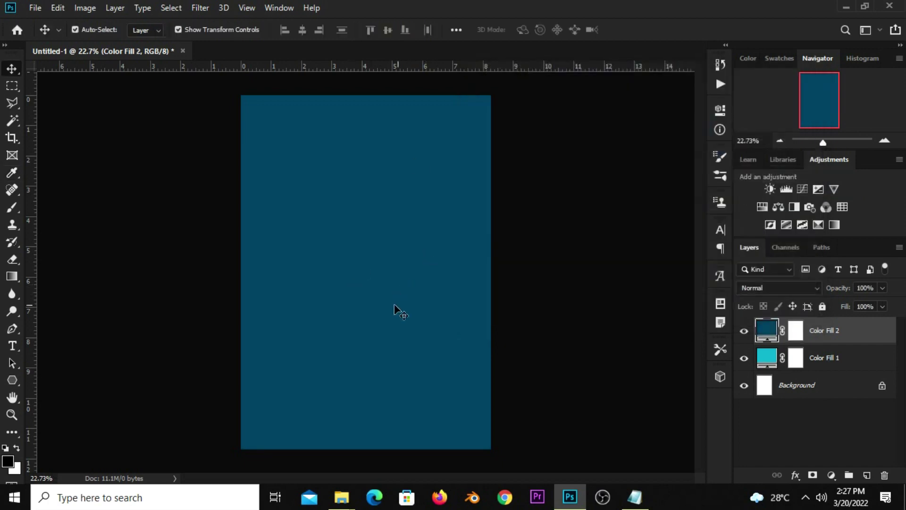
Target Color Fill 2's mask and set up a 0%-hardness brush of about 2000 px
click(744, 330)
click(796, 333)
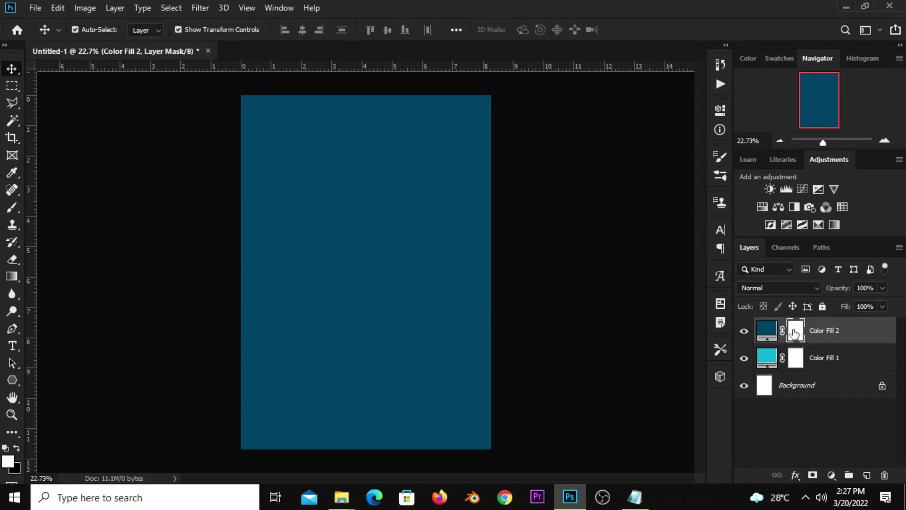
click(12, 208)
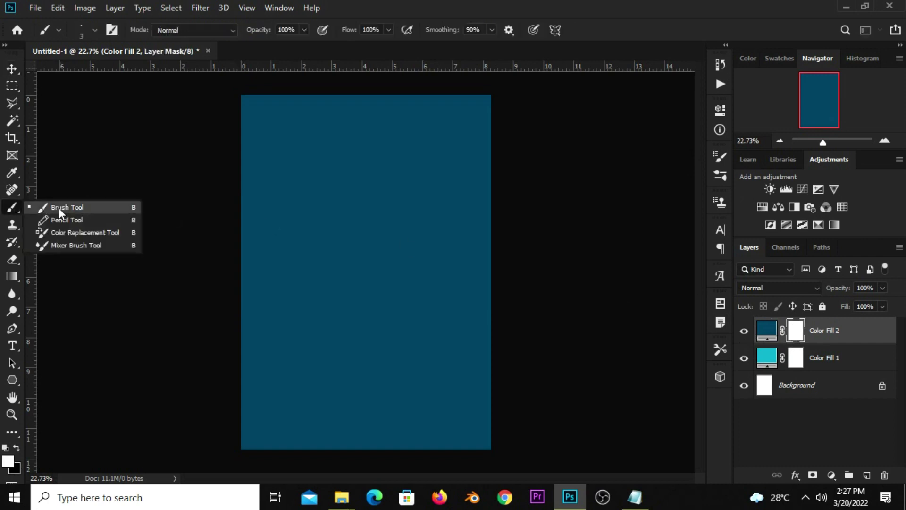
right_click(319, 216)
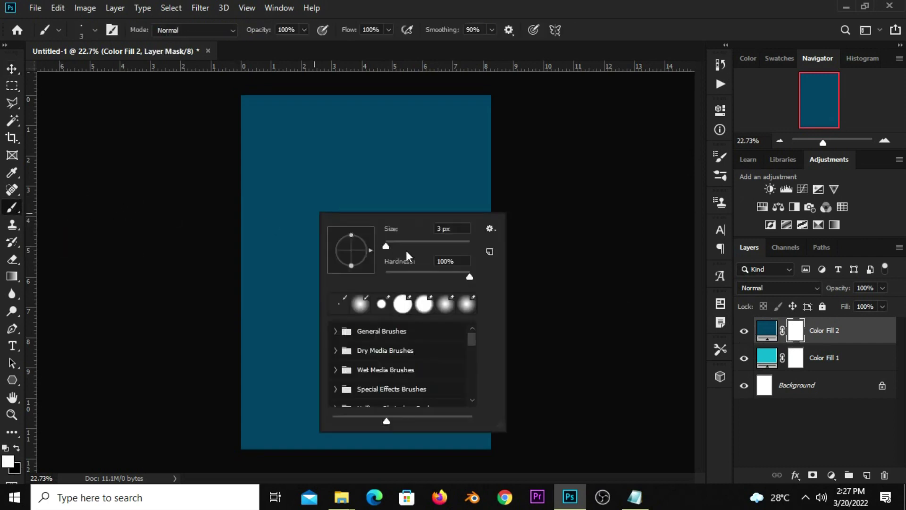
click(438, 244)
click(408, 273)
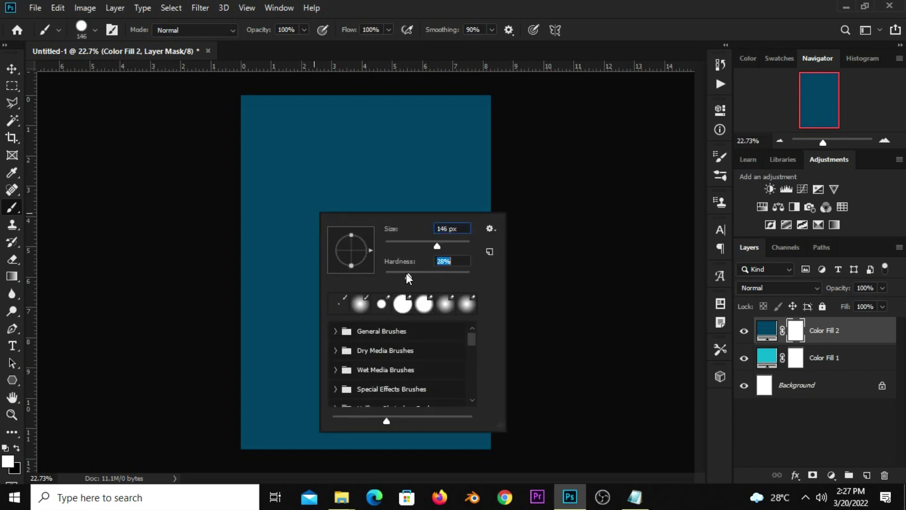
drag(451, 247, 463, 245)
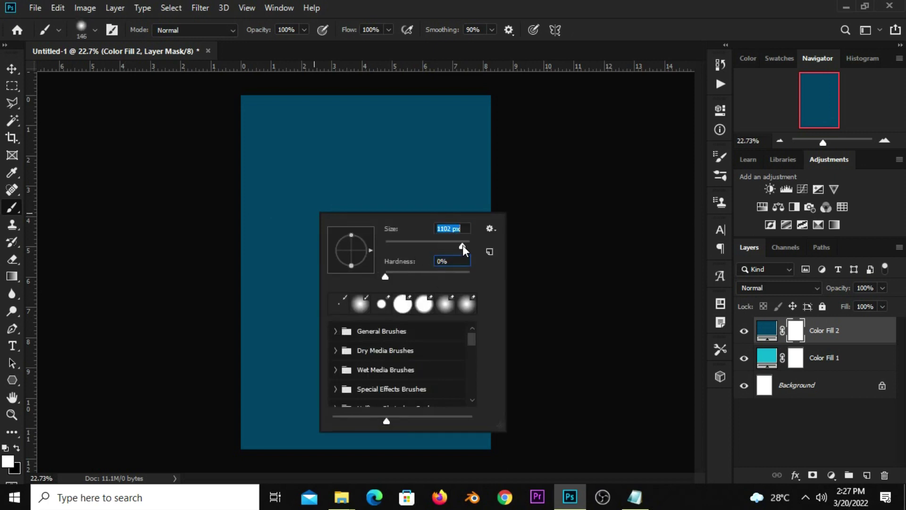
click(495, 167)
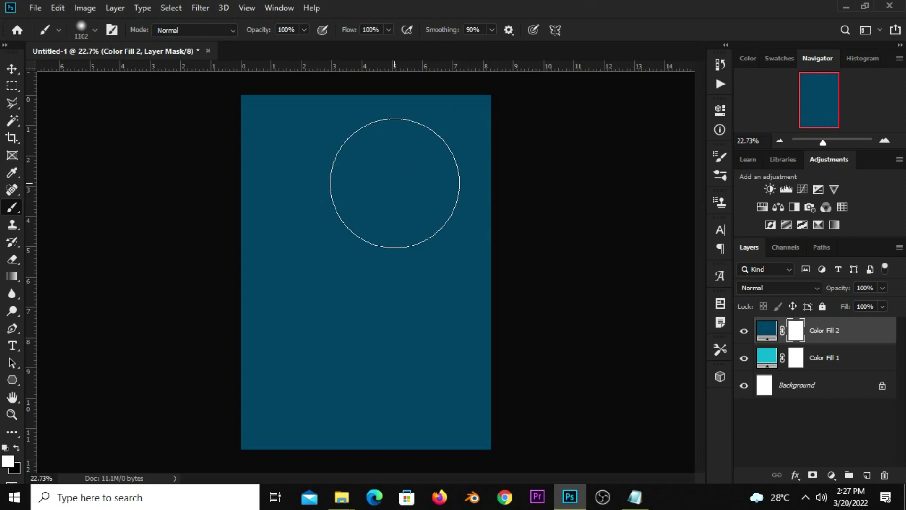
key(bracketright)
key(bracketright)
key(bracketright)
key(bracketright)
key(bracketright)
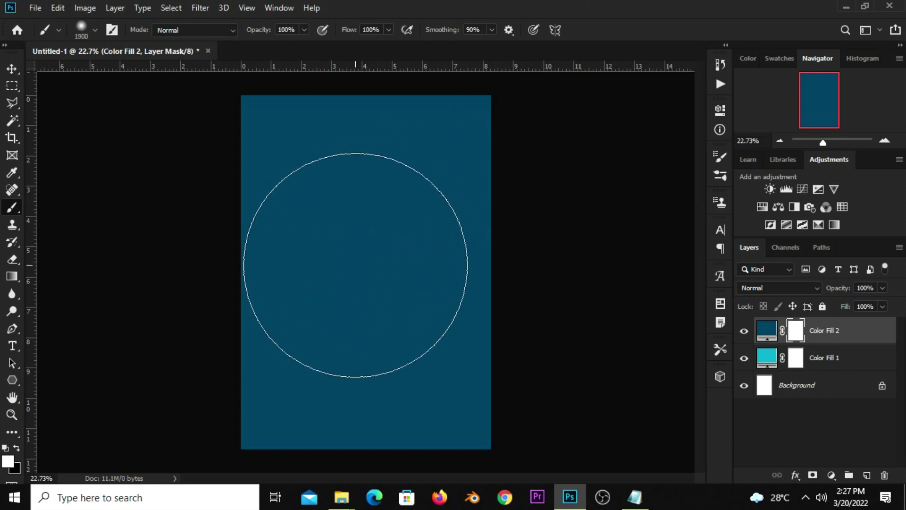
Paint black with a 2300 px soft brush at the canvas centre to reveal the cyan glow
click(8, 461)
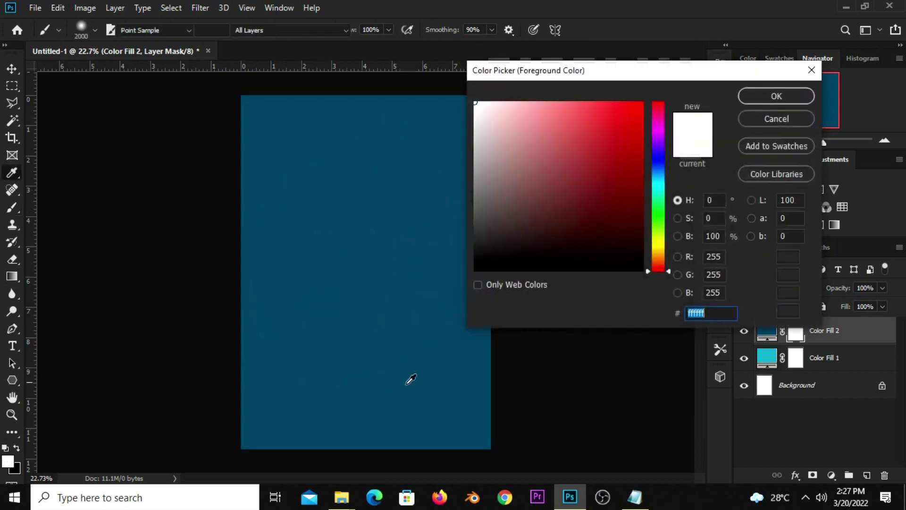
click(765, 96)
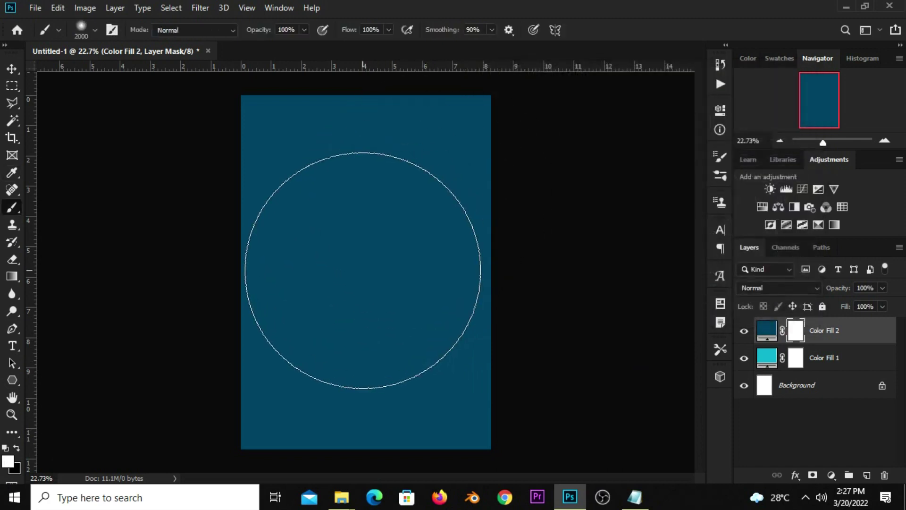
click(8, 463)
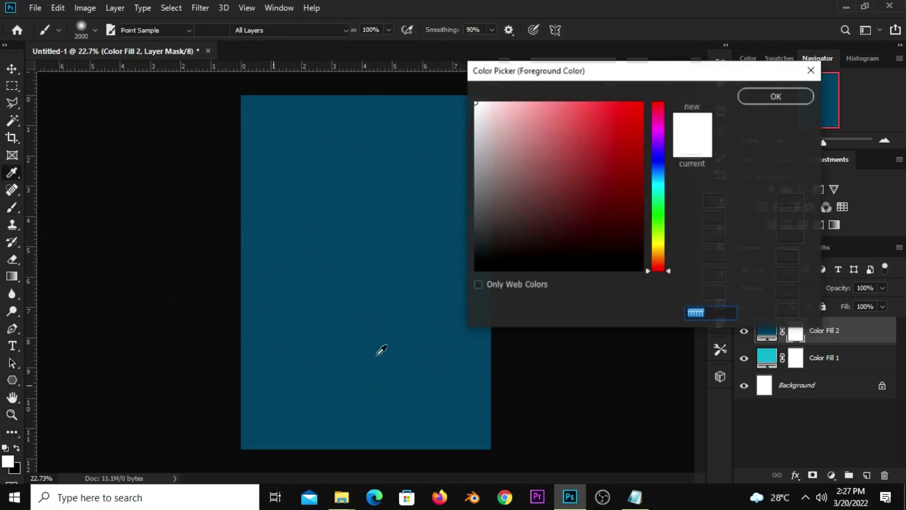
click(475, 270)
click(752, 98)
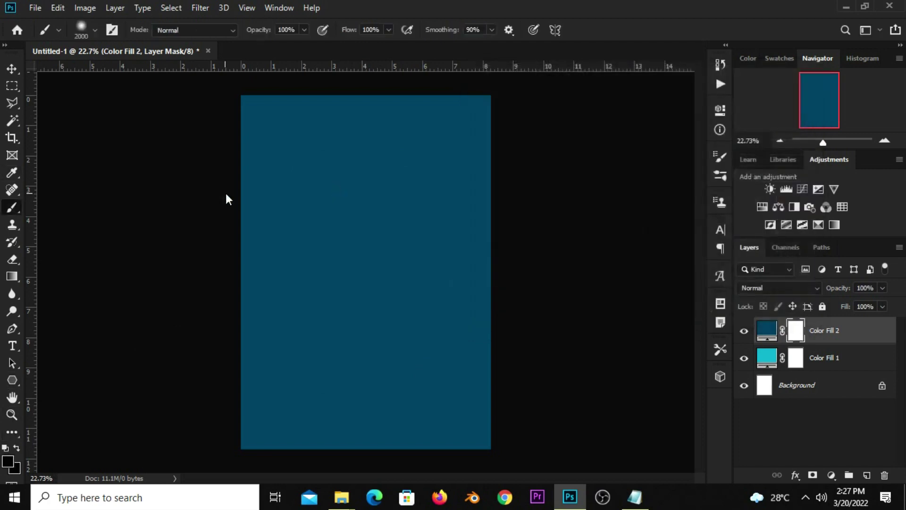
key(bracketright)
key(bracketright)
key(bracketright)
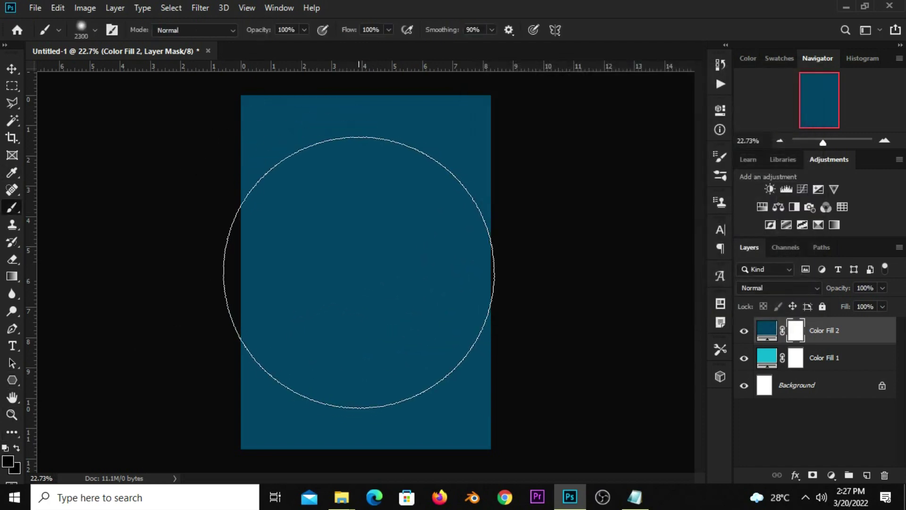
click(367, 266)
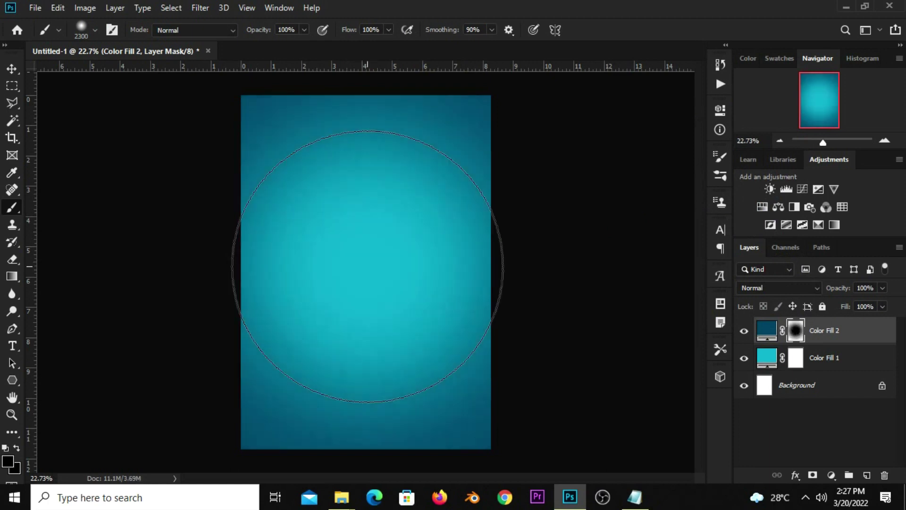
click(11, 68)
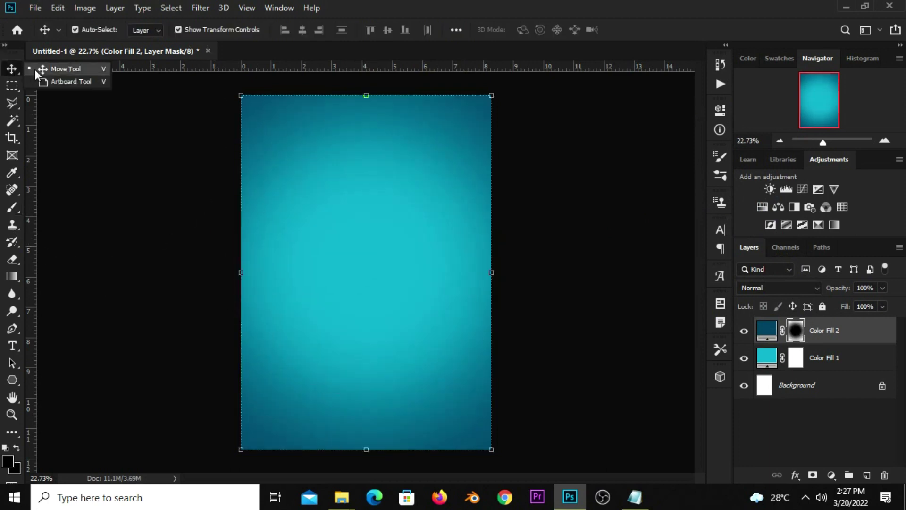
Duplicate Color Fill 2 with Ctrl+J, then add an empty Layer 1 above the copy
click(190, 204)
click(744, 331)
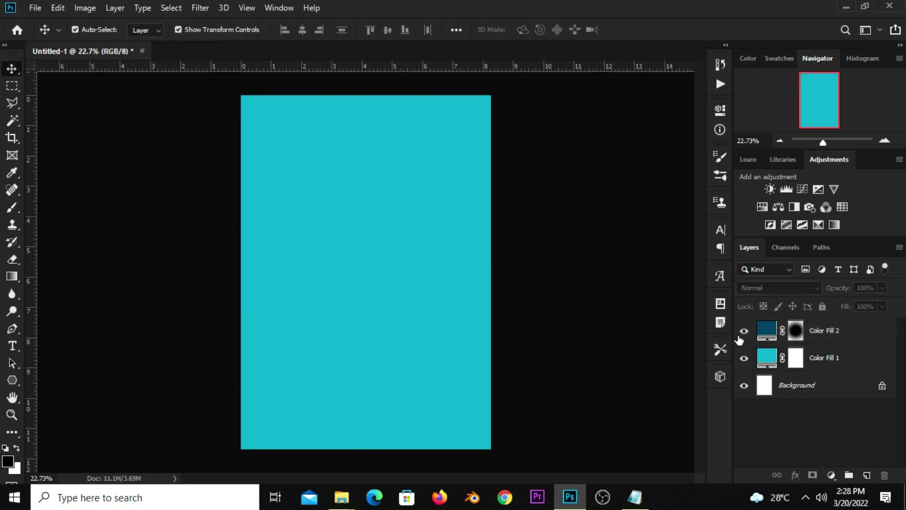
click(830, 333)
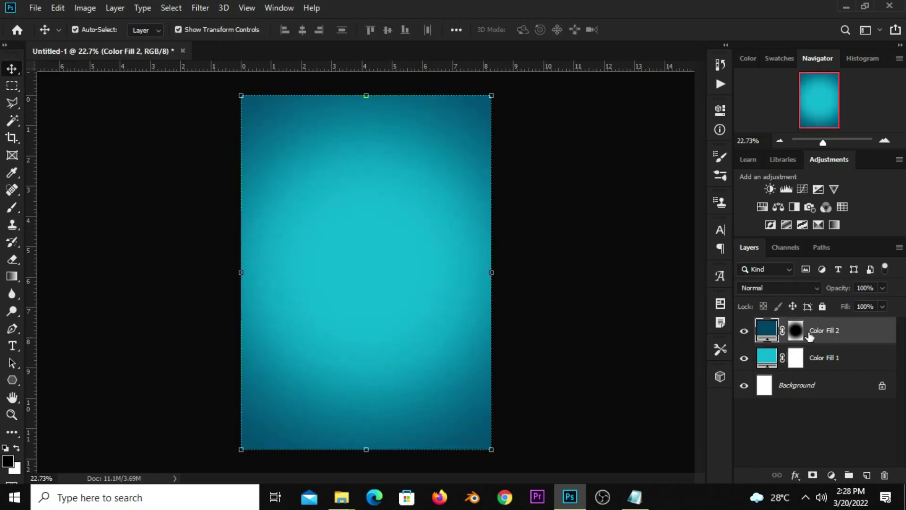
key(ctrl+j)
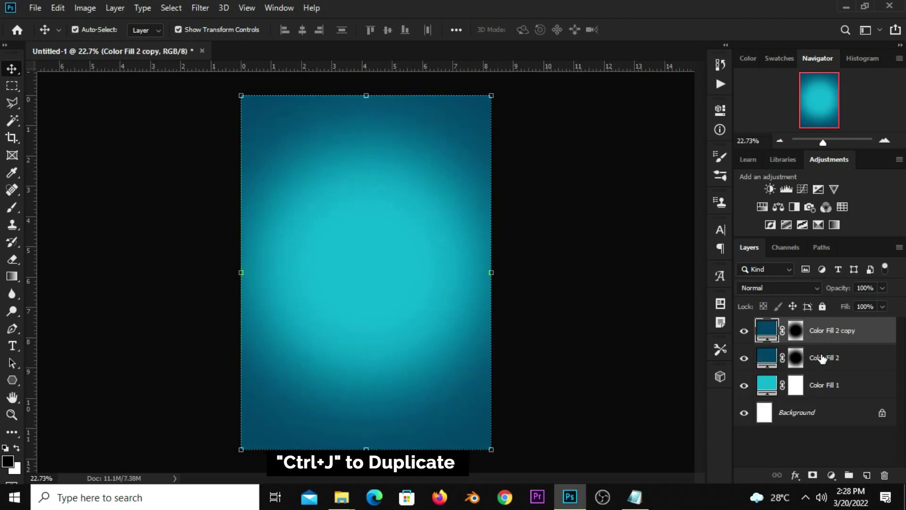
click(739, 343)
click(741, 331)
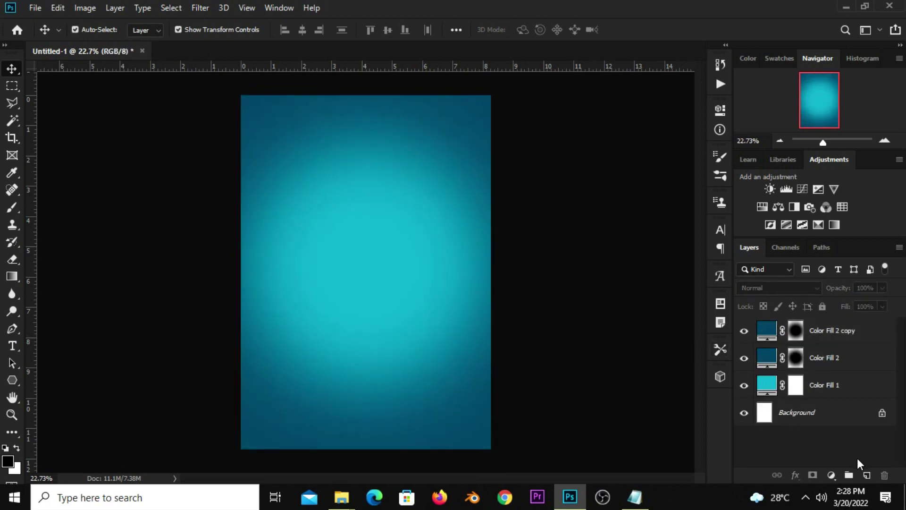
click(866, 475)
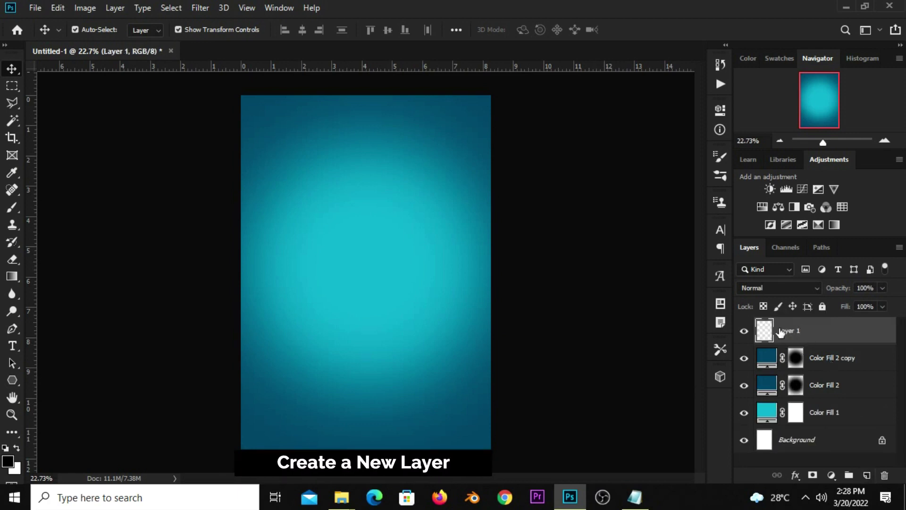
Paint a large soft white spot at the canvas centre with a roughly 2100 px brush
right_click(13, 208)
click(41, 210)
click(18, 448)
key(bracketright)
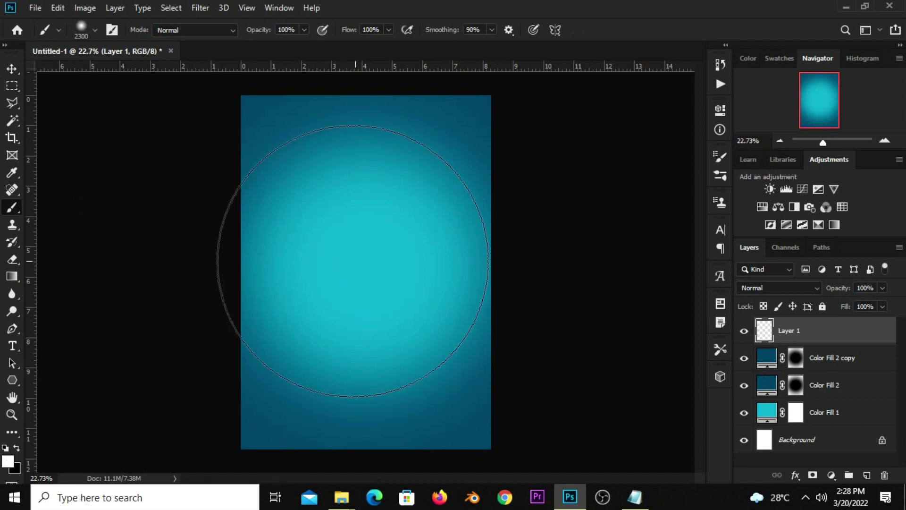
key(bracketright)
key(bracketright)
key(bracketleft)
key(bracketleft)
key(bracketleft)
key(bracketleft)
key(bracketleft)
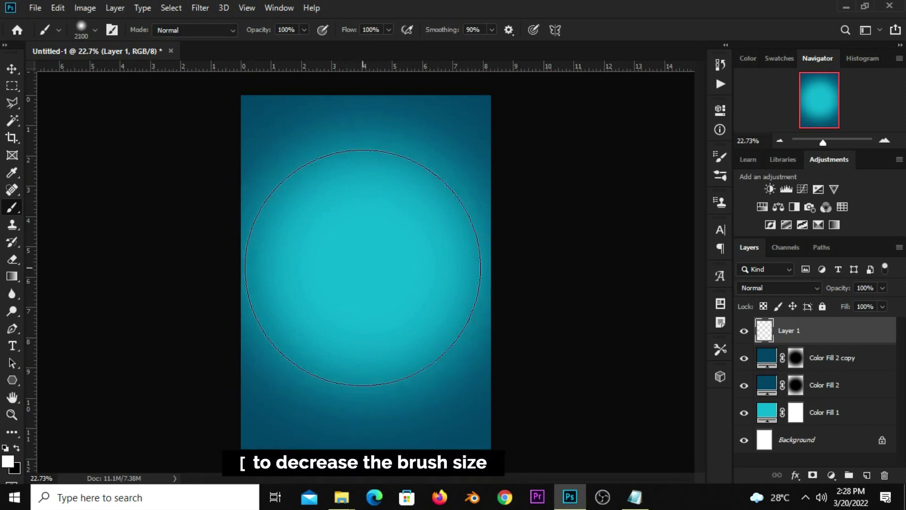
key(bracketright)
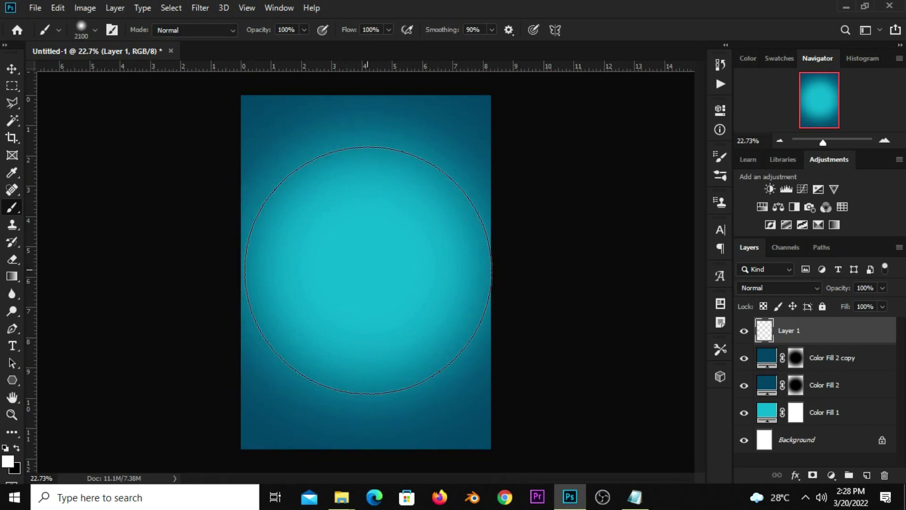
click(369, 270)
Set Layer 1's blend mode to Overlay and compare the glow on and off
click(11, 69)
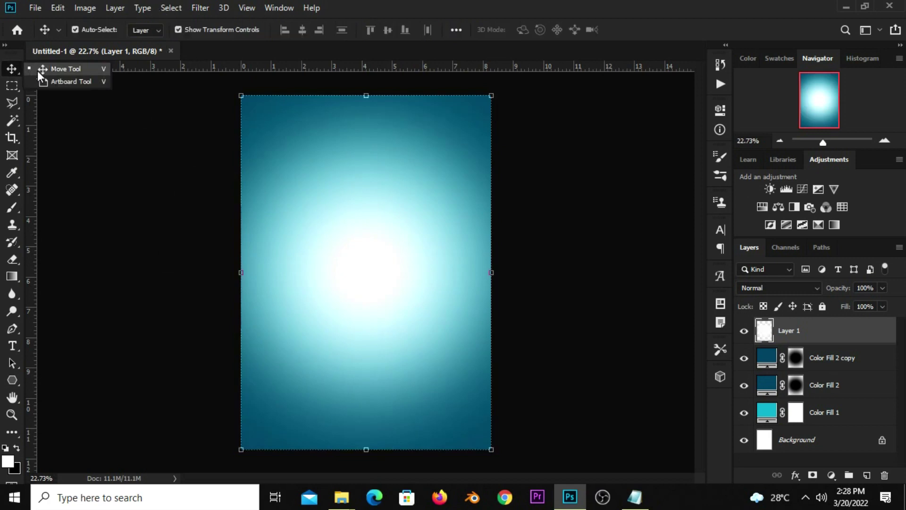
click(746, 332)
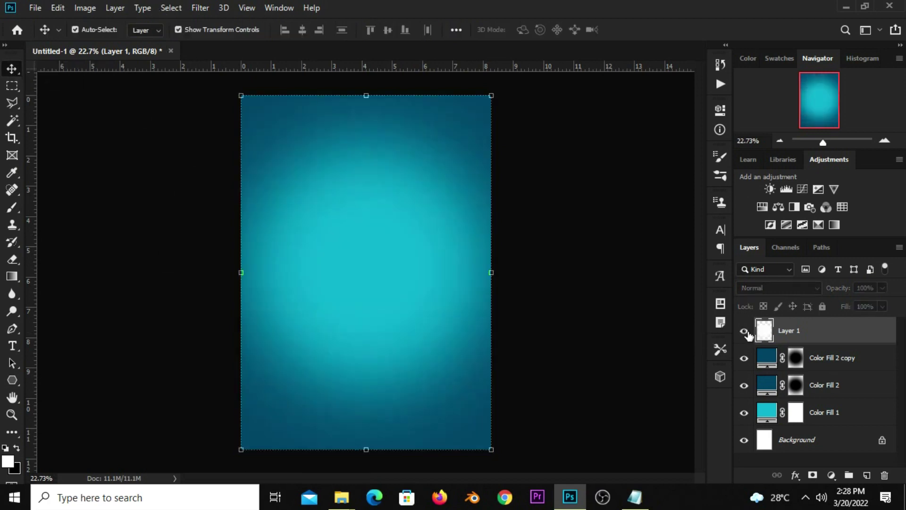
click(768, 285)
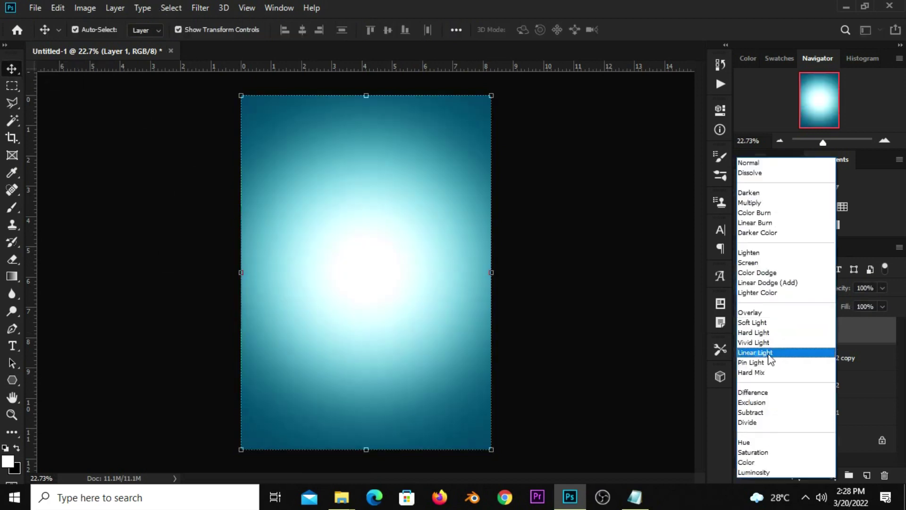
click(768, 313)
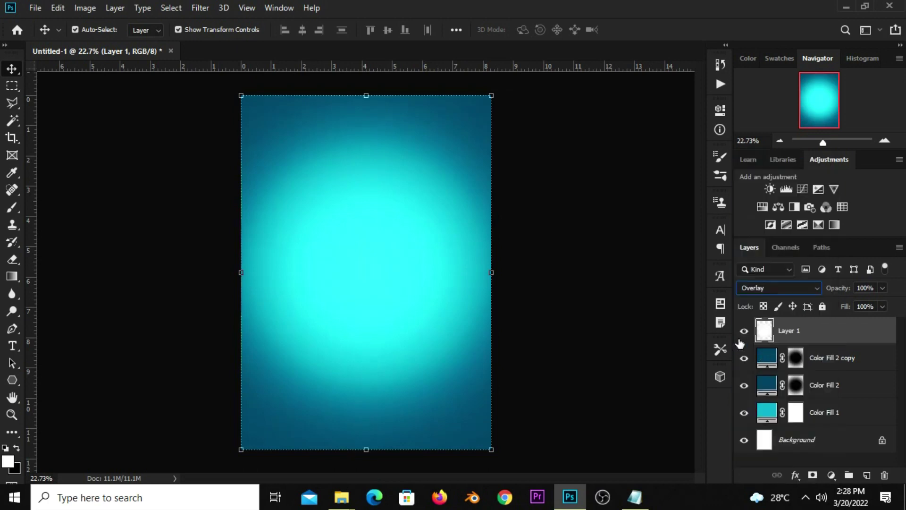
click(744, 332)
Duplicate Layer 1 as a Normal-mode copy at about 74% opacity, then zoom to 25%
key(ctrl+j)
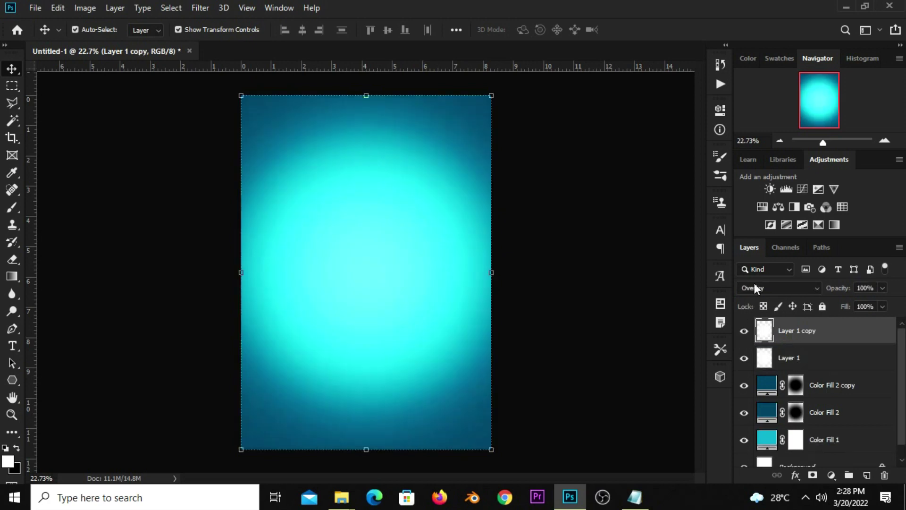
click(754, 287)
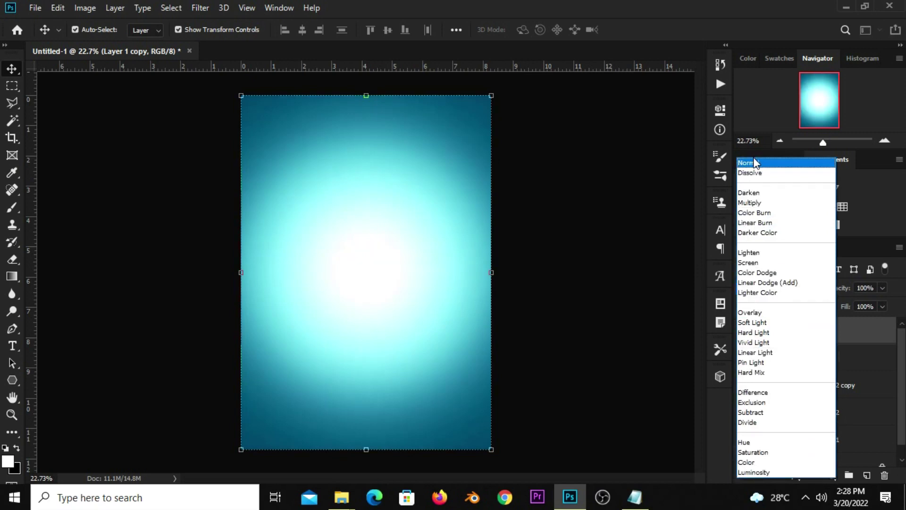
click(753, 163)
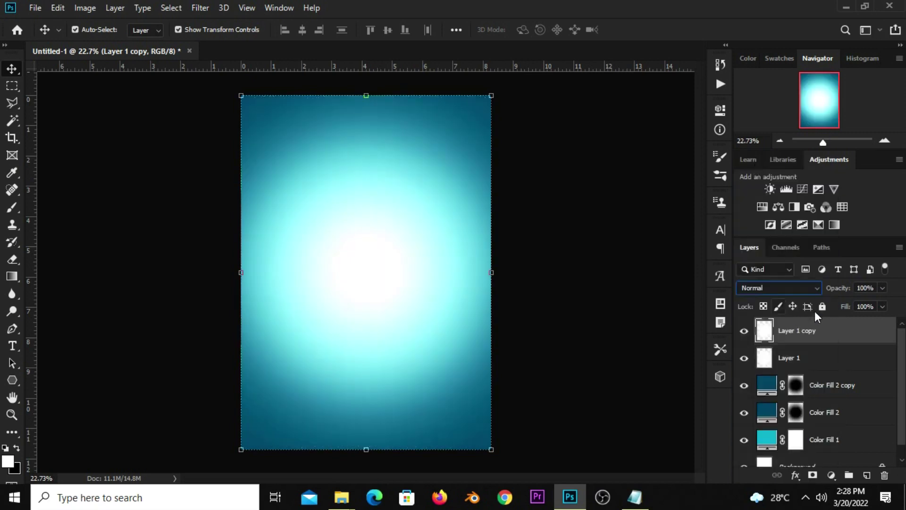
click(882, 293)
drag(857, 307, 876, 304)
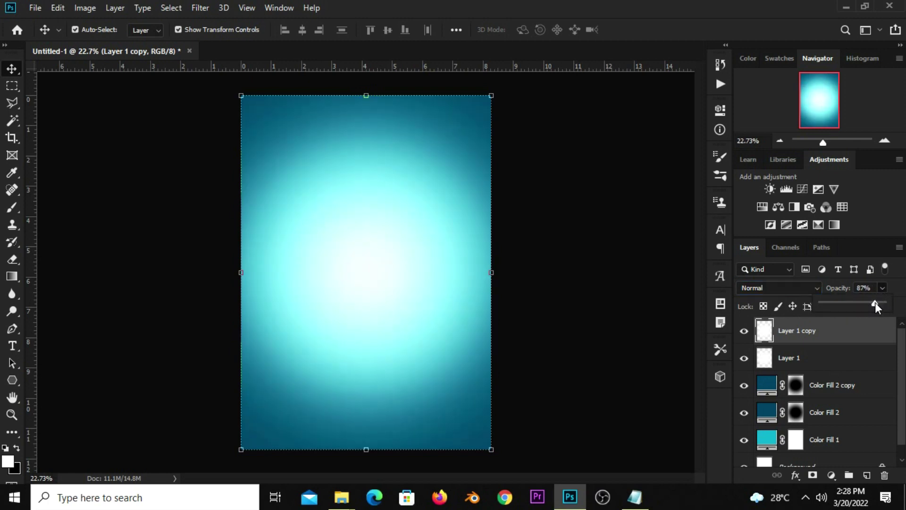
mouse_move(875, 302)
mouse_down()
mouse_move(851, 310)
mouse_move(867, 304)
mouse_up()
click(522, 356)
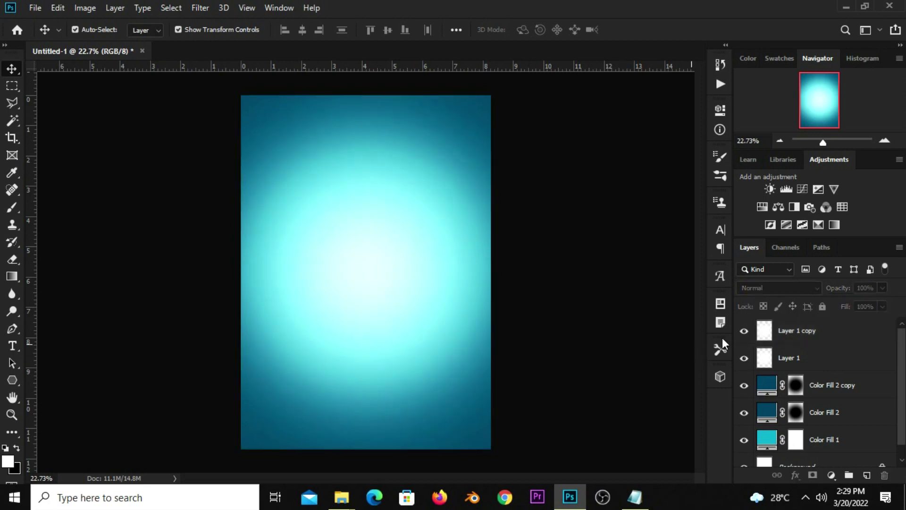
click(744, 331)
key(ctrl+plus)
key(ctrl+minus)
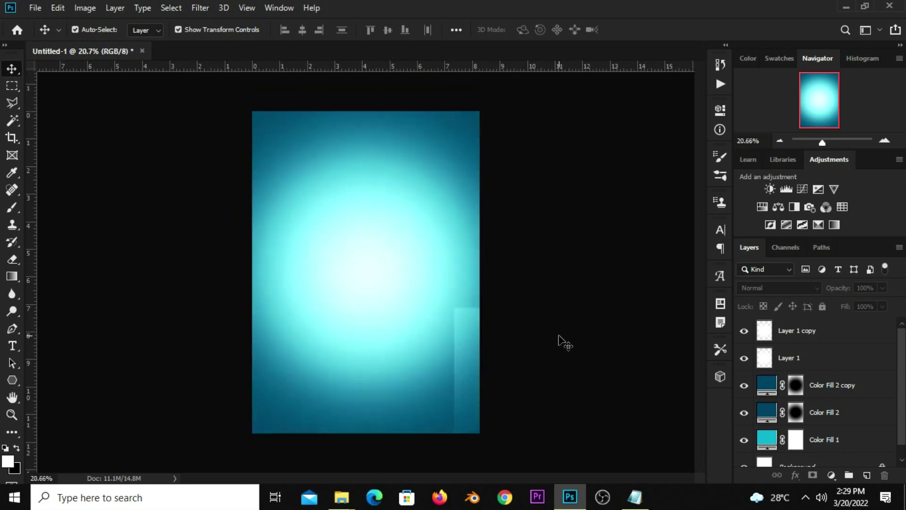
key(ctrl+plus)
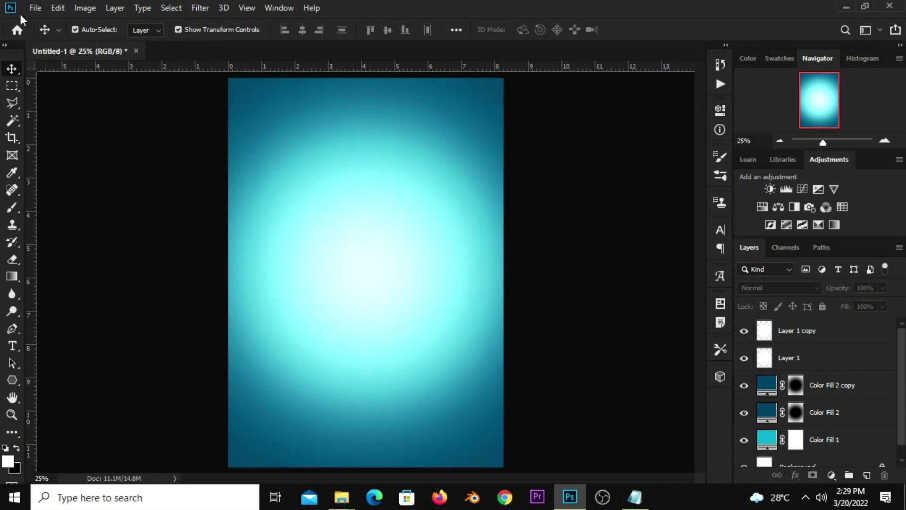
Open mirinda resources.psd from recent files and scroll through its layer list
click(35, 7)
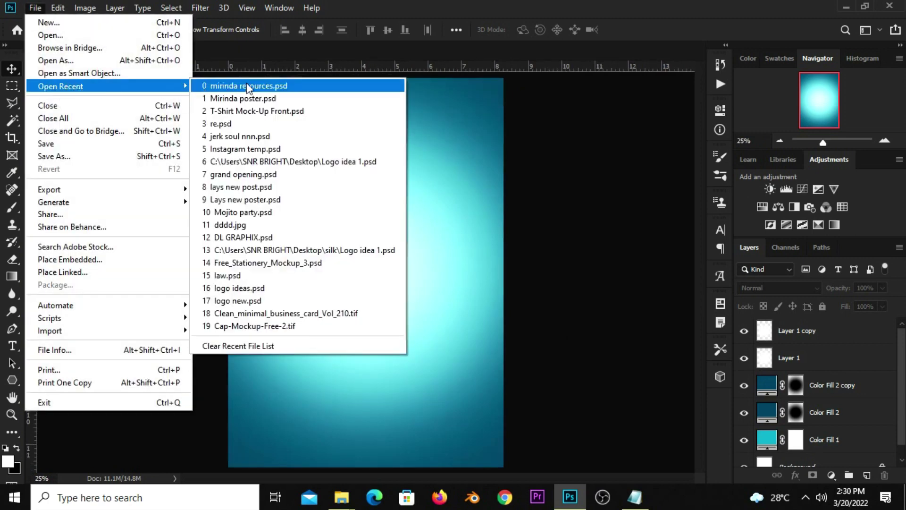
click(252, 85)
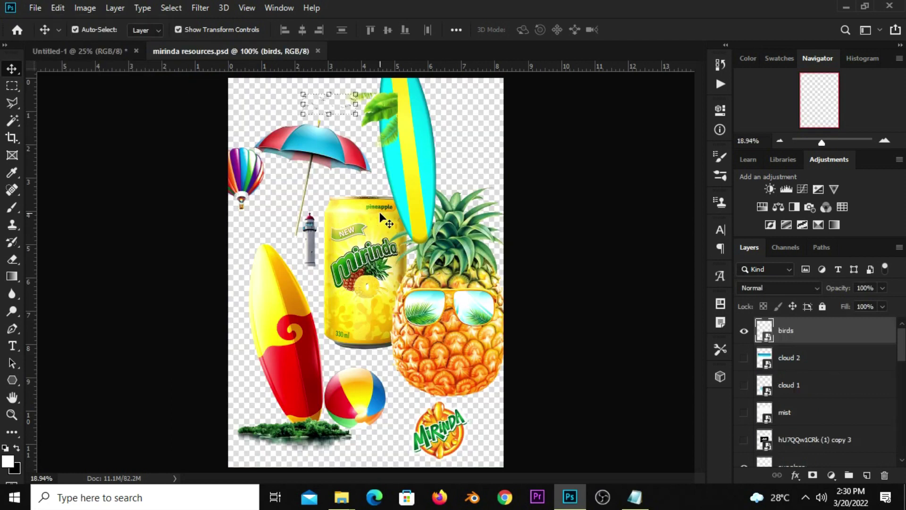
click(538, 225)
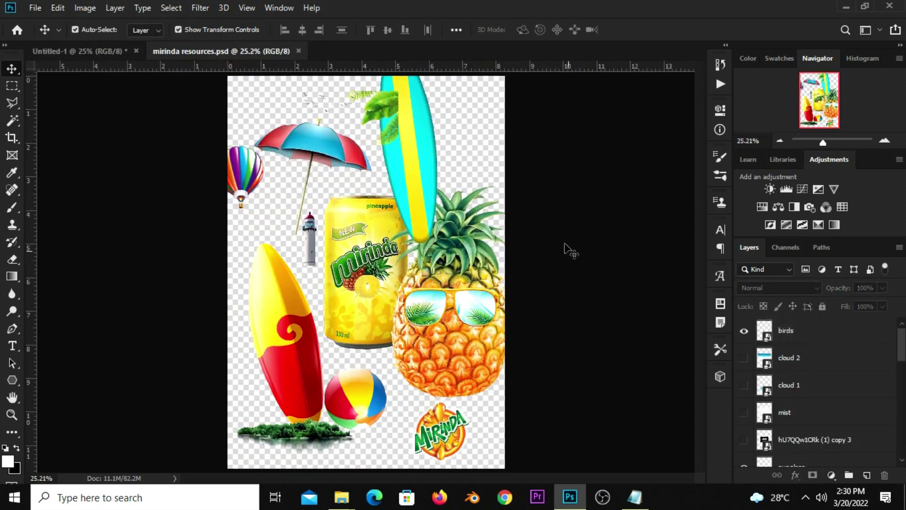
scroll(816, 392, down, 3)
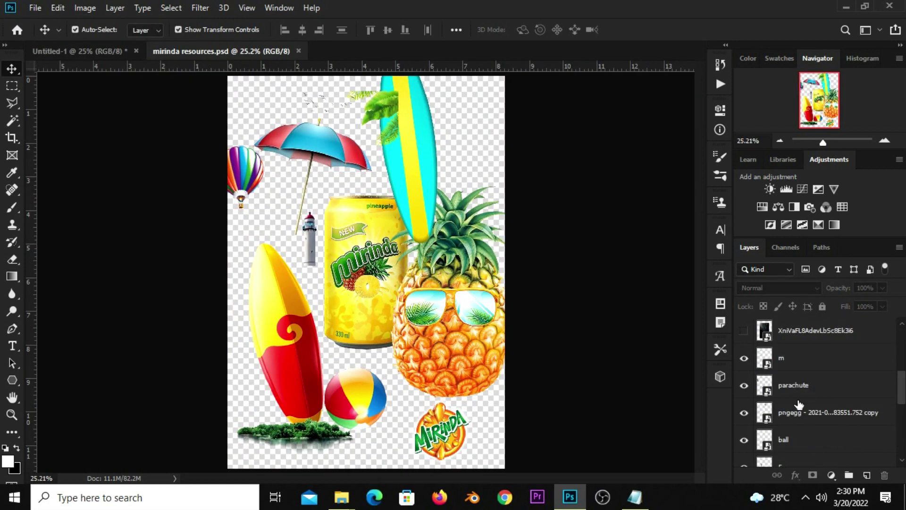
scroll(799, 404, down, 1)
scroll(800, 407, down, 1)
scroll(802, 411, down, 1)
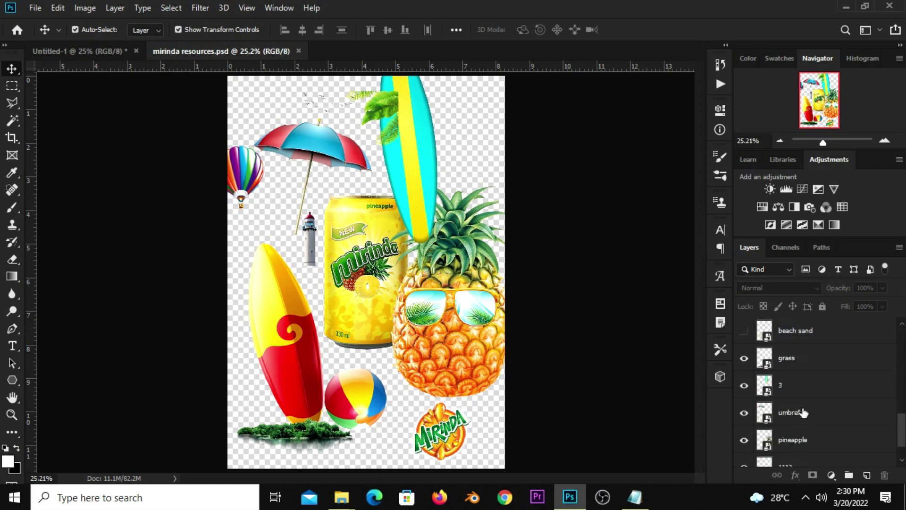
scroll(803, 413, down, 2)
Find the mist layer, make it visible, and copy it with Ctrl+C
key(alt+])
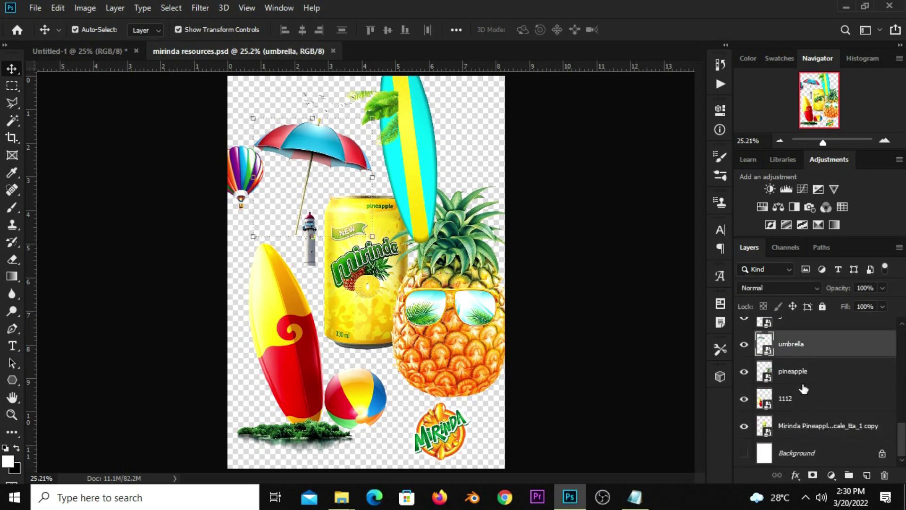
scroll(804, 432, up, 2)
click(800, 374)
scroll(801, 377, up, 1)
scroll(801, 377, up, 1)
scroll(801, 378, up, 2)
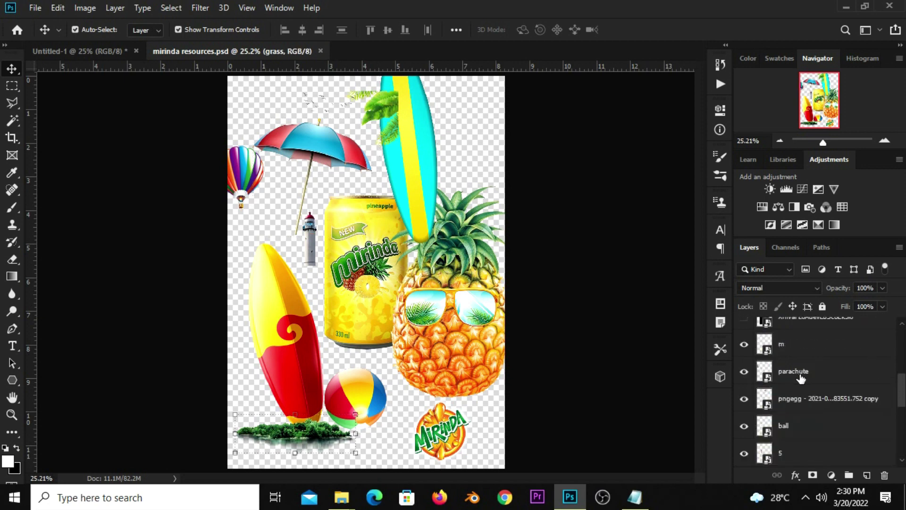
scroll(801, 378, up, 1)
scroll(803, 411, up, 1)
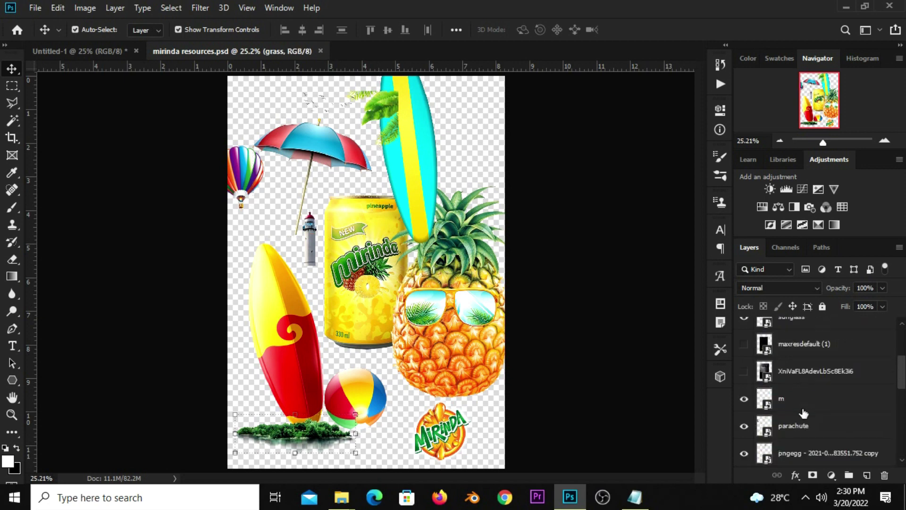
scroll(804, 414, up, 3)
scroll(804, 413, up, 1)
scroll(804, 414, up, 2)
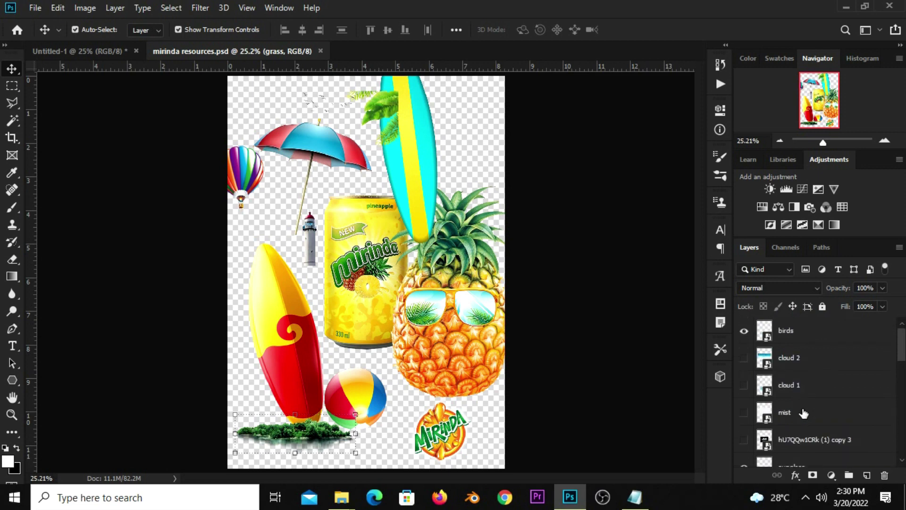
click(801, 415)
click(744, 413)
click(745, 412)
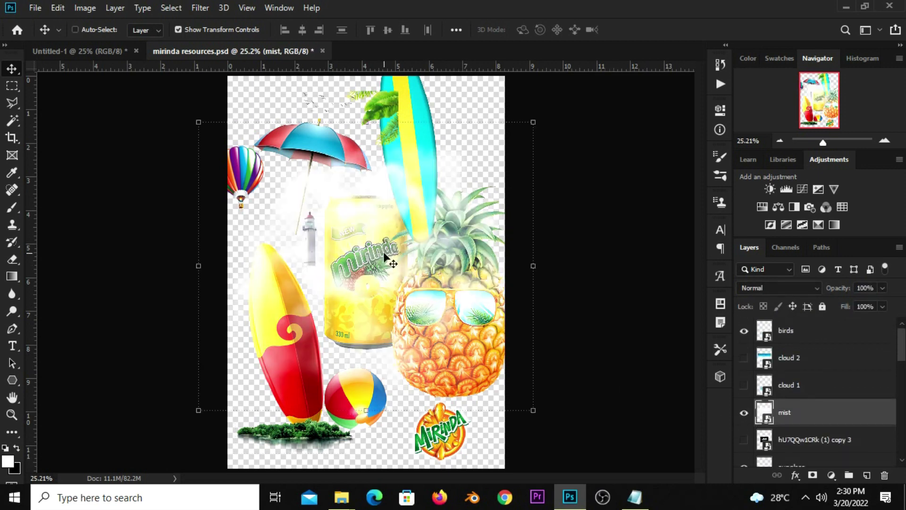
key(ctrl+c)
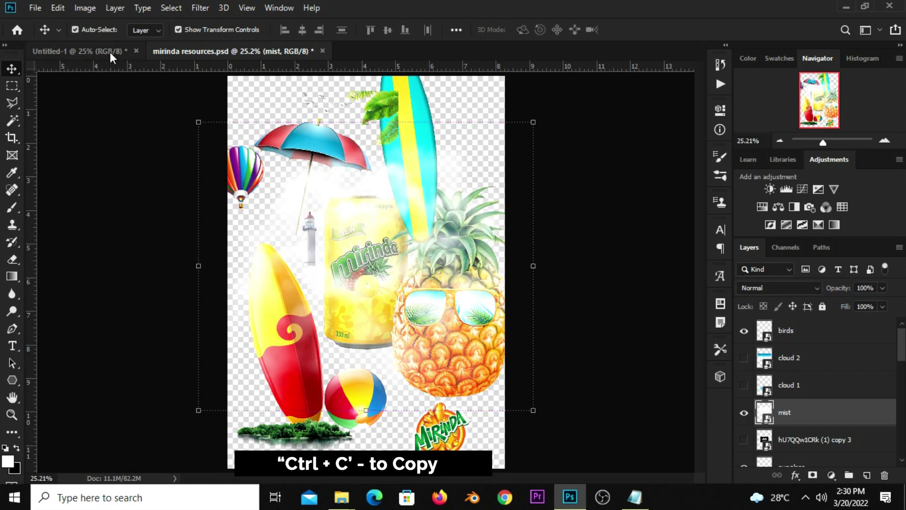
click(110, 52)
Paste the mist into Untitled-1, nudge it left, and add a mask inverted to black
key(ctrl+v)
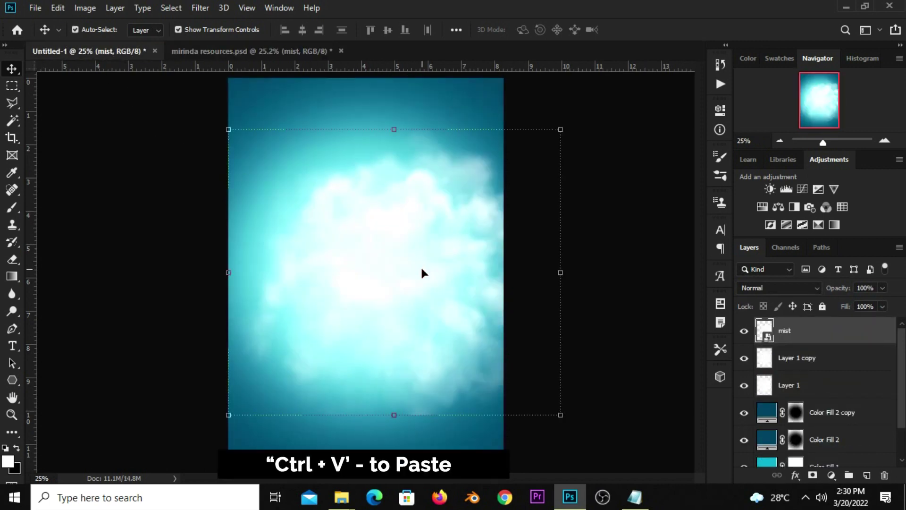
right_click(848, 334)
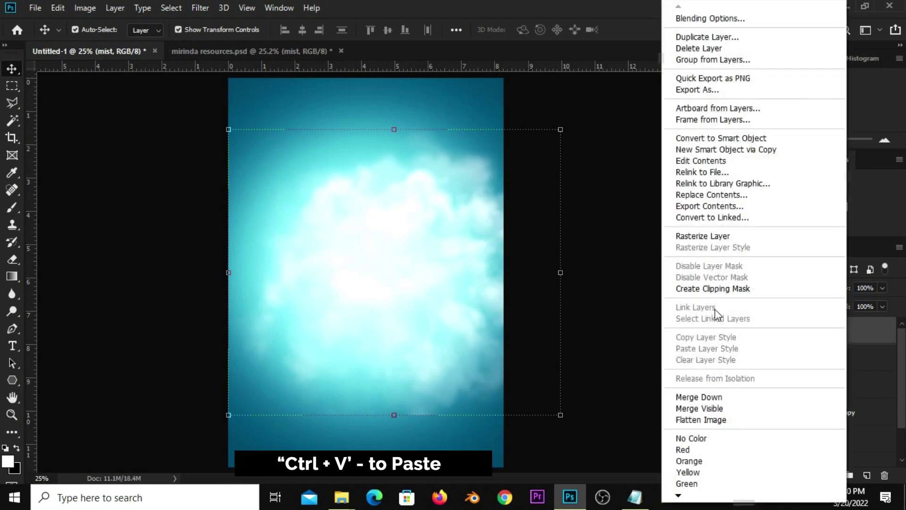
click(673, 146)
drag(398, 282, 370, 281)
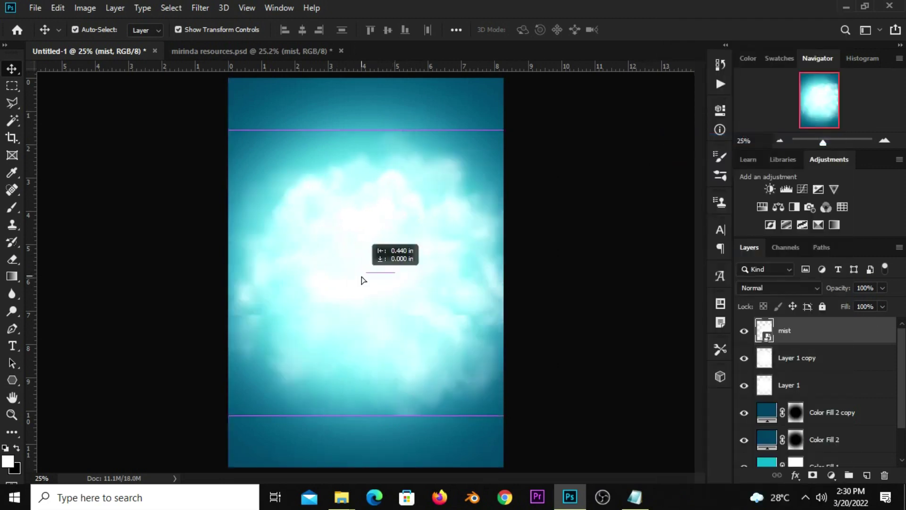
click(812, 475)
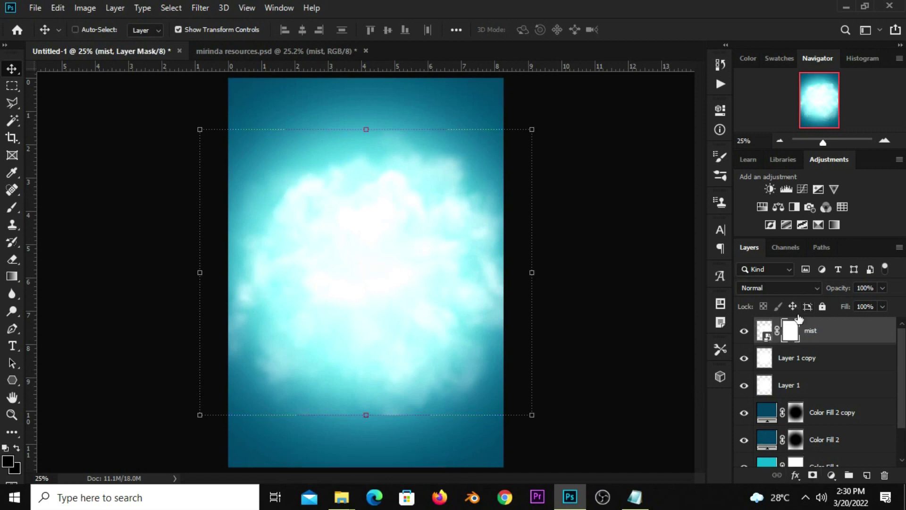
key(ctrl+i)
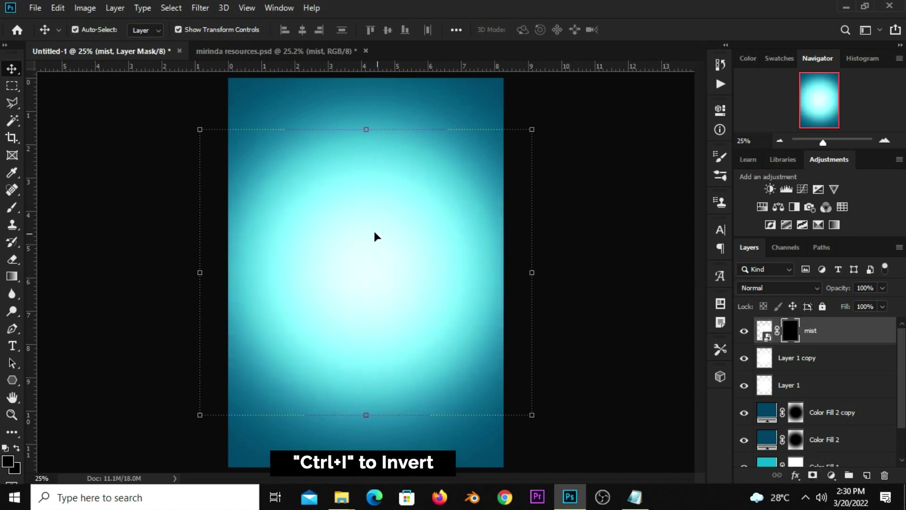
click(11, 207)
Set up a white 1000 px brush at 25% opacity
right_click(12, 207)
click(70, 212)
click(305, 29)
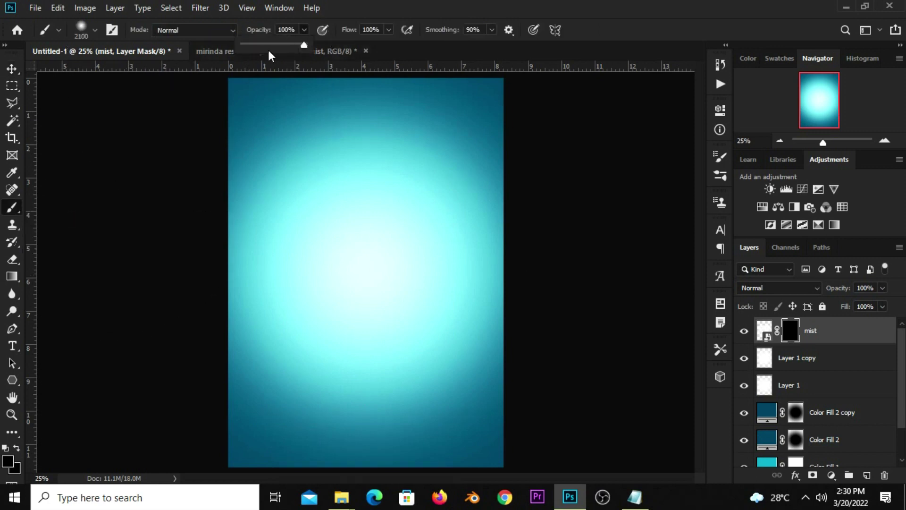
drag(260, 47, 258, 46)
click(7, 457)
drag(471, 199, 472, 104)
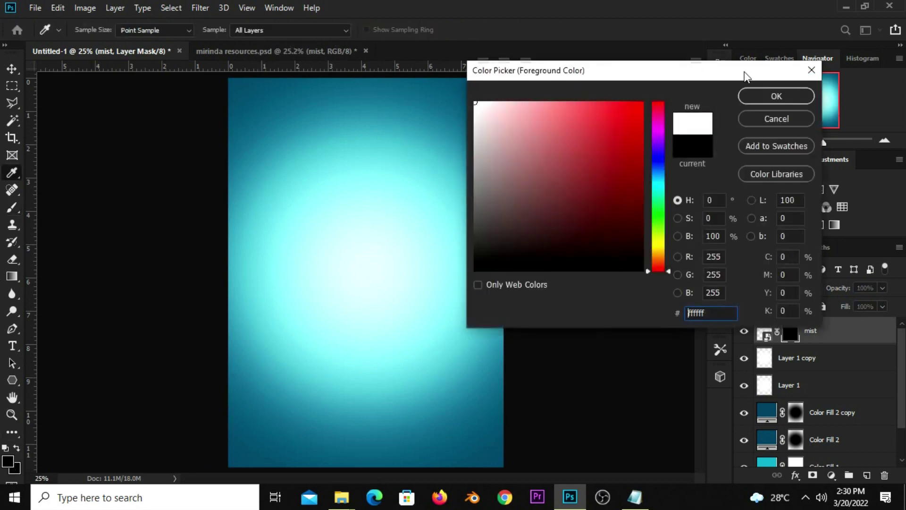
click(776, 96)
key(bracketleft)
key(bracketleft)
key(bracketleft)
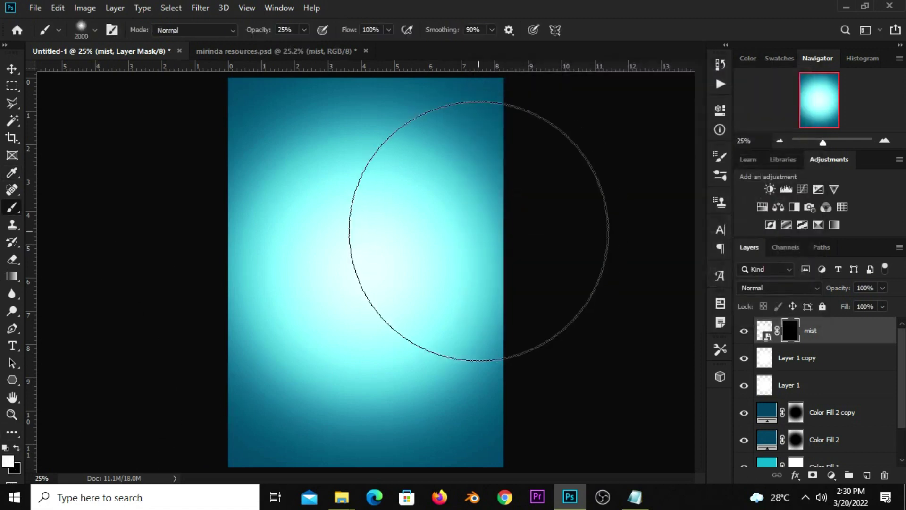
key(bracketleft)
key(bracketleft)
key(bracketleft)
key(bracketright)
key(bracketright)
key(bracketright)
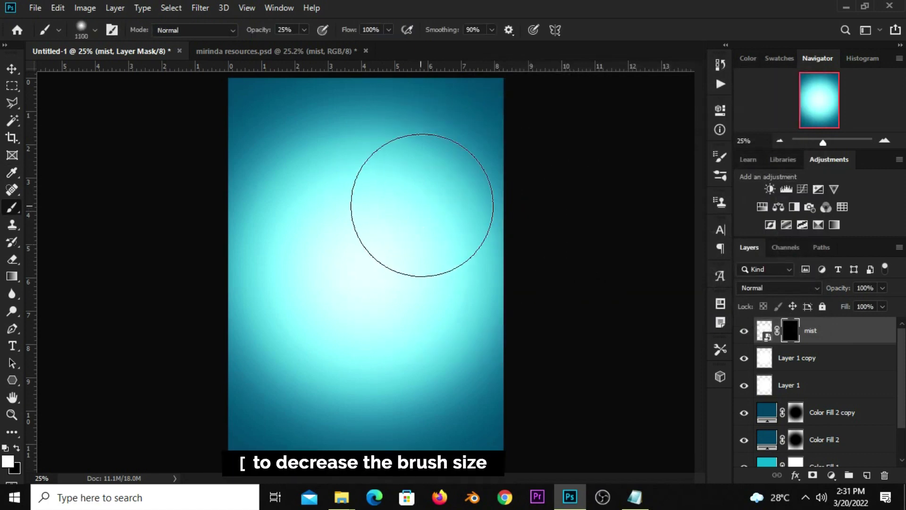
Brush three soft strokes on the mist mask to reveal wisps across the centre
mouse_move(266, 240)
mouse_down()
mouse_move(224, 354)
mouse_move(313, 385)
mouse_move(282, 380)
mouse_up()
drag(481, 344, 480, 269)
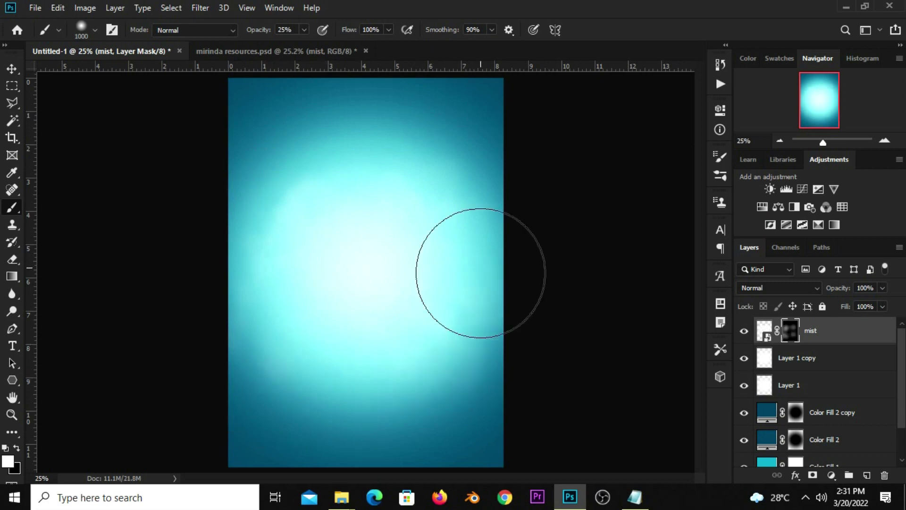
drag(299, 162, 255, 196)
click(744, 332)
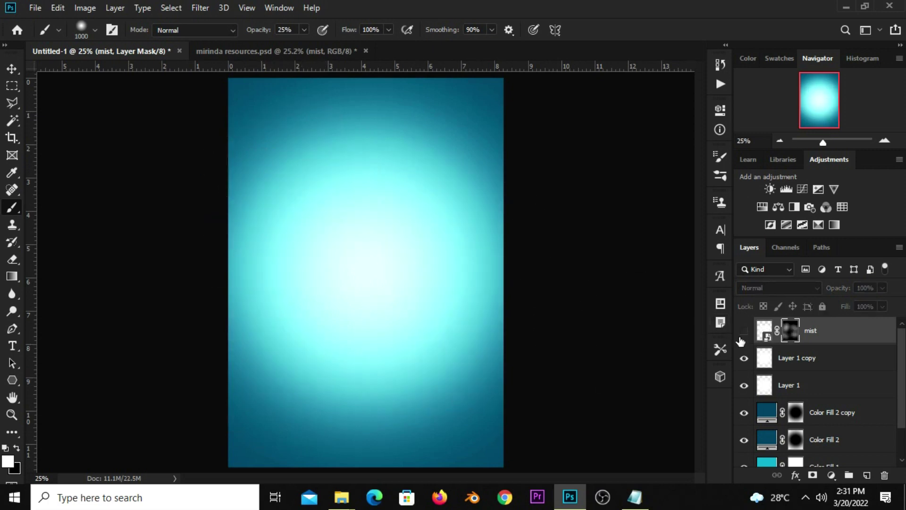
click(18, 73)
click(167, 234)
scroll(172, 269, down, 1)
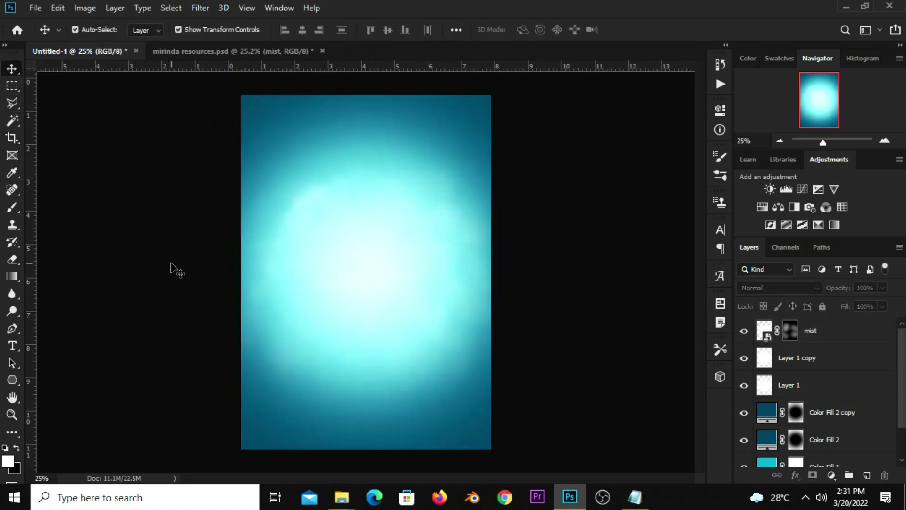
Show and select the beach sand layer in mirinda resources.psd, nudge it down, and save
scroll(176, 269, up, 1)
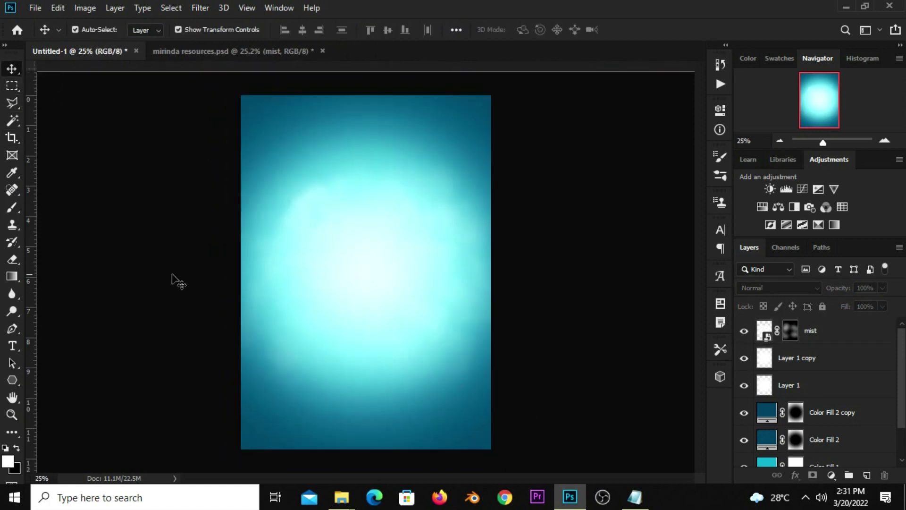
click(188, 51)
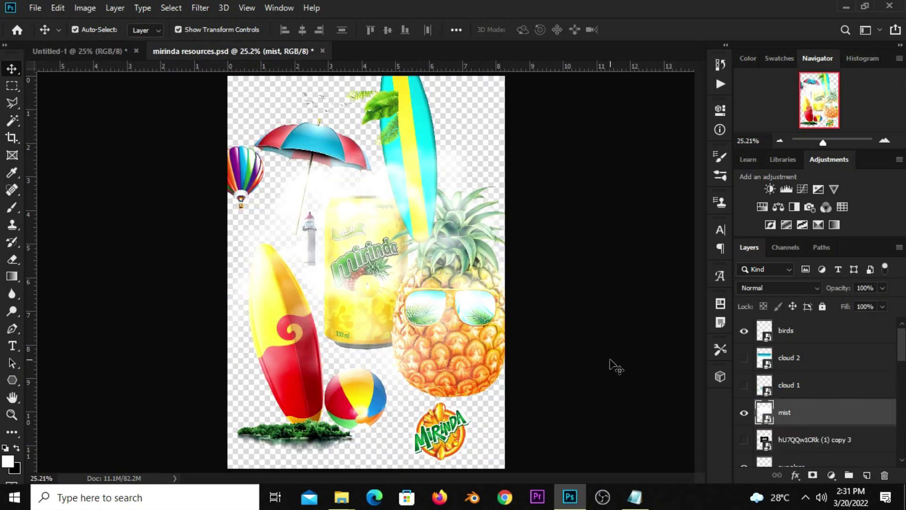
scroll(840, 395, up, 2)
scroll(840, 408, down, 1)
scroll(840, 418, down, 3)
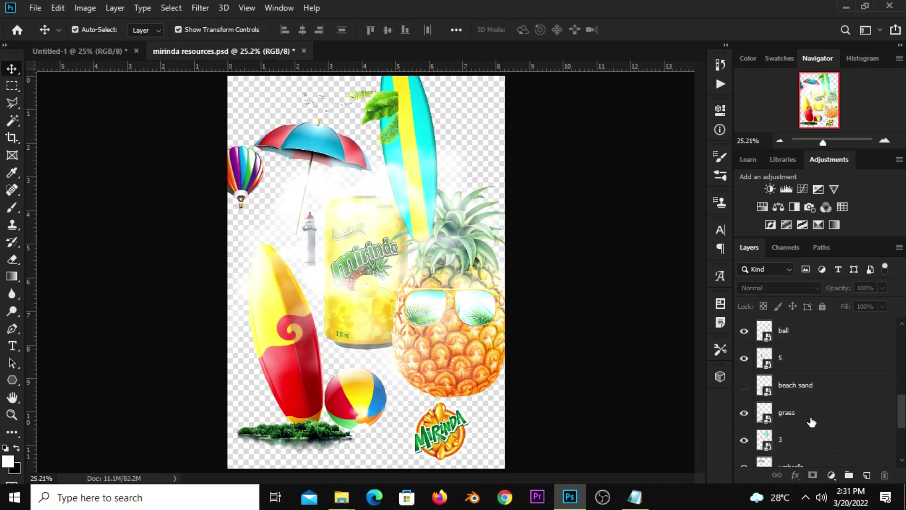
click(811, 396)
click(740, 396)
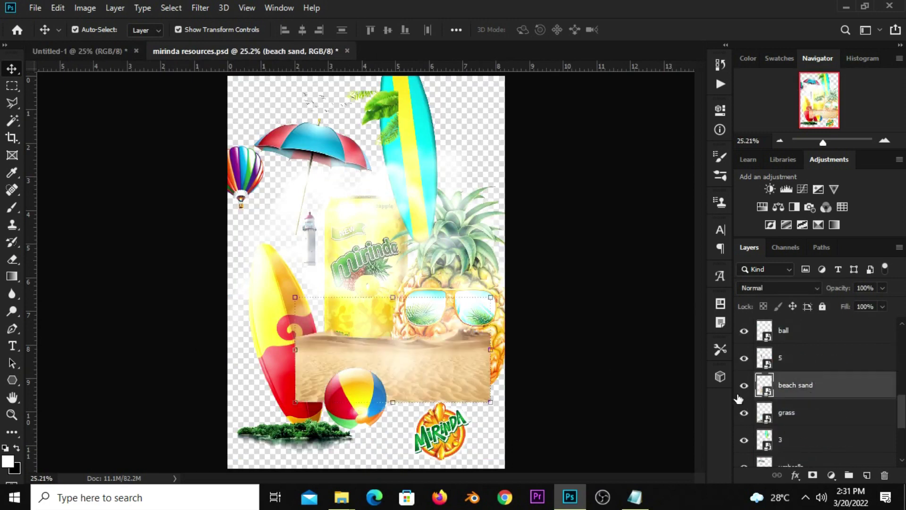
drag(457, 399, 454, 410)
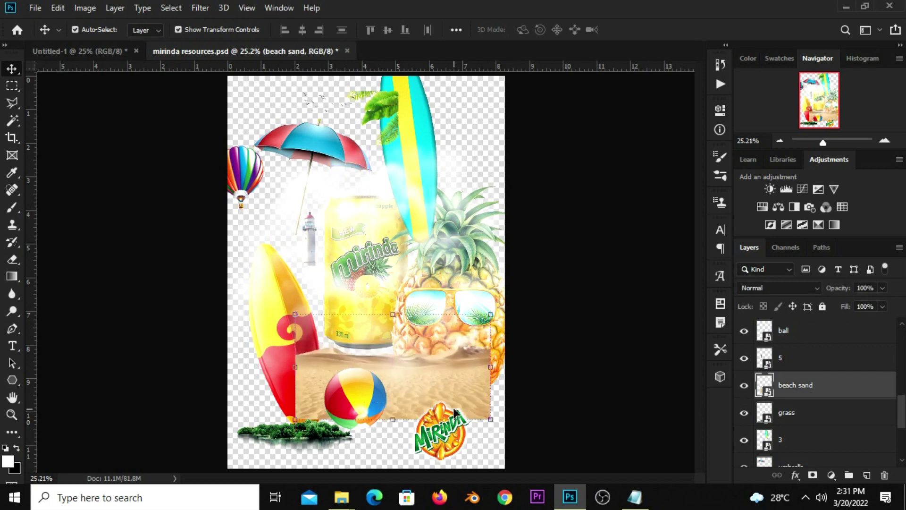
key(ctrl+s)
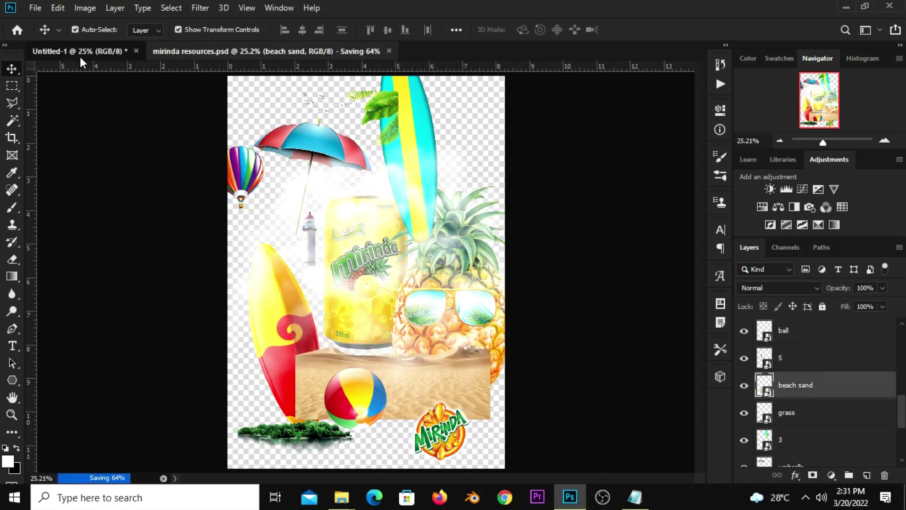
Paste into Untitled-1, undo the extra mist, then reposition the beach sand lower and left
click(79, 51)
key(ctrl+v)
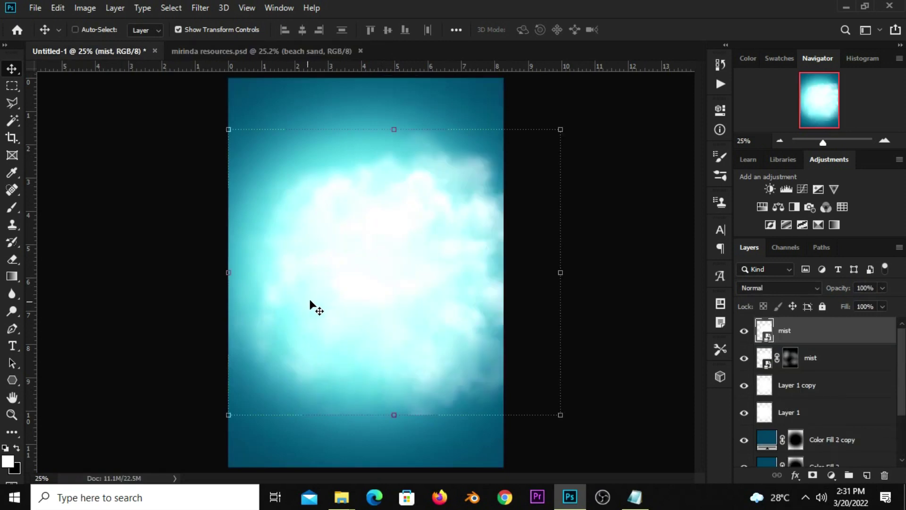
key(ctrl+z)
click(199, 51)
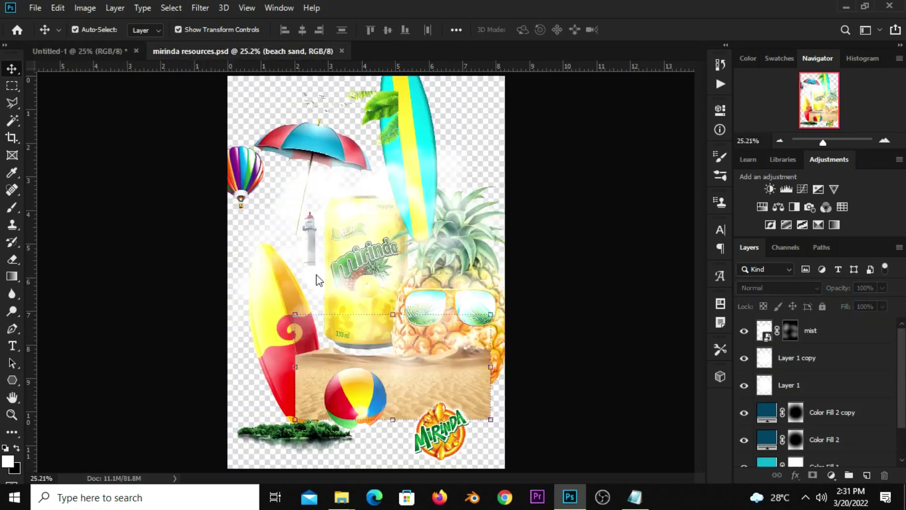
drag(404, 398, 369, 408)
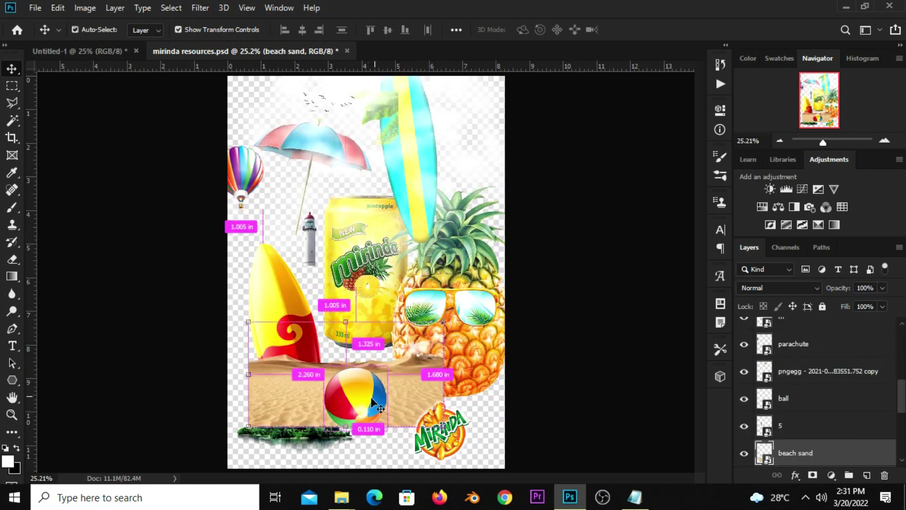
Drag the beach sand into Untitled-1 as a smart object, scaled to 187% along the bottom
drag(106, 49, 106, 116)
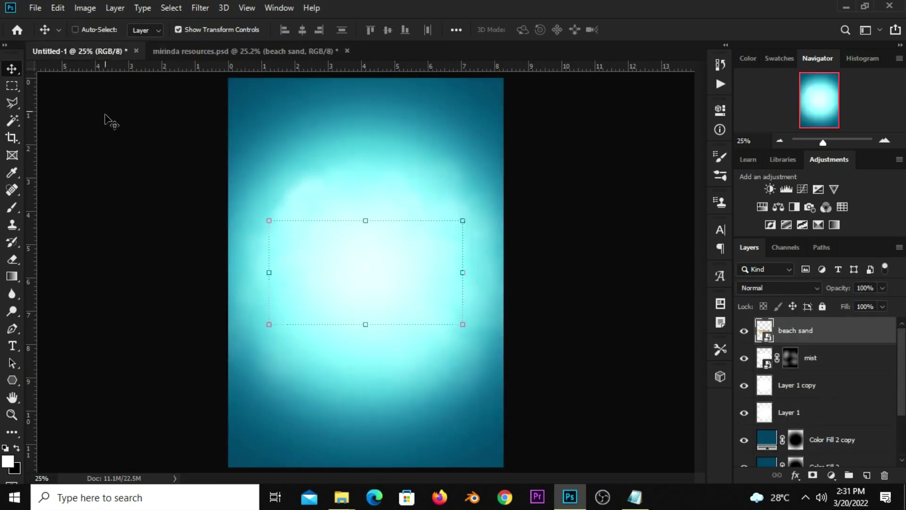
right_click(788, 336)
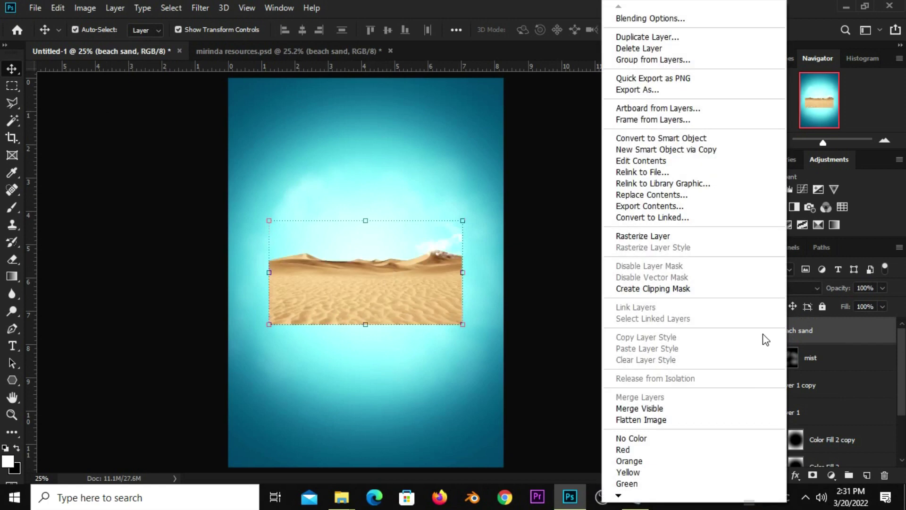
click(633, 137)
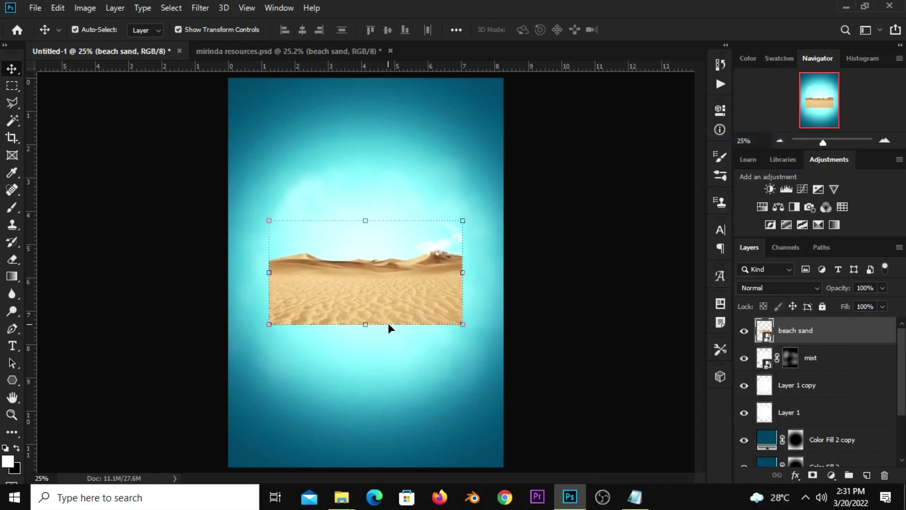
key(ctrl+t)
drag(366, 324, 368, 415)
mouse_move(365, 362)
mouse_down()
mouse_move(391, 429)
mouse_move(401, 418)
mouse_move(382, 419)
mouse_up()
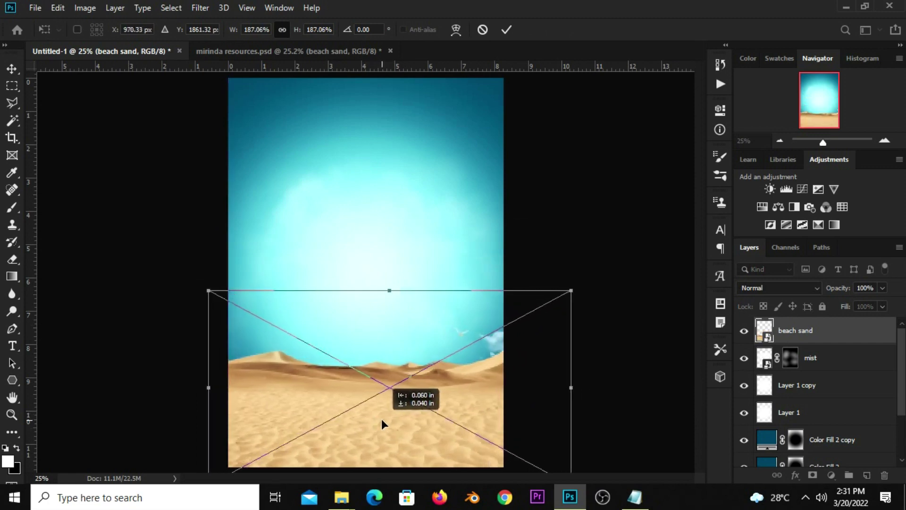
key(Return)
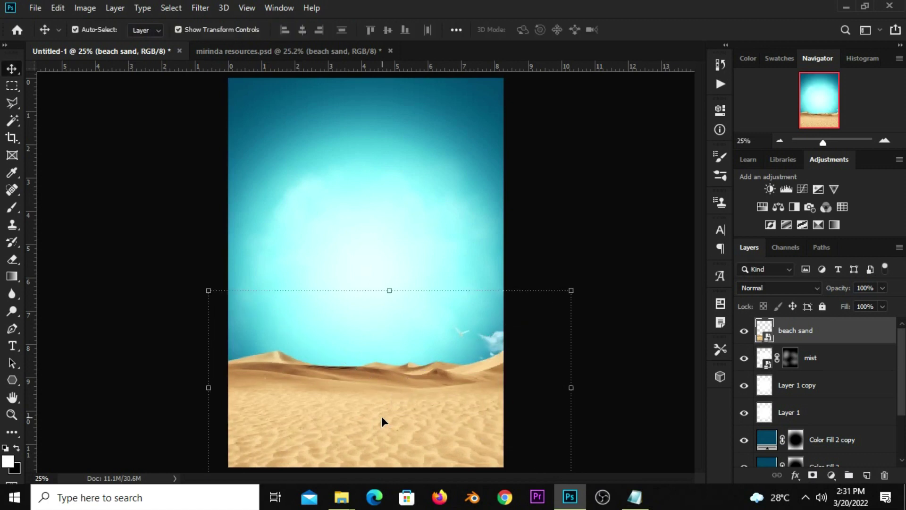
drag(382, 418, 384, 419)
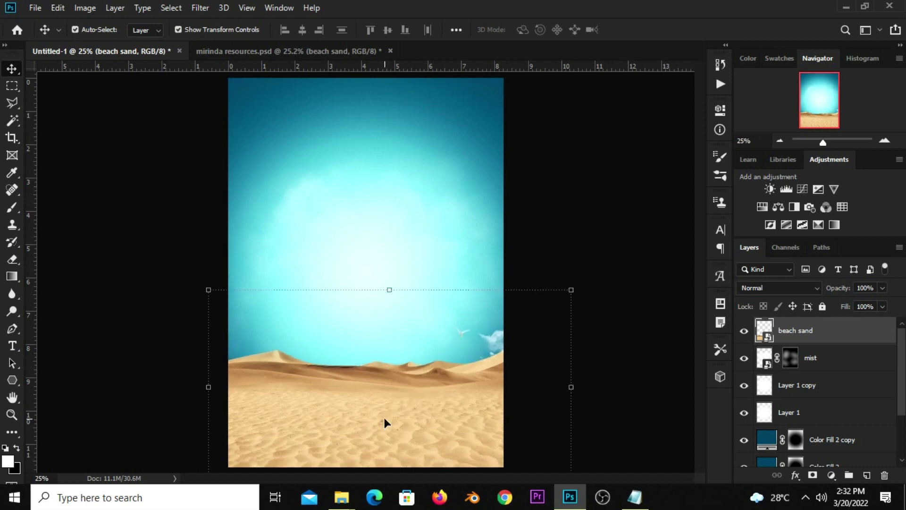
key(shift+Up)
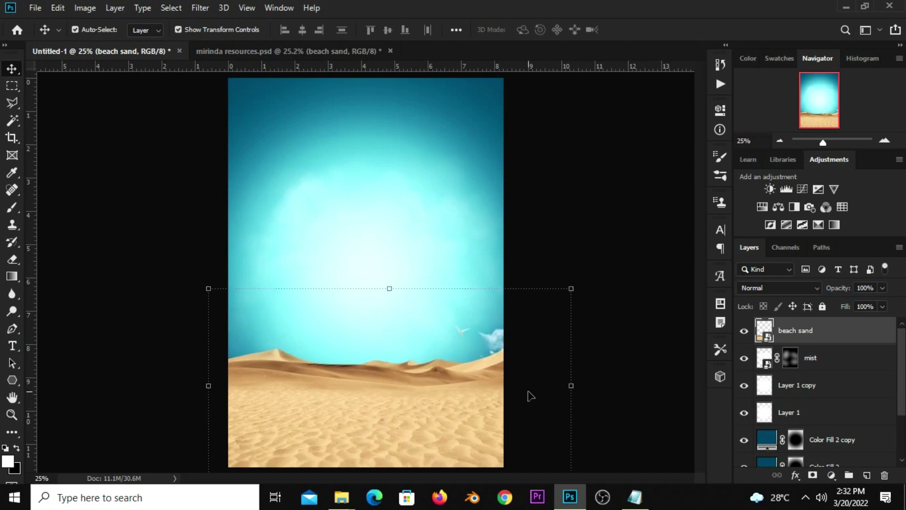
Add a Levels adjustment clipped to the beach sand, lowering the output whites to about 200
click(538, 396)
click(743, 330)
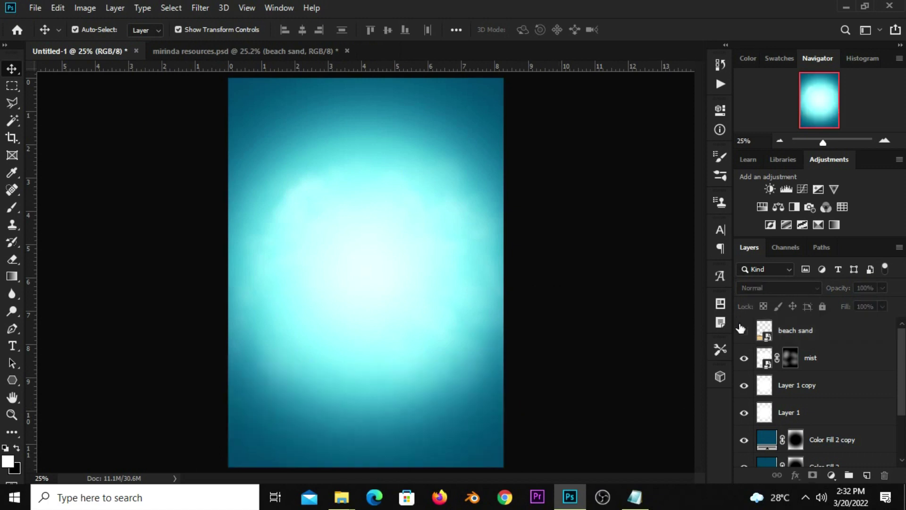
click(784, 333)
click(831, 476)
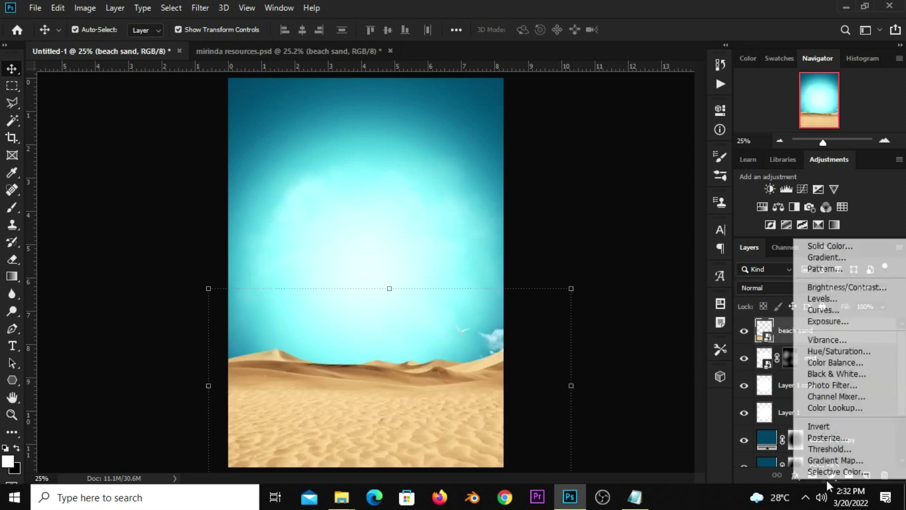
click(847, 304)
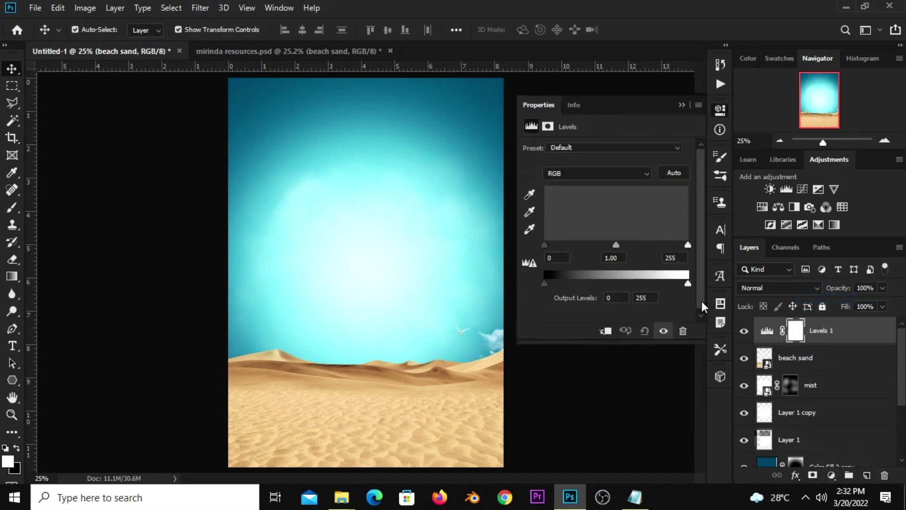
click(606, 330)
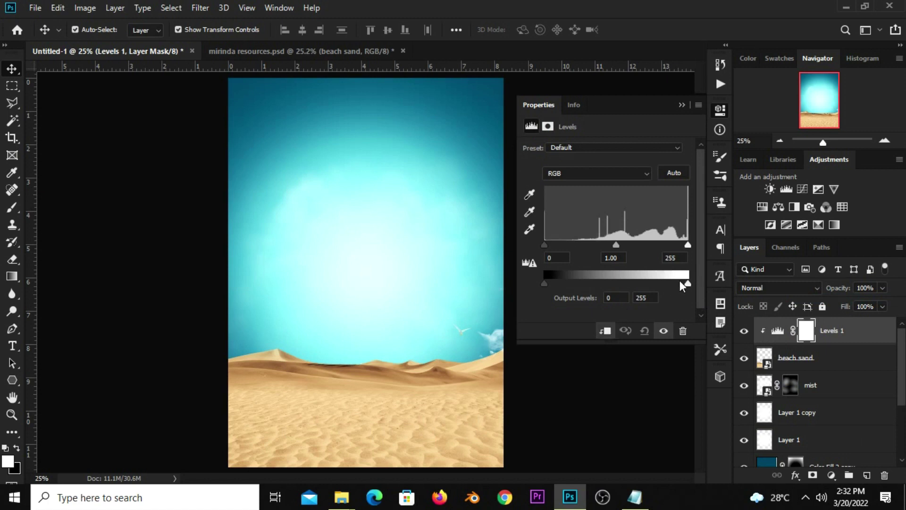
drag(688, 284, 661, 284)
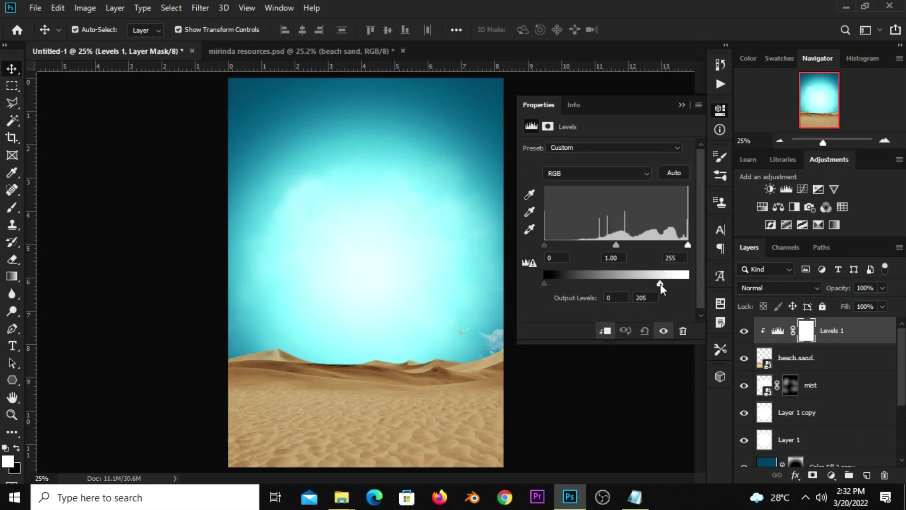
mouse_move(657, 284)
mouse_down()
mouse_move(643, 284)
mouse_move(665, 284)
mouse_up()
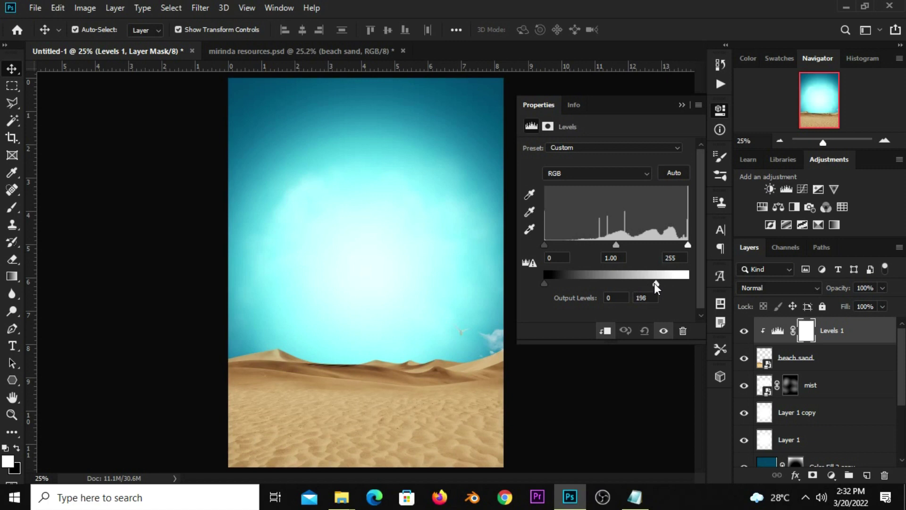
drag(655, 286, 655, 284)
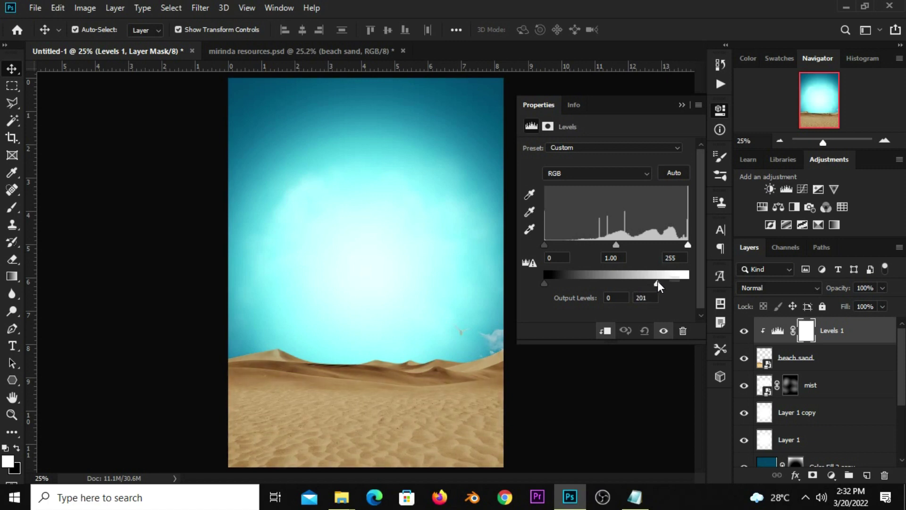
click(681, 105)
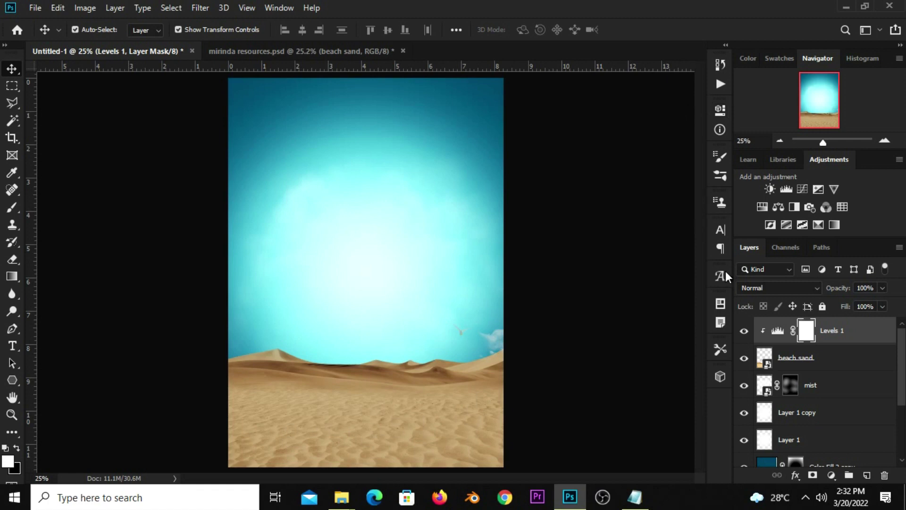
Set the Levels adjustment to 65% opacity, comparing the sand with and without it
click(745, 336)
click(745, 333)
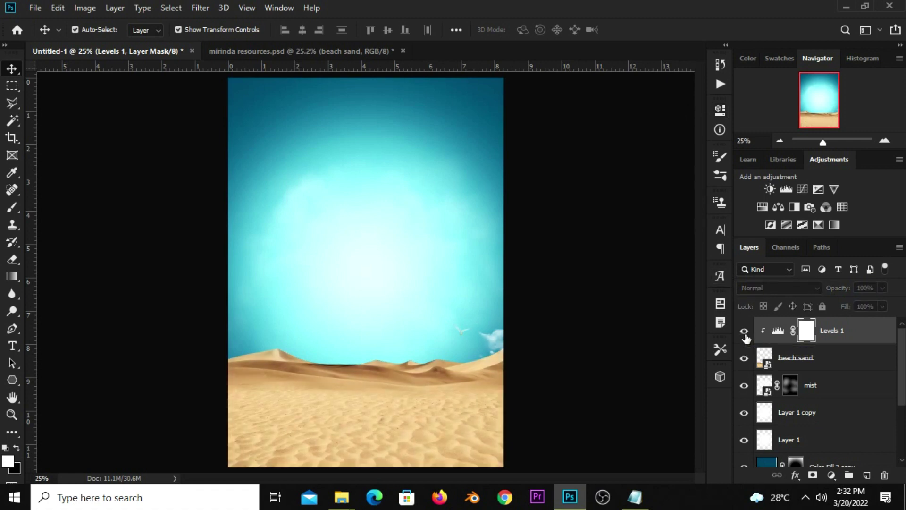
click(883, 288)
drag(865, 303, 862, 305)
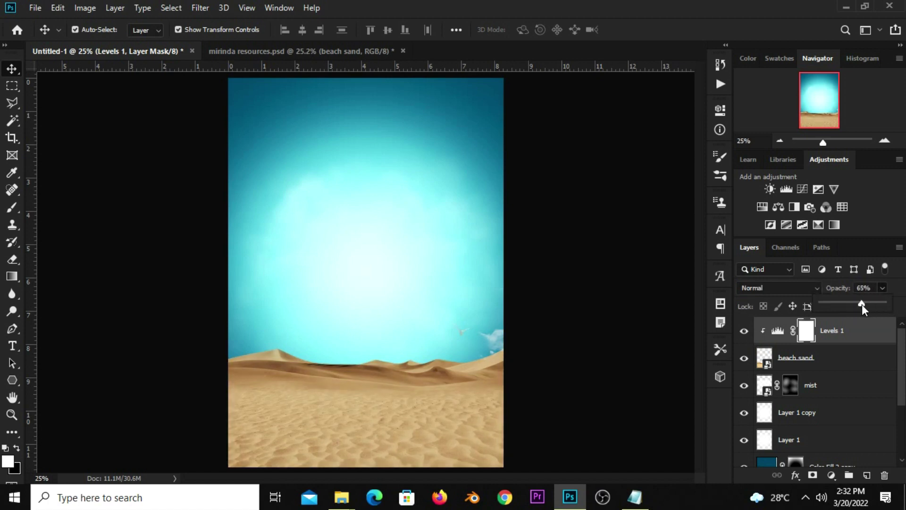
click(748, 332)
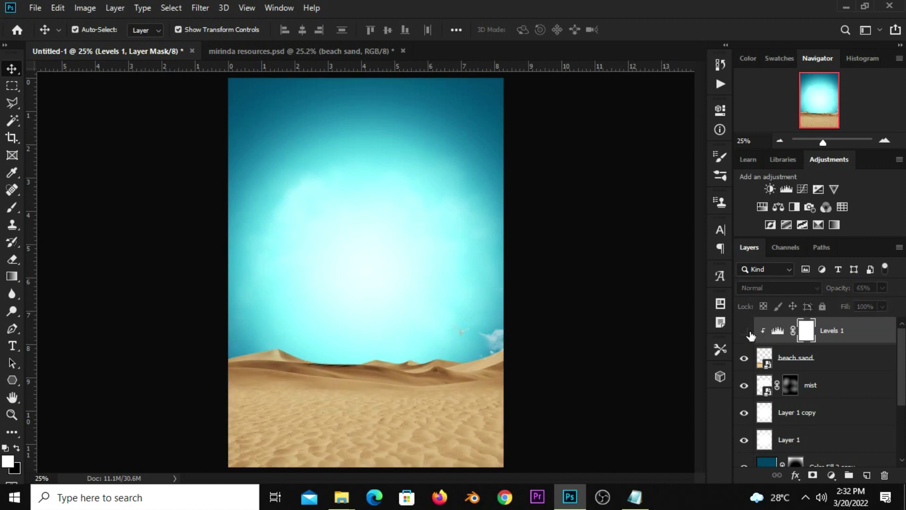
click(744, 331)
click(609, 376)
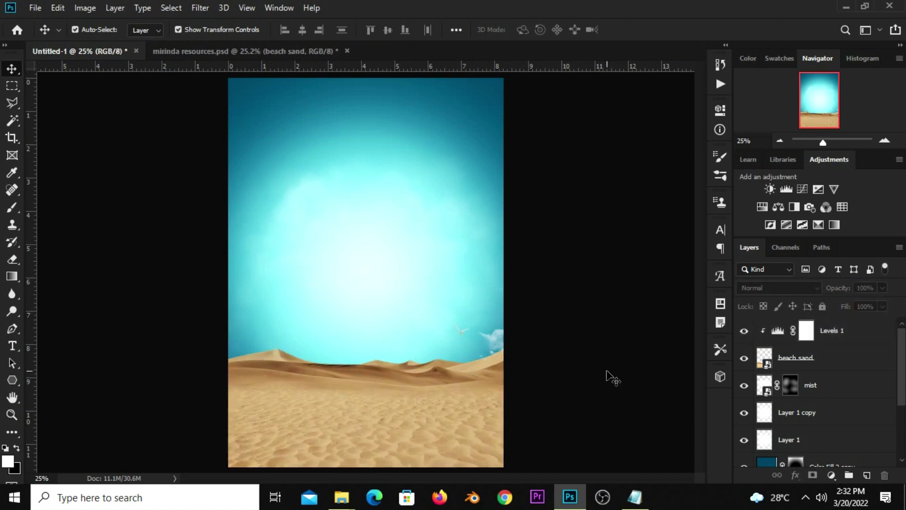
Add a Curves adjustment clipped to the sand, pulling the shadows down and the highlights up
click(833, 473)
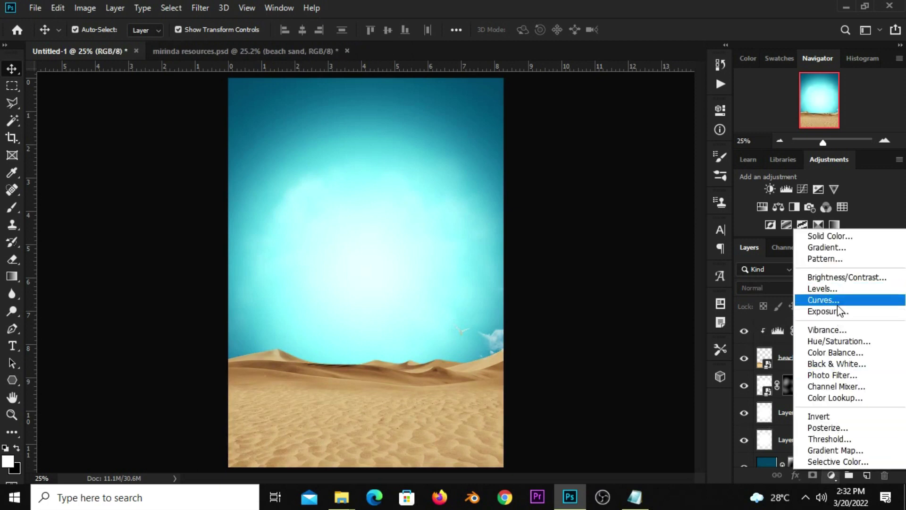
click(823, 300)
click(608, 333)
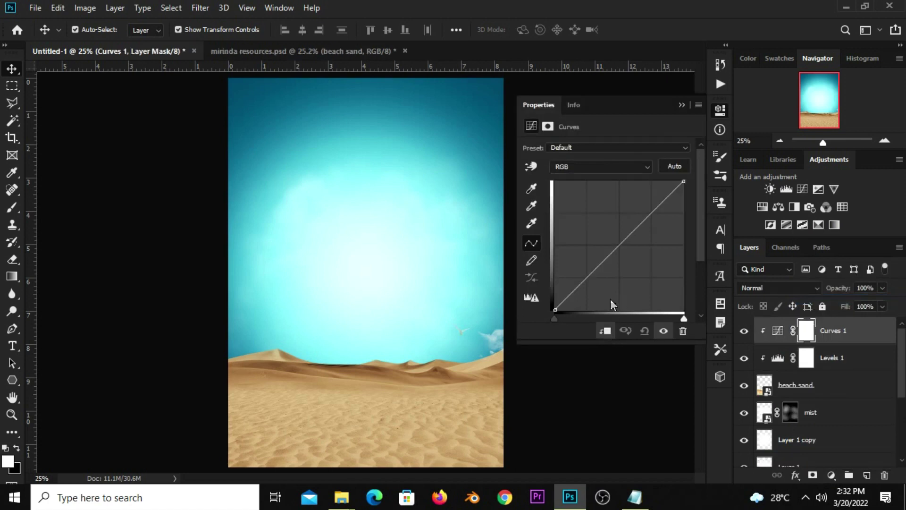
drag(588, 278, 596, 280)
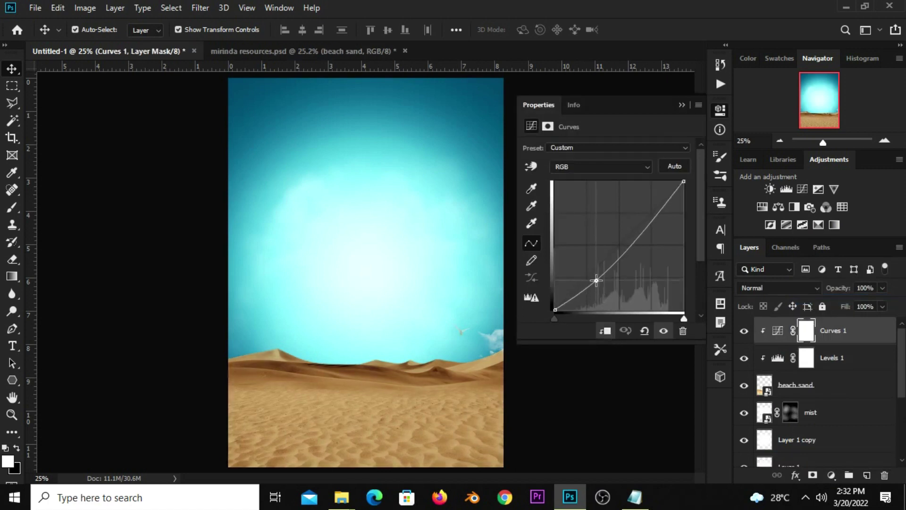
drag(653, 218, 653, 214)
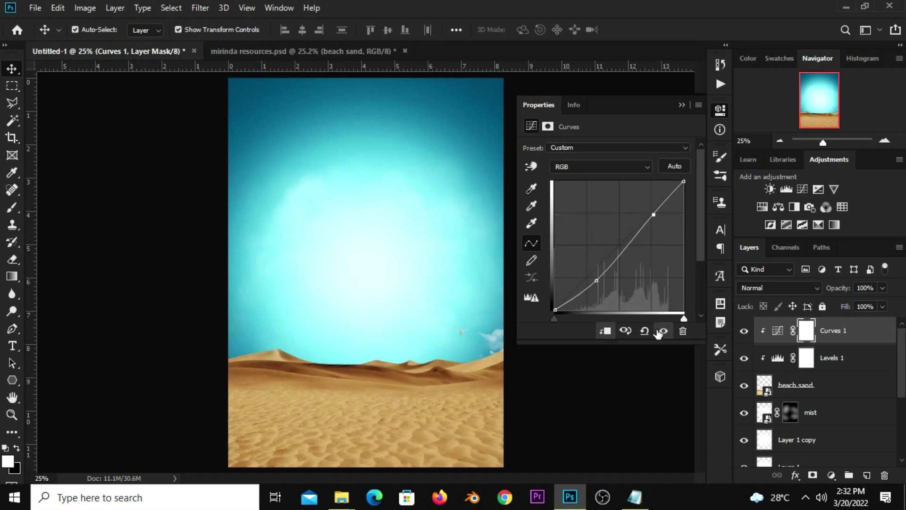
click(682, 105)
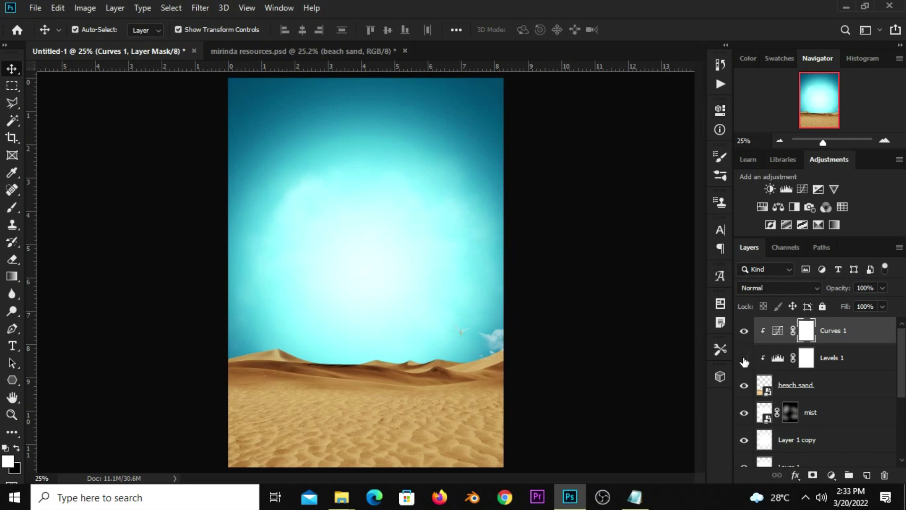
Lower the Curves adjustment opacity to about 73% and compare the sand with and without it
click(882, 288)
drag(864, 304, 859, 304)
click(776, 331)
click(746, 331)
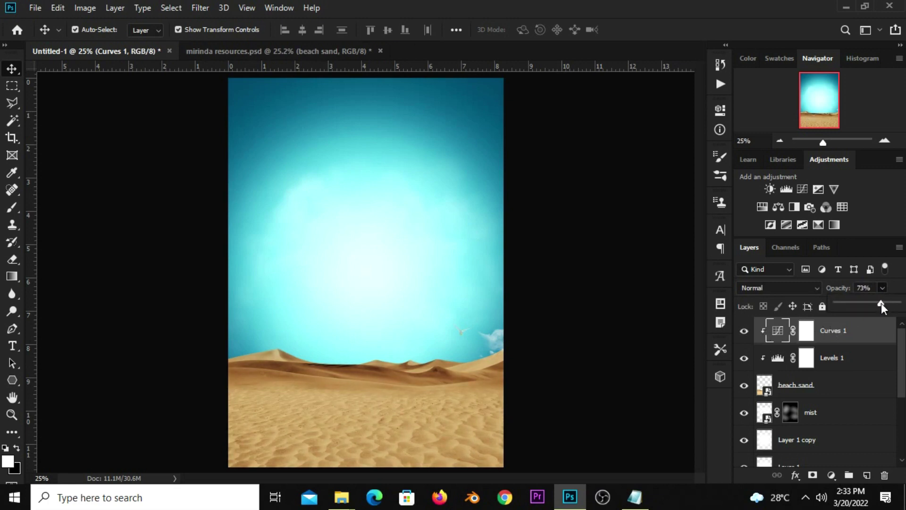
click(744, 331)
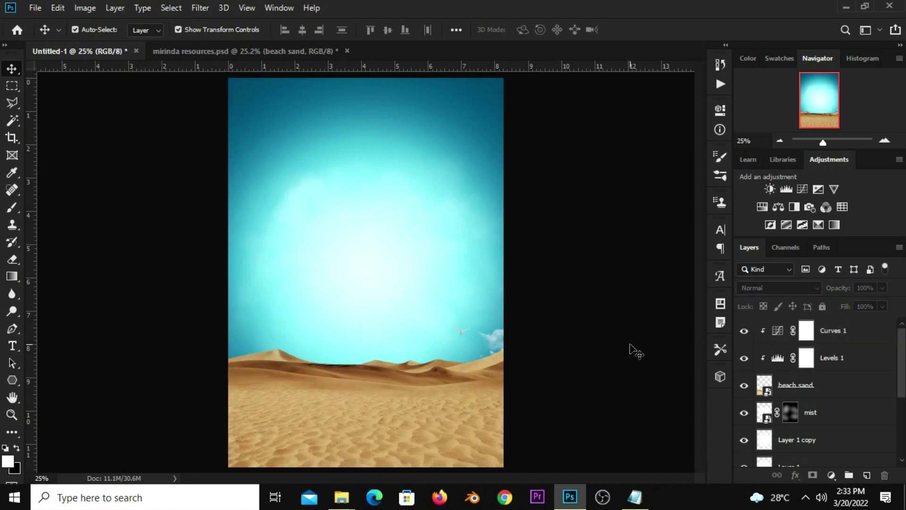
In mirinda resources.psd, hide the beach sand and show and select the cloud 1 layer
click(223, 53)
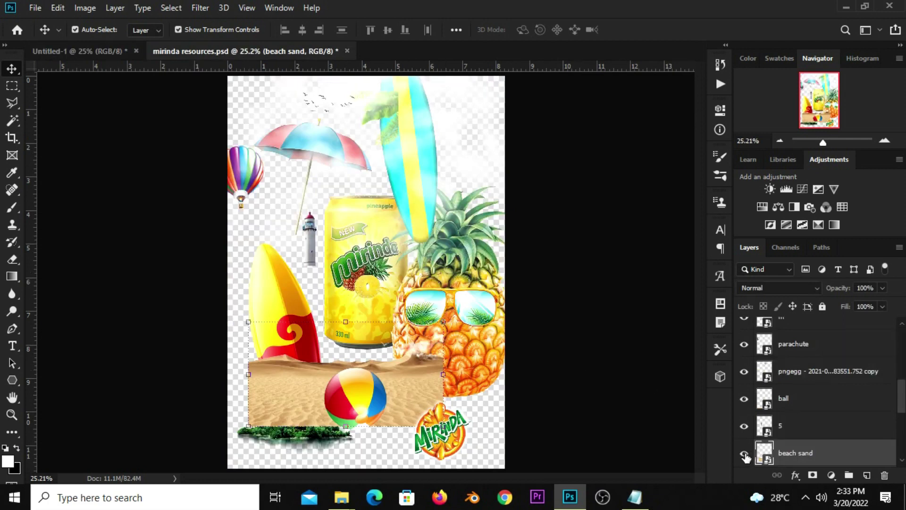
click(745, 454)
scroll(802, 425, up, 3)
scroll(829, 432, up, 3)
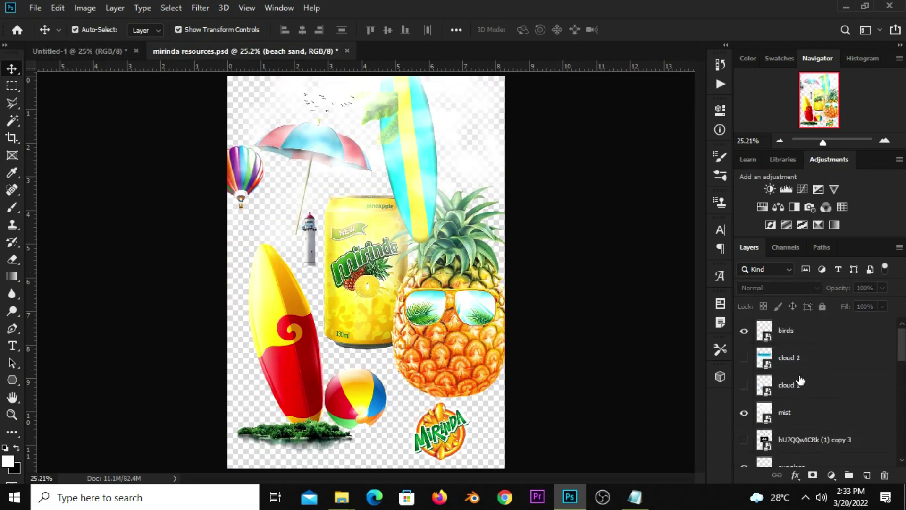
click(800, 383)
click(744, 385)
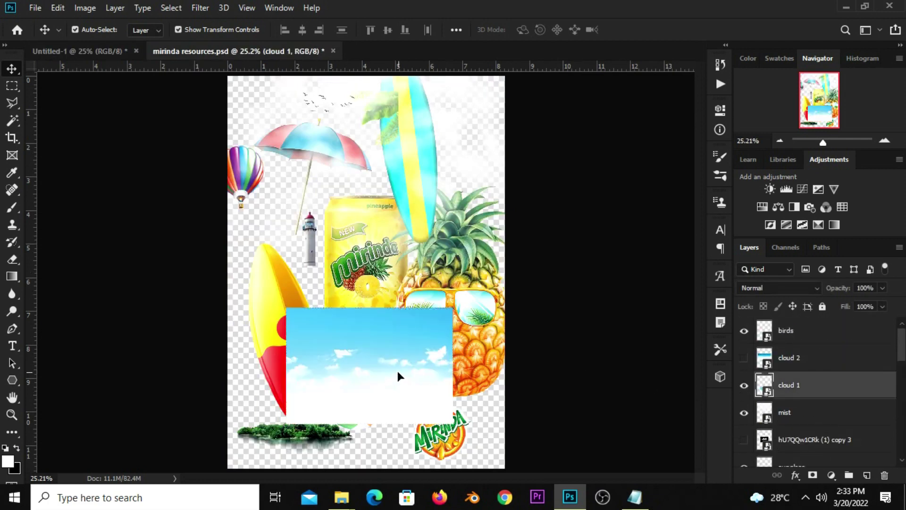
drag(398, 376, 407, 360)
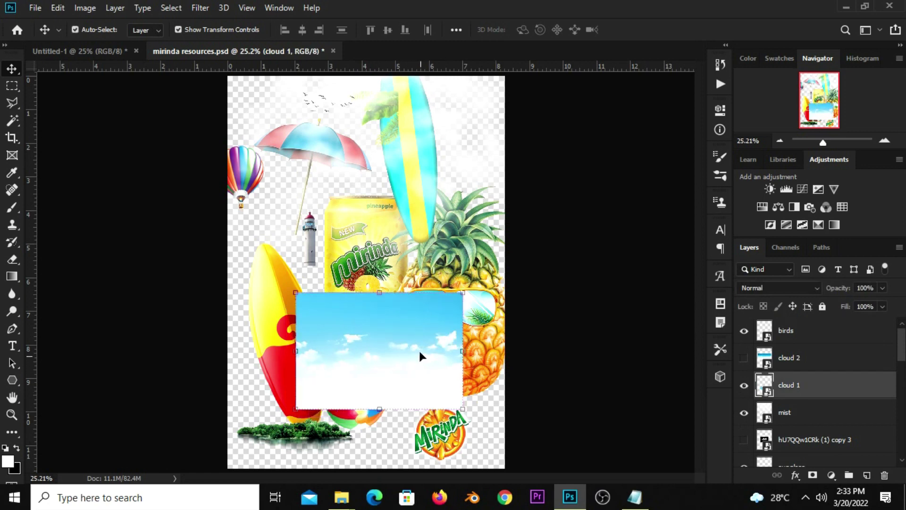
Bring cloud 1 into the poster and scale it about 209% to cover the top
click(109, 52)
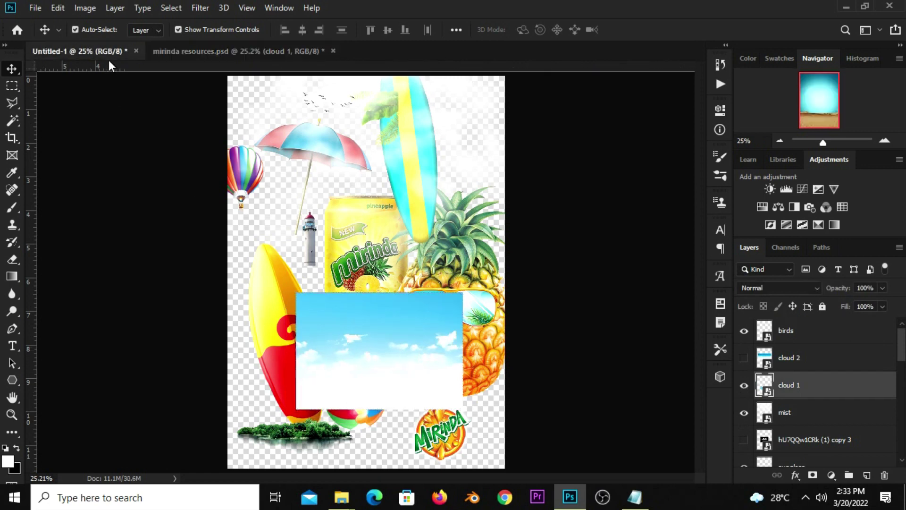
drag(127, 111, 378, 246)
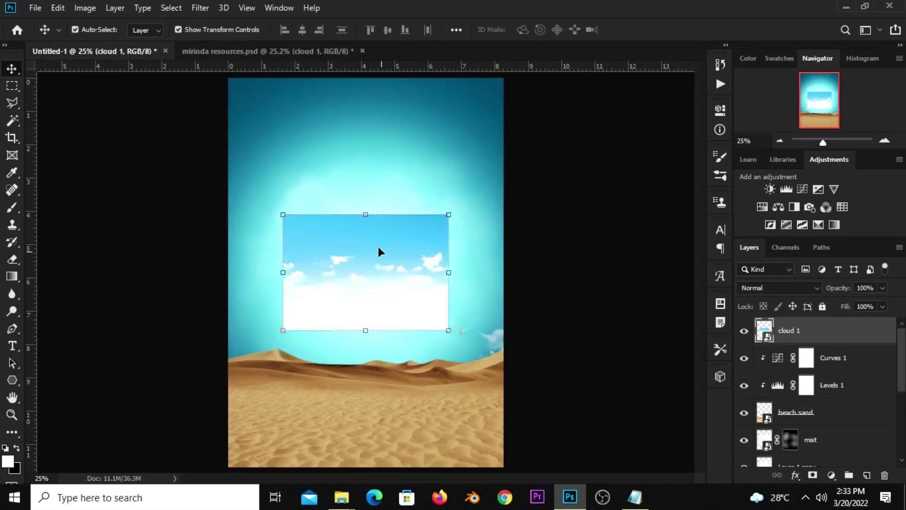
right_click(822, 337)
click(670, 137)
key(ctrl+t)
drag(367, 319, 367, 482)
mouse_move(366, 225)
mouse_down()
mouse_move(368, 151)
mouse_move(363, 157)
mouse_up()
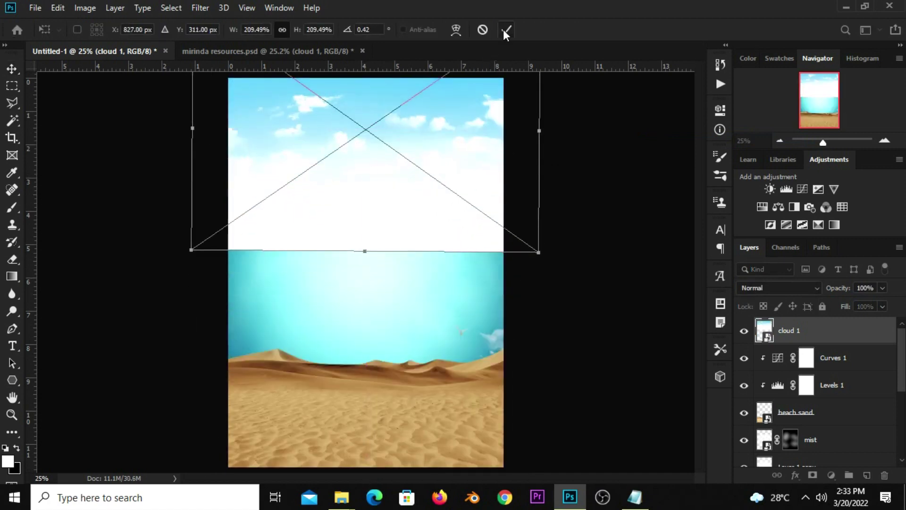
key(Return)
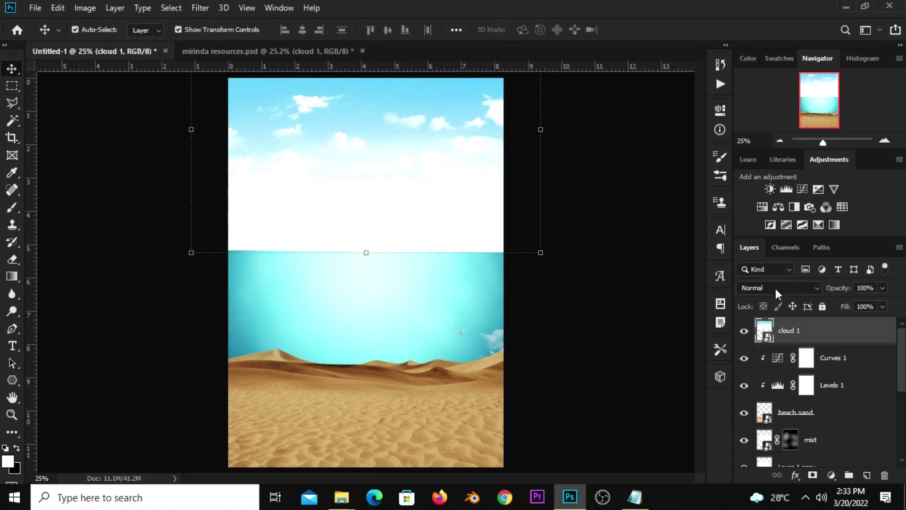
Set cloud 1 to Soft Light blend mode and add a white layer mask
click(744, 330)
click(760, 289)
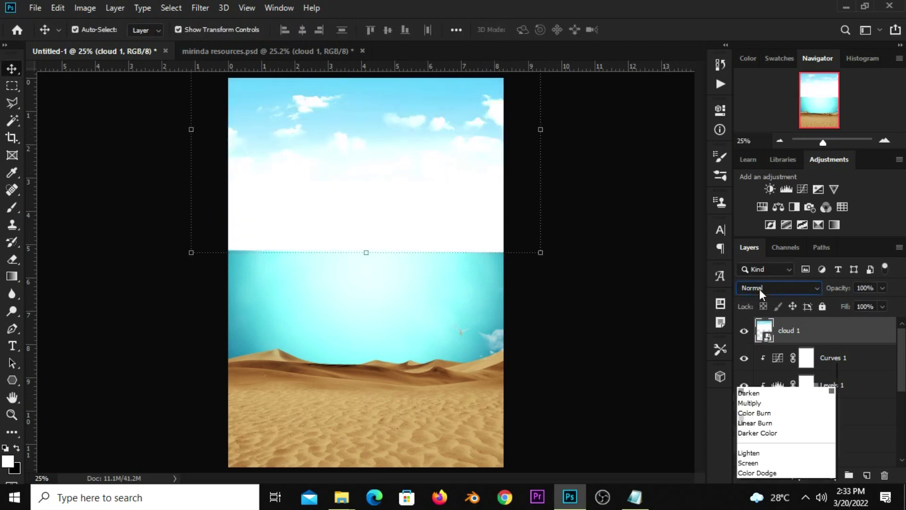
click(760, 331)
click(744, 330)
click(810, 474)
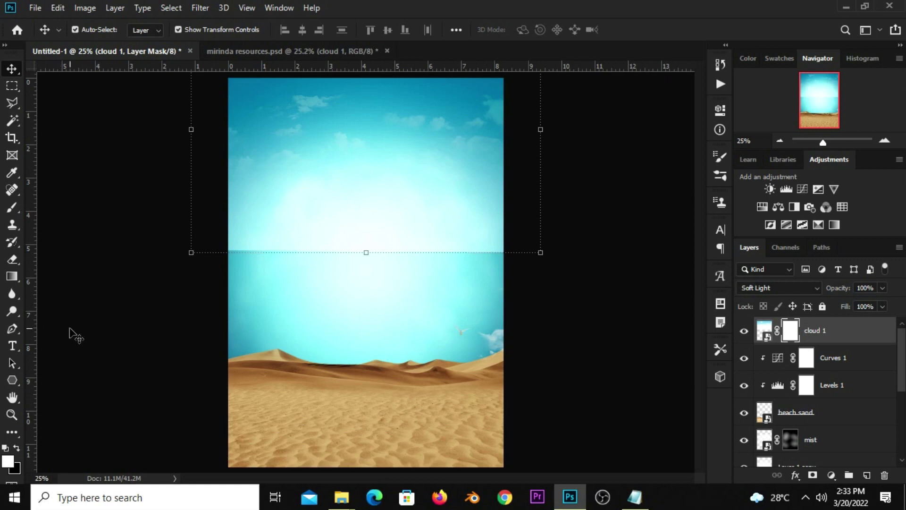
Set up the Gradient tool with black foreground and the Foreground to Transparent preset
drag(12, 276, 61, 277)
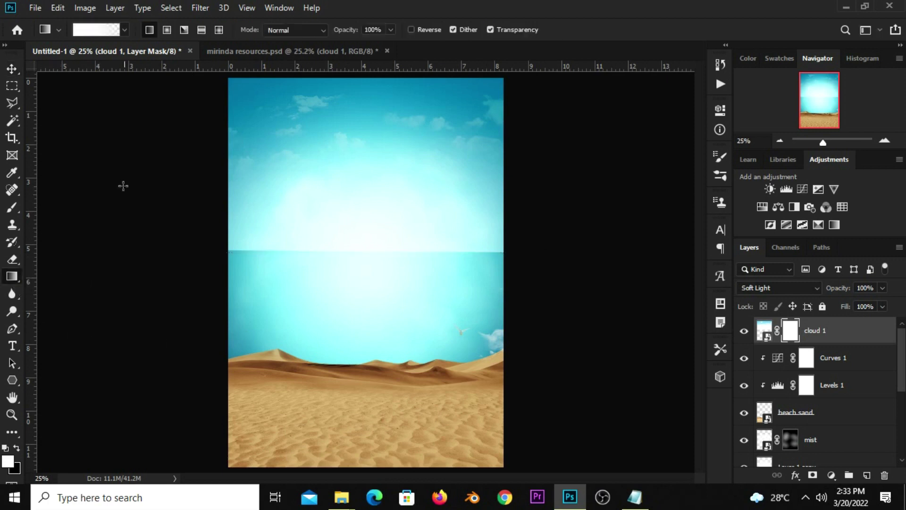
click(16, 451)
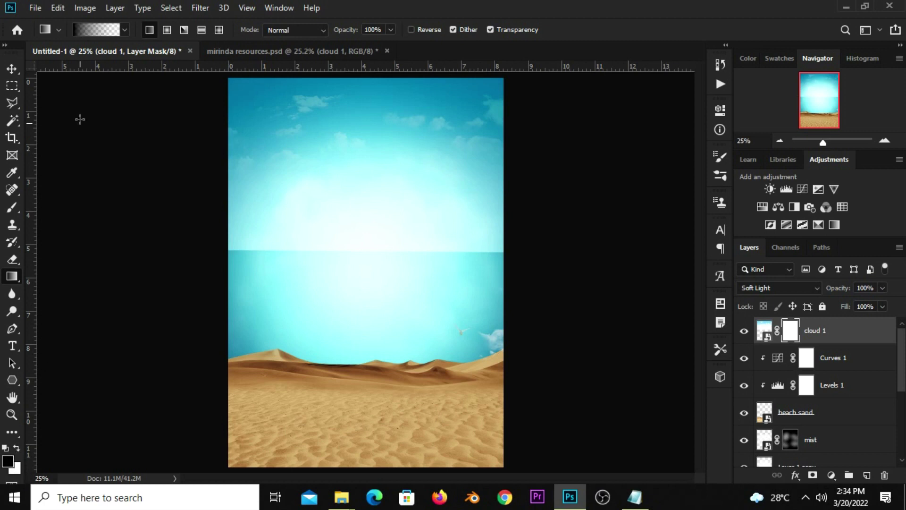
click(115, 30)
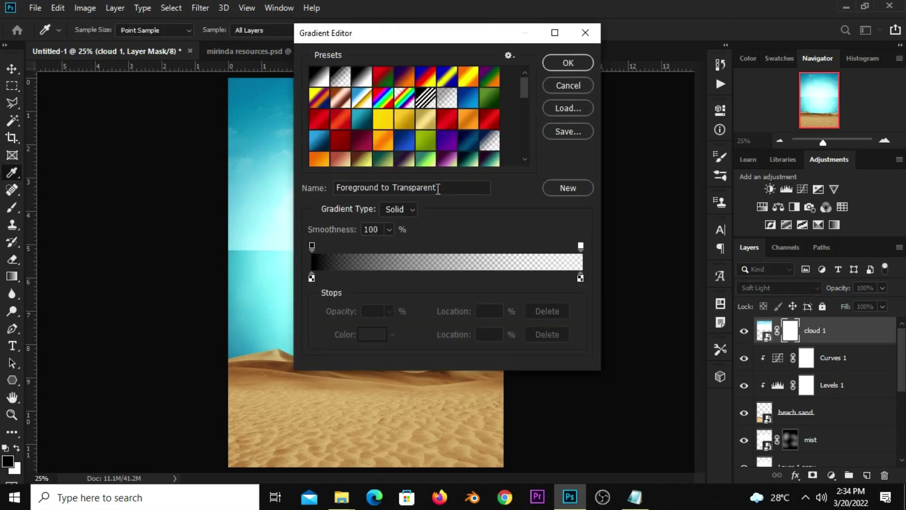
triple_click(438, 189)
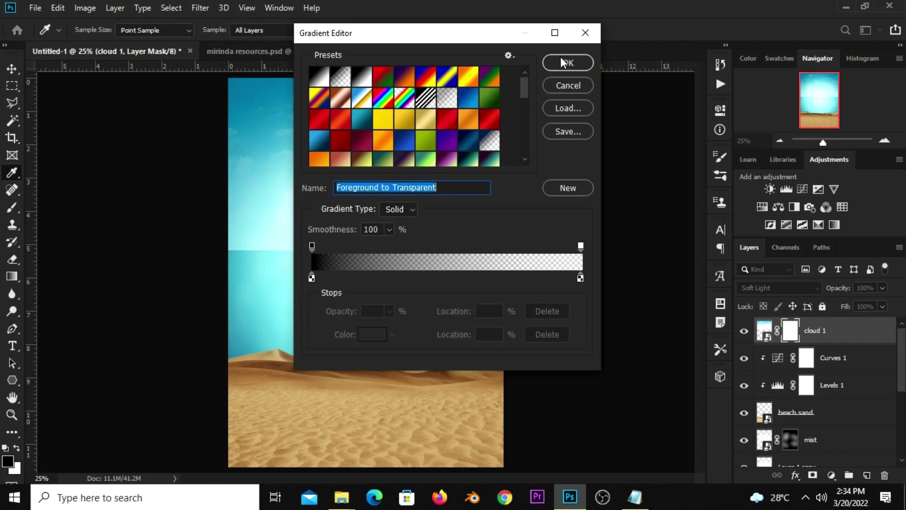
click(560, 57)
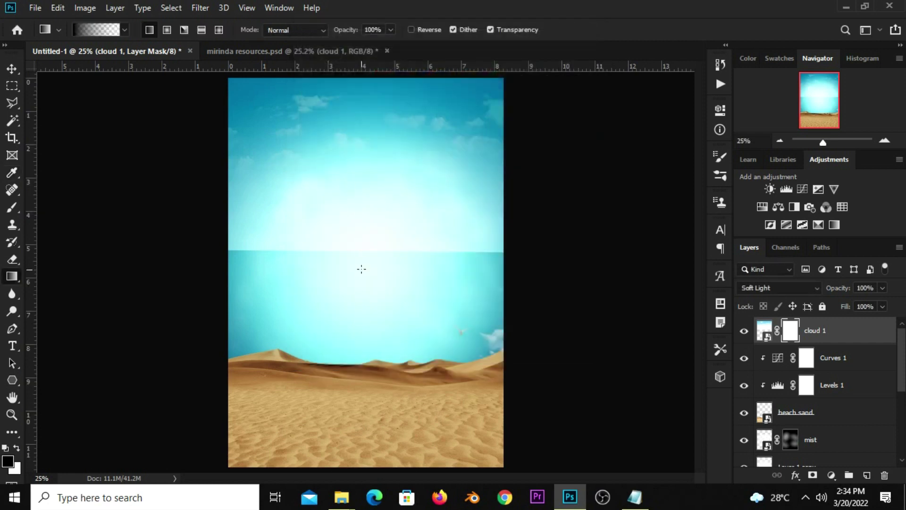
Draw vertical fades on the cloud 1 mask to hide the horizon, then deselect with the Move tool
drag(361, 308, 360, 152)
drag(360, 324, 360, 138)
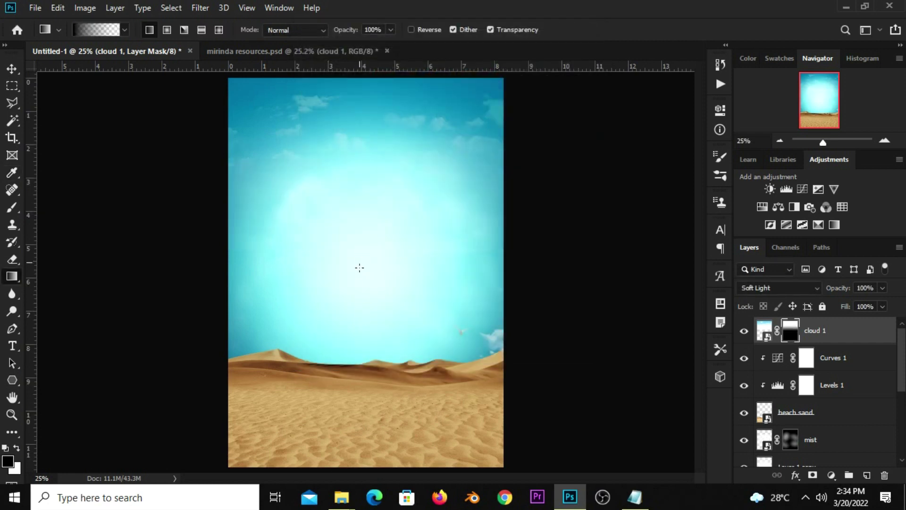
drag(357, 310, 357, 116)
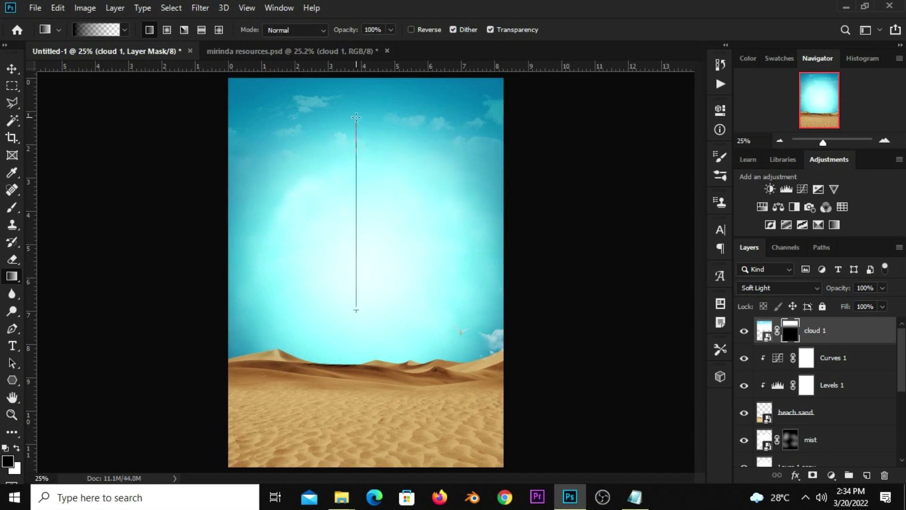
drag(356, 80, 356, 79)
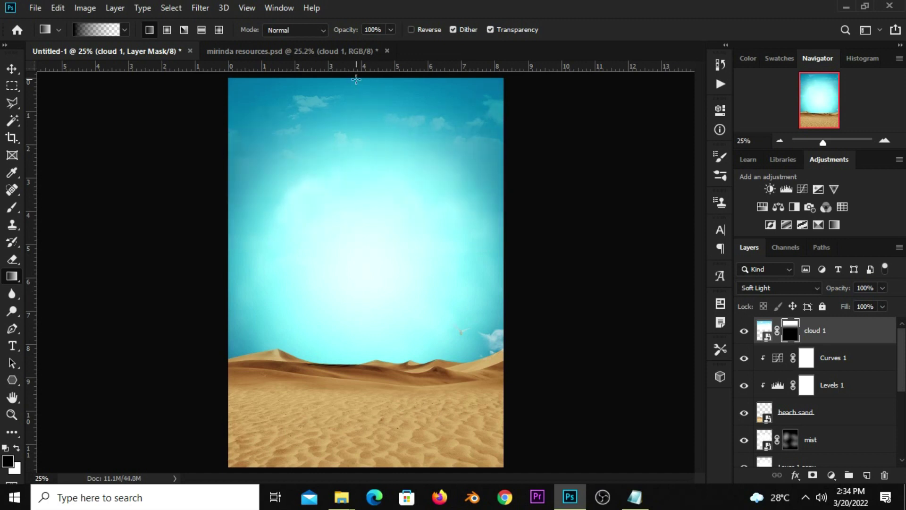
click(743, 330)
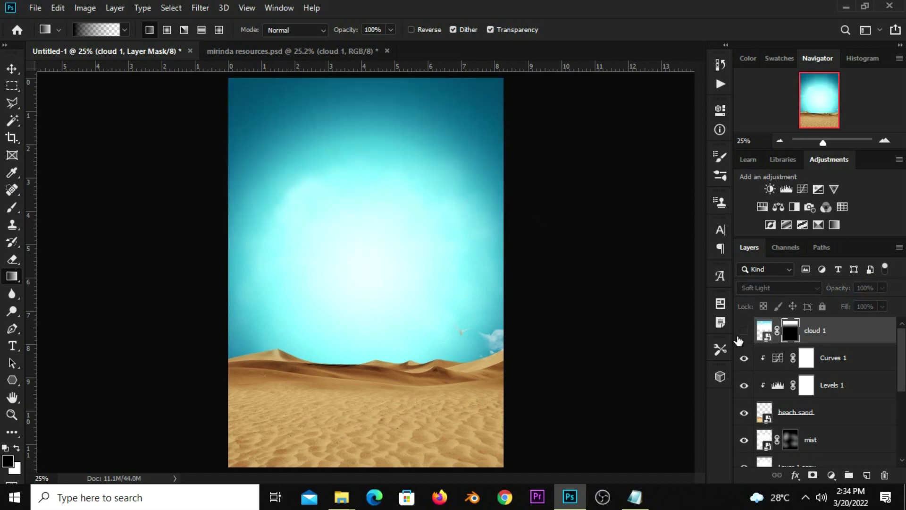
click(13, 70)
click(166, 164)
scroll(170, 175, down, 1)
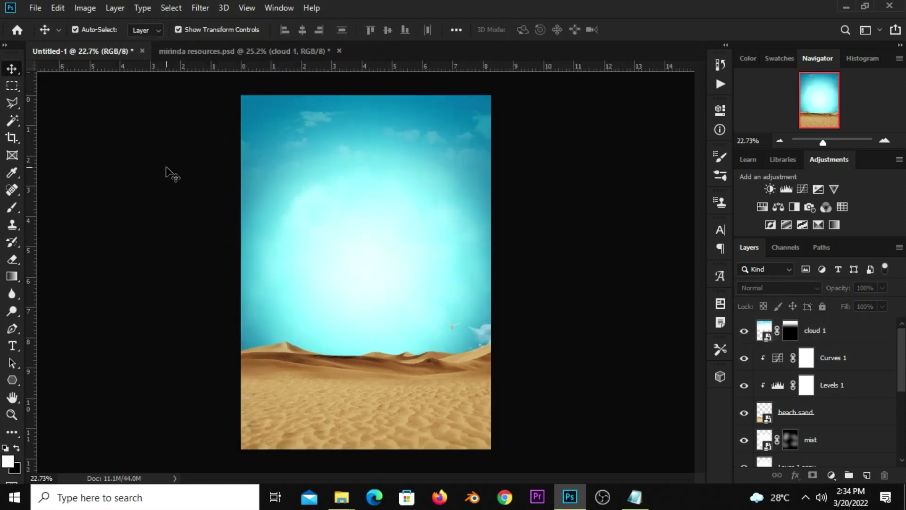
Hide cloud 1, show cloud 2 in mirinda resources.psd, and drop it onto the poster
click(200, 51)
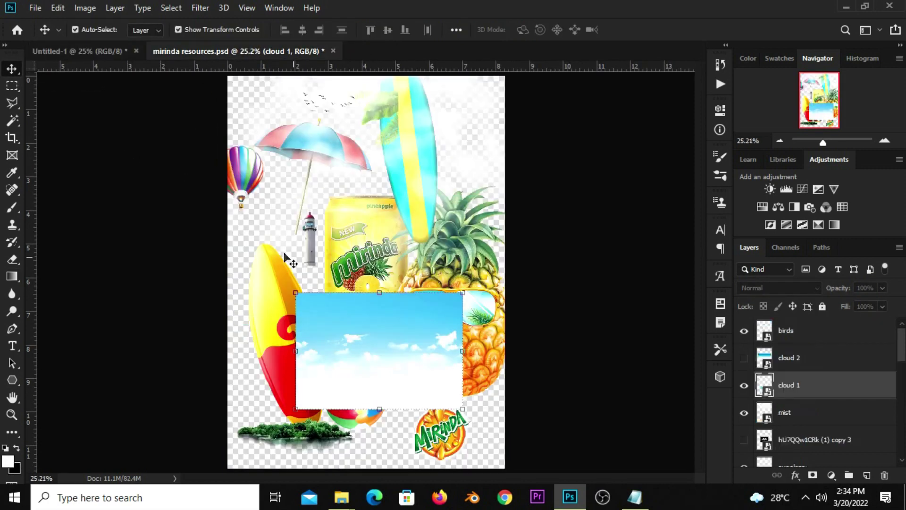
click(744, 385)
click(744, 358)
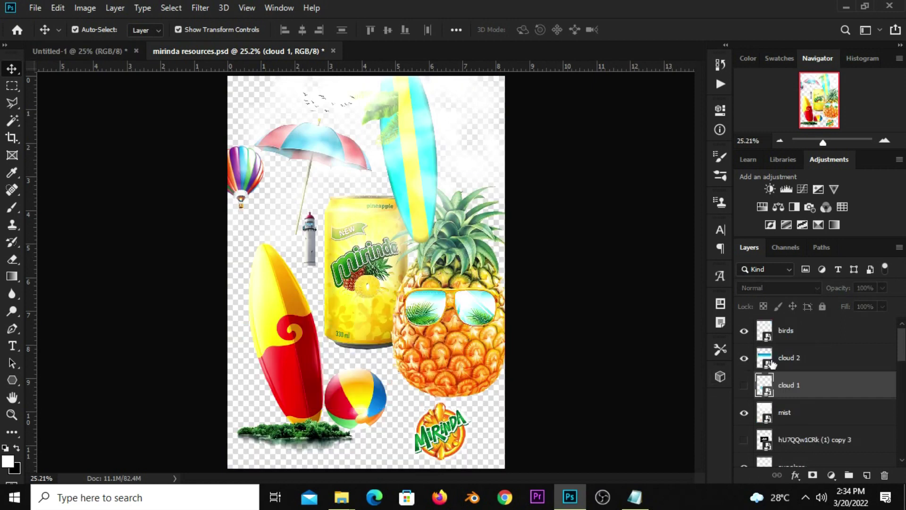
click(797, 358)
drag(383, 300, 382, 308)
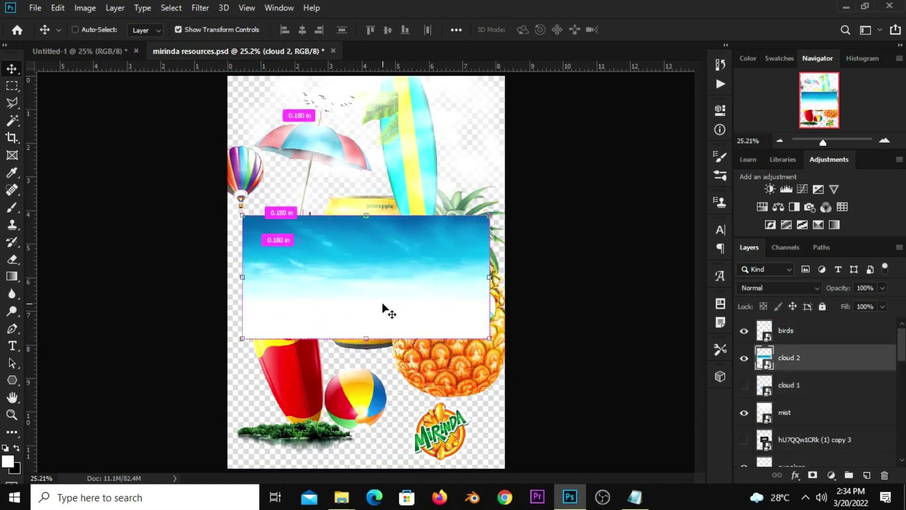
click(98, 52)
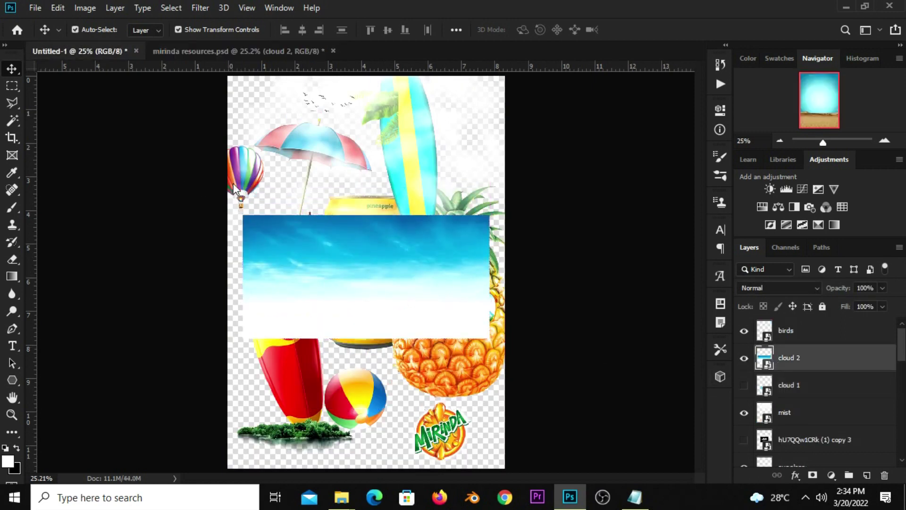
drag(332, 203, 341, 230)
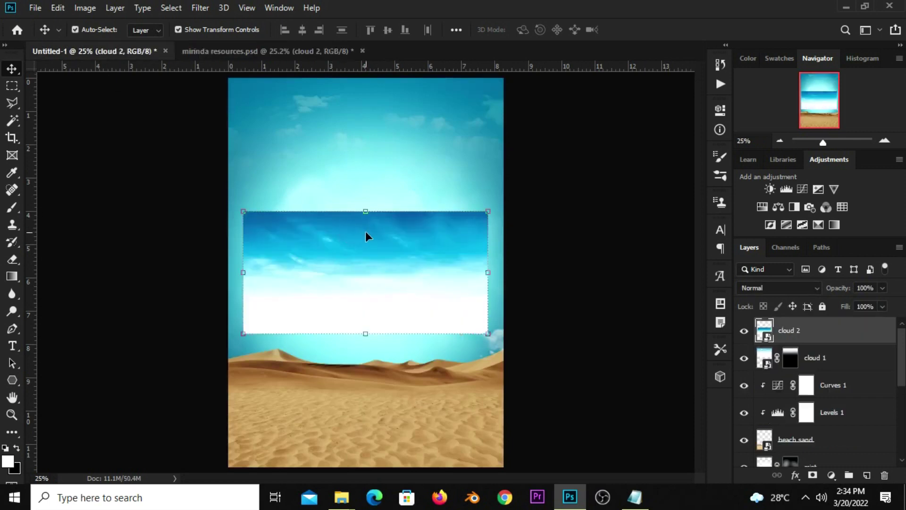
Convert cloud 2 to a smart object and enlarge it about 149% along the top edge
right_click(793, 331)
click(666, 138)
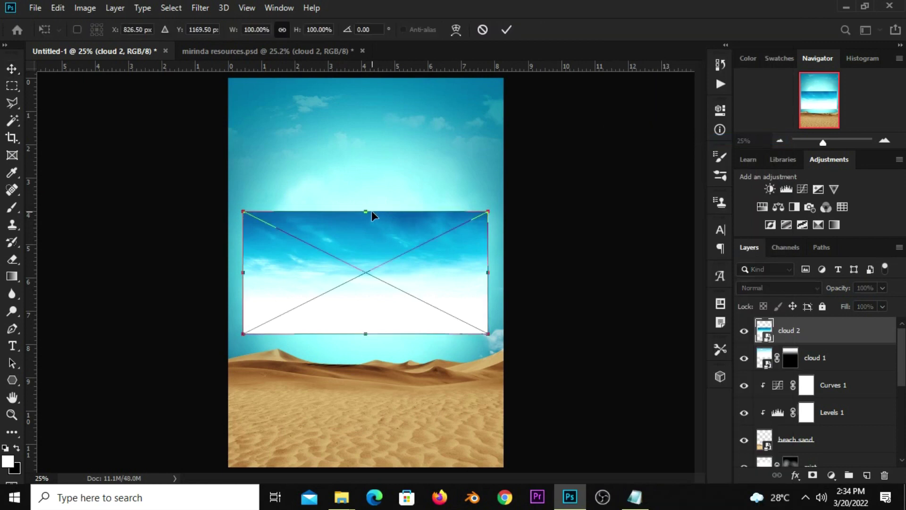
drag(372, 211, 372, 152)
drag(357, 267, 364, 154)
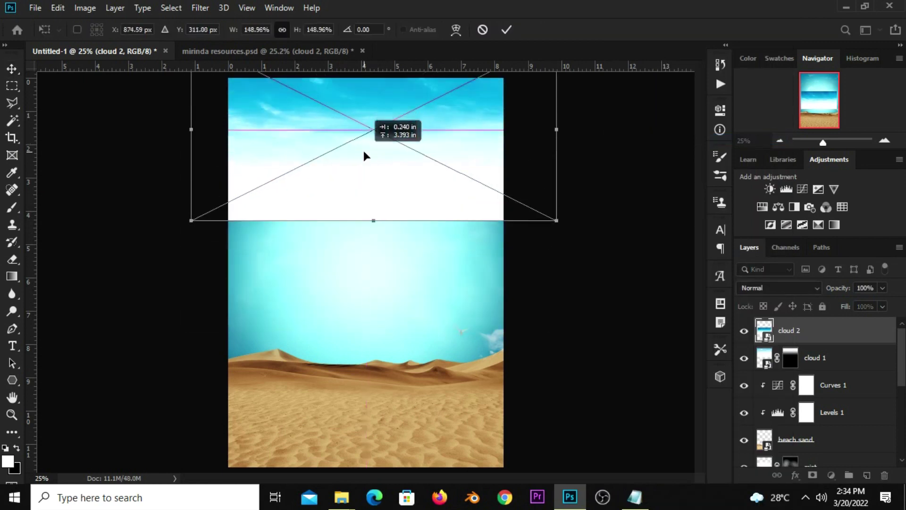
drag(432, 118, 430, 134)
click(506, 30)
Set cloud 2's blend mode to Multiply and compare the sky with and without it
click(752, 288)
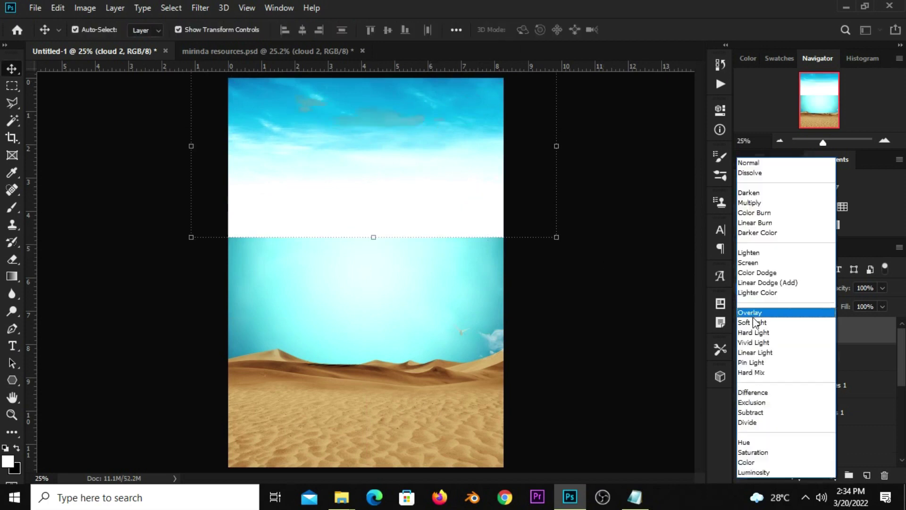
click(752, 203)
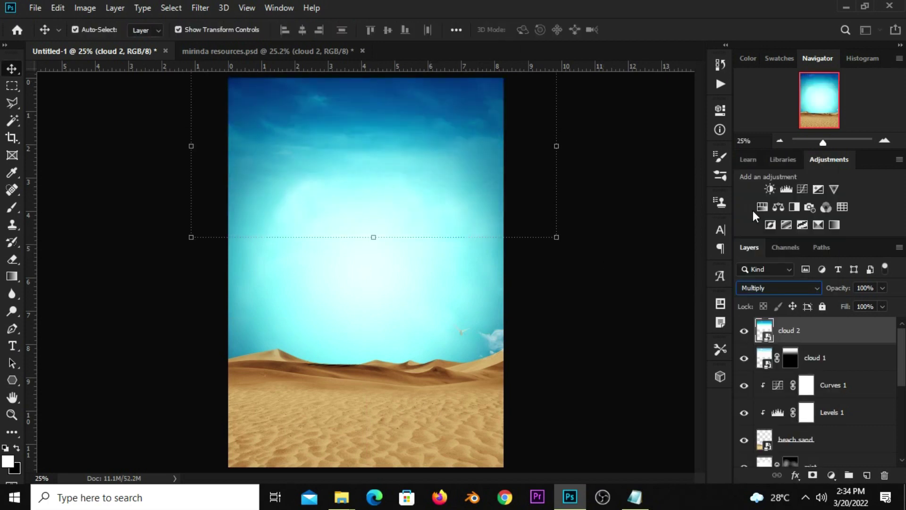
click(745, 330)
Add a layer mask to cloud 2 and draw a vertical gradient fade on it
click(812, 475)
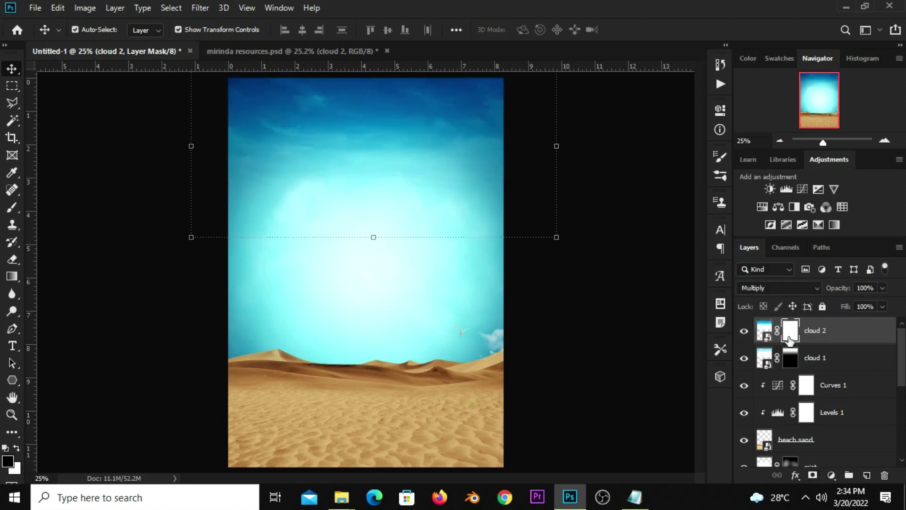
click(4, 278)
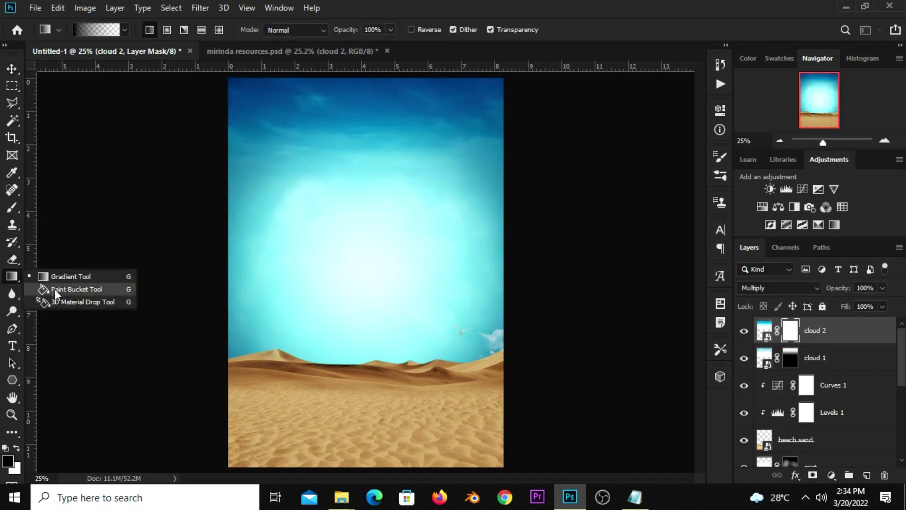
click(47, 275)
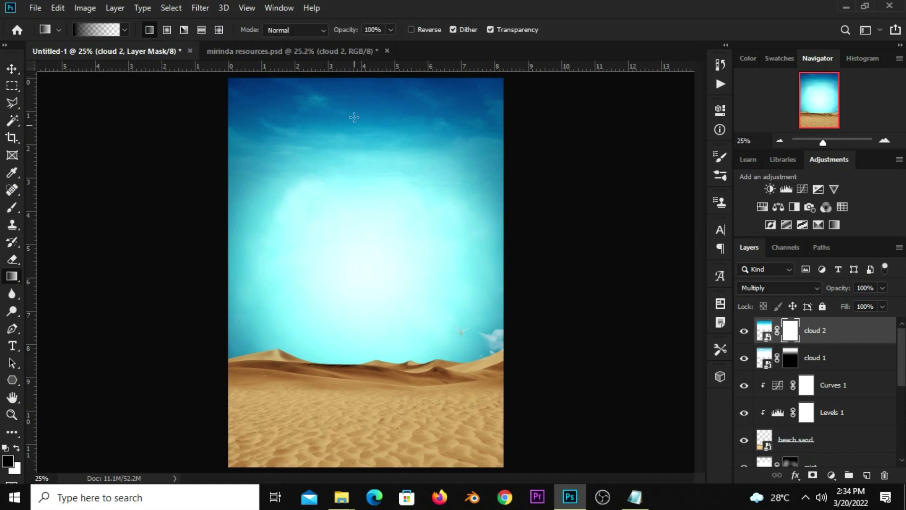
drag(353, 282, 349, 64)
drag(369, 245, 357, 58)
mouse_move(369, 297)
mouse_down()
mouse_move(354, 183)
mouse_move(362, 67)
mouse_move(361, 85)
mouse_up()
Rescale the cloud 2 sky a further 119.28% with a free transform and commit it
key(v)
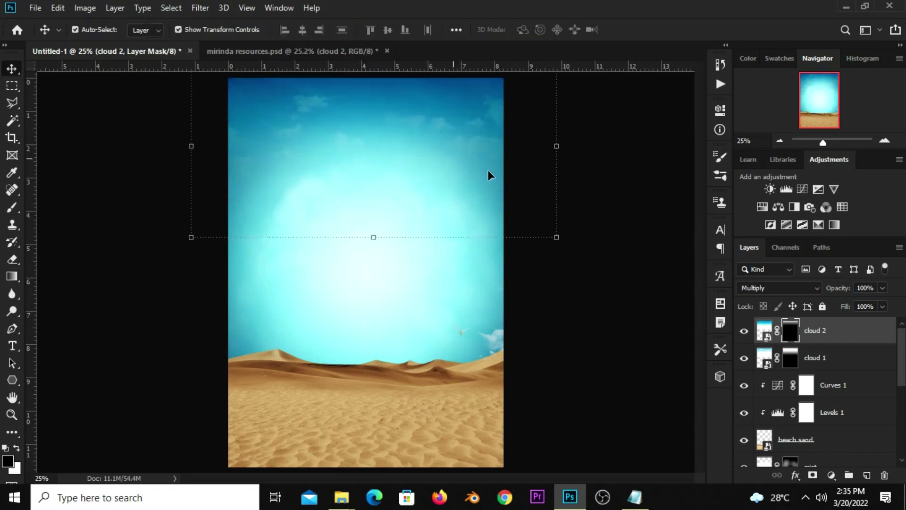
click(744, 330)
drag(373, 237, 370, 261)
drag(370, 202, 369, 194)
key(ctrl+z)
key(Return)
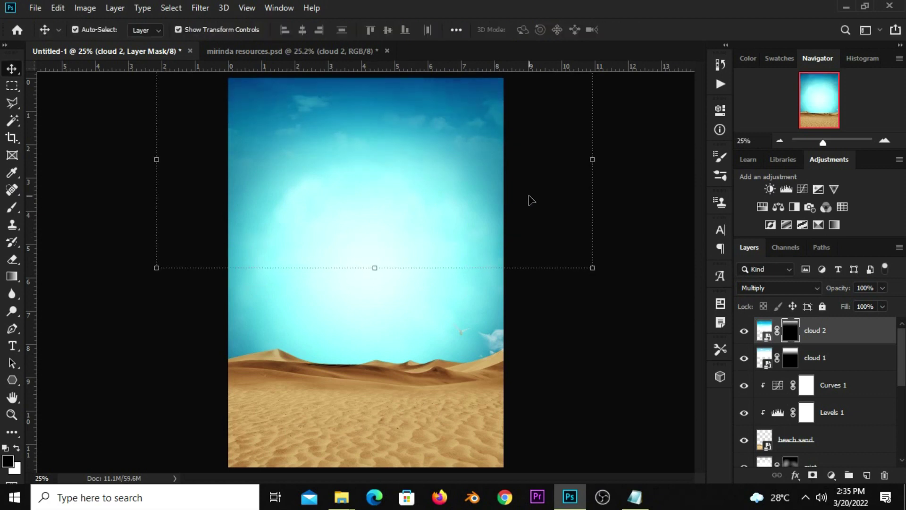
click(508, 225)
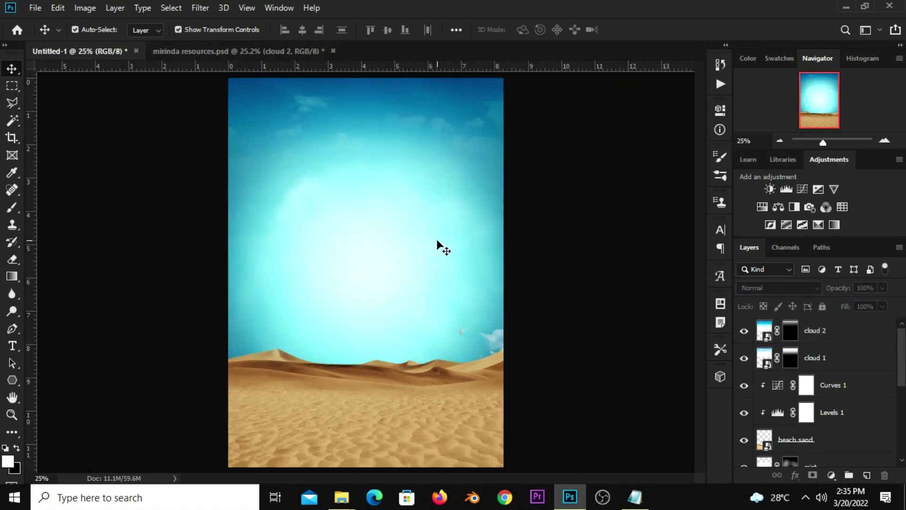
Hide cloud 2 and the mist in the resources file, then drop the Mirinda can into the poster
click(207, 48)
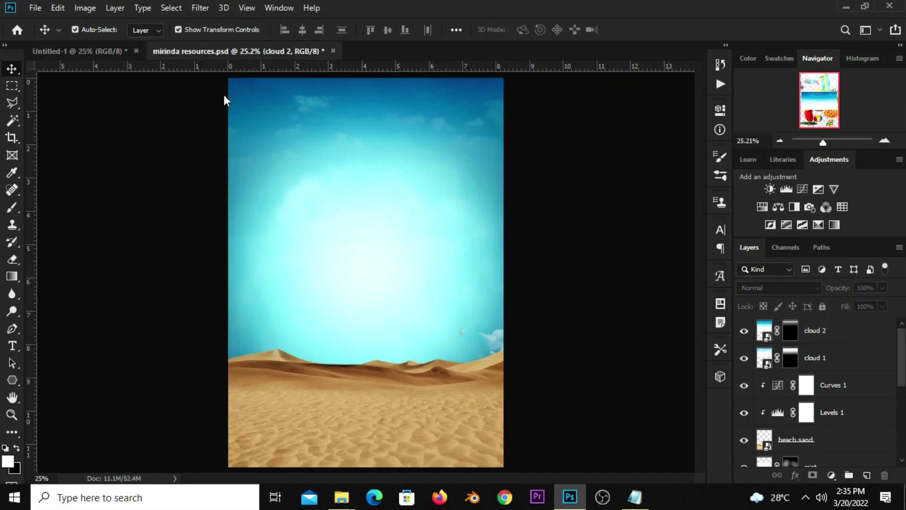
click(745, 359)
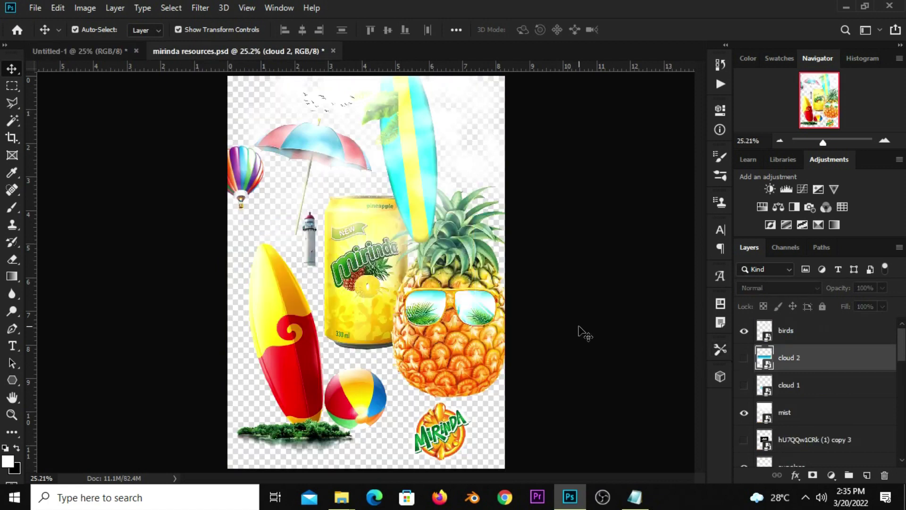
click(578, 333)
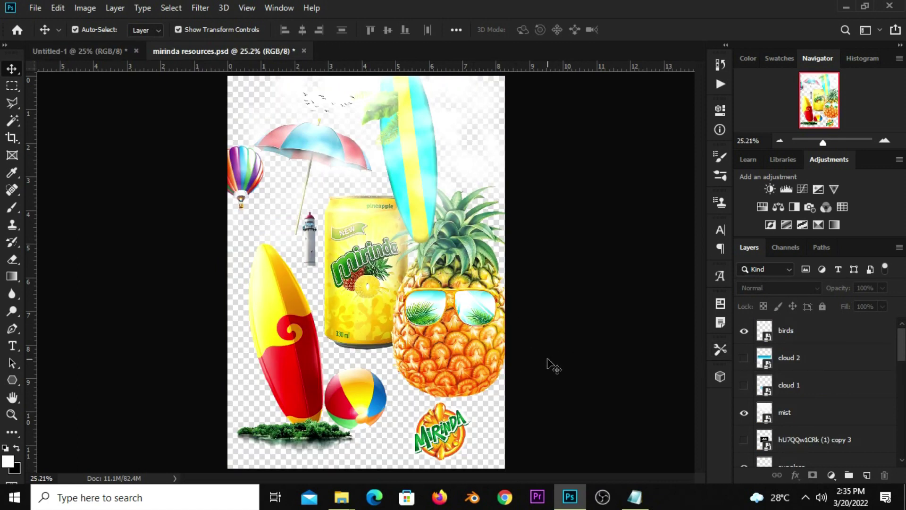
click(408, 225)
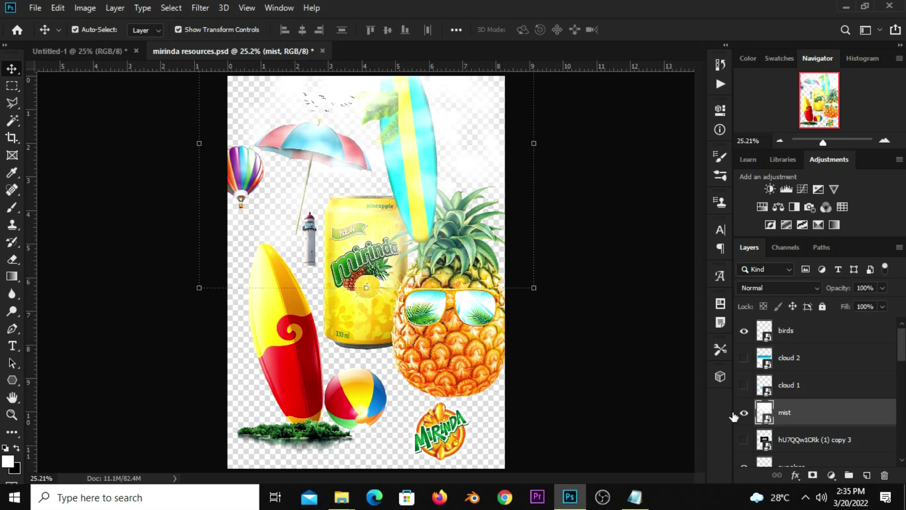
click(744, 412)
drag(364, 272, 359, 283)
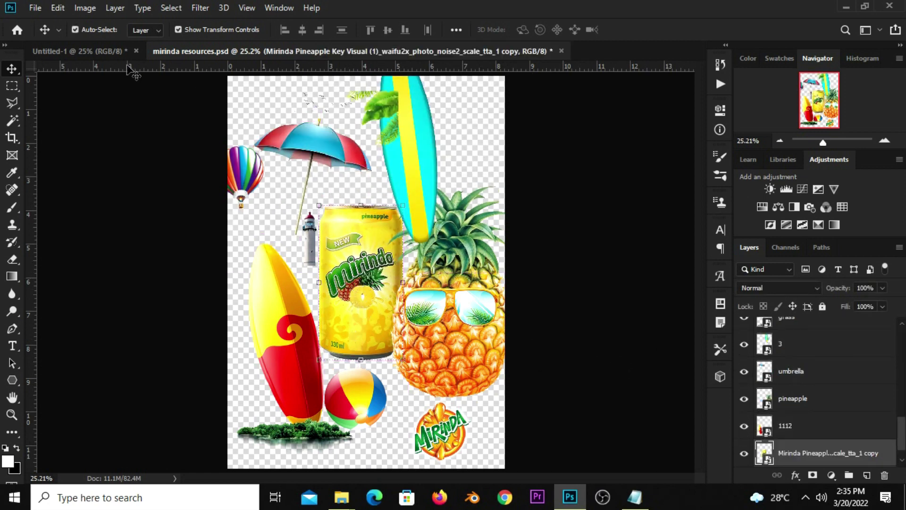
drag(102, 55, 251, 182)
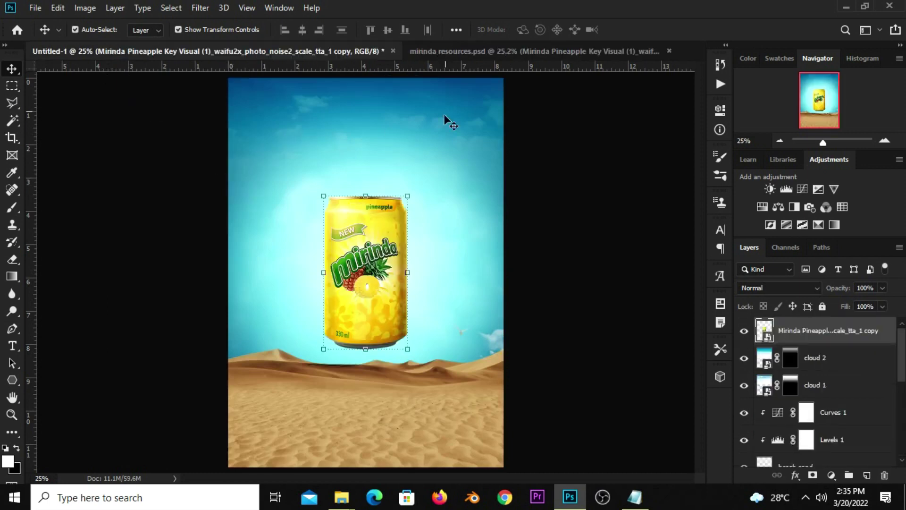
Bring the pineapple with sunglasses from the resources file onto the poster canvas
click(459, 52)
click(475, 352)
drag(474, 352, 261, 51)
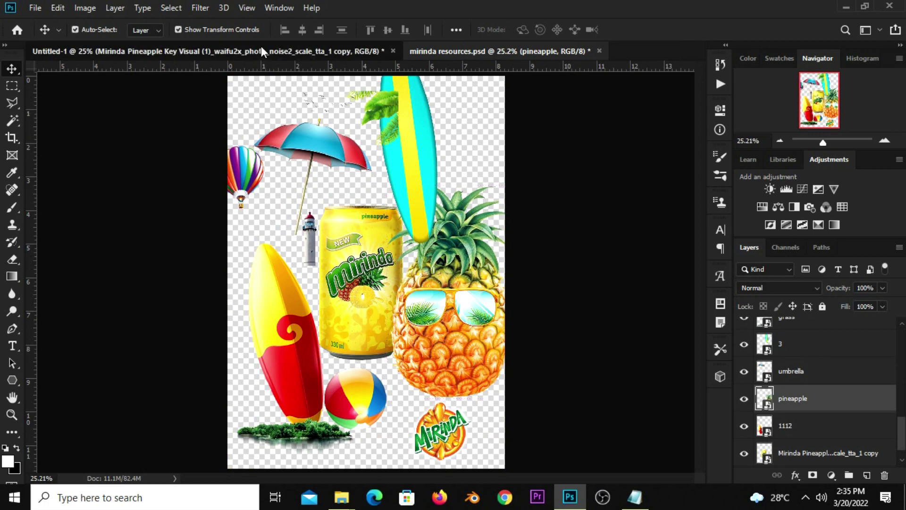
mouse_move(262, 46)
mouse_down()
mouse_move(358, 286)
mouse_move(456, 343)
mouse_up()
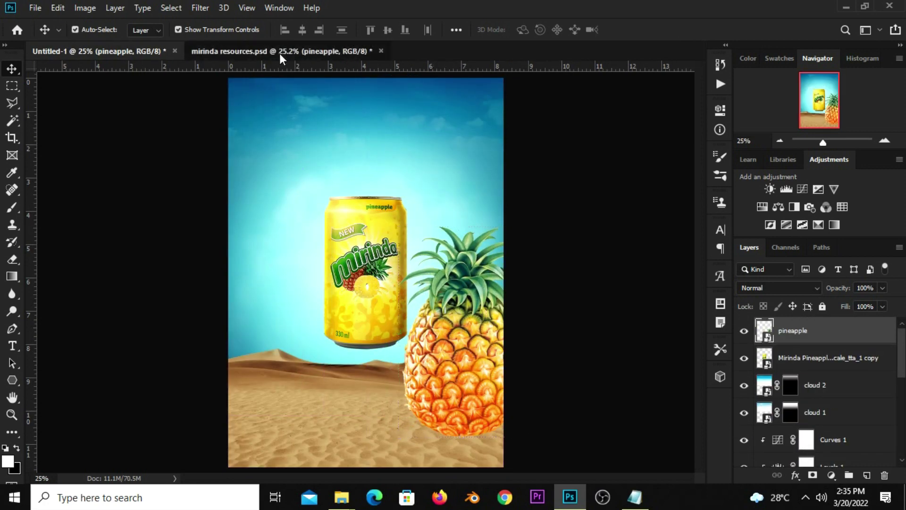
Carry the red-and-yellow and cyan surfboards from the resources file into the poster
click(280, 53)
click(292, 310)
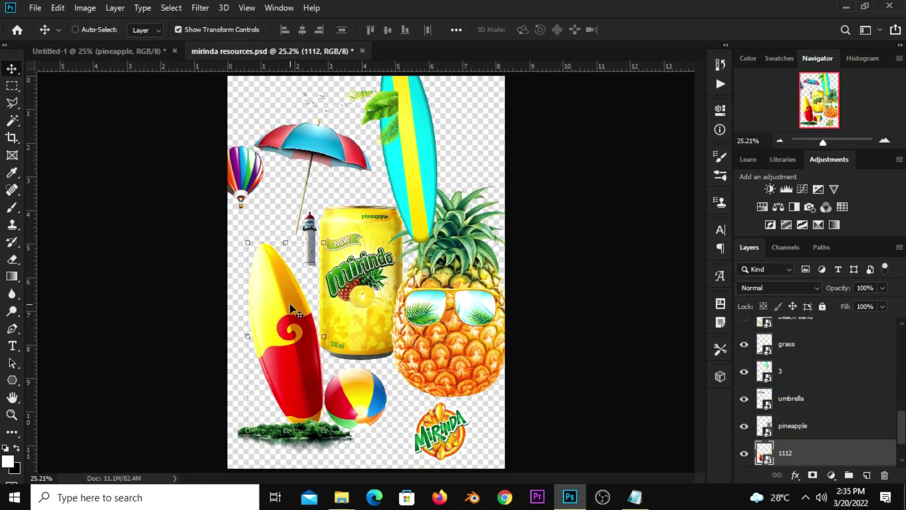
key(ctrl)
scroll(813, 444, down, 1)
click(743, 427)
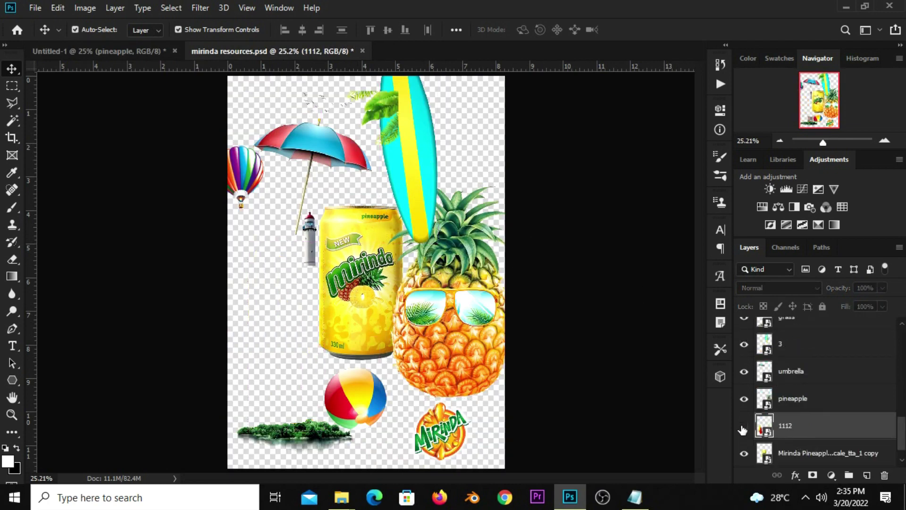
drag(290, 348, 292, 338)
mouse_move(212, 203)
mouse_down()
mouse_move(124, 33)
mouse_move(338, 299)
mouse_move(313, 355)
mouse_up()
click(194, 49)
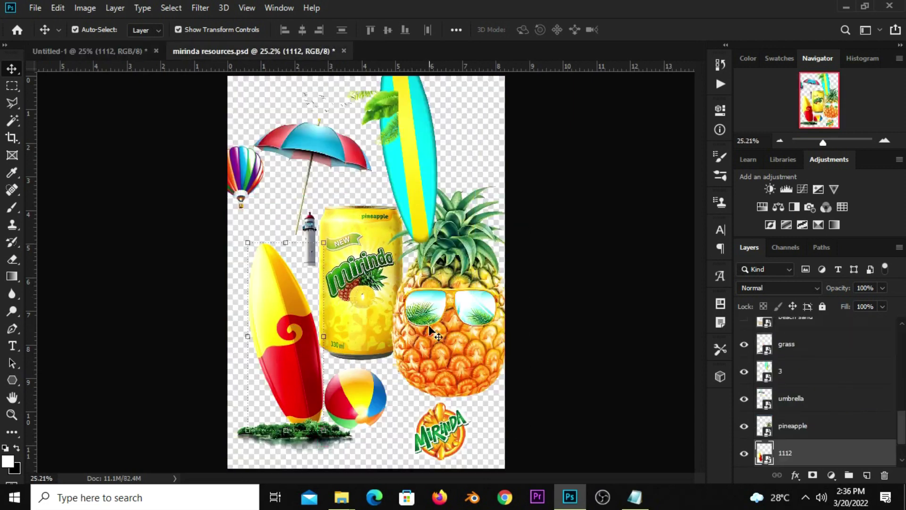
click(405, 167)
mouse_move(404, 167)
mouse_down()
mouse_move(135, 66)
mouse_move(326, 283)
mouse_move(427, 333)
mouse_up()
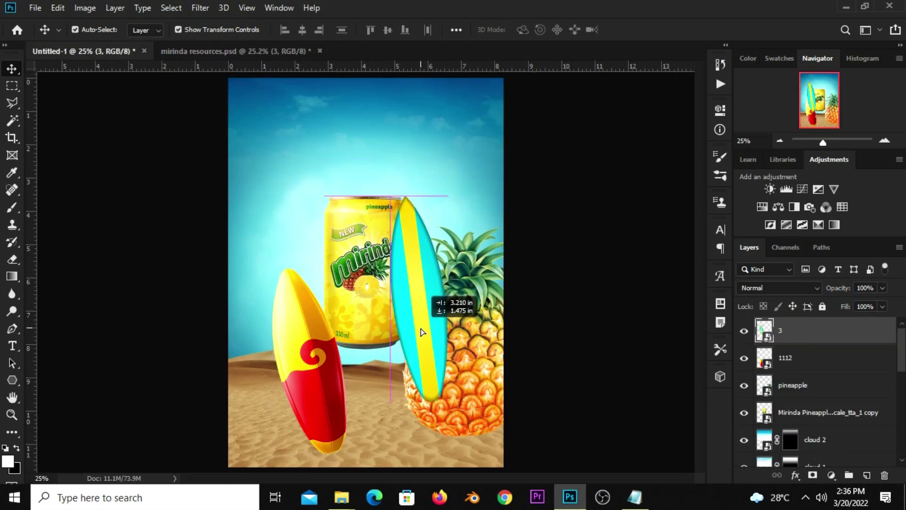
Bring the umbrella and beach ball from mirinda resources into the poster, ball at upper left
click(273, 56)
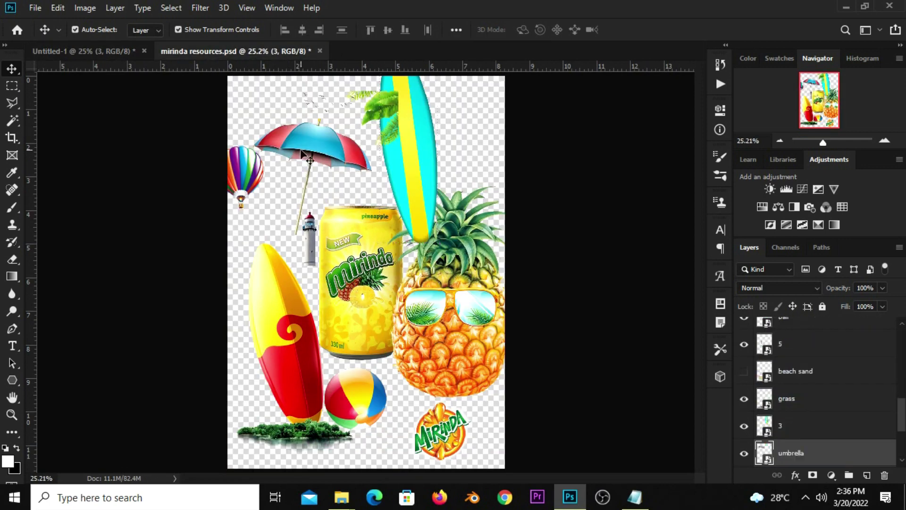
drag(306, 157, 96, 55)
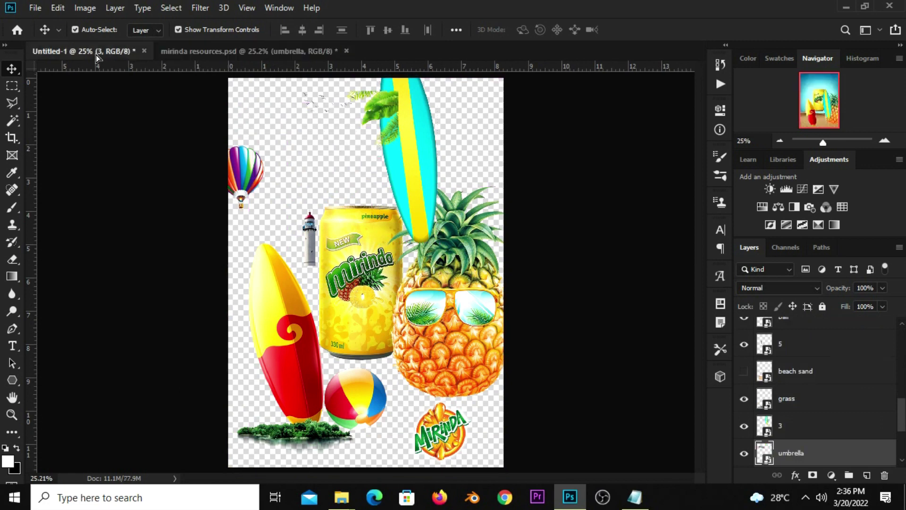
drag(95, 55, 411, 328)
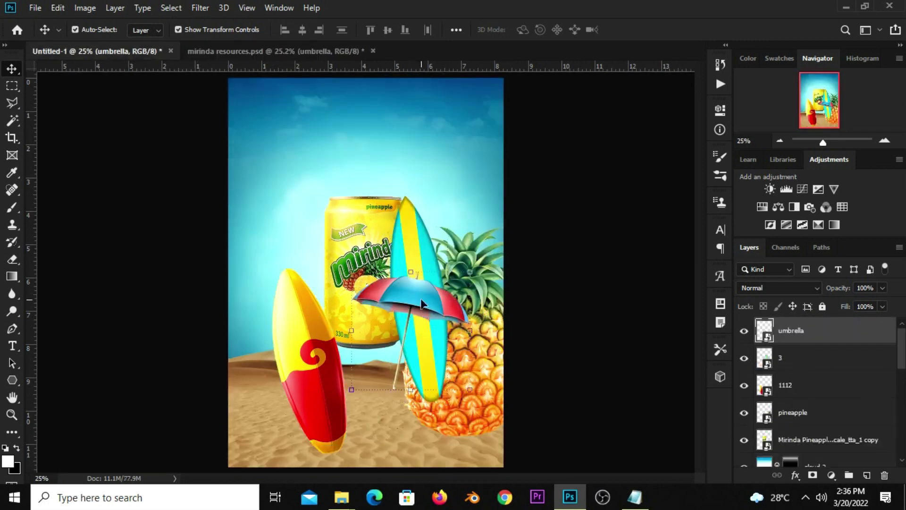
click(288, 52)
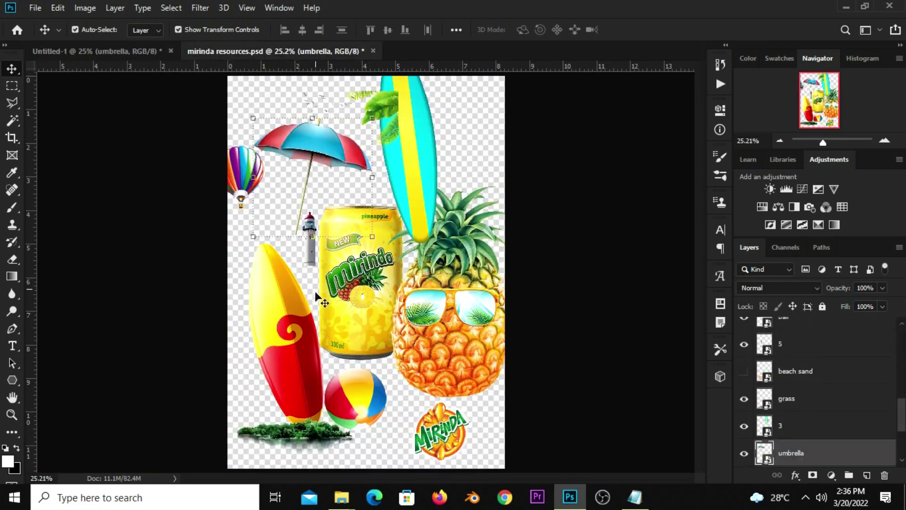
drag(357, 415, 126, 86)
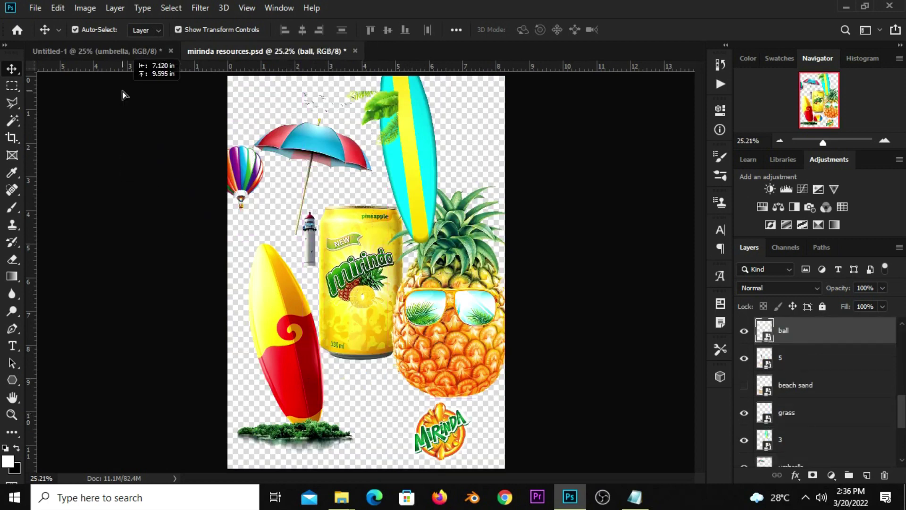
mouse_move(126, 87)
mouse_down()
mouse_move(345, 288)
mouse_move(277, 188)
mouse_up()
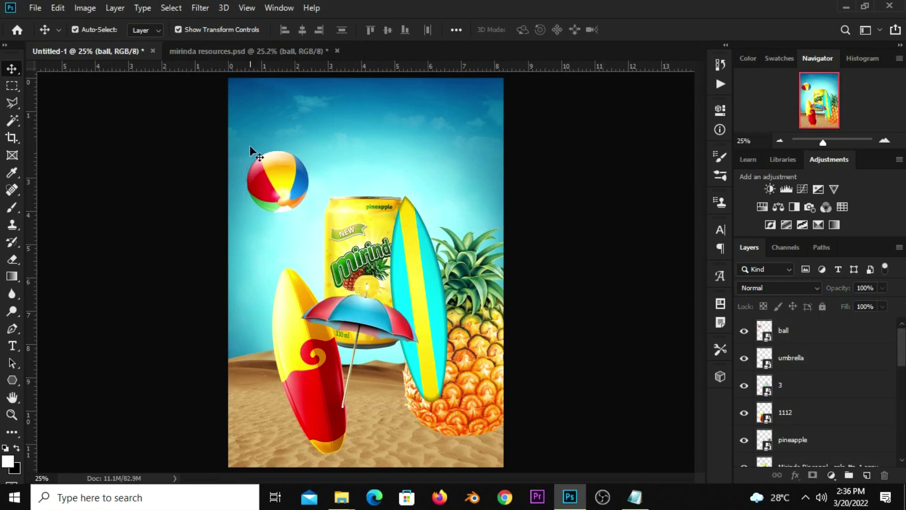
click(241, 110)
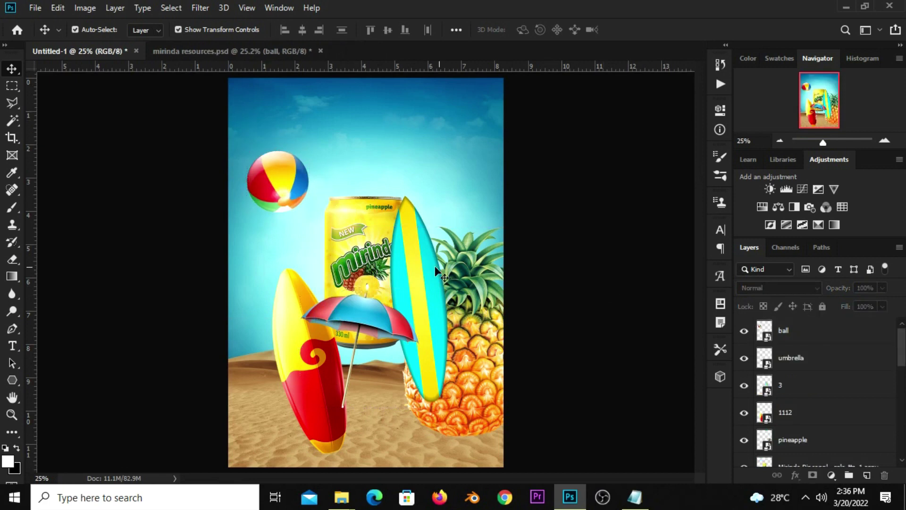
Hide the cyan surfboard and umbrella layers for now
click(428, 336)
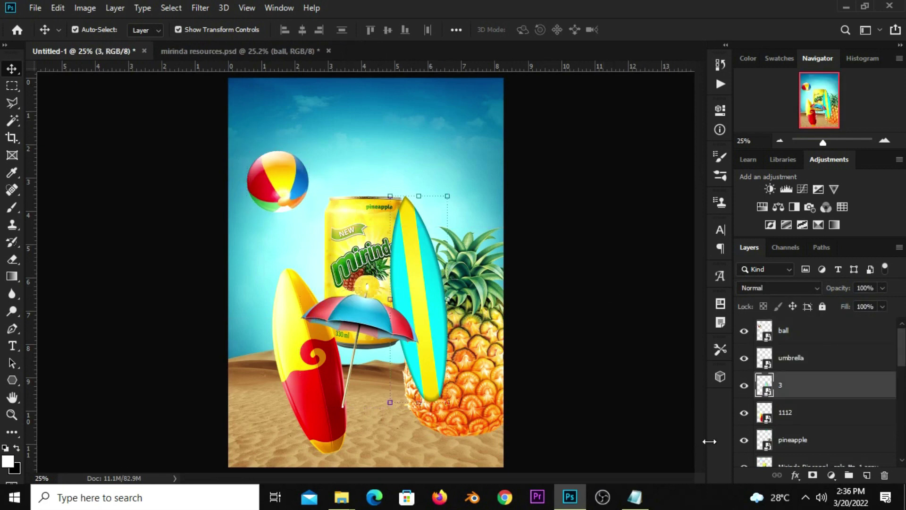
click(744, 385)
click(744, 357)
Hide the beach ball, the Mirinda can and the red surfboard layers
click(743, 331)
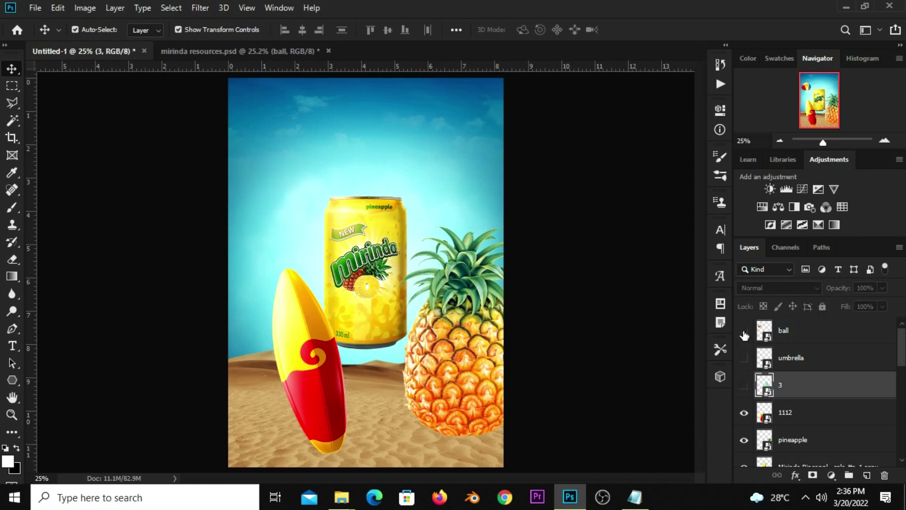
click(354, 285)
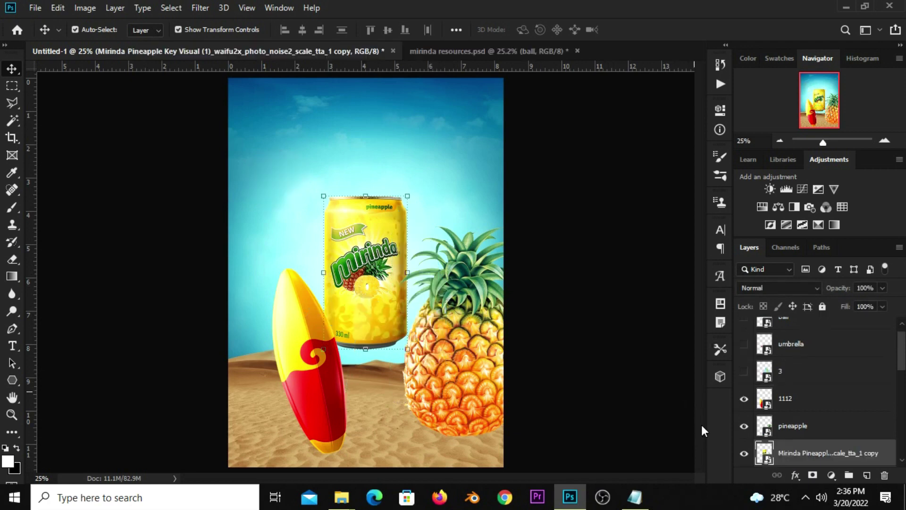
click(744, 453)
click(785, 432)
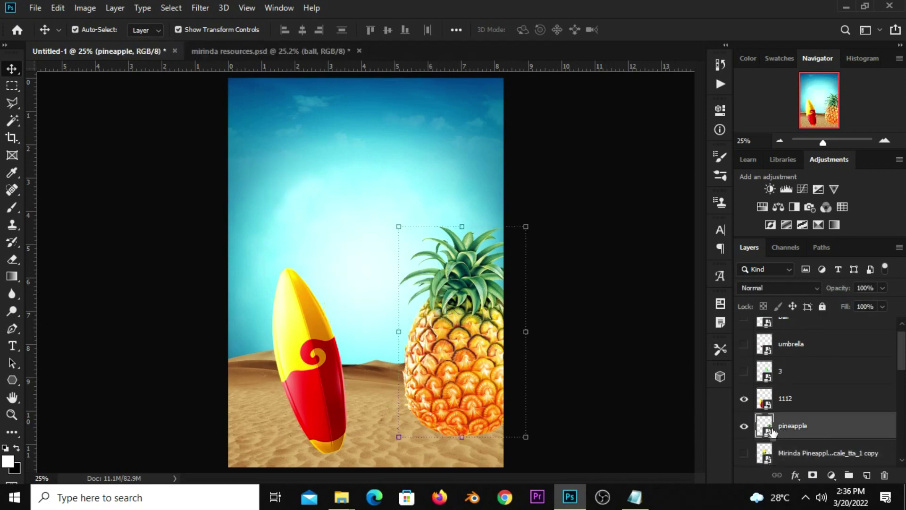
click(743, 402)
Convert the pineapple to a smart object, scale it to about 86%, and recentre it
drag(486, 357, 423, 349)
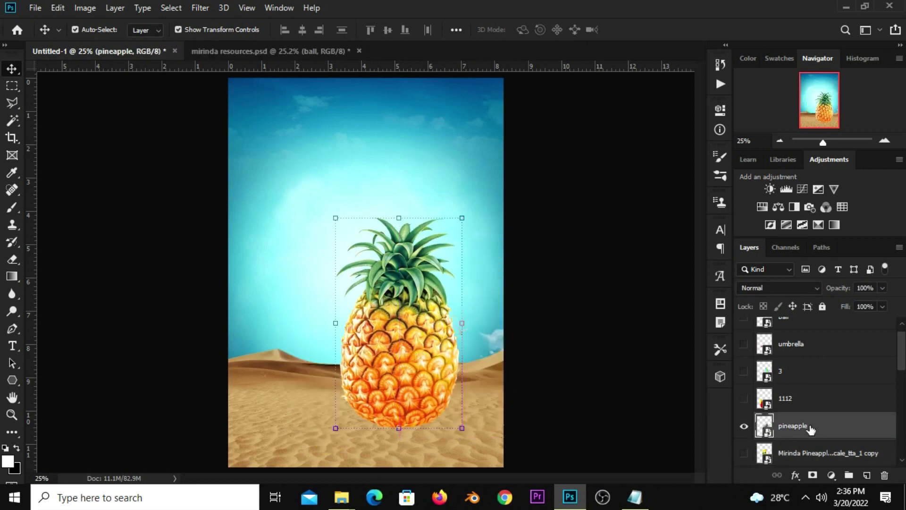
right_click(811, 429)
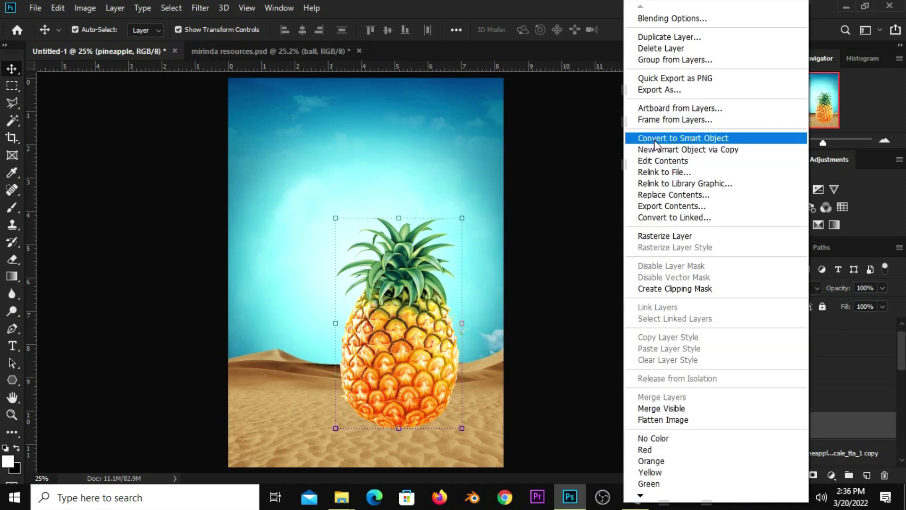
click(654, 139)
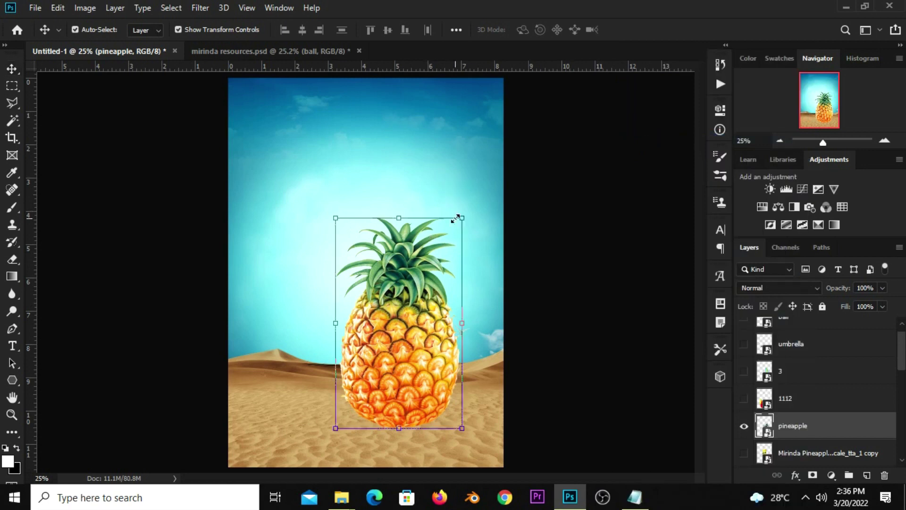
key(ctrl+t)
drag(462, 217, 444, 248)
mouse_move(404, 386)
mouse_down()
mouse_move(422, 392)
mouse_move(423, 383)
mouse_up()
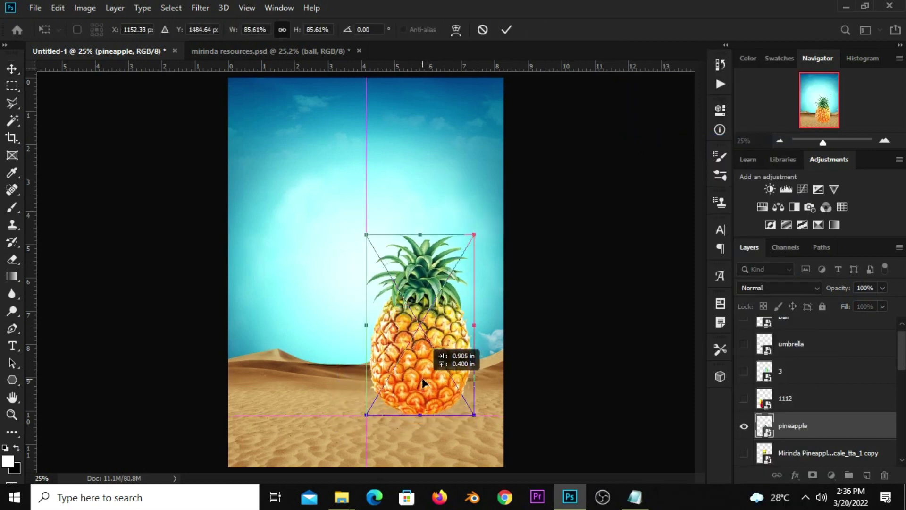
key(Return)
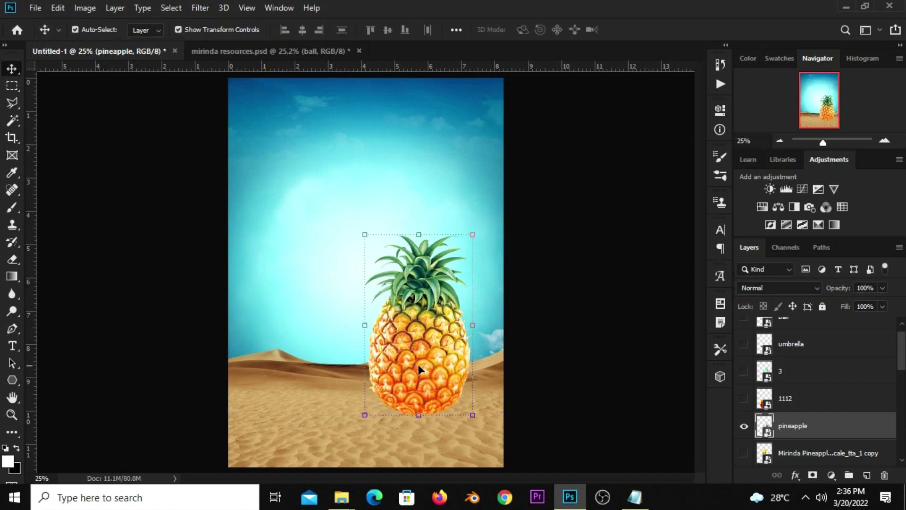
Show the cyan surfboard and tuck it behind the pineapple's right side, layered below it
click(744, 373)
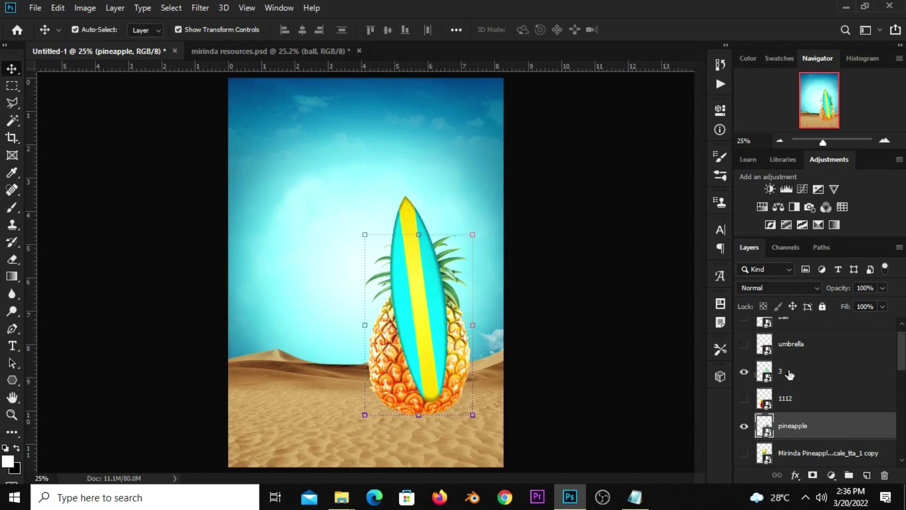
click(789, 372)
drag(444, 319, 485, 319)
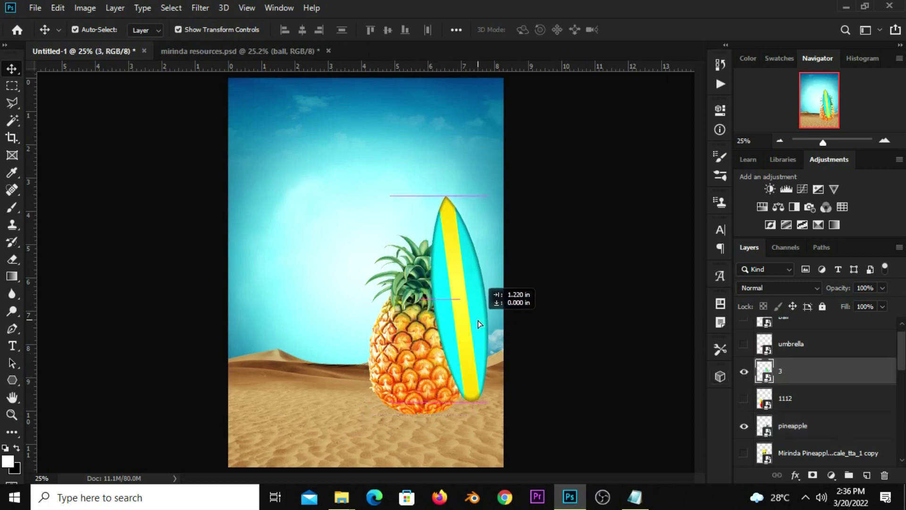
drag(810, 390, 801, 439)
drag(476, 347, 464, 361)
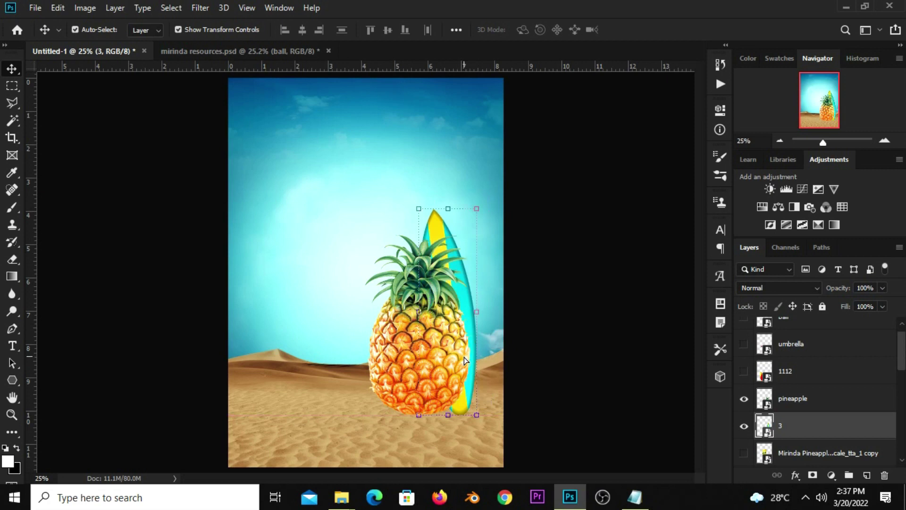
key(shift+Right)
key(shift+Right)
key(shift+Right)
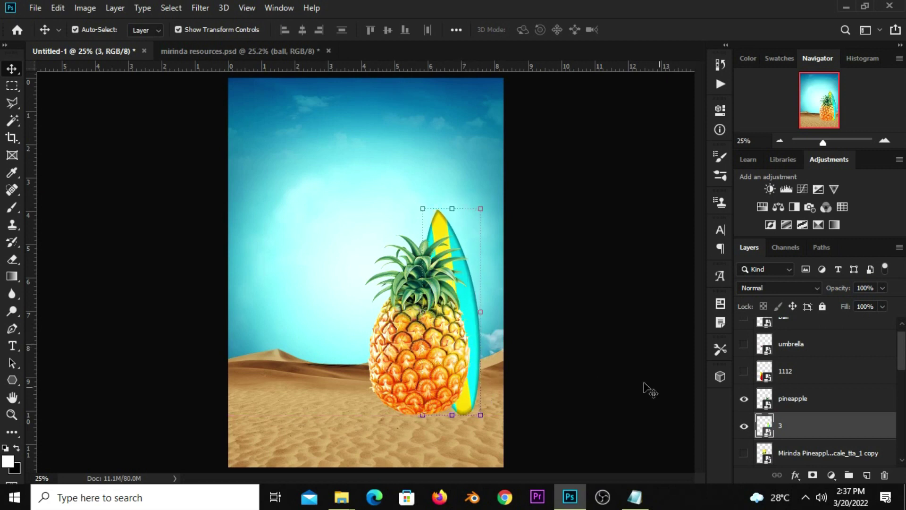
Shift the pineapple and cyan surfboard together slightly left
ctrl+click(793, 404)
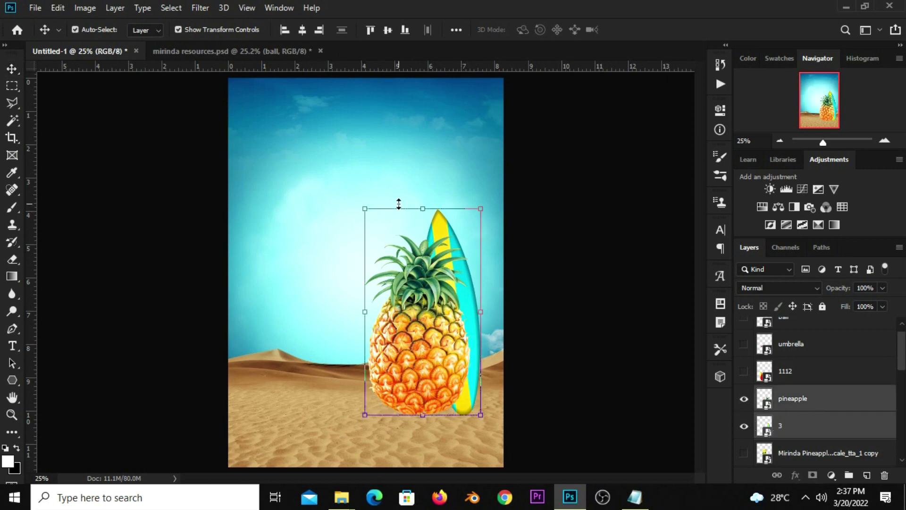
key(ctrl+t)
drag(421, 314, 412, 314)
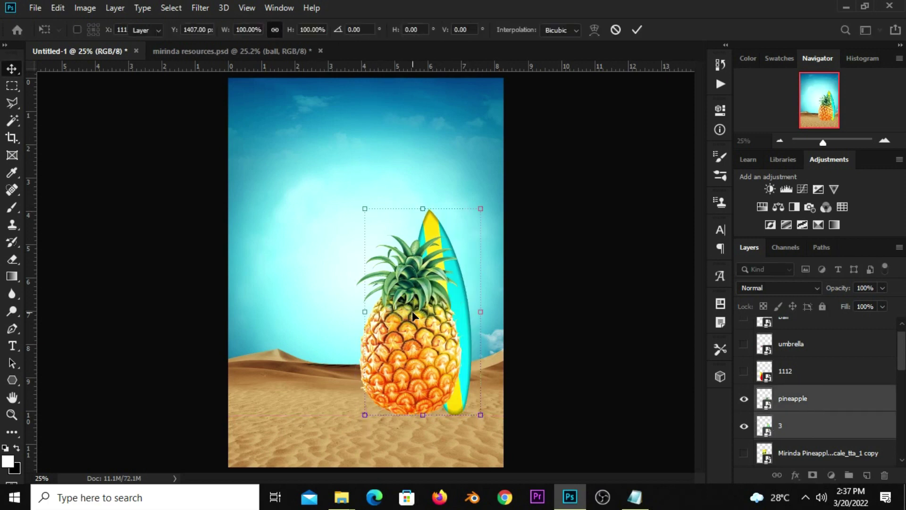
key(Return)
click(555, 335)
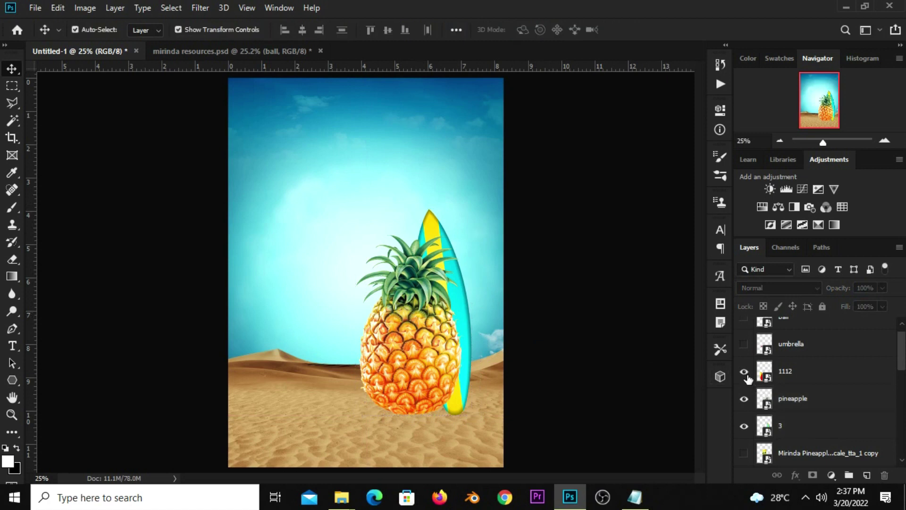
Place the red surfboard behind the pineapple's left side, then show the can above the pineapple
click(797, 377)
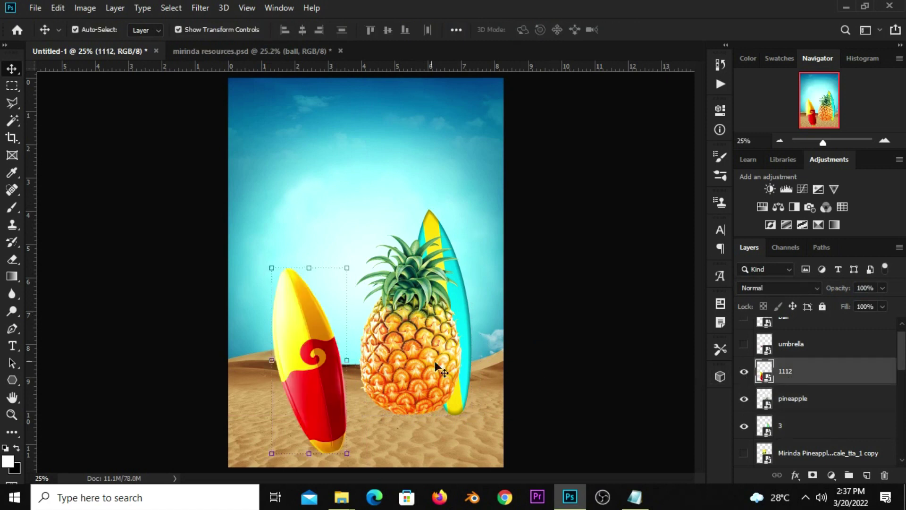
drag(326, 356, 401, 297)
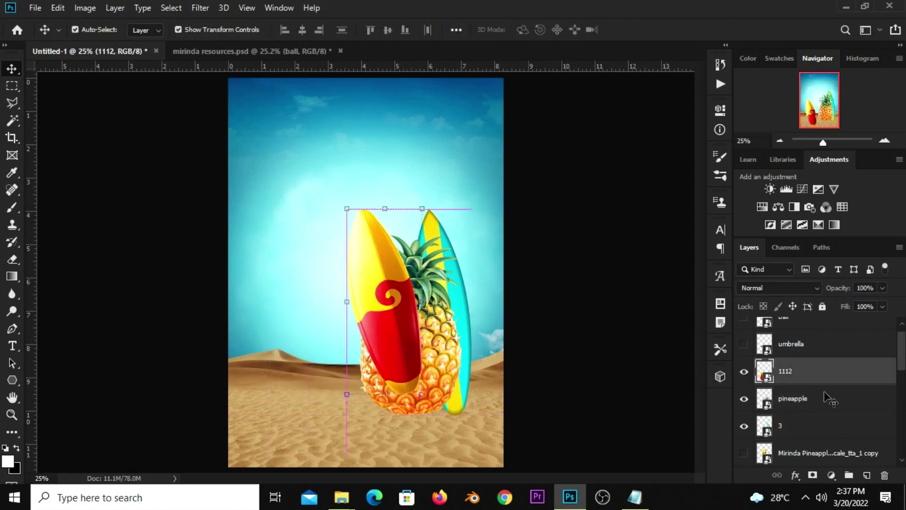
drag(805, 387, 796, 449)
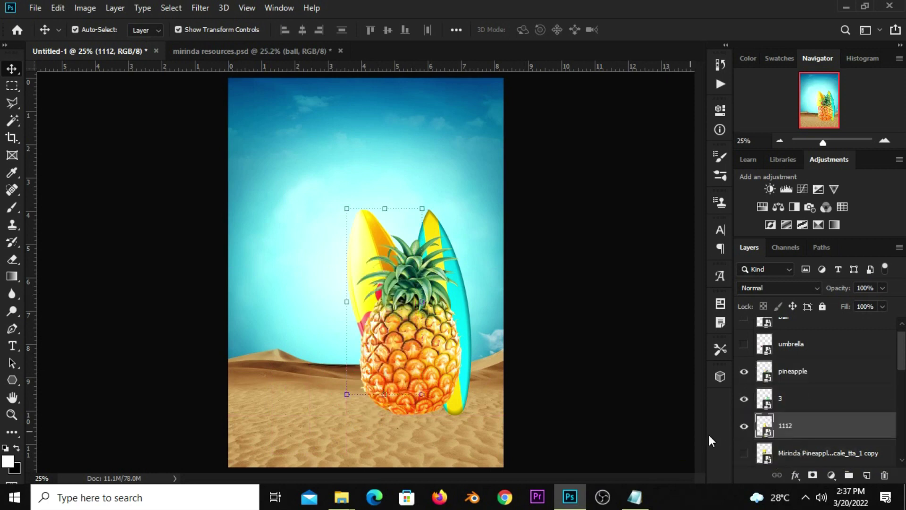
click(609, 383)
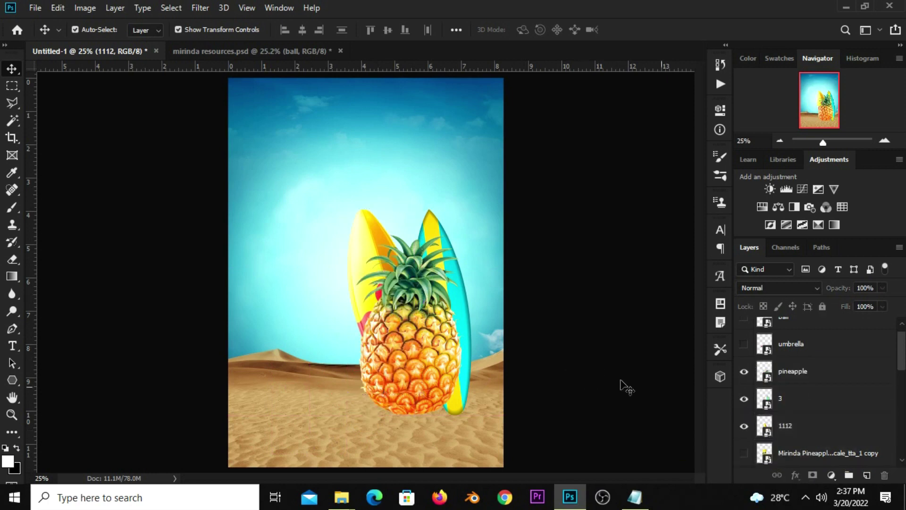
click(744, 454)
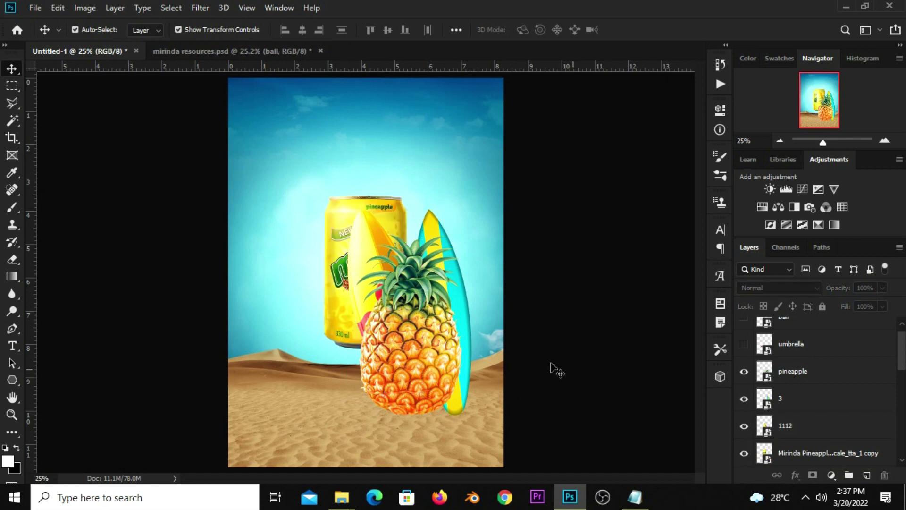
drag(799, 452, 796, 362)
Move the Mirinda can down and left onto the sand
right_click(793, 372)
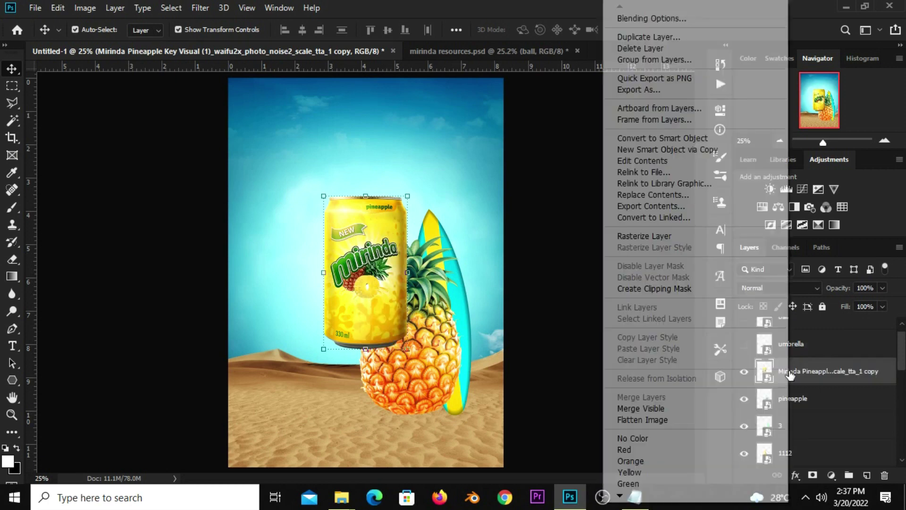
click(653, 149)
mouse_move(392, 256)
mouse_down()
mouse_move(309, 325)
mouse_move(378, 320)
mouse_up()
Raise the yellow surfboard and scale it down to about 81%
drag(366, 241, 364, 182)
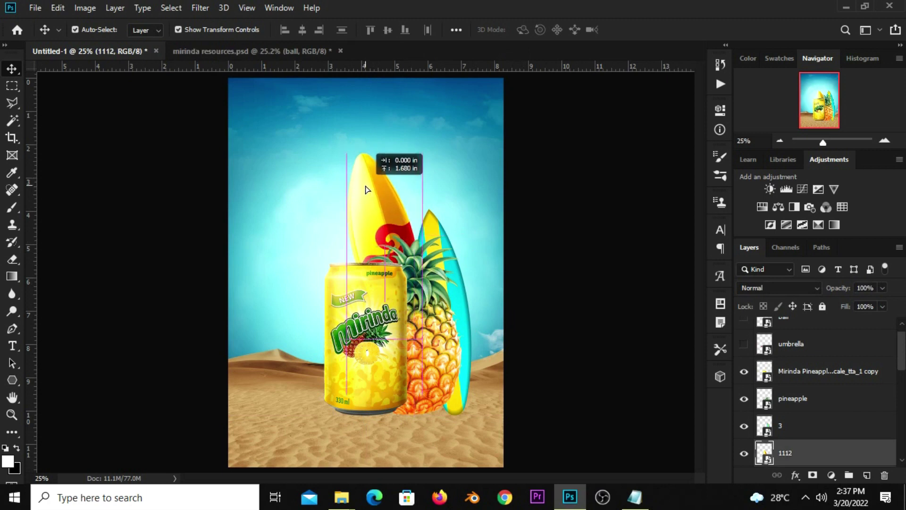
drag(365, 182, 357, 216)
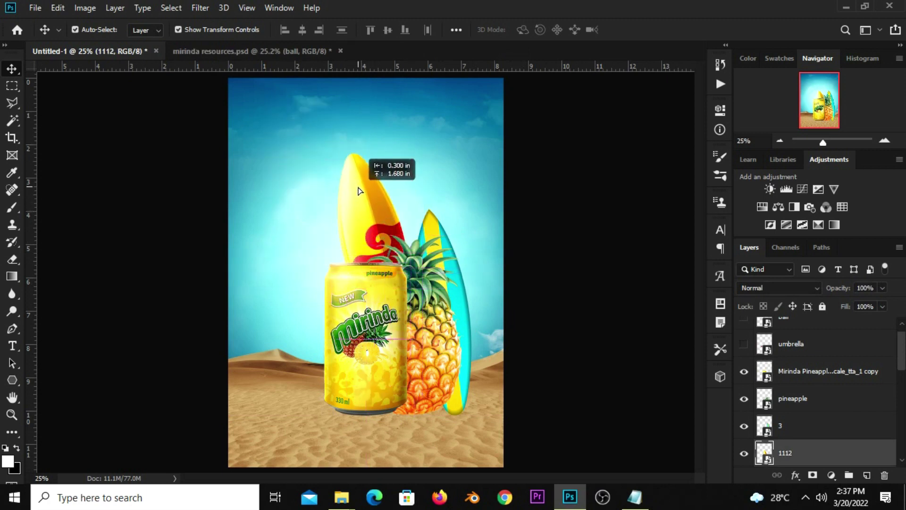
drag(356, 216, 352, 193)
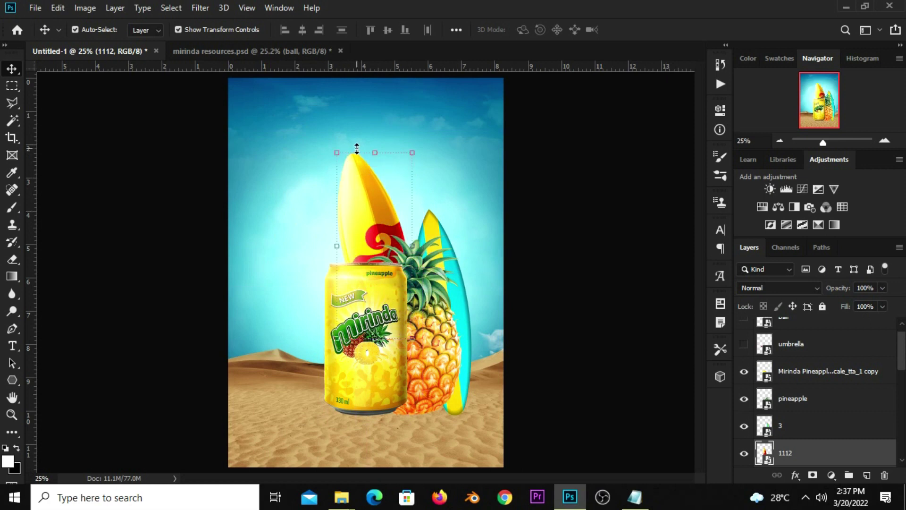
drag(357, 149, 356, 167)
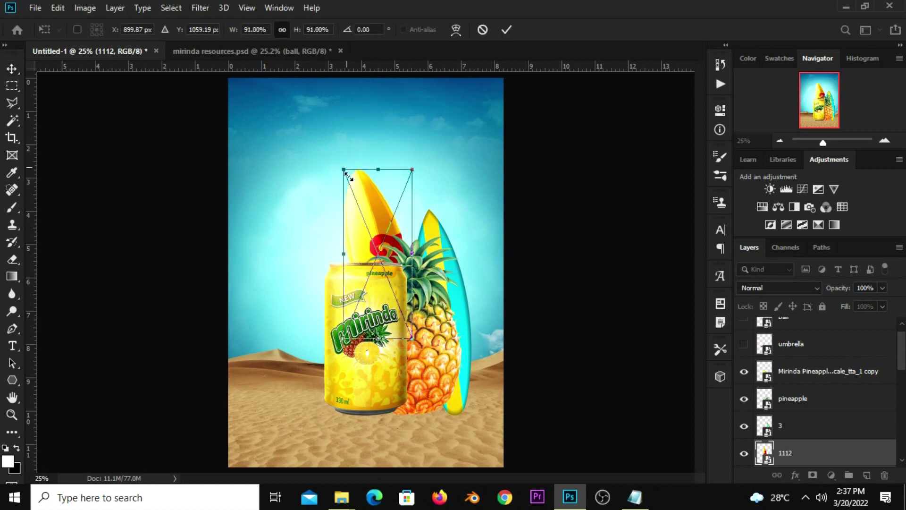
drag(353, 216, 354, 196)
drag(339, 142, 338, 160)
drag(357, 210, 359, 226)
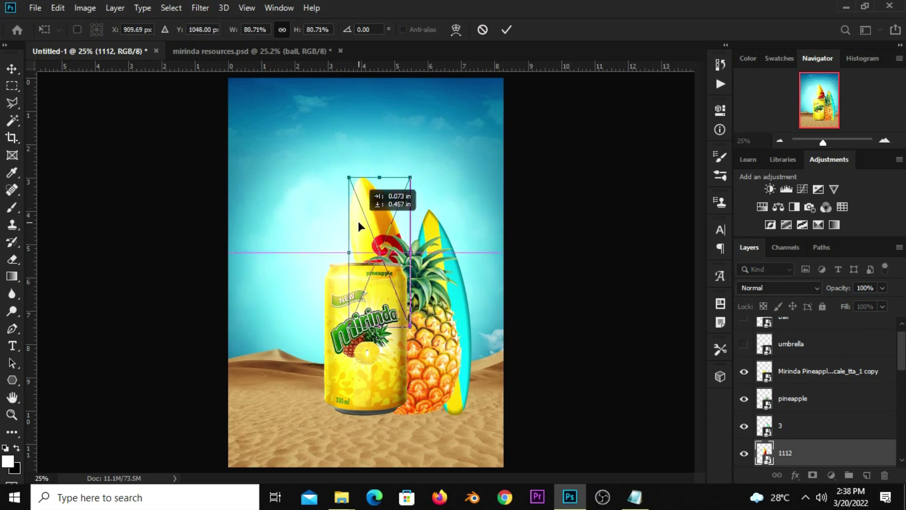
click(504, 32)
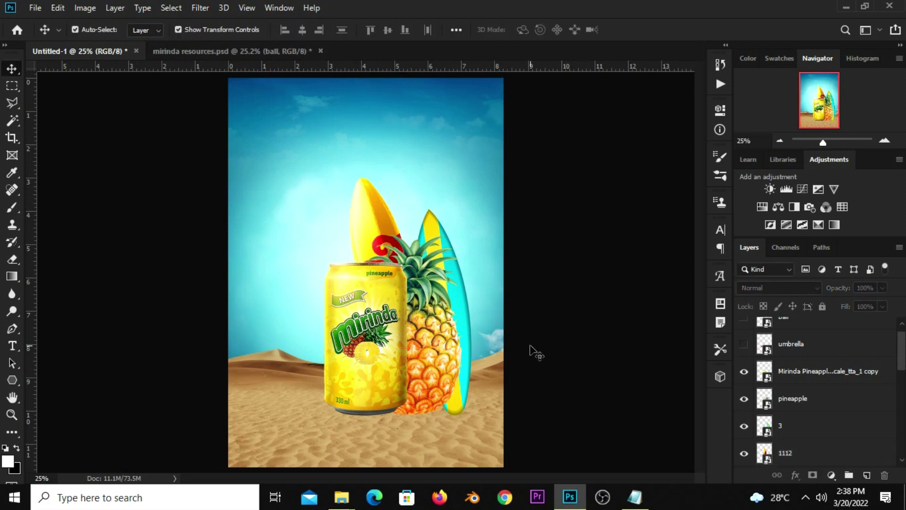
Show the umbrella, move it above the can, and convert it to a smart object
click(744, 343)
click(794, 373)
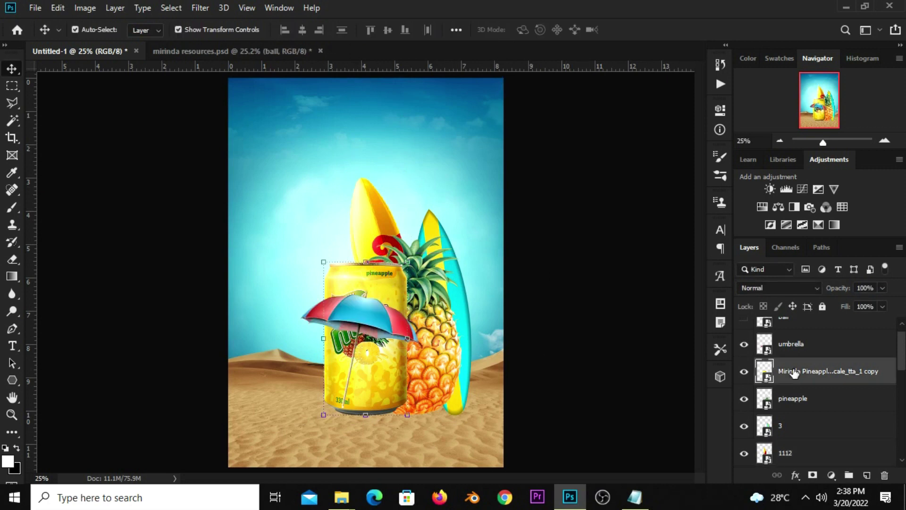
drag(365, 305, 414, 229)
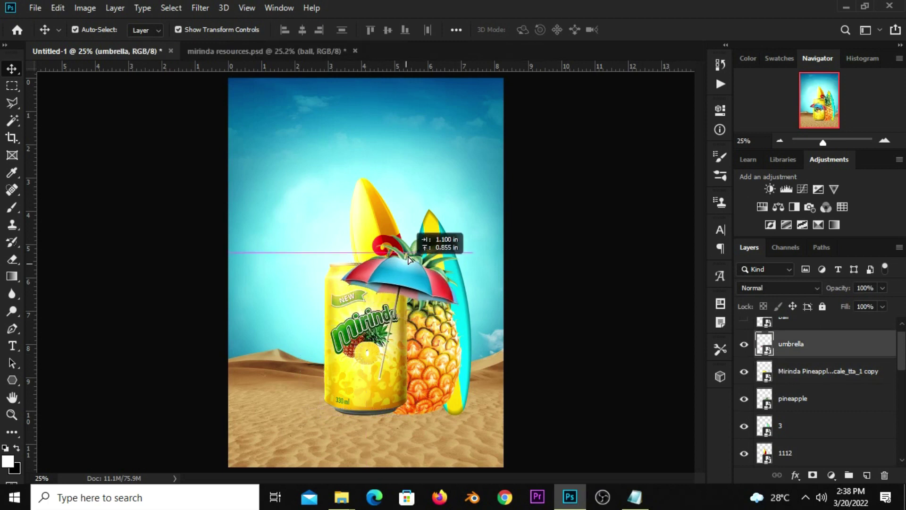
right_click(836, 347)
click(690, 141)
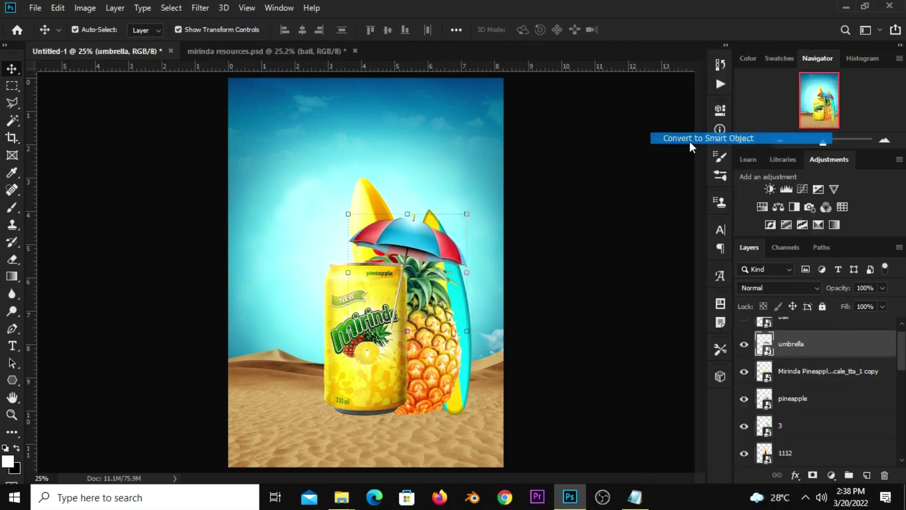
Stack the umbrella beneath layer 1112 and position it over the pineapple's crown
drag(790, 350, 791, 411)
drag(418, 242, 434, 195)
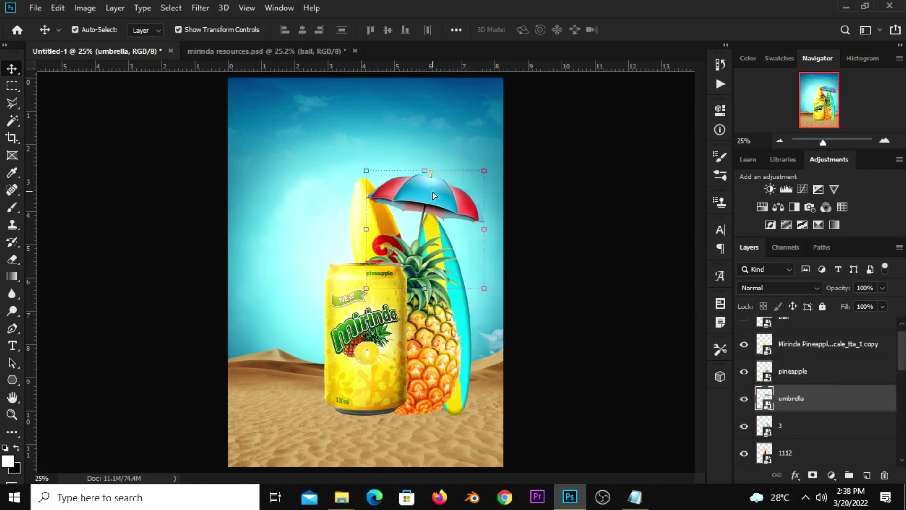
drag(809, 398, 797, 387)
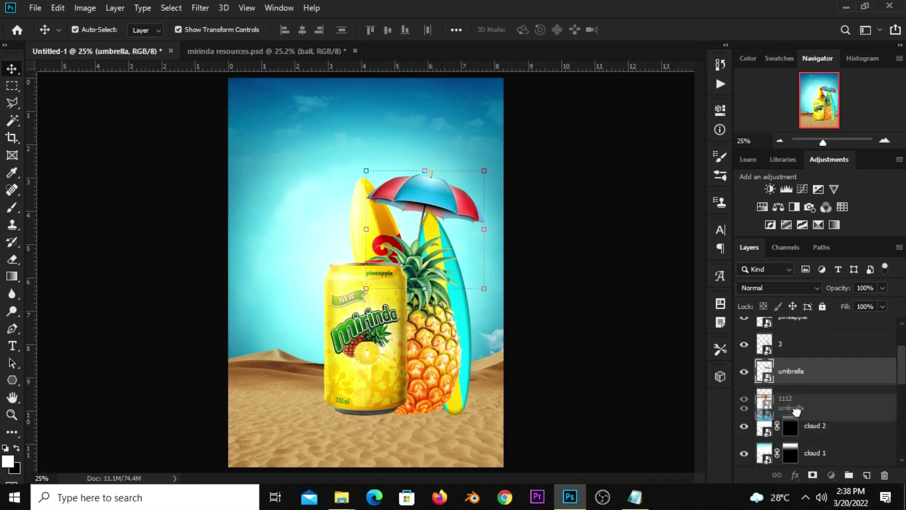
drag(798, 371, 798, 411)
click(623, 304)
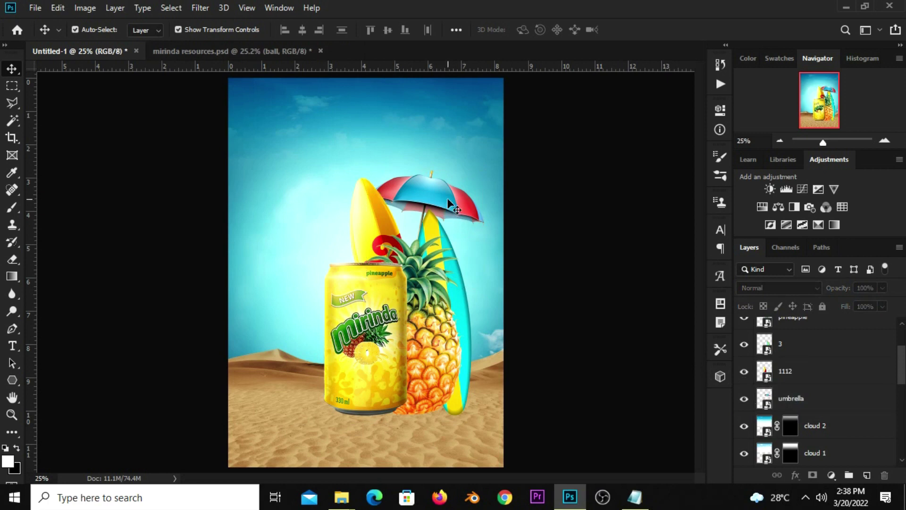
drag(449, 204, 459, 199)
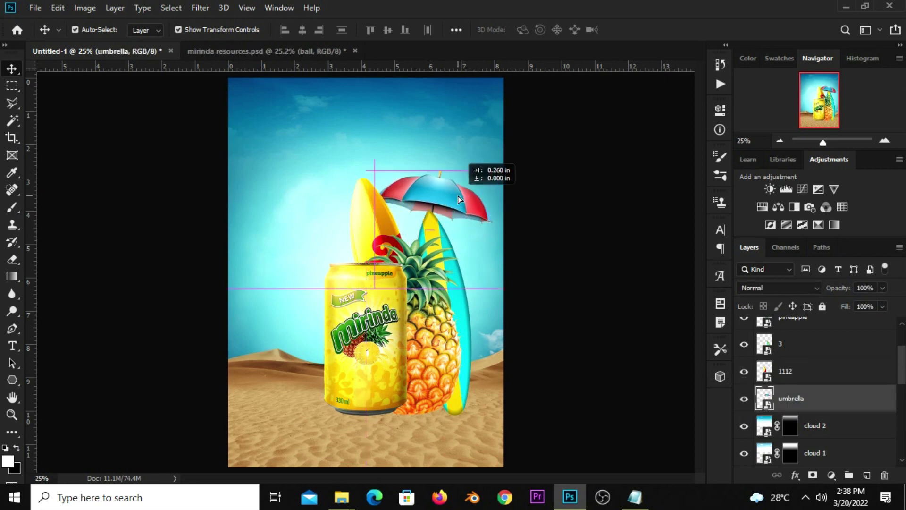
drag(459, 198, 443, 200)
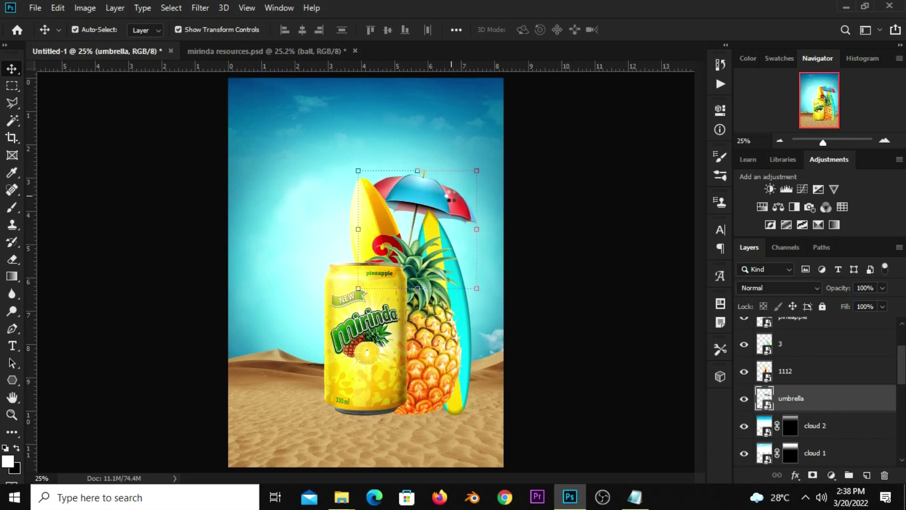
click(553, 283)
scroll(826, 425, up, 3)
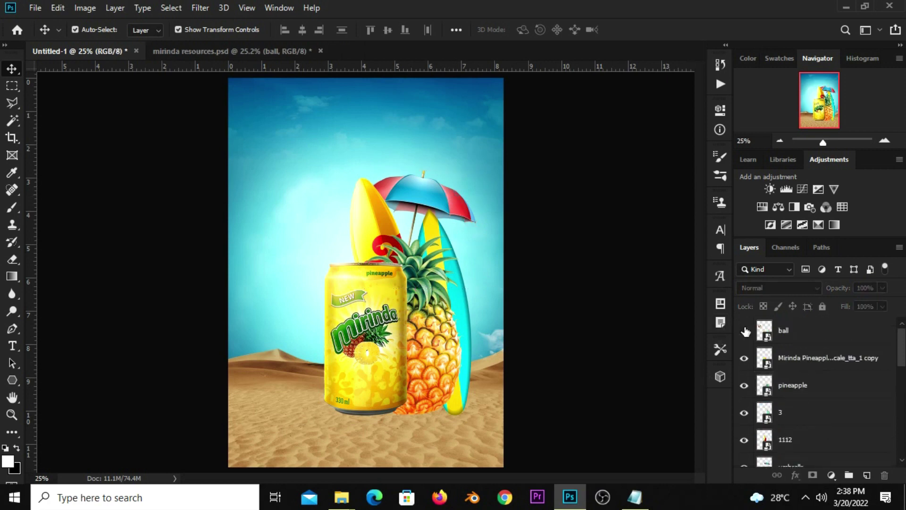
Show the beach ball as a smart object, set it on the sand beside the can, below layer 1112
click(744, 330)
click(802, 355)
click(803, 334)
right_click(803, 334)
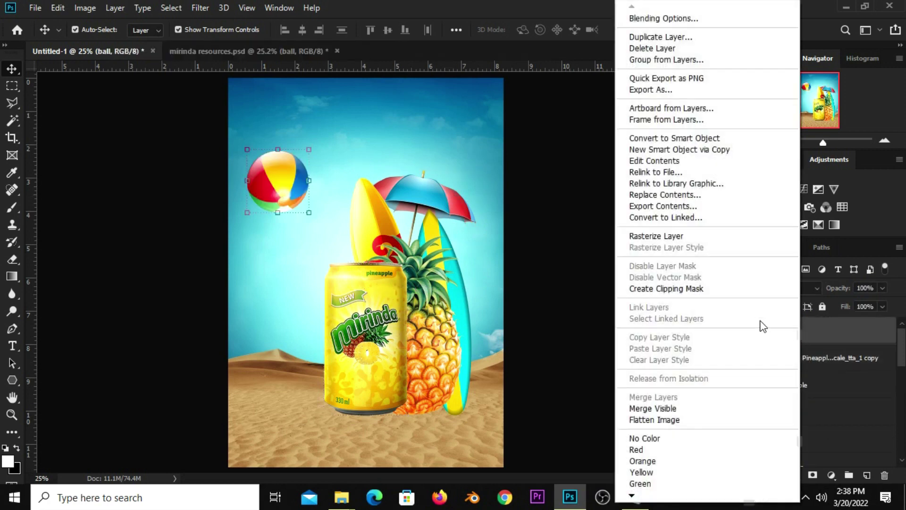
click(663, 138)
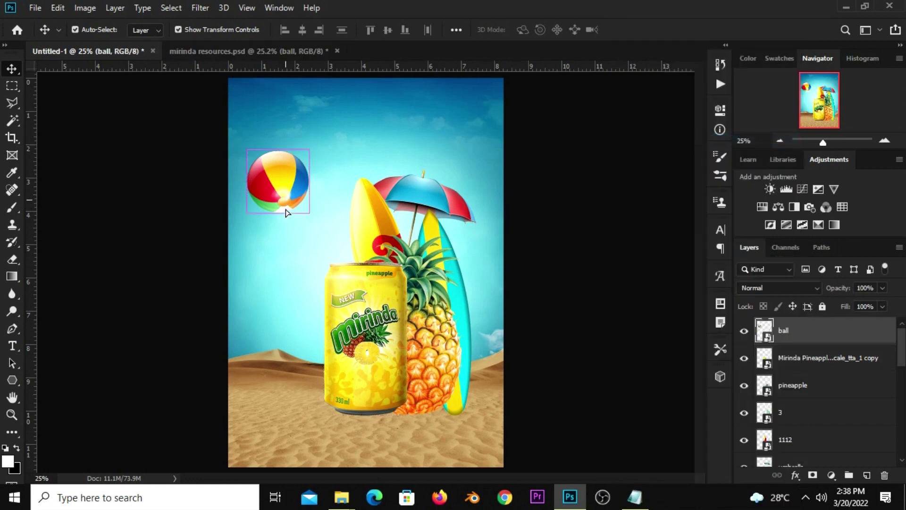
drag(286, 205, 364, 407)
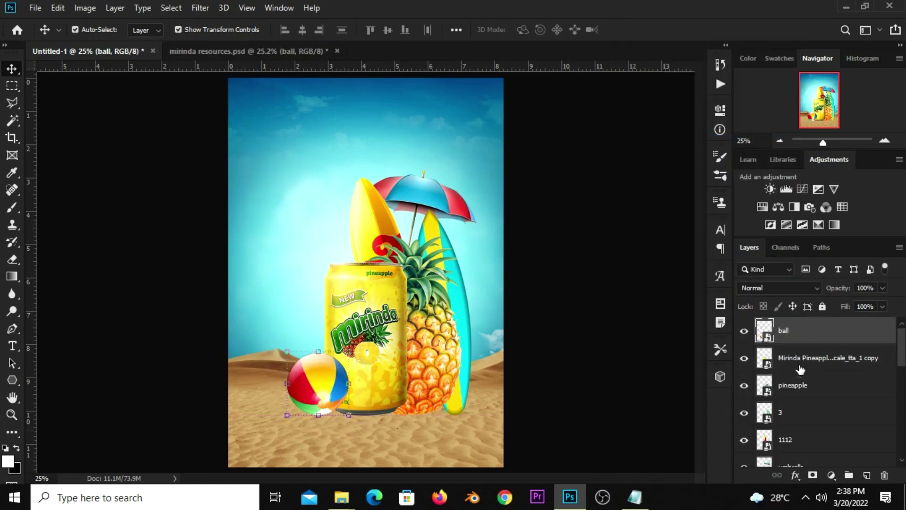
drag(799, 335, 793, 454)
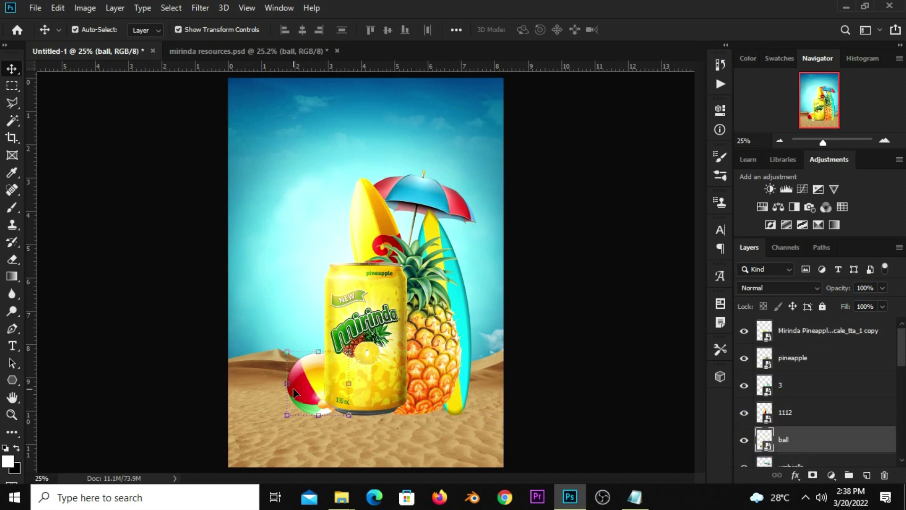
key(shift+Up)
click(544, 418)
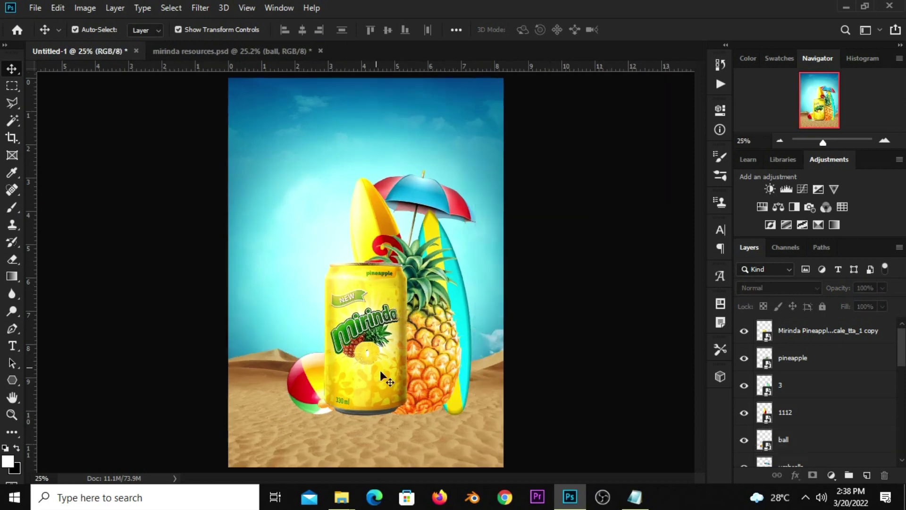
click(380, 370)
Add a Curves adjustment clipped to the can and reshape its curve
click(744, 330)
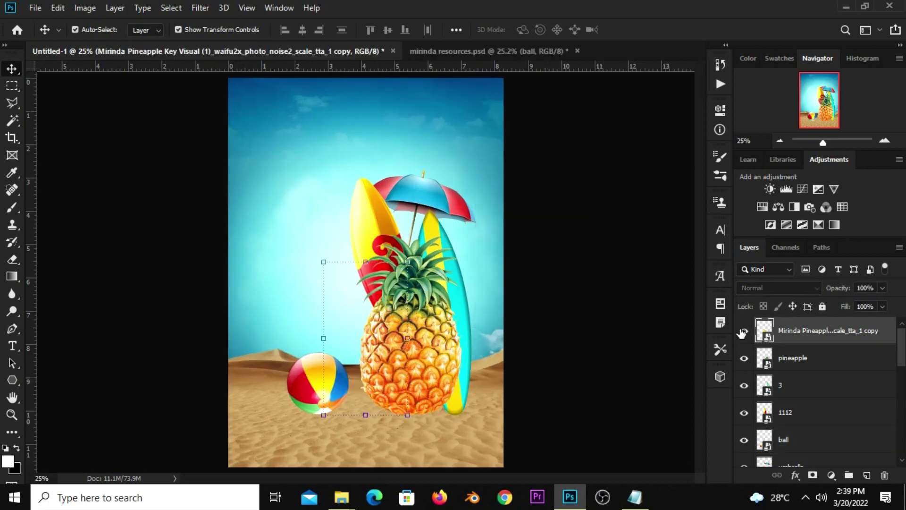
click(832, 475)
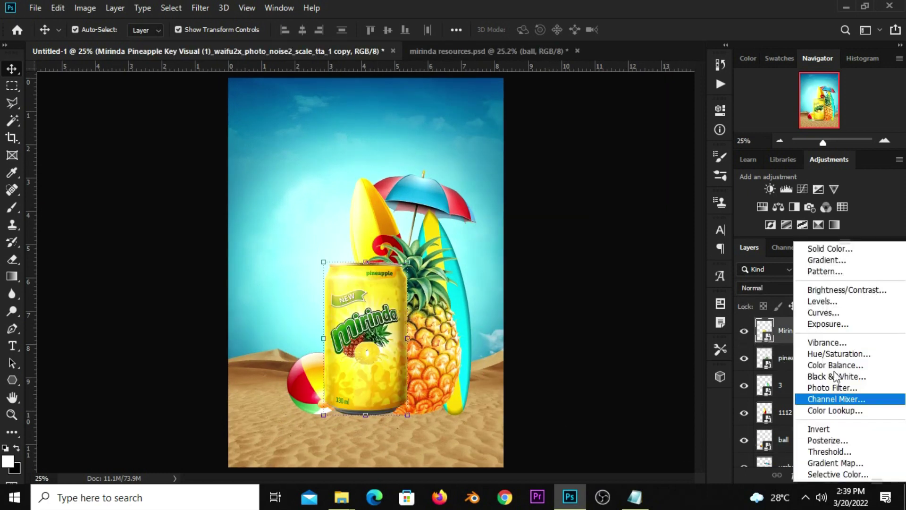
click(834, 312)
click(606, 333)
drag(603, 263, 603, 278)
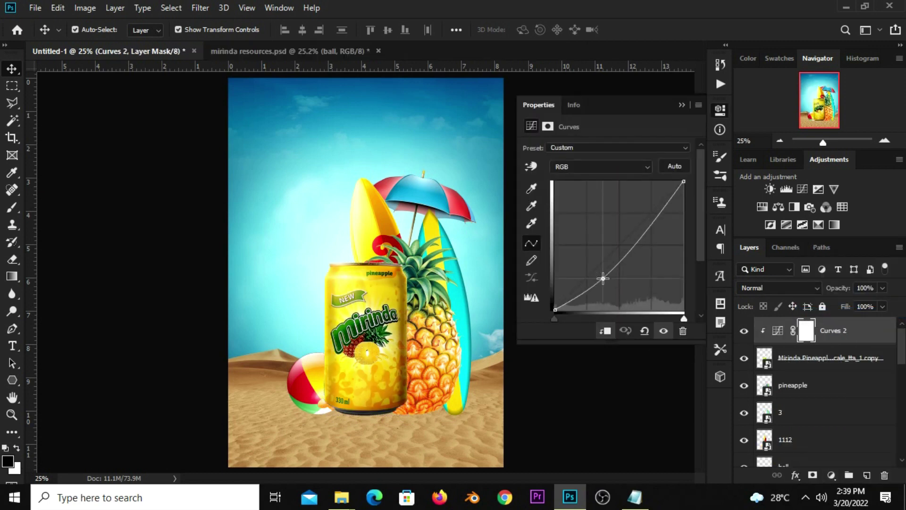
drag(645, 231, 650, 225)
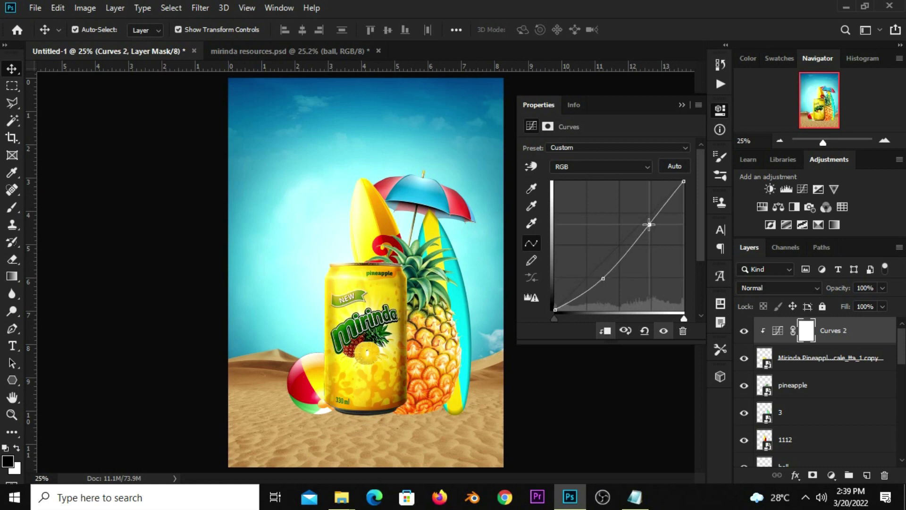
click(744, 331)
click(744, 333)
click(883, 288)
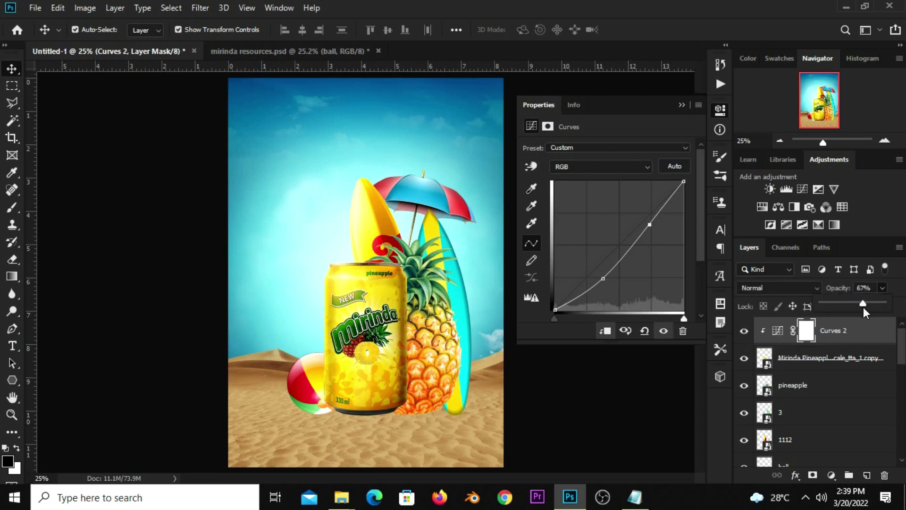
click(692, 103)
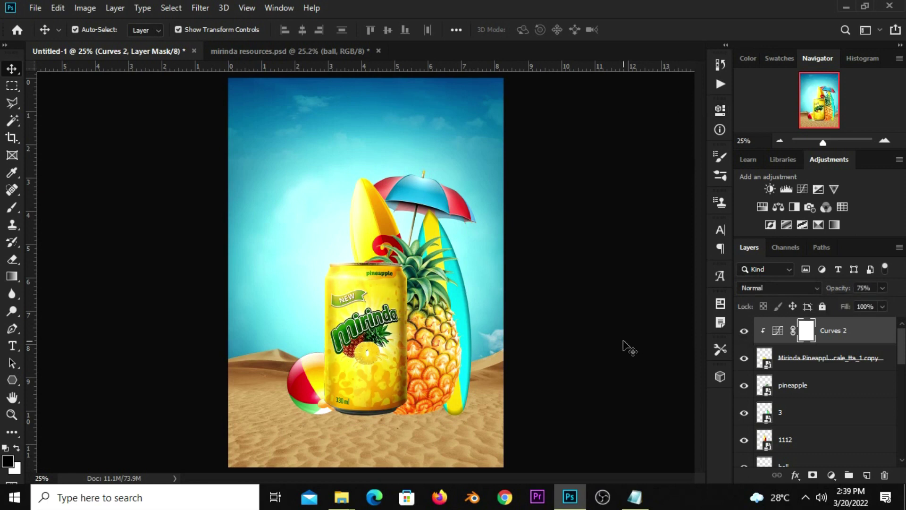
Clip an S-shaped contrast Curves adjustment to the umbrella and adjust its opacity
click(453, 195)
click(745, 454)
click(829, 475)
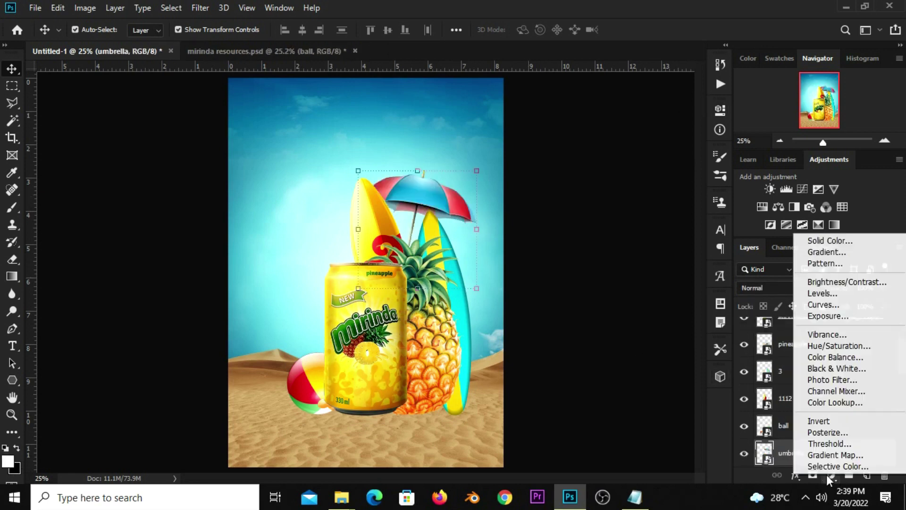
click(829, 302)
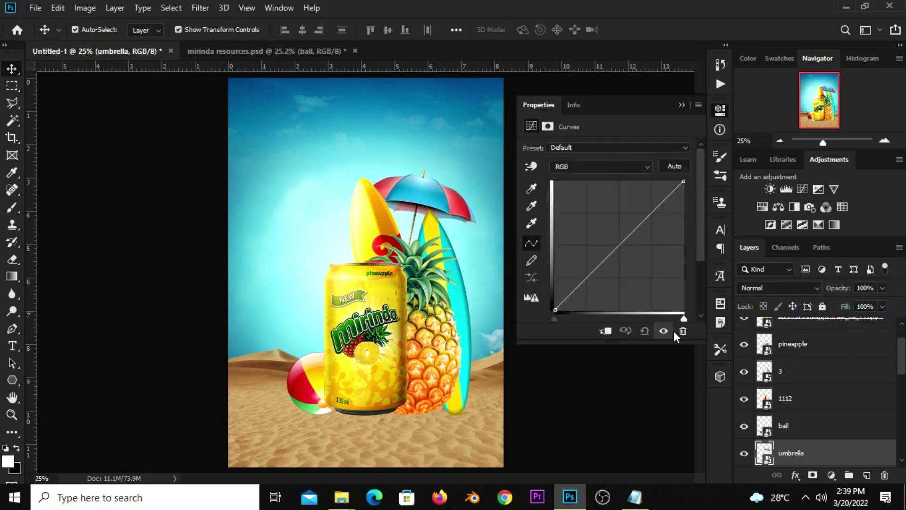
click(606, 331)
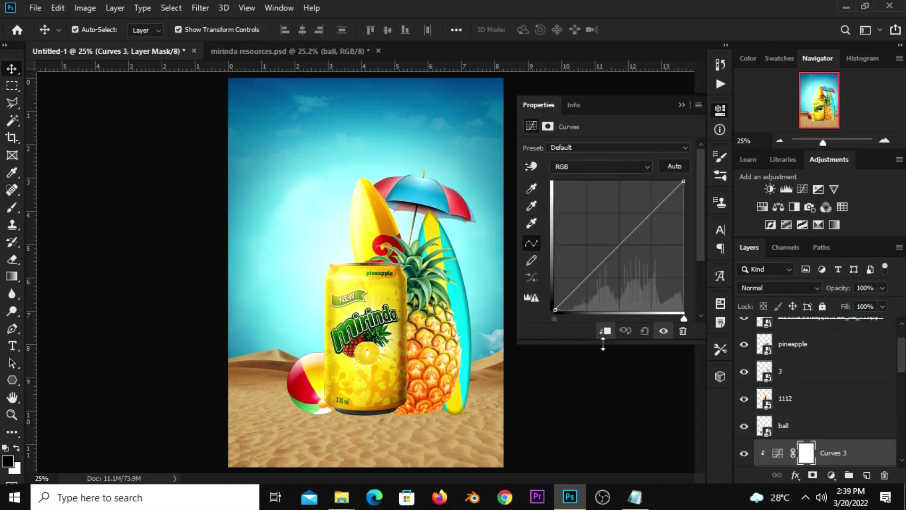
drag(602, 260, 611, 271)
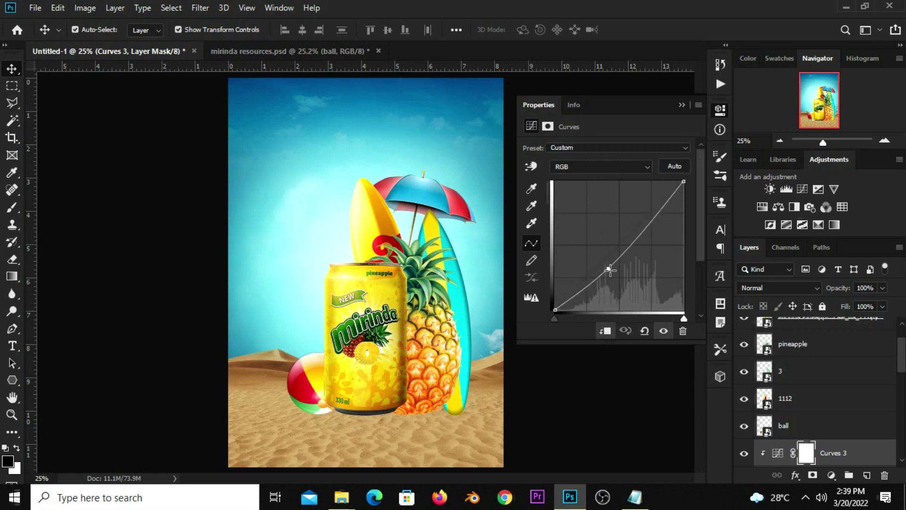
drag(651, 217, 650, 221)
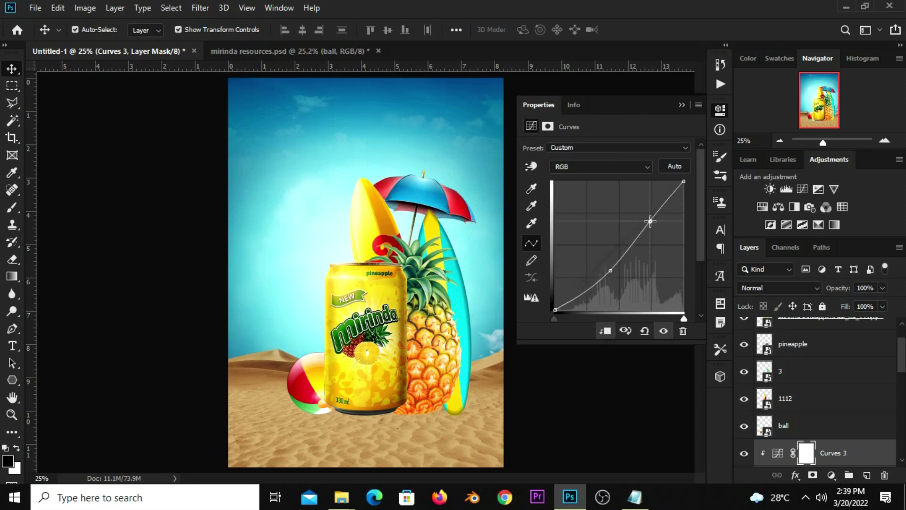
click(744, 453)
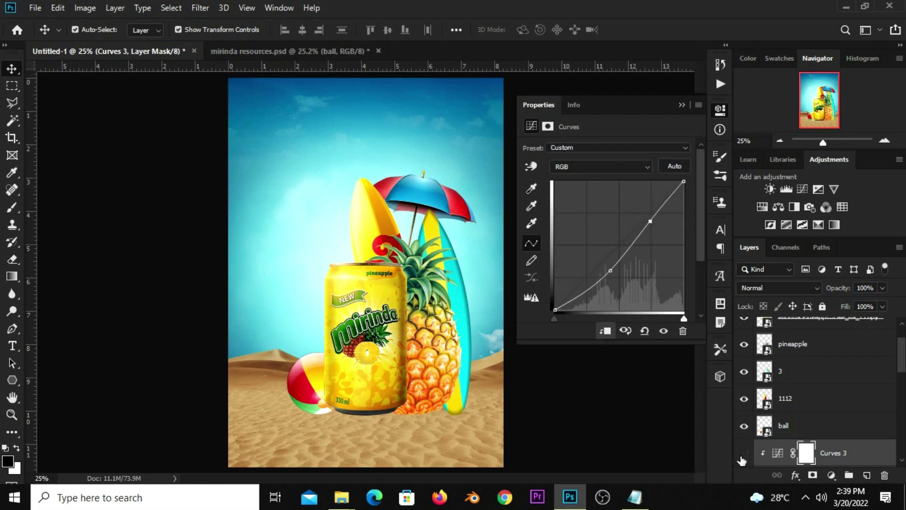
click(880, 288)
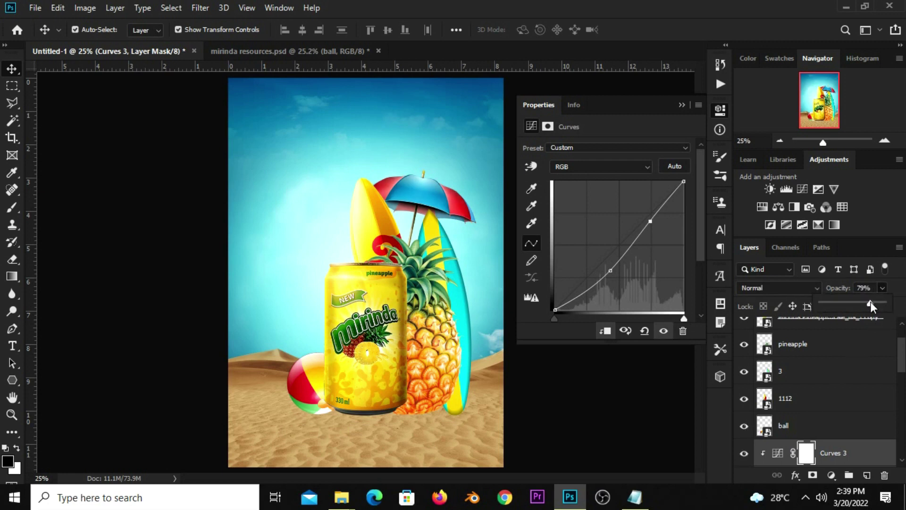
click(633, 380)
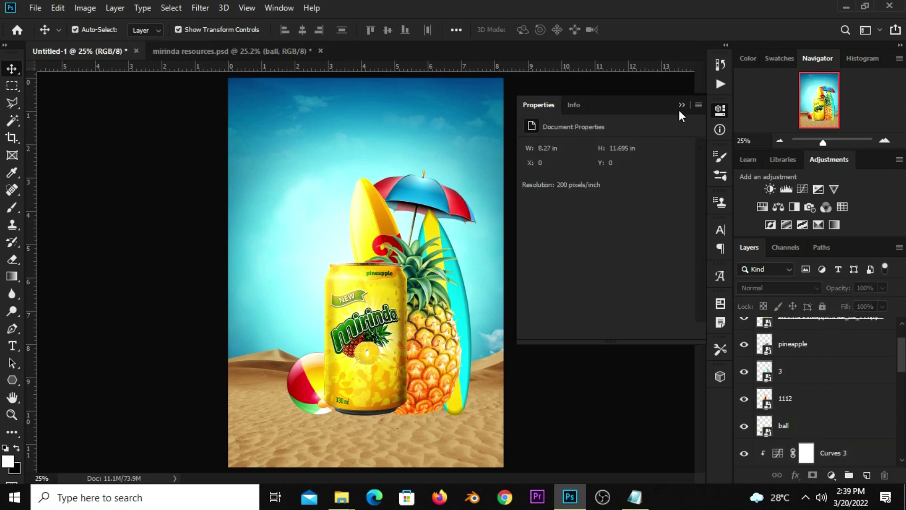
click(682, 105)
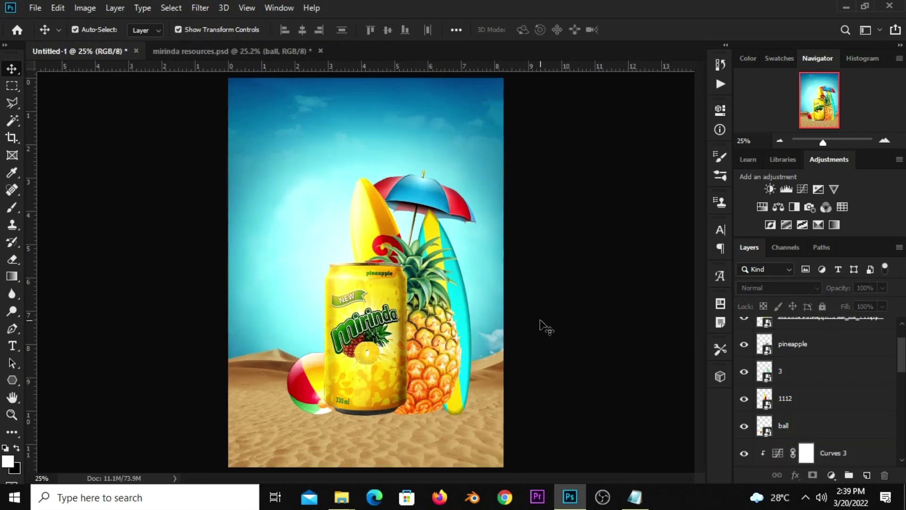
Nudge the beach ball up slightly
key(ctrl+Tab)
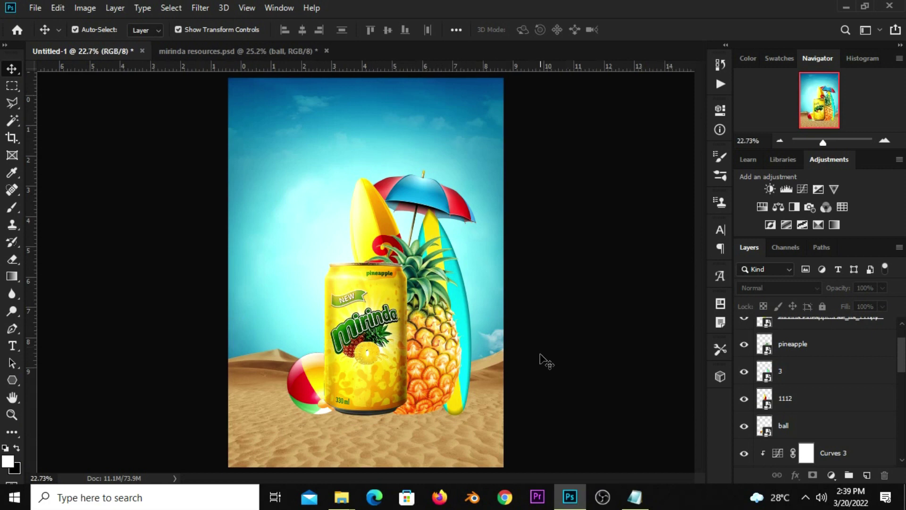
key(ctrl+Tab)
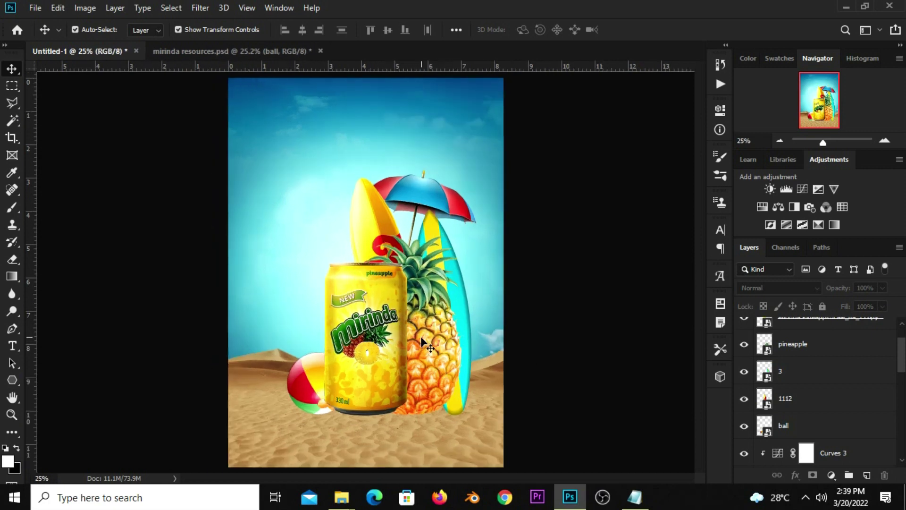
click(309, 380)
key(shift+Up)
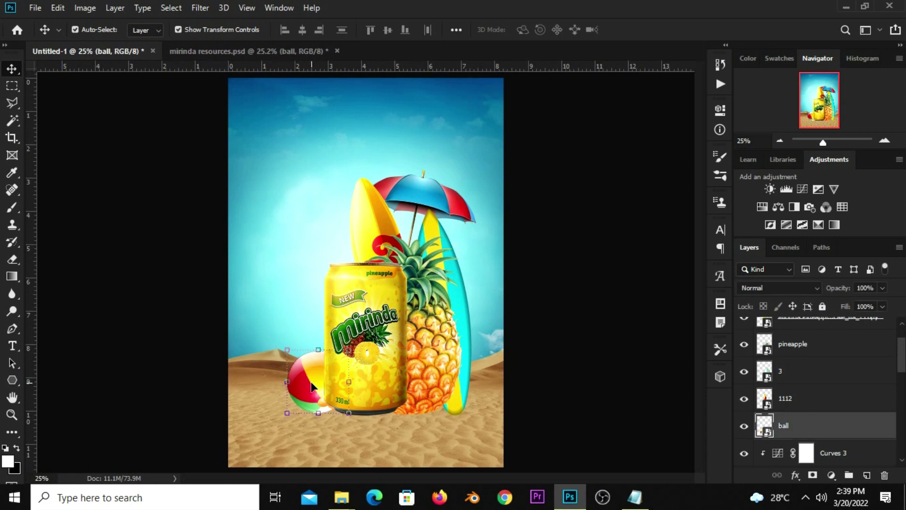
Clip an S-shaped Curves adjustment to the pineapple at about 87% opacity
click(429, 363)
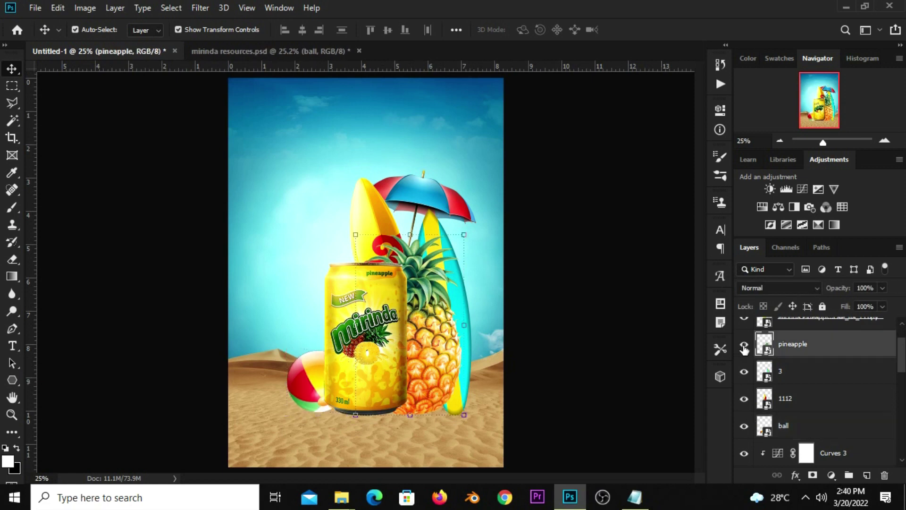
click(744, 345)
click(745, 346)
click(831, 475)
click(831, 303)
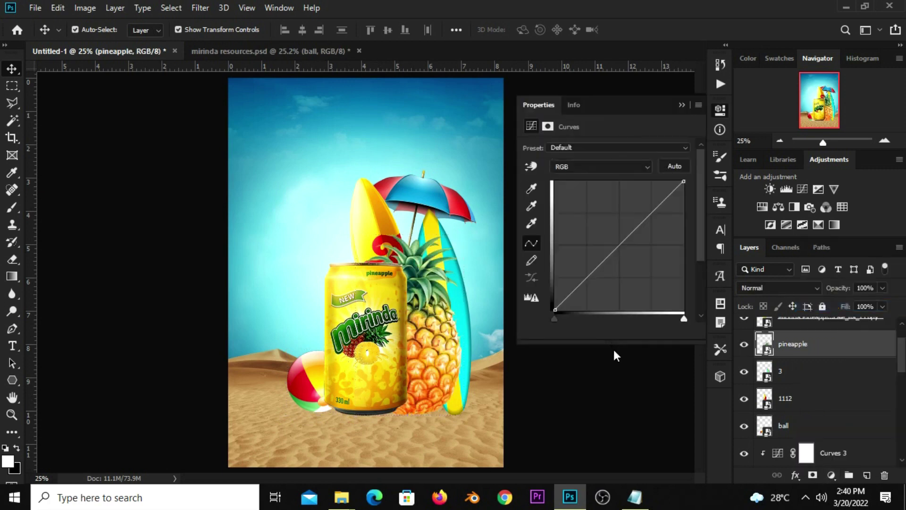
click(606, 331)
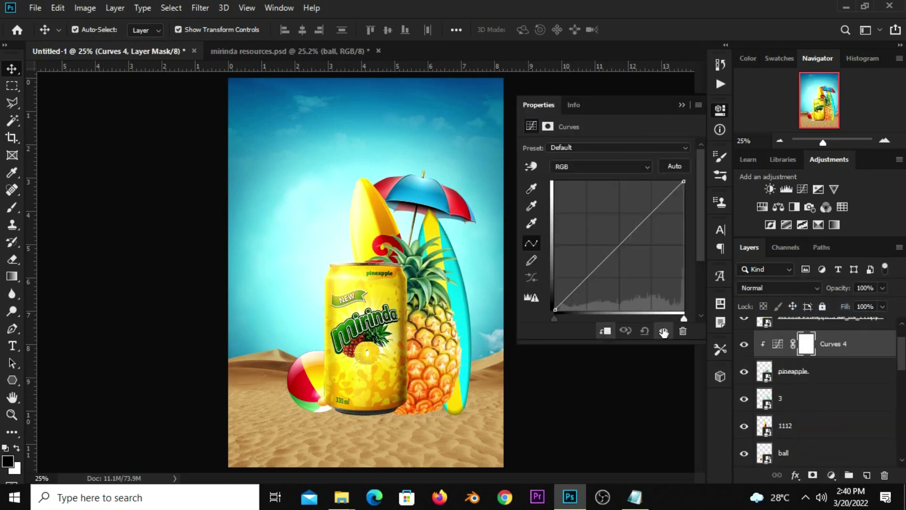
drag(599, 279, 595, 282)
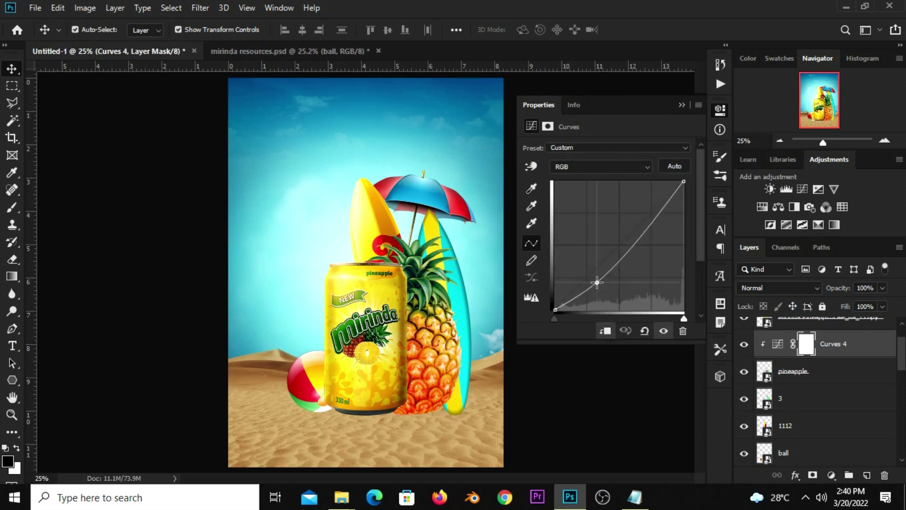
mouse_move(642, 220)
mouse_down()
mouse_move(644, 209)
mouse_move(646, 226)
mouse_up()
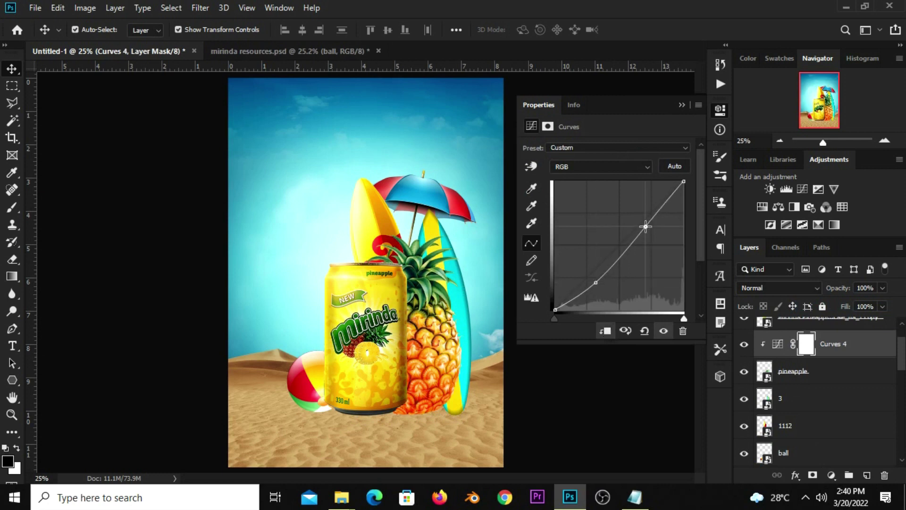
click(663, 331)
click(883, 287)
click(655, 390)
Bring the sunglass layer from mirinda resources.psd into the poster
click(681, 105)
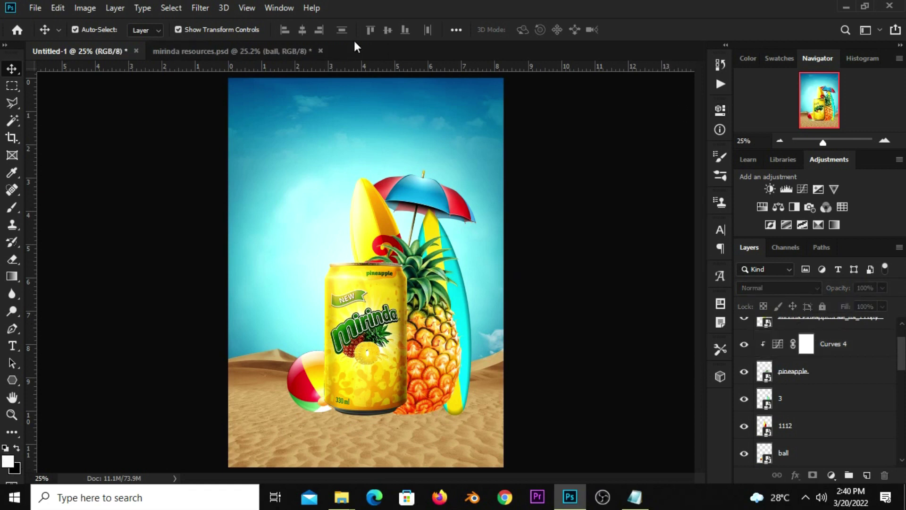
click(248, 48)
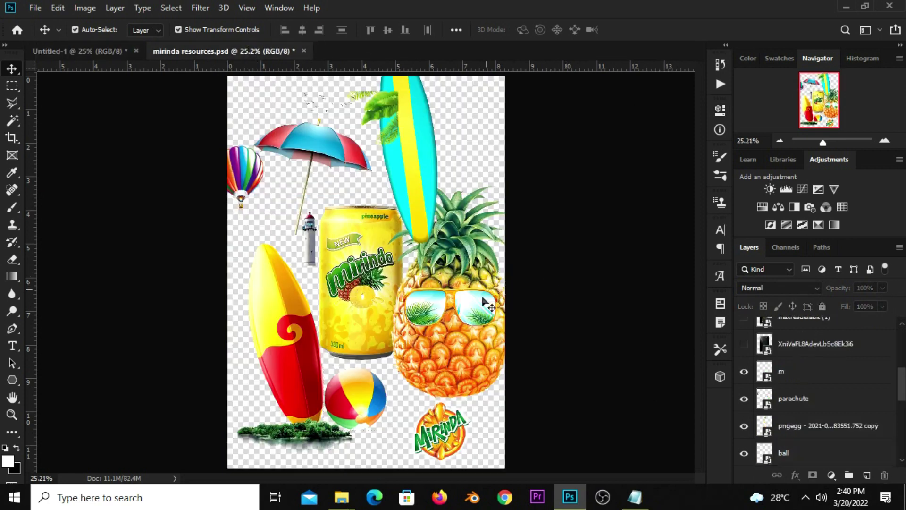
click(460, 321)
key(ctrl)
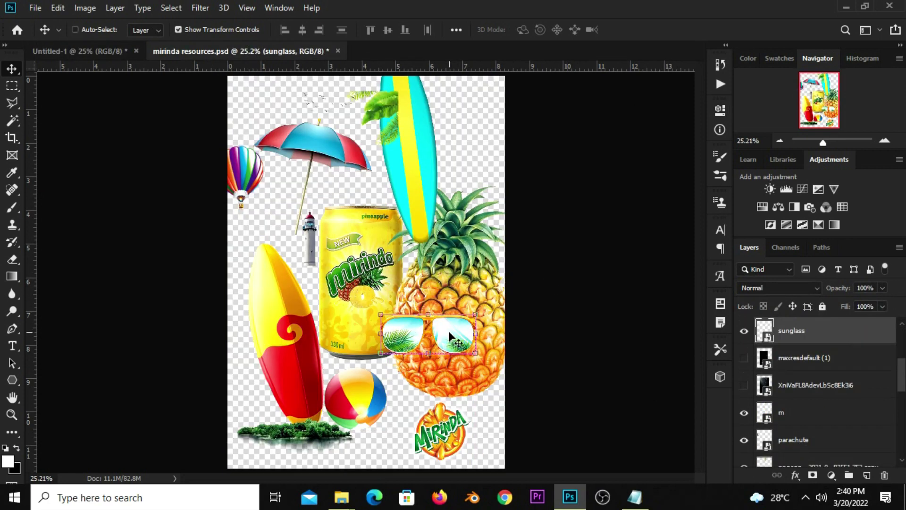
mouse_move(451, 336)
mouse_down()
mouse_move(363, 211)
mouse_move(421, 346)
mouse_move(413, 347)
mouse_up()
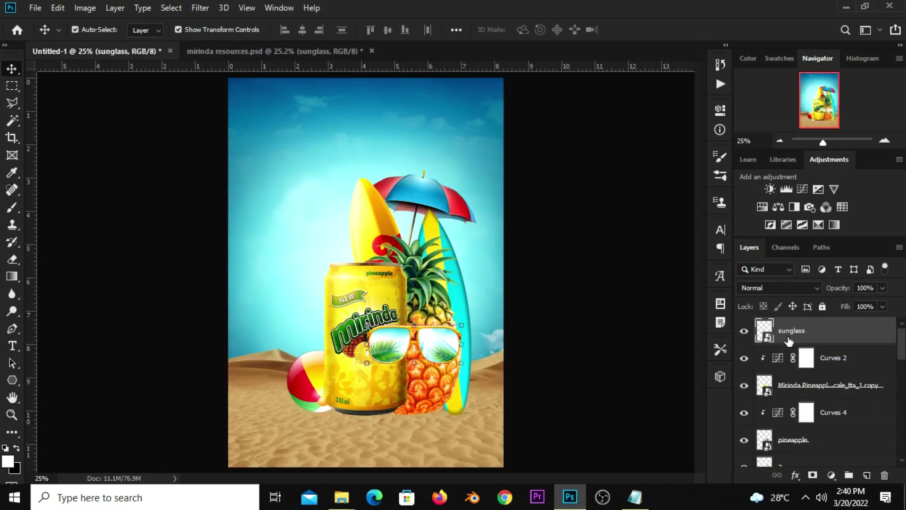
Place the sunglass layer beneath the Mirinda can layer, resting on the pineapple
click(744, 330)
click(744, 331)
click(744, 359)
click(744, 359)
click(423, 284)
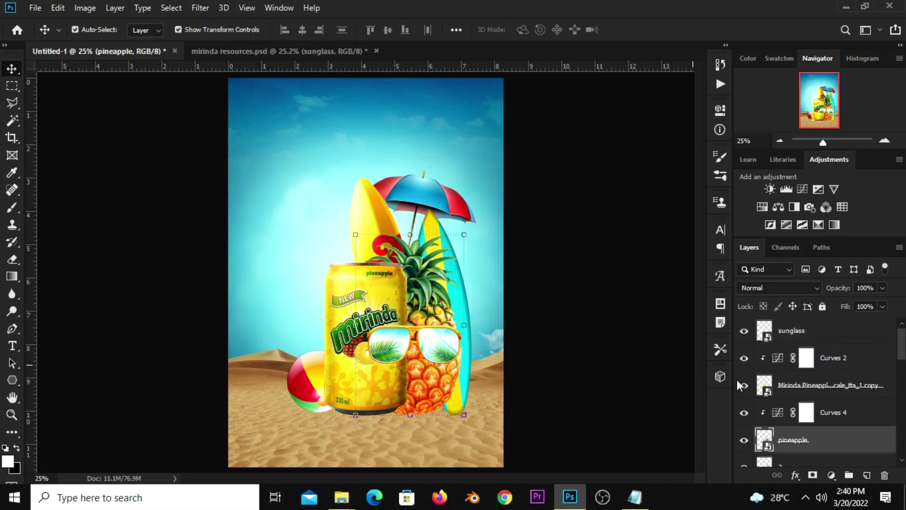
click(744, 440)
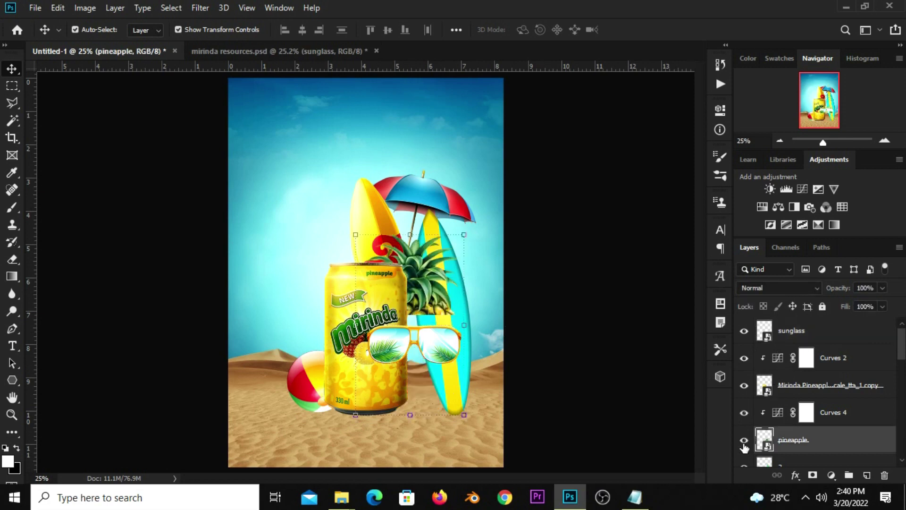
drag(800, 340, 798, 388)
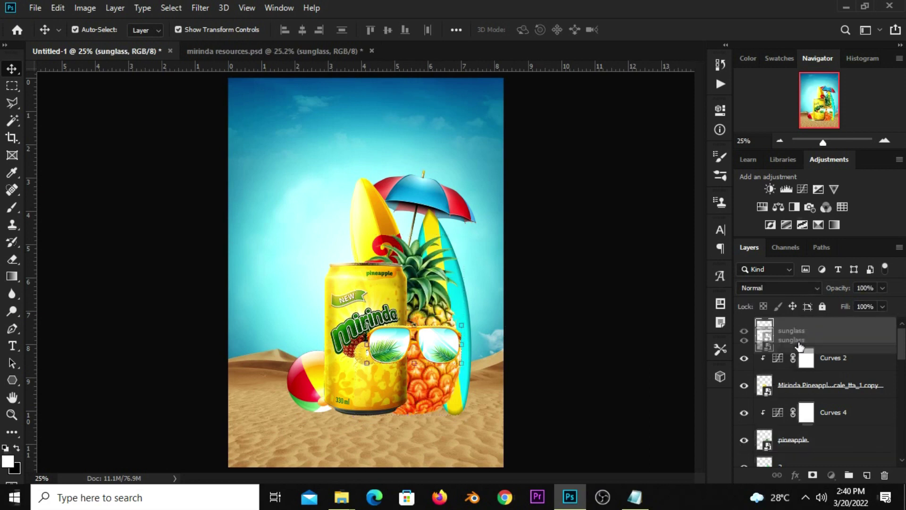
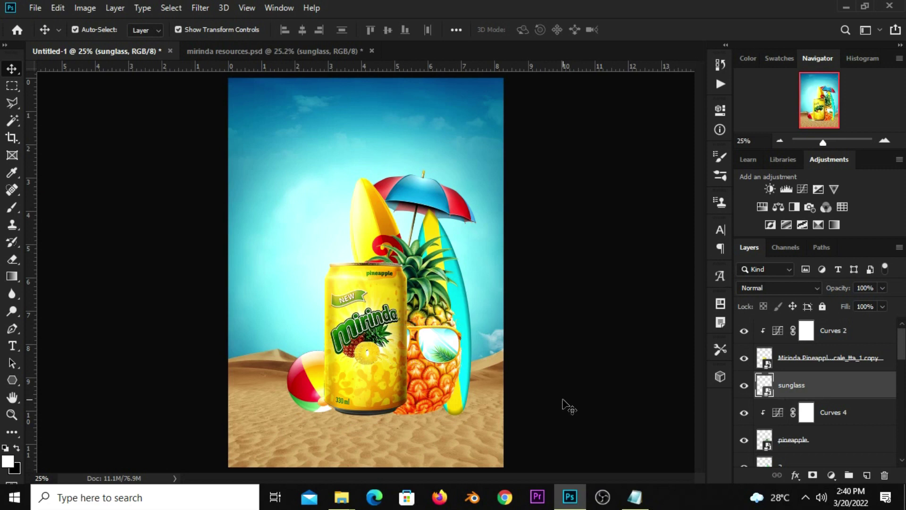
Move the Mirinda can a little to the left
click(563, 399)
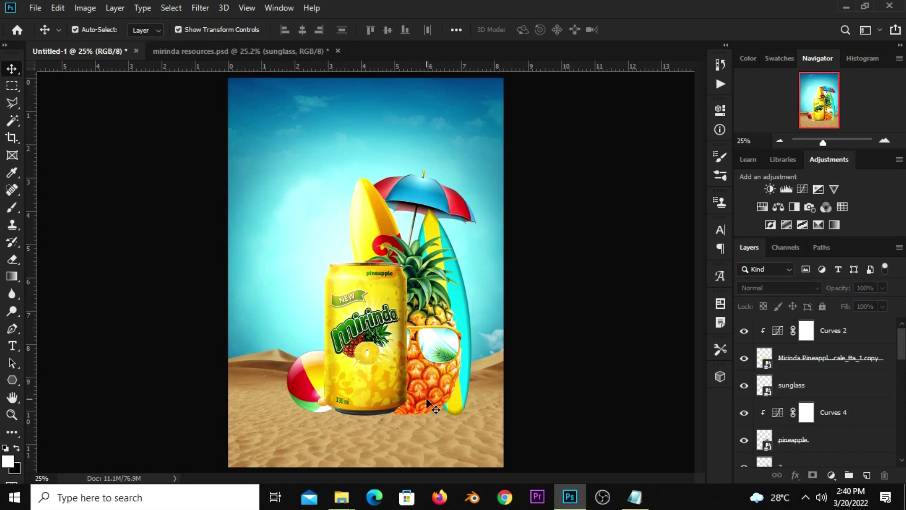
mouse_move(377, 380)
mouse_down()
mouse_move(345, 350)
mouse_move(354, 352)
mouse_up()
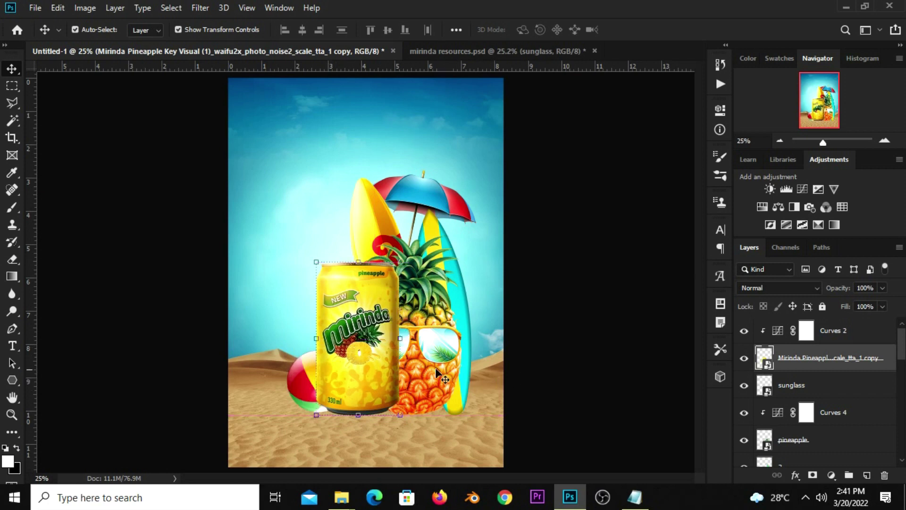
drag(370, 370, 357, 374)
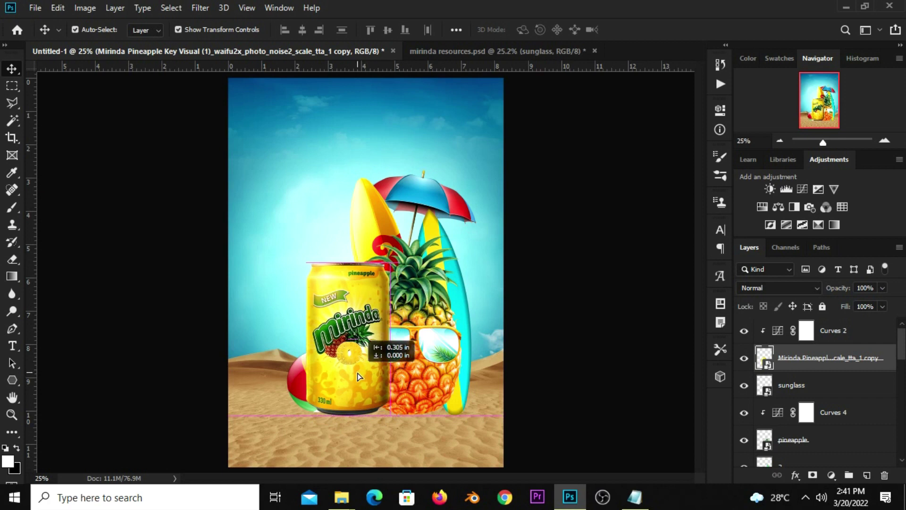
drag(358, 376, 354, 376)
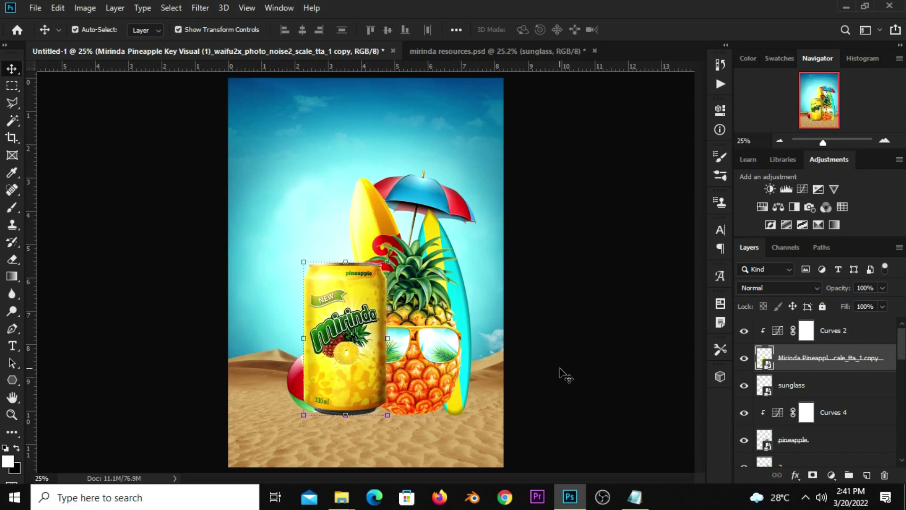
Scale the beach ball to about 87% and tuck it behind the can's lower left
mouse_move(289, 373)
mouse_down()
mouse_move(257, 341)
mouse_move(274, 338)
mouse_move(286, 370)
mouse_up()
key(ctrl+t)
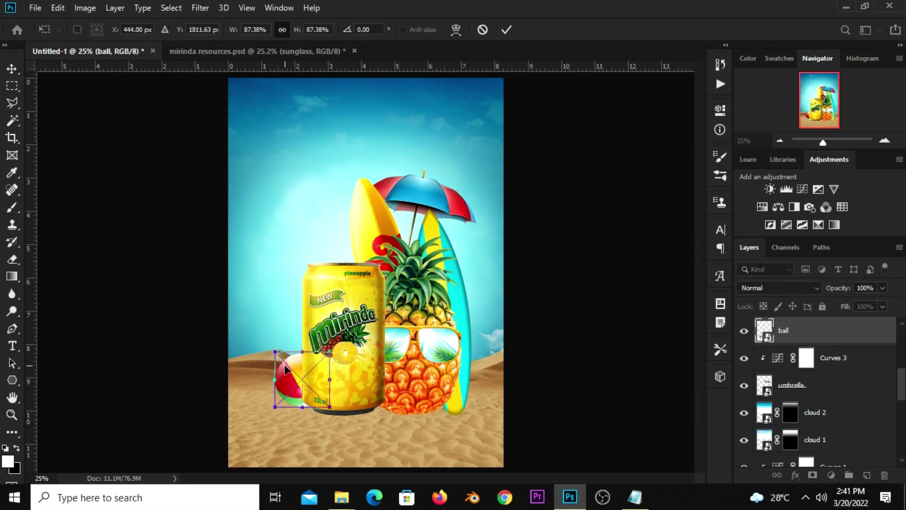
key(Return)
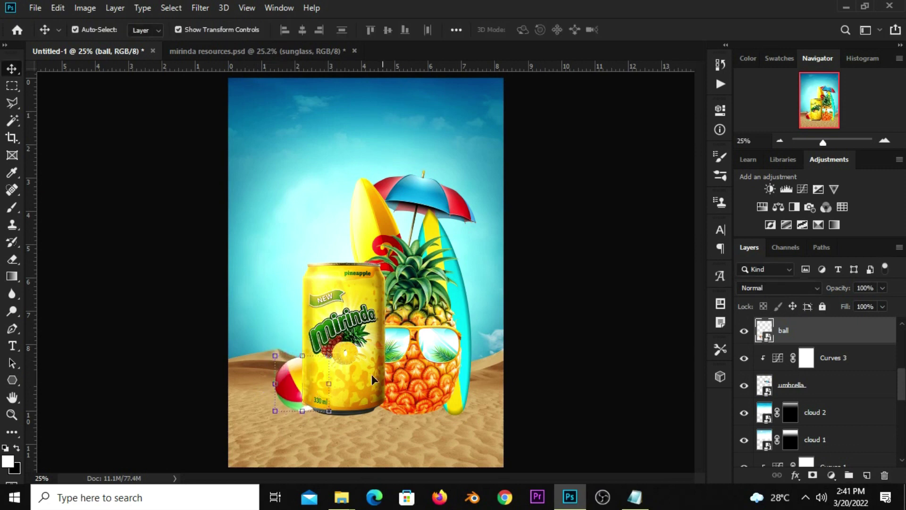
click(556, 364)
click(424, 349)
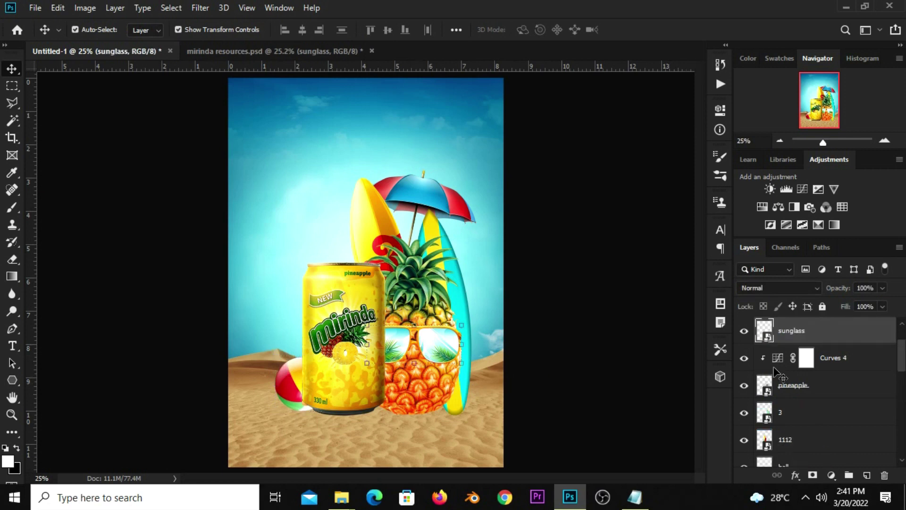
Nudge the sunglasses down a few pixels
click(743, 331)
click(744, 332)
right_click(805, 338)
key(Escape)
right_click(813, 336)
click(667, 142)
click(603, 320)
click(441, 354)
drag(440, 354, 441, 356)
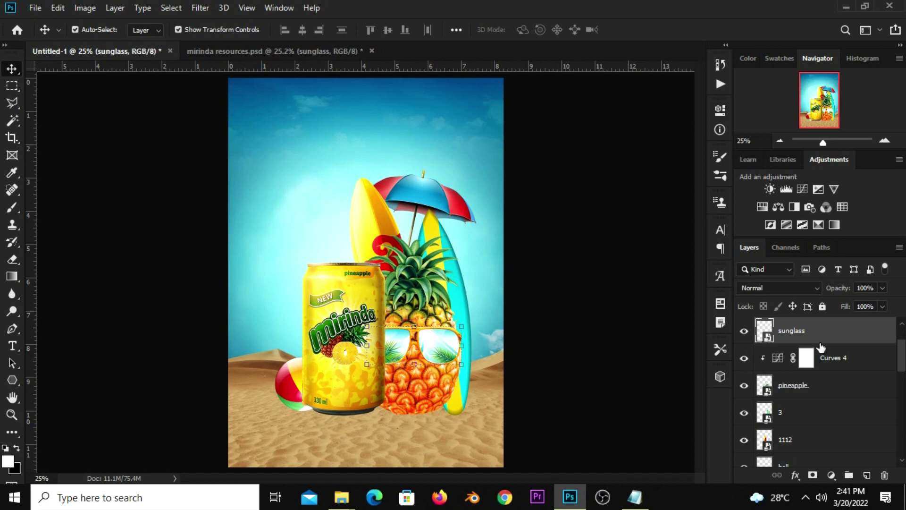
Clip the sunglasses to the Curves 4 adjustment and add a Drop Shadow effect
right_click(801, 336)
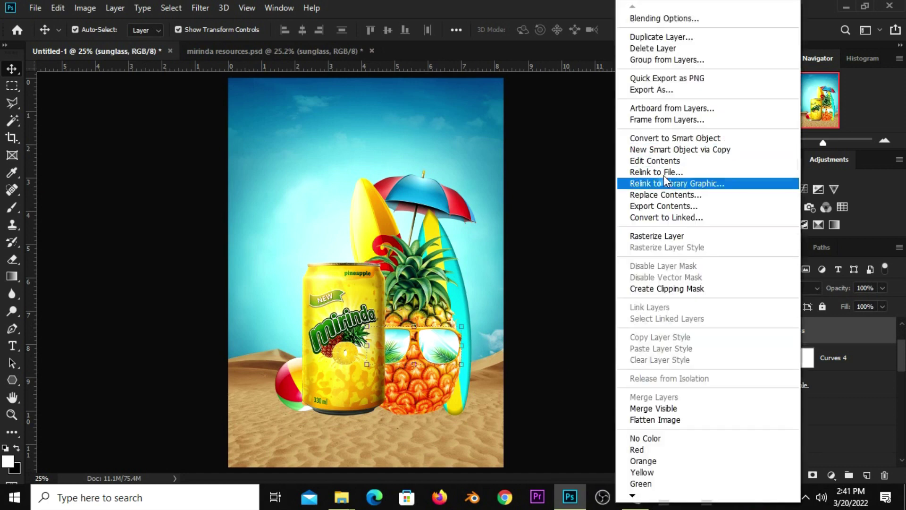
click(675, 289)
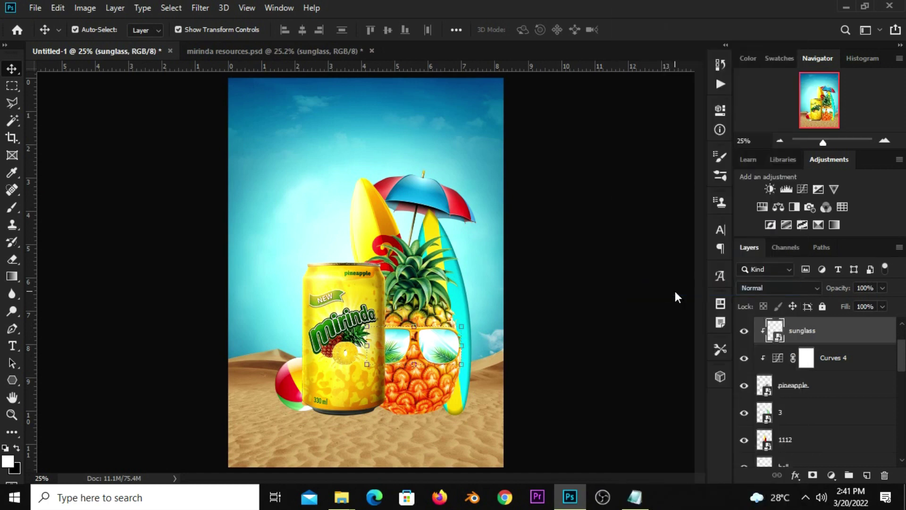
click(796, 476)
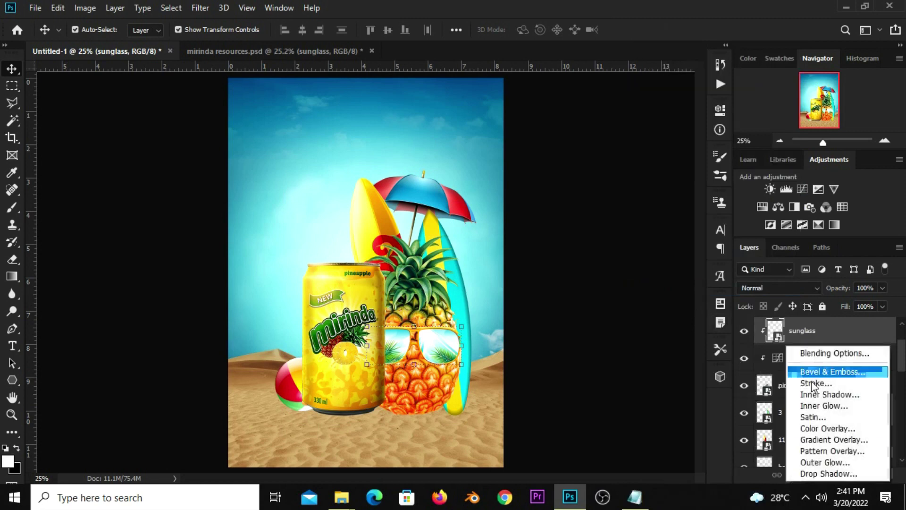
click(814, 474)
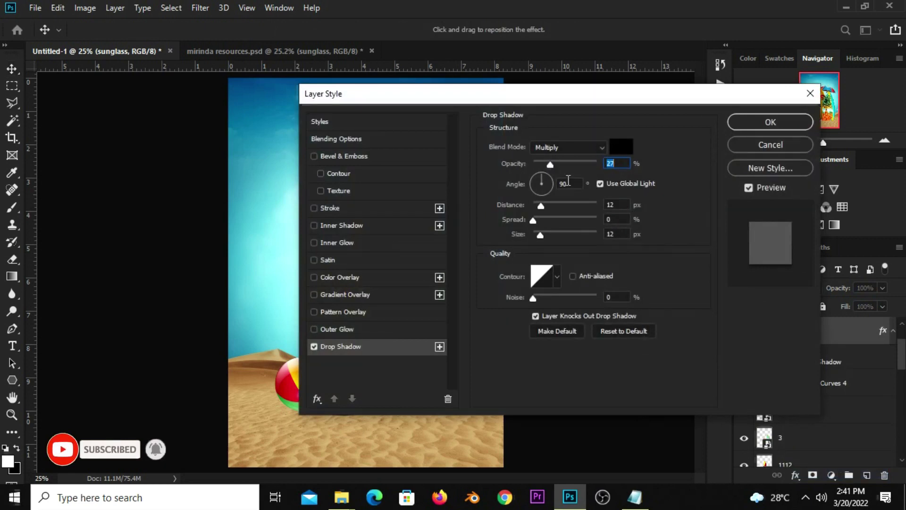
Set the sunglasses' drop shadow angle to 104° and distance to 23 px
double_click(563, 183)
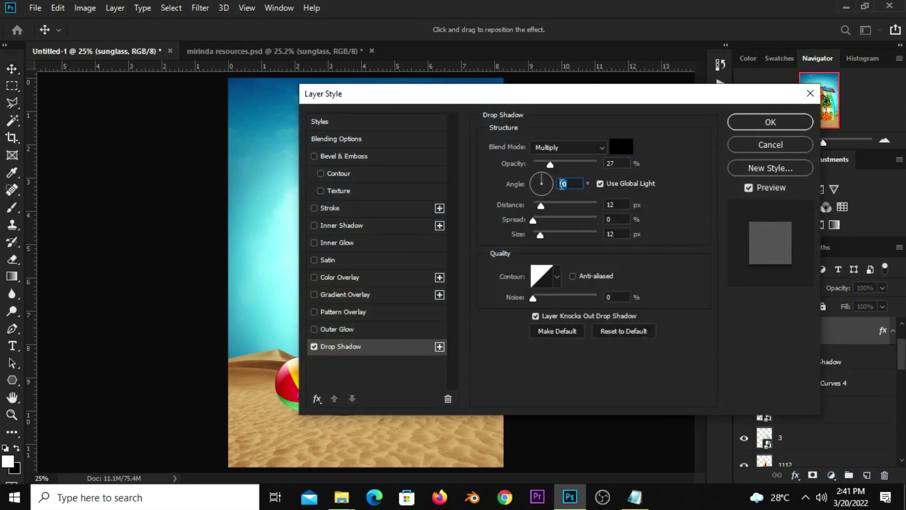
text(180)
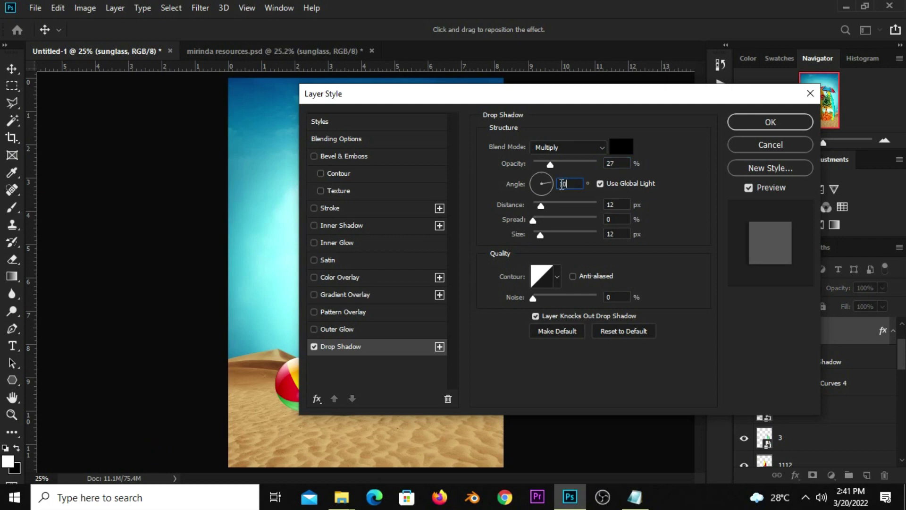
text(4)
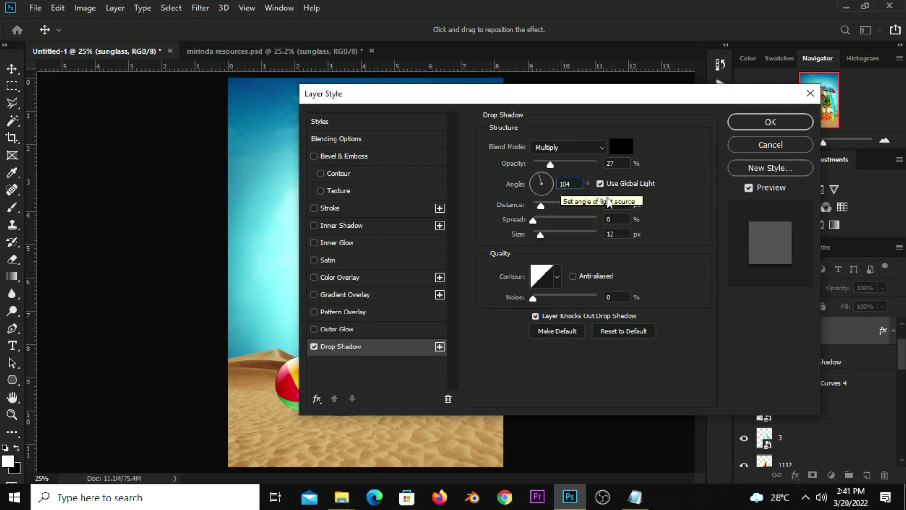
click(602, 205)
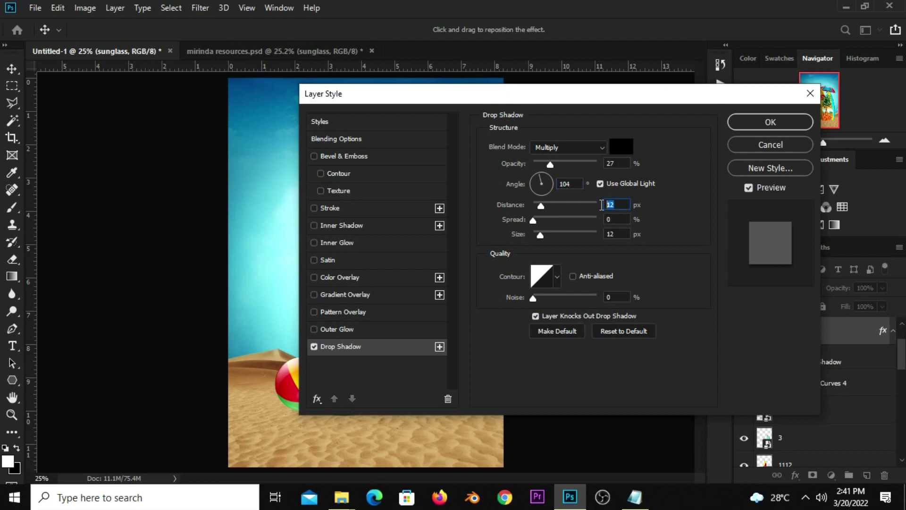
text(23)
key(Tab)
key(Tab)
text(32)
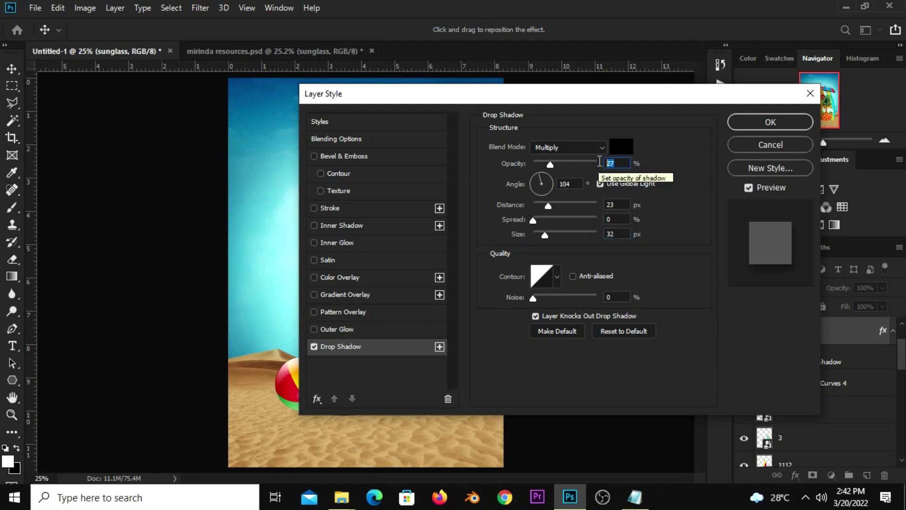
text(11)
drag(618, 169, 554, 183)
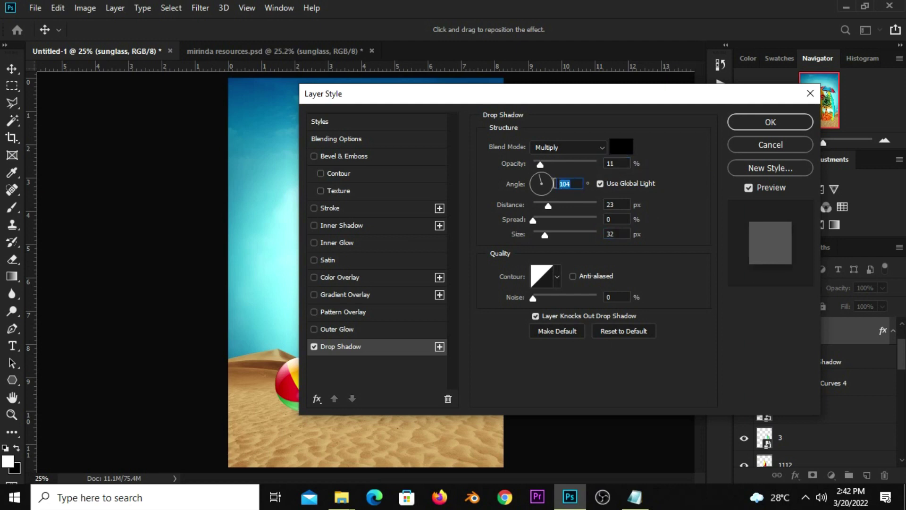
double_click(608, 204)
double_click(619, 233)
Raise the shadow opacity to 45%, set size to 29 px, and apply it
drag(490, 93, 477, 105)
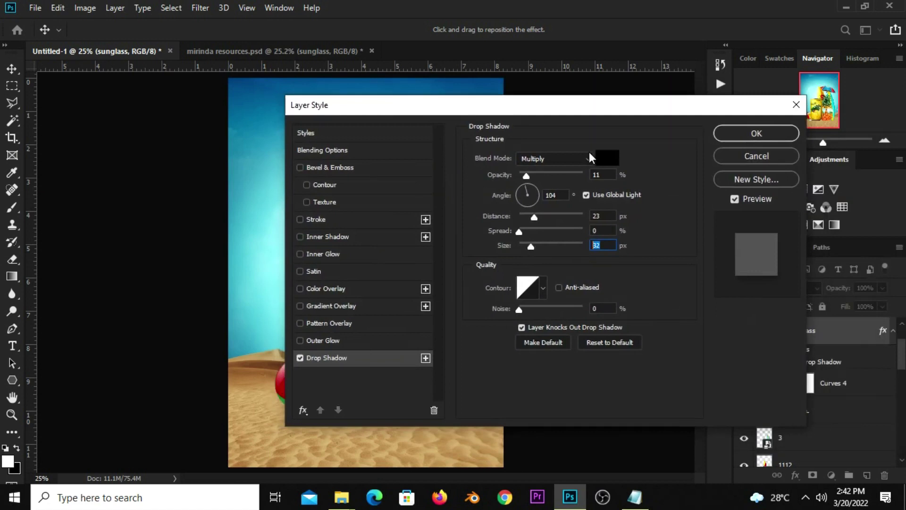
click(548, 174)
mouse_move(514, 105)
mouse_down()
mouse_move(612, 126)
mouse_move(541, 135)
mouse_up()
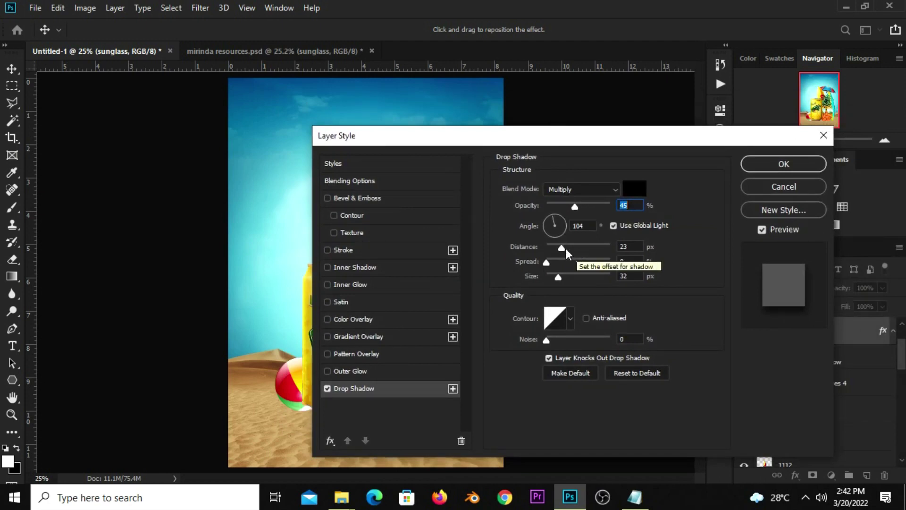
drag(558, 276, 554, 276)
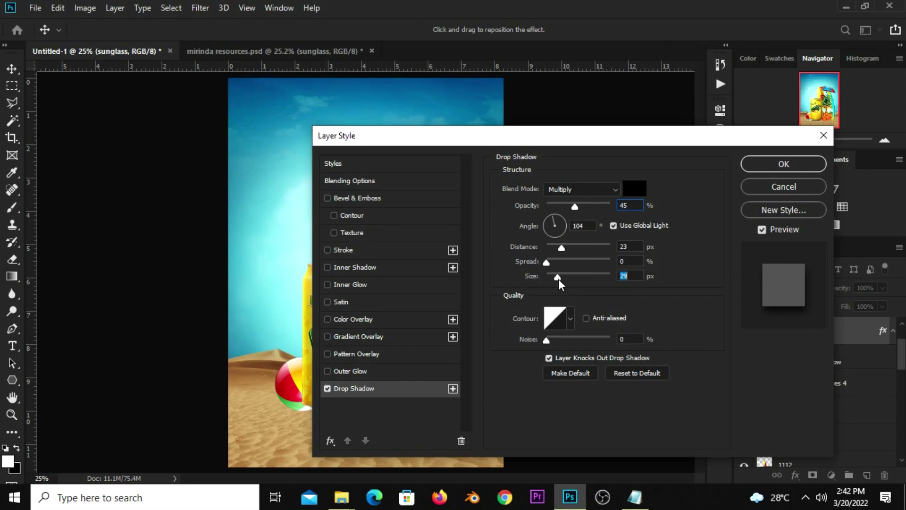
click(783, 163)
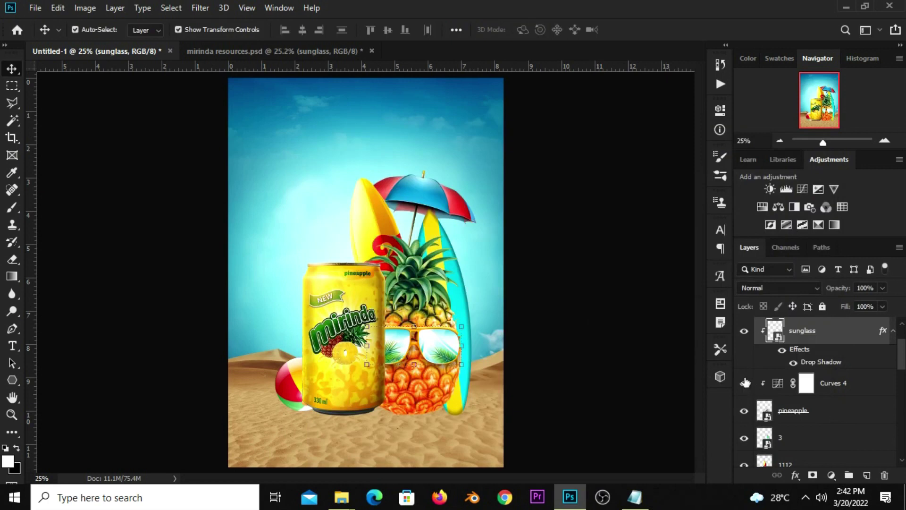
Revise the sunglasses' drop shadow to 54% opacity and 18 px distance
click(747, 332)
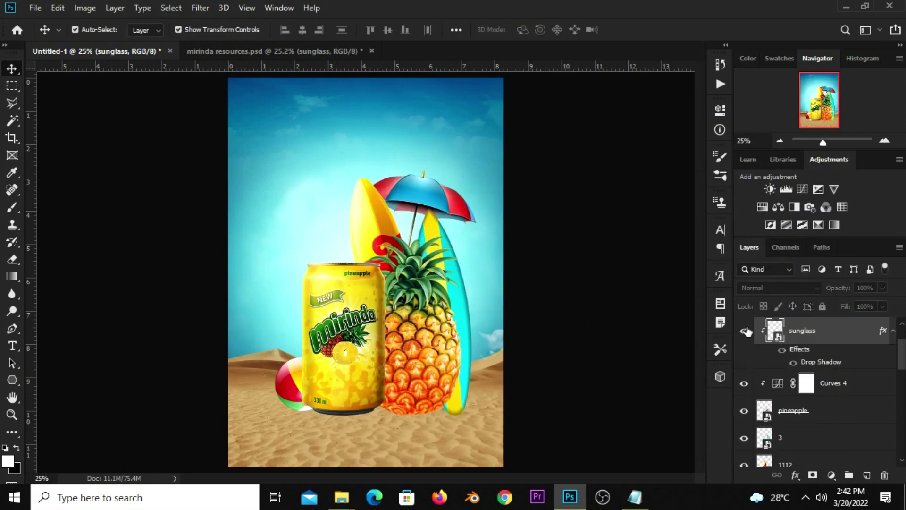
double_click(825, 363)
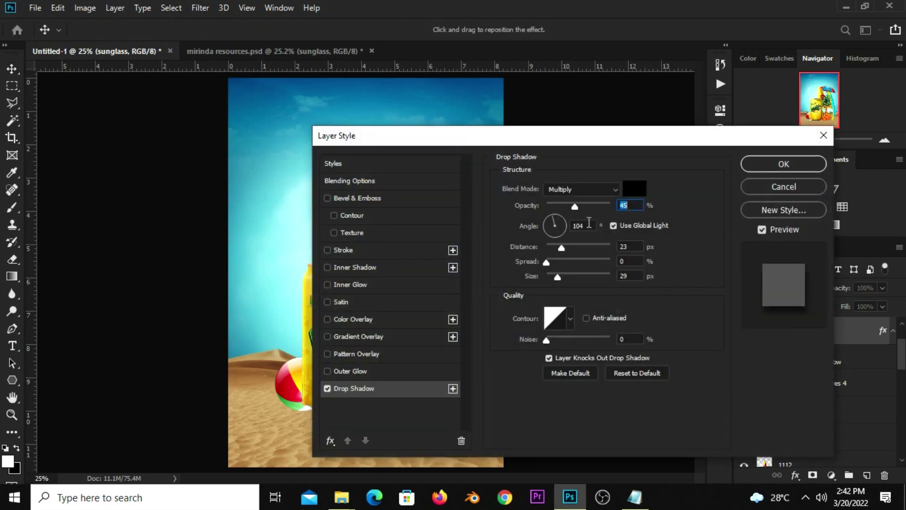
drag(584, 205, 581, 205)
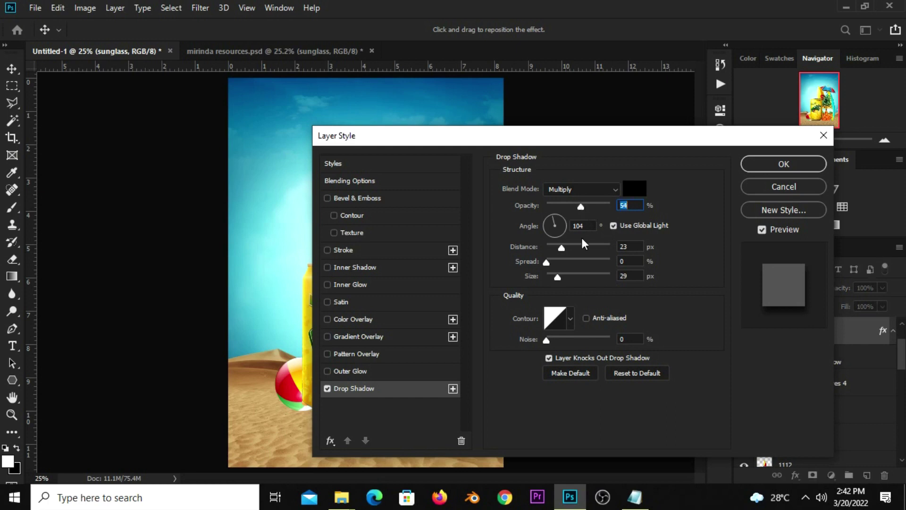
drag(565, 246, 560, 246)
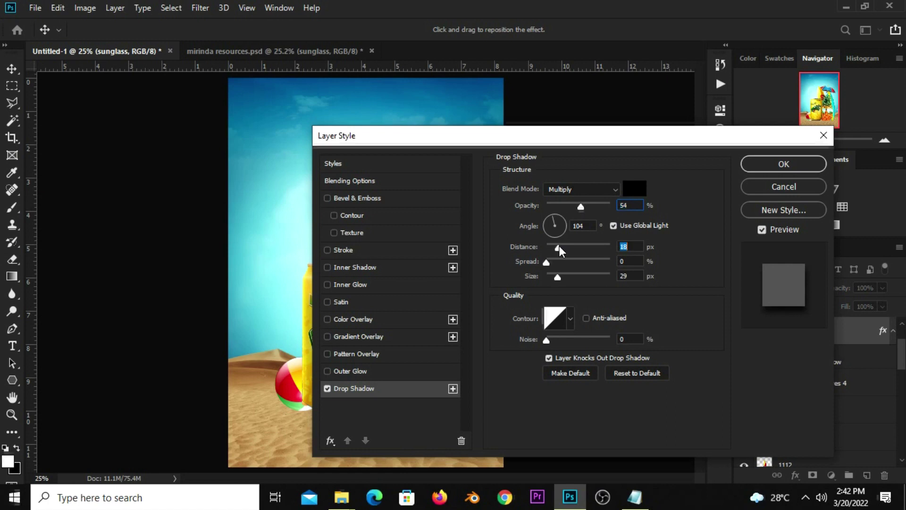
click(758, 166)
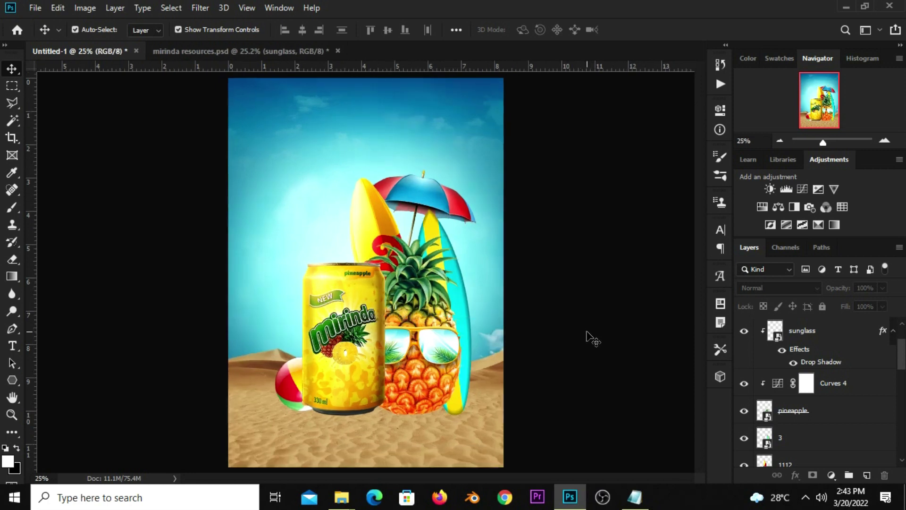
Drag the grass artwork from mirinda resources.psd over to the Untitled-1 poster tab
scroll(594, 340, down, 1)
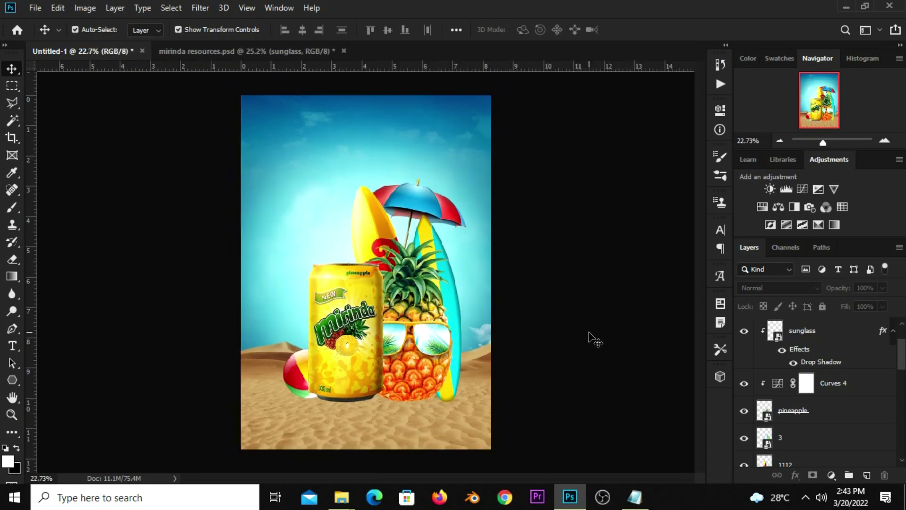
scroll(594, 340, up, 1)
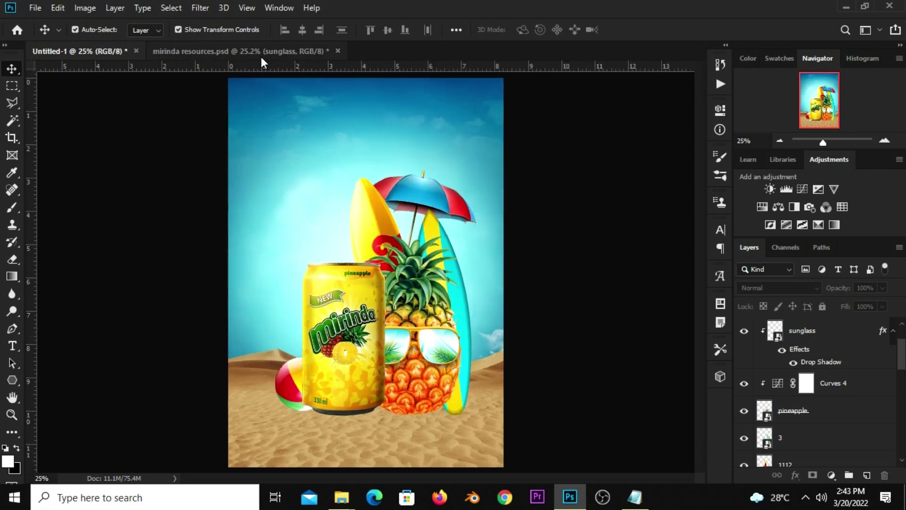
mouse_move(319, 427)
mouse_down()
mouse_move(313, 406)
mouse_move(304, 443)
mouse_up()
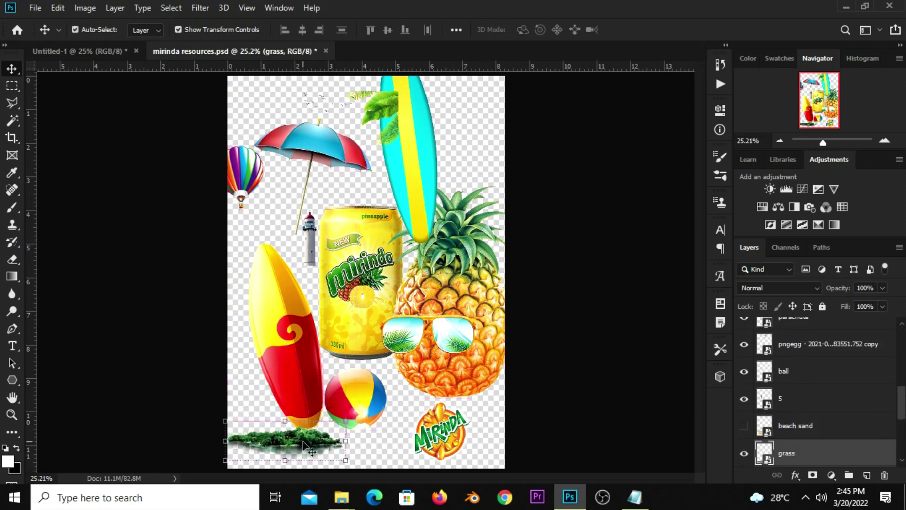
click(102, 53)
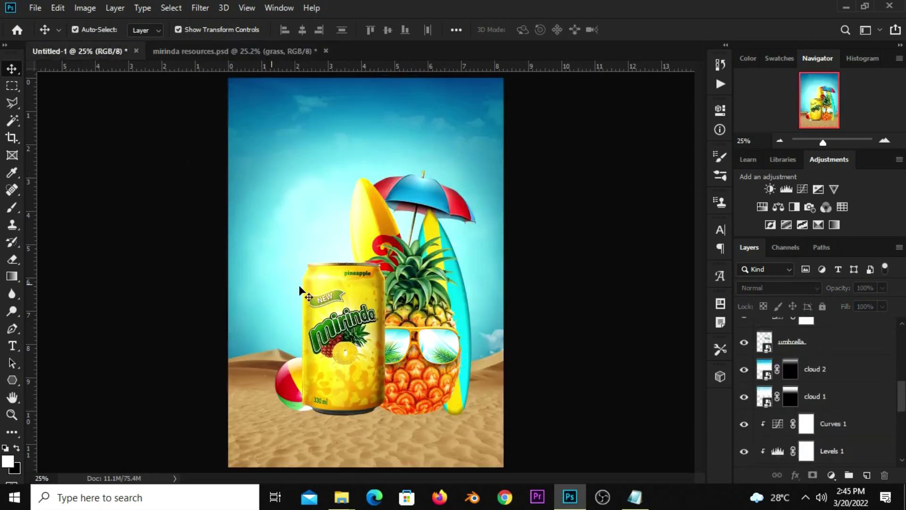
Drop the grass artwork into the poster and stack its layer just below the umbrella
drag(301, 285, 301, 285)
drag(356, 270, 284, 282)
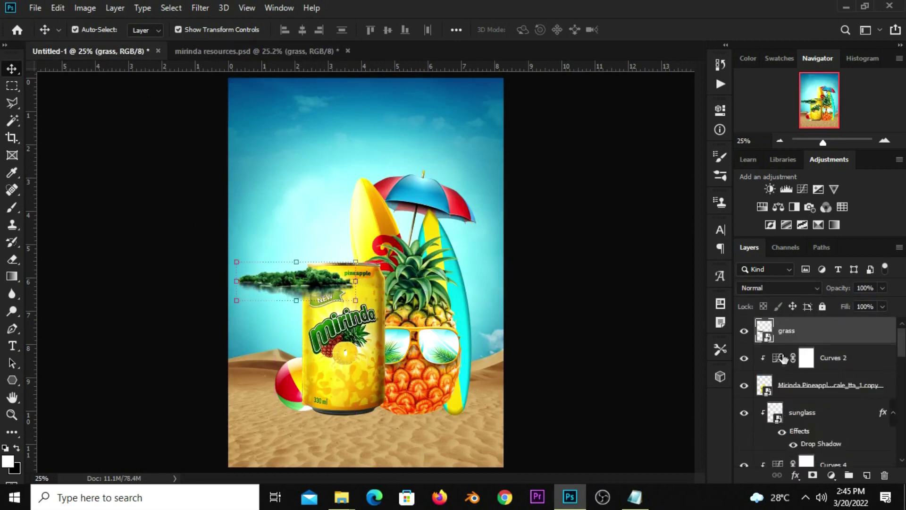
drag(796, 335, 796, 493)
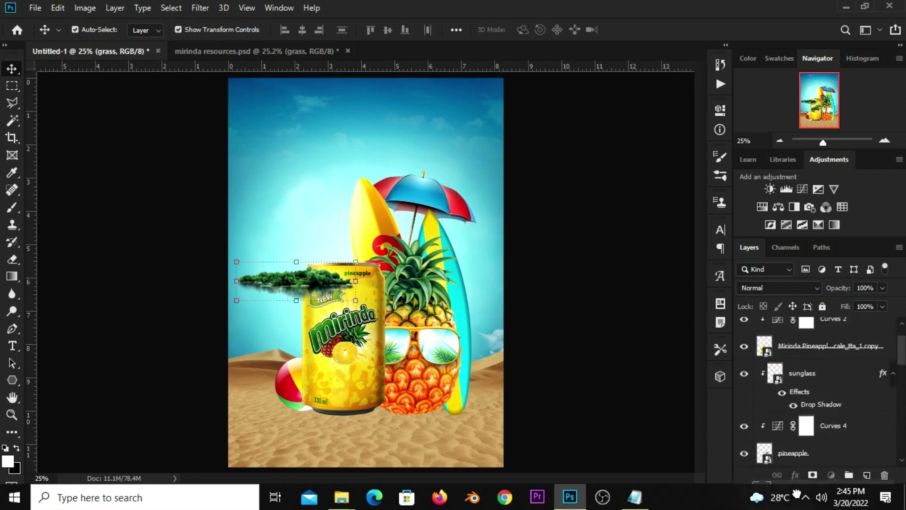
mouse_move(797, 493)
mouse_down()
mouse_move(803, 308)
mouse_move(804, 371)
mouse_up()
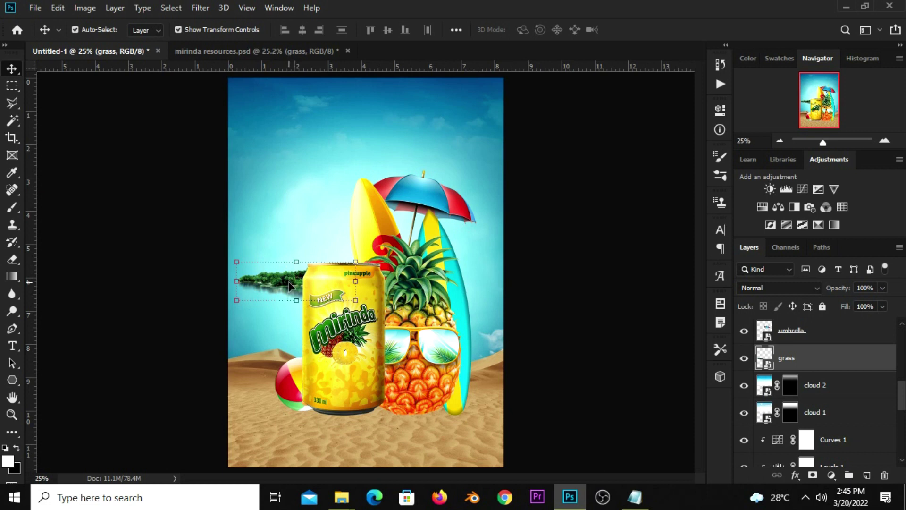
Shift the grass island left and shrink it to float in the sky beside the can
drag(292, 285, 255, 284)
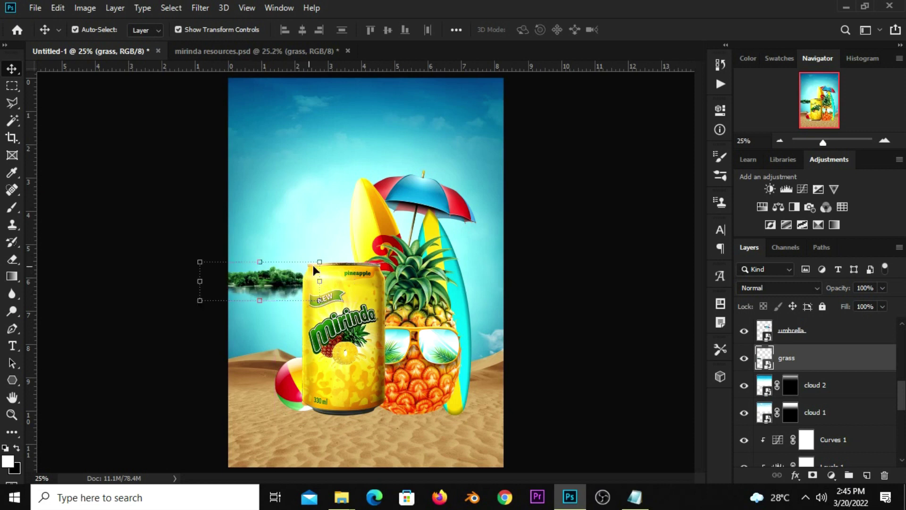
drag(313, 265, 265, 272)
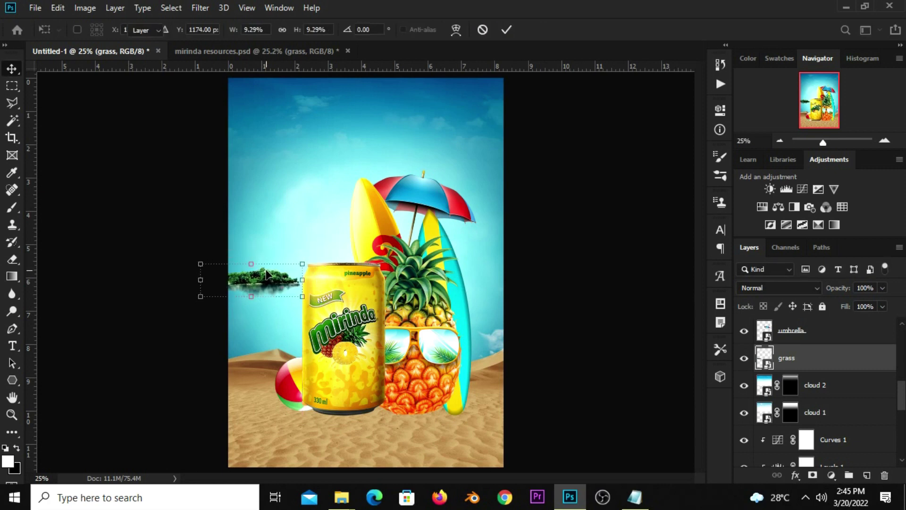
key(Return)
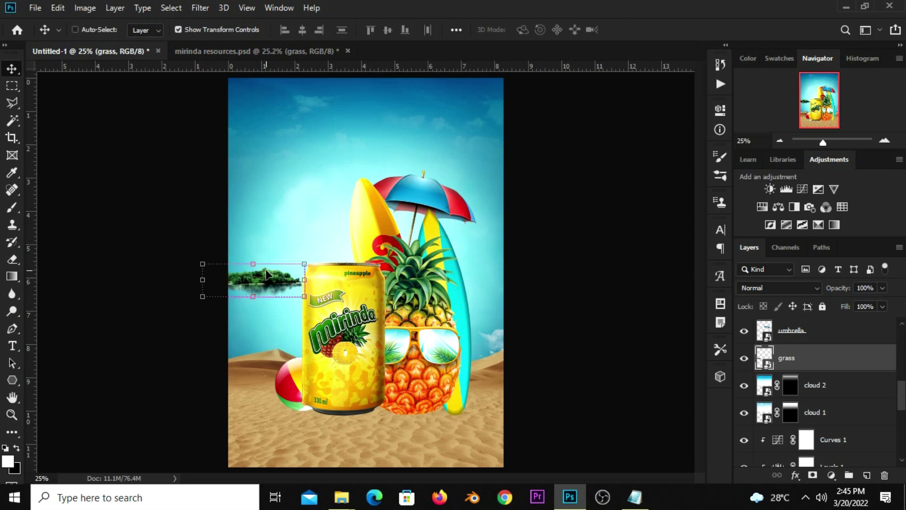
key(ctrl+j)
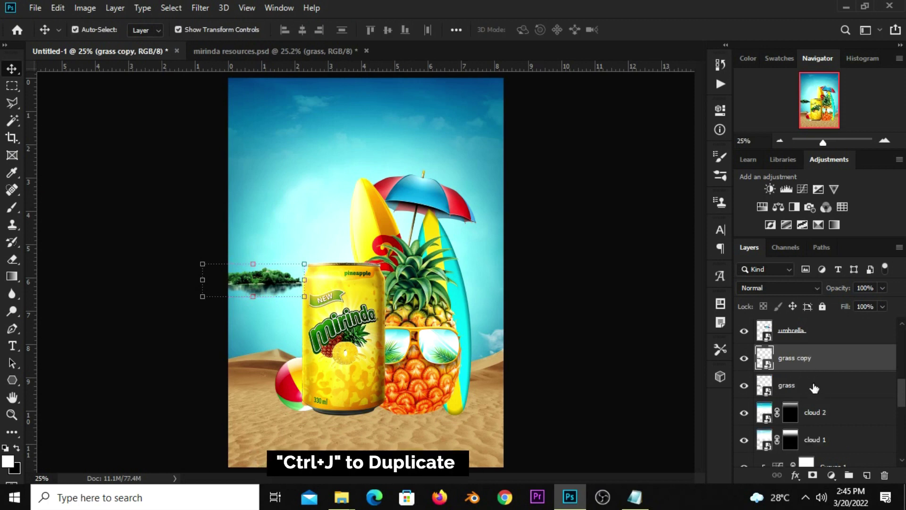
Move the island copy right behind the surfboard and shrink it
drag(264, 286, 491, 267)
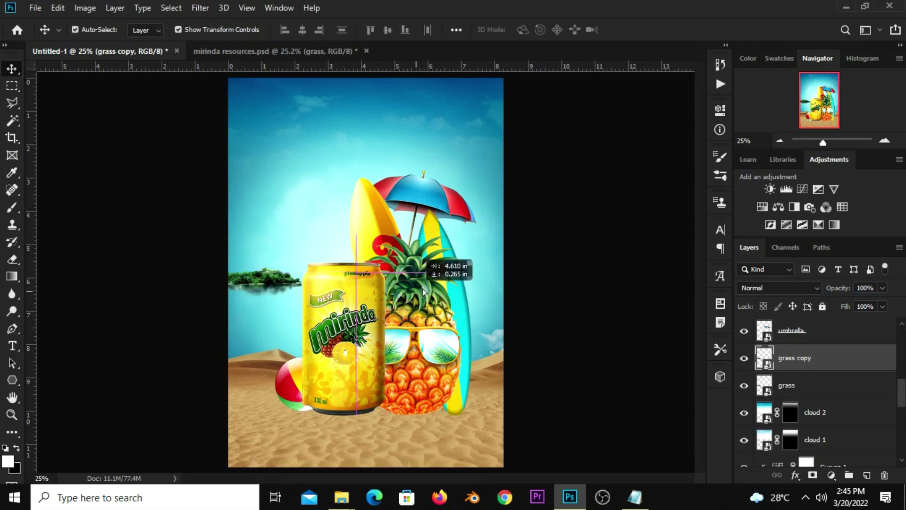
key(ctrl+t)
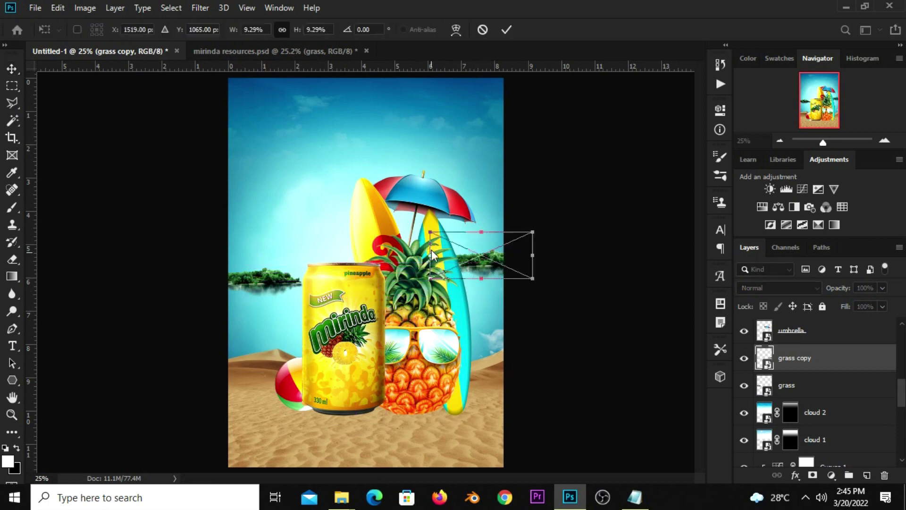
mouse_move(428, 245)
mouse_down()
mouse_move(441, 240)
mouse_move(440, 248)
mouse_up()
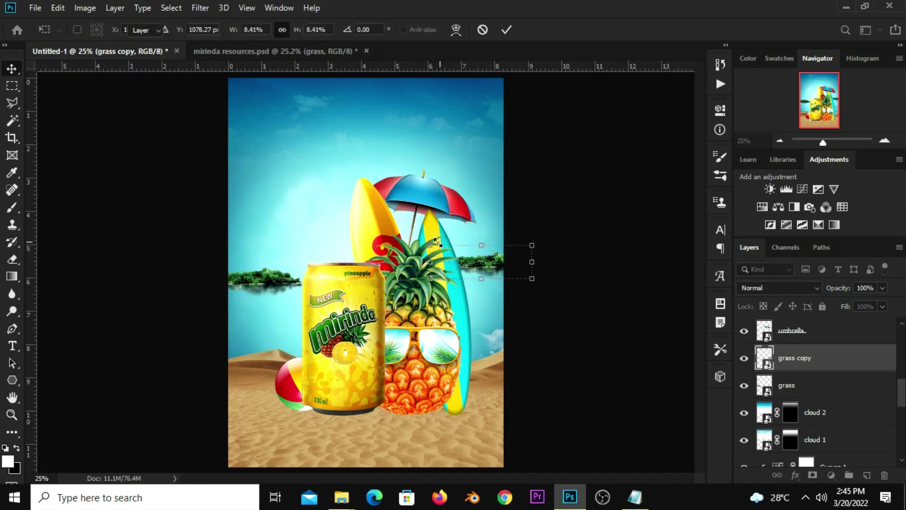
key(Return)
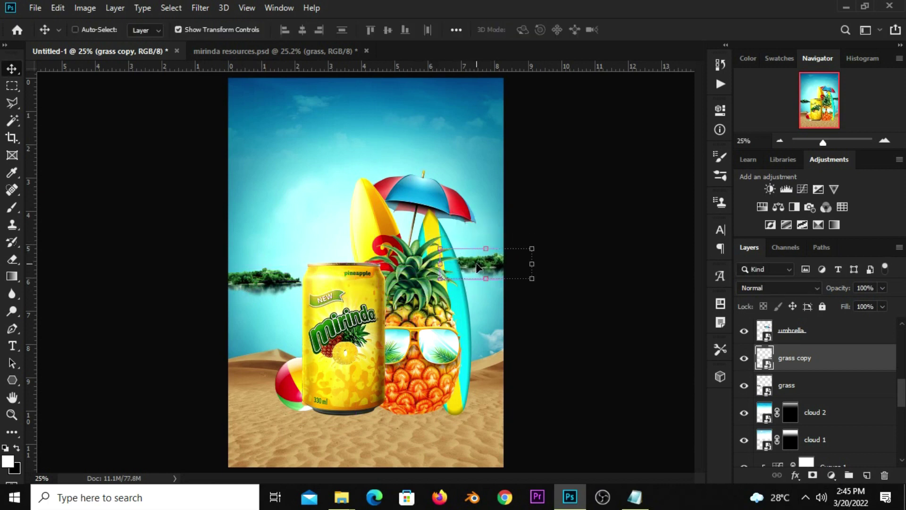
Add a second, smaller island copy high on the left, then switch to mirinda resources.psd
key(ctrl+j)
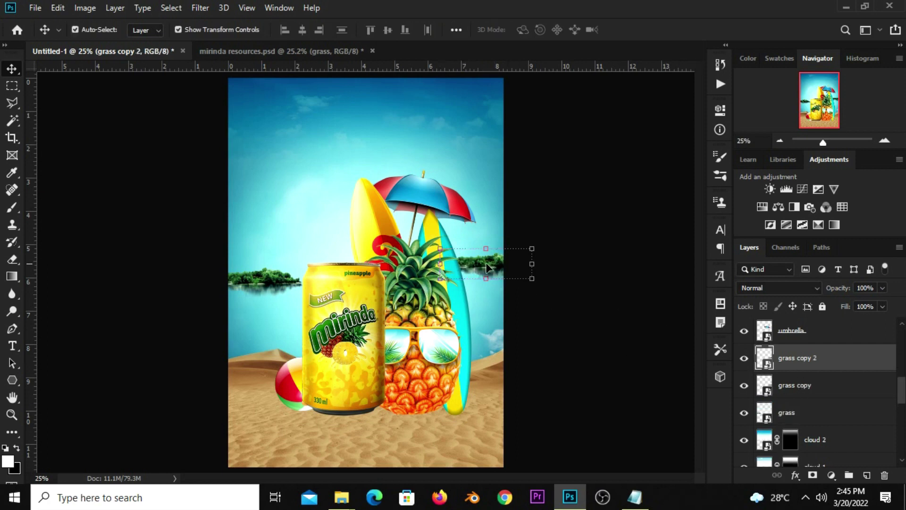
mouse_move(485, 262)
mouse_down()
mouse_move(302, 192)
mouse_move(282, 213)
mouse_move(296, 255)
mouse_up()
key(ctrl+t)
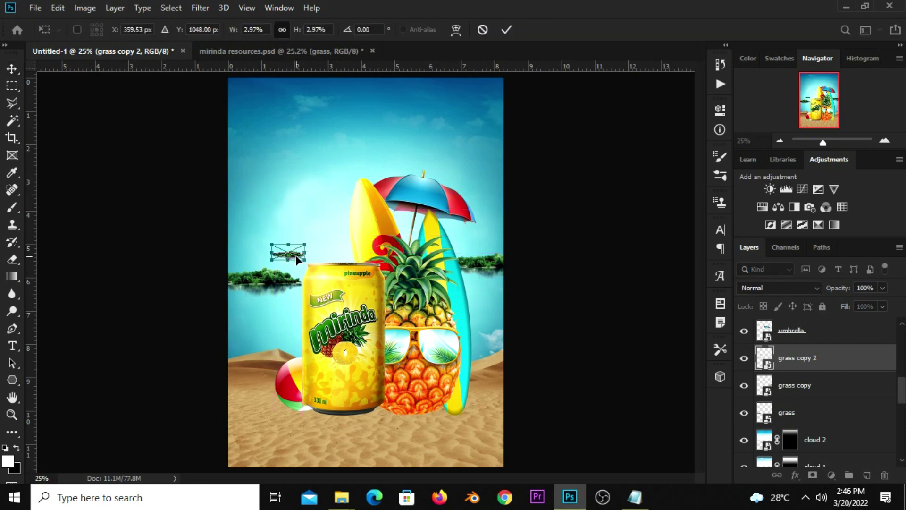
key(Return)
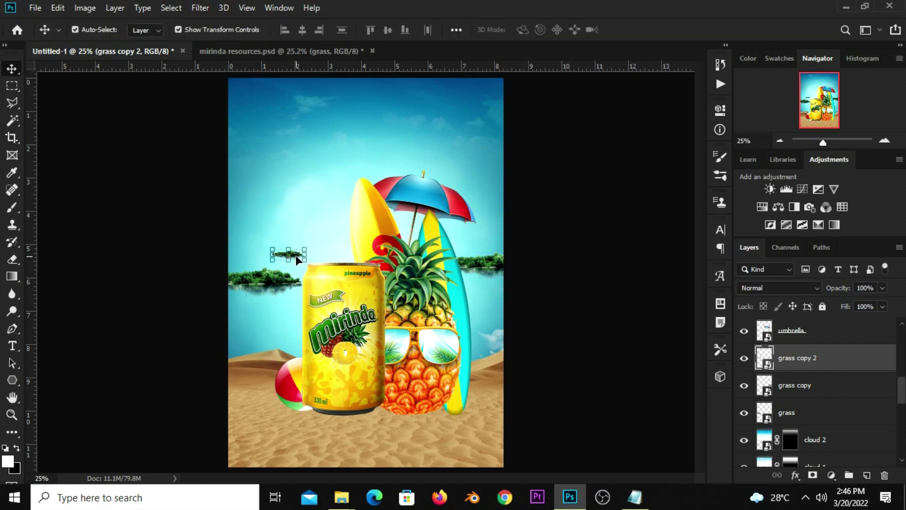
click(203, 263)
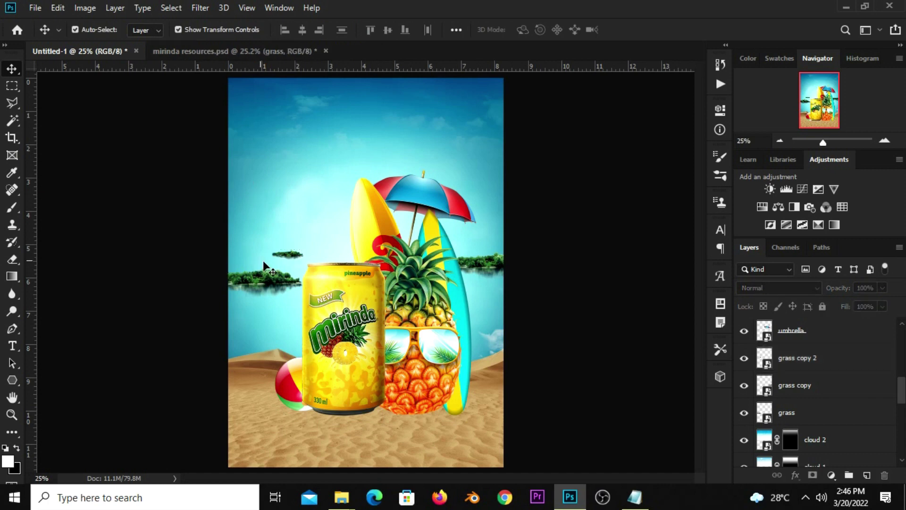
click(292, 257)
drag(295, 258, 296, 256)
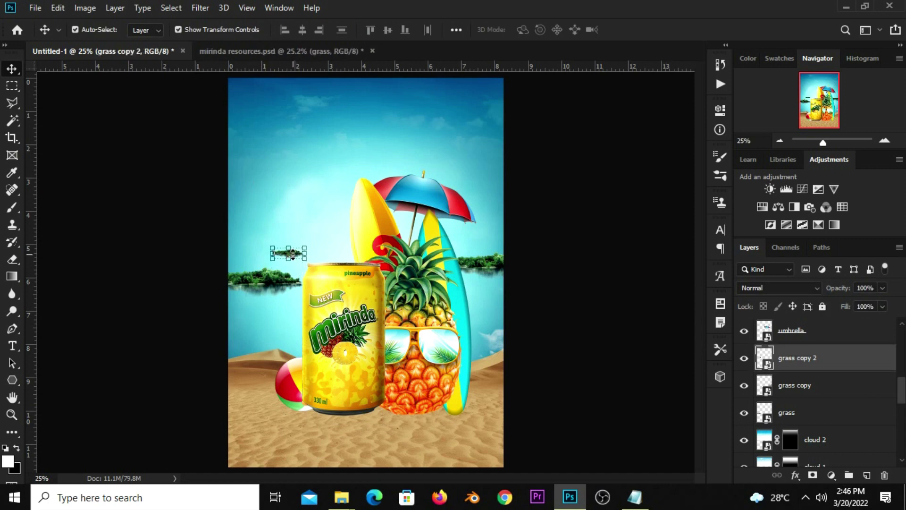
click(554, 357)
key(ctrl+Tab)
key(ctrl+Tab)
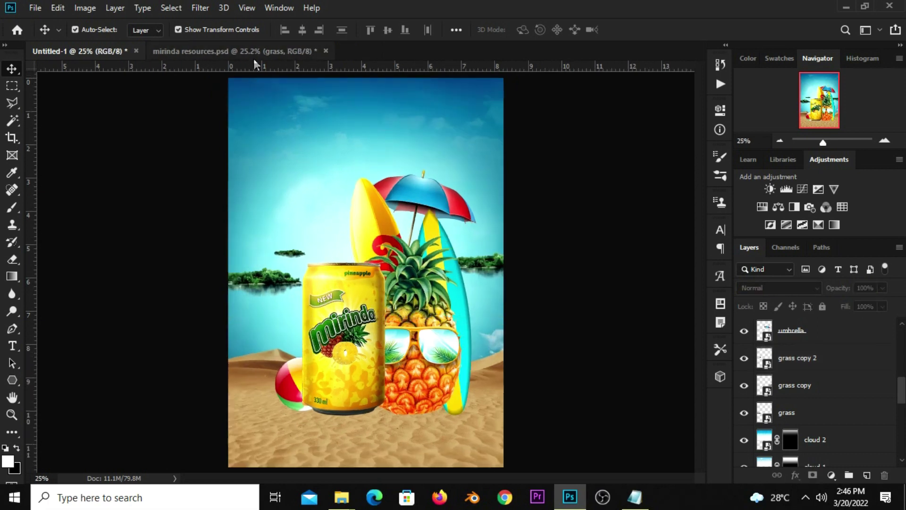
key(ctrl+Tab)
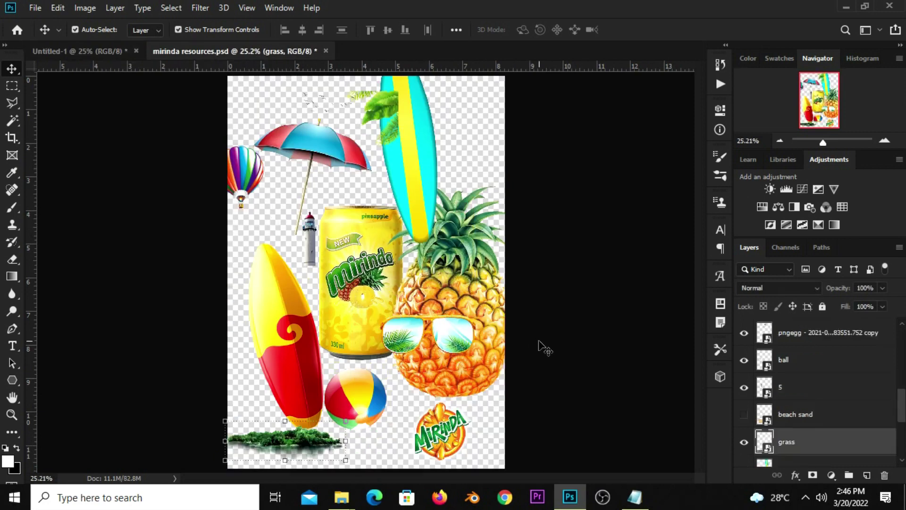
Resize the lighthouse in the resources file and paste it into the poster
click(307, 236)
key(ctrl+t)
drag(303, 240, 300, 244)
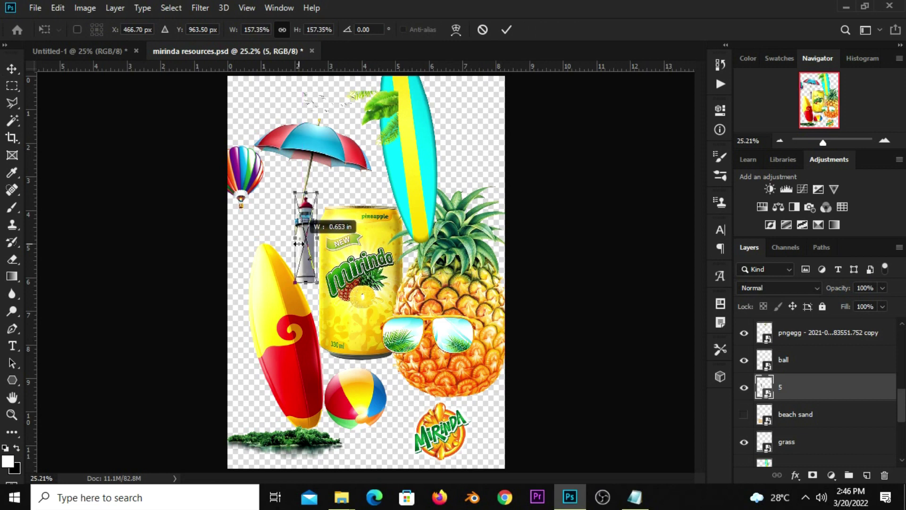
key(Return)
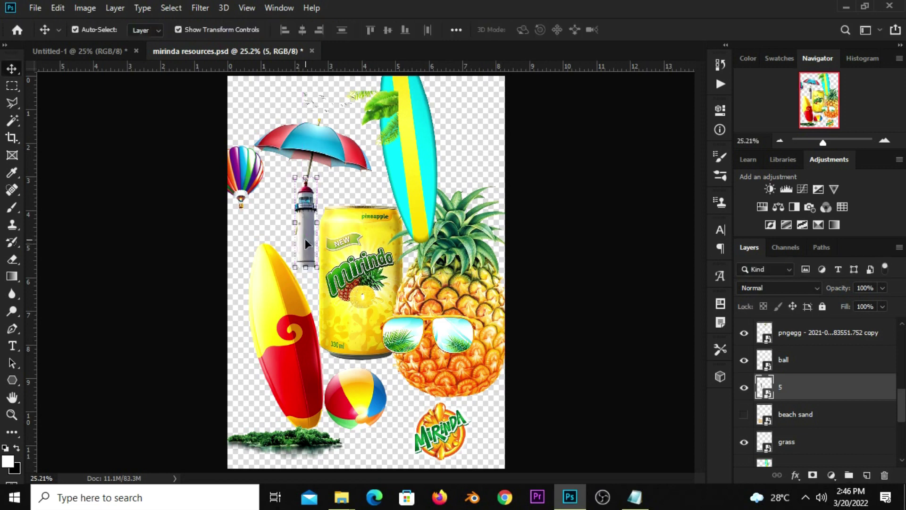
click(115, 56)
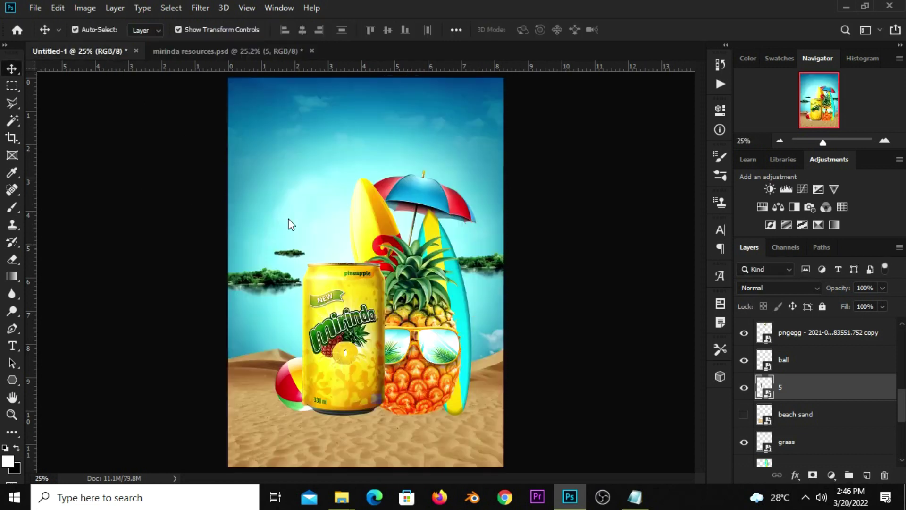
key(ctrl+v)
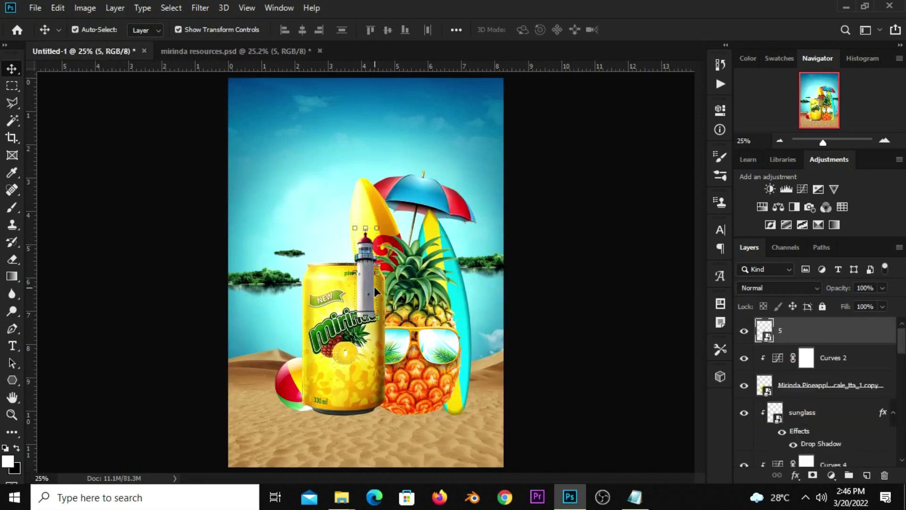
Convert the lighthouse layer to a smart object and scale it to about 74%
drag(375, 291, 311, 198)
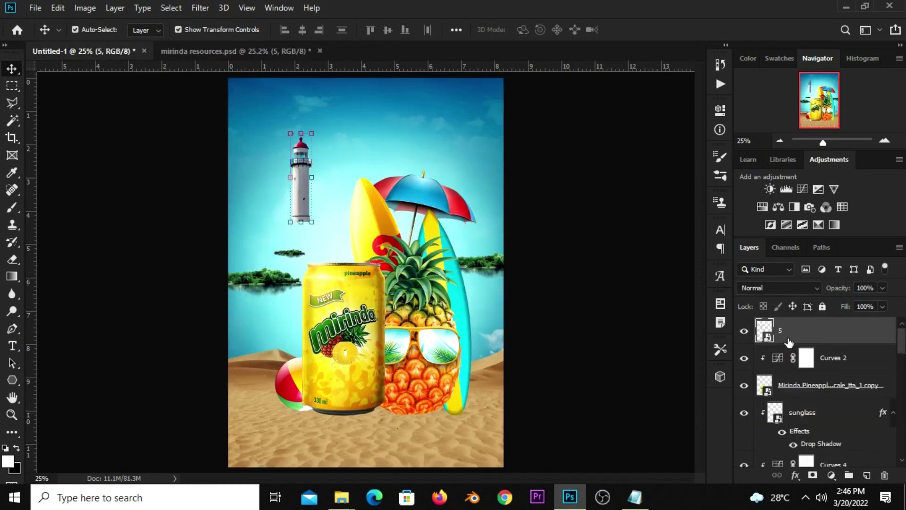
right_click(788, 341)
click(821, 138)
drag(312, 134, 297, 155)
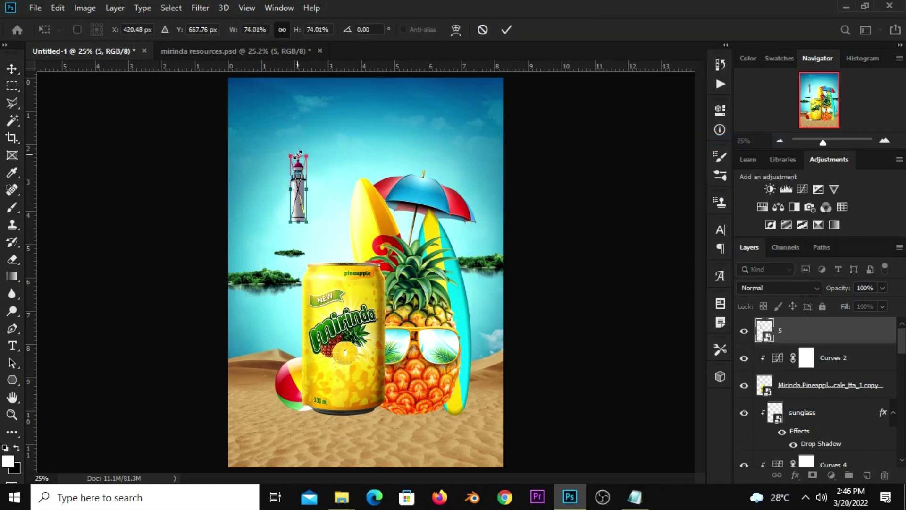
key(Return)
Keep the lighthouse at 74% and set it down on the left floating island
key(ctrl+t)
drag(290, 221, 286, 225)
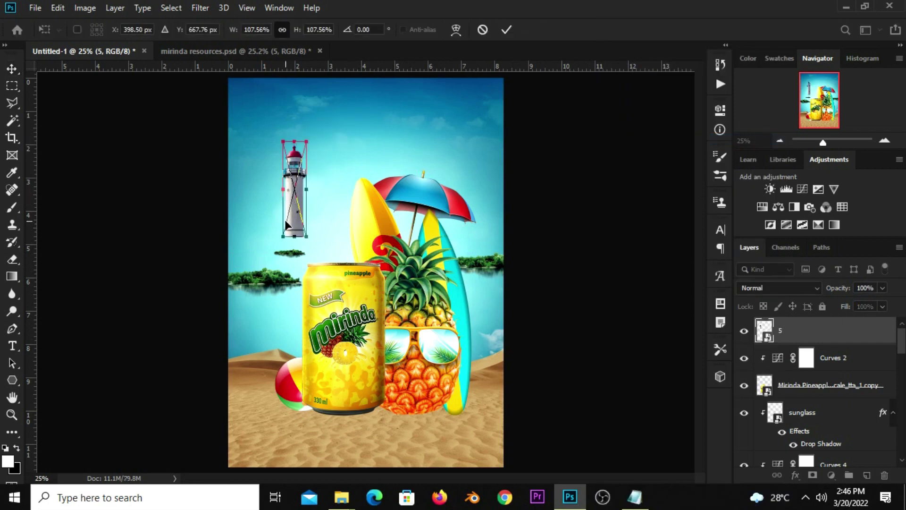
key(ctrl+z)
mouse_move(303, 196)
mouse_down()
mouse_move(250, 271)
mouse_move(254, 254)
mouse_up()
key(Return)
scroll(260, 282, up, 2)
scroll(257, 264, up, 2)
scroll(255, 265, up, 2)
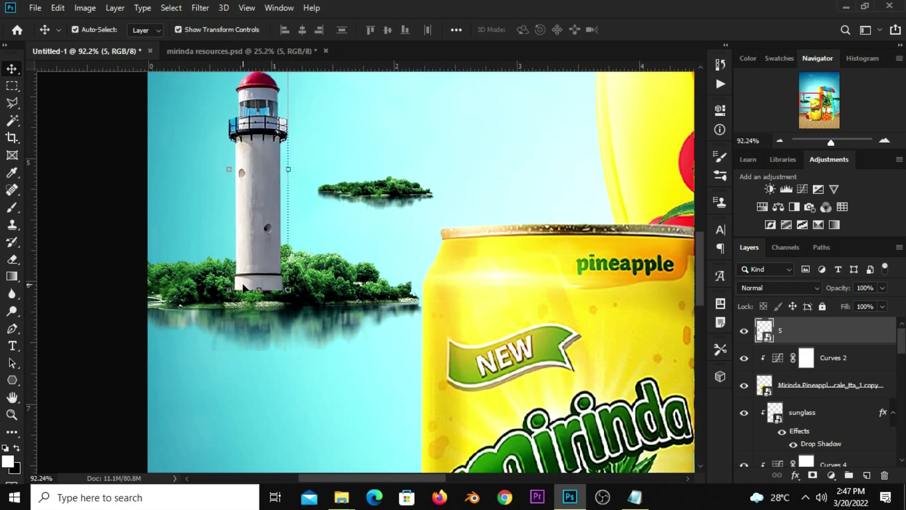
Add an inverted layer mask hiding the lighthouse's pillar base via a rectangular selection
right_click(13, 90)
click(44, 97)
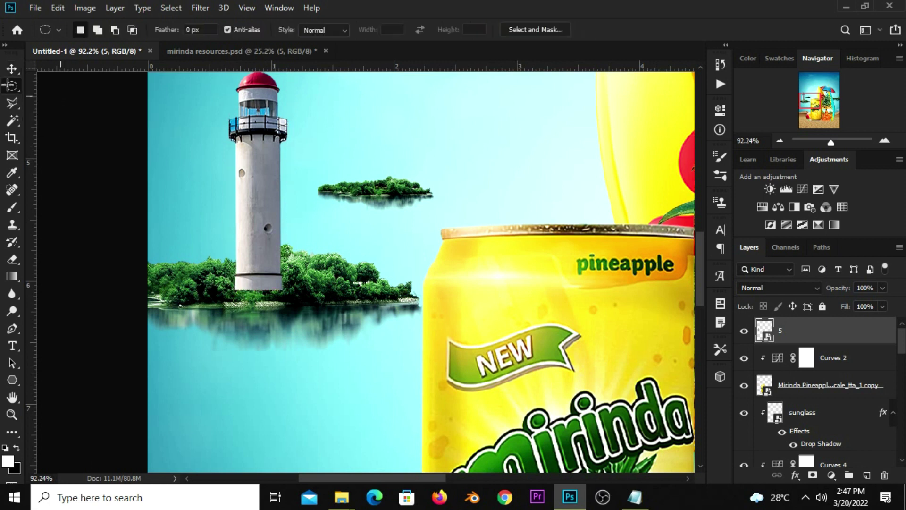
right_click(16, 89)
click(48, 89)
scroll(299, 298, up, 3)
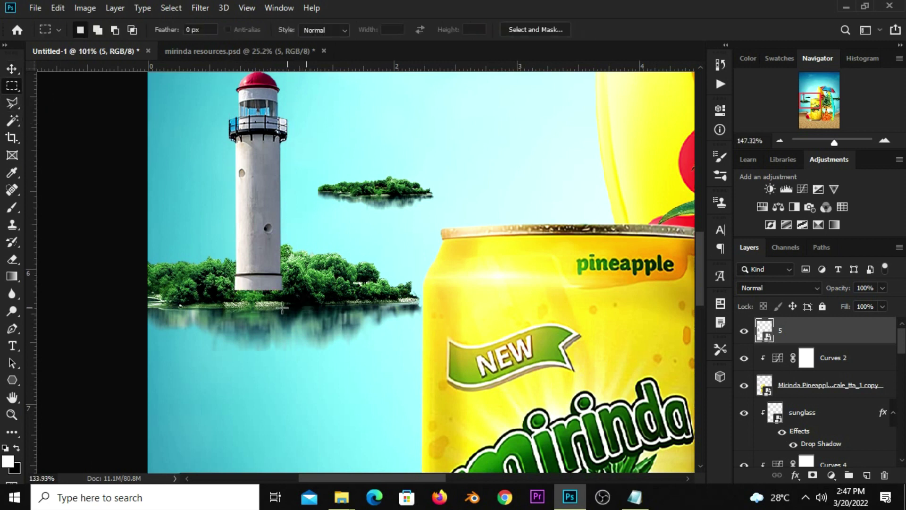
scroll(200, 259, up, 1)
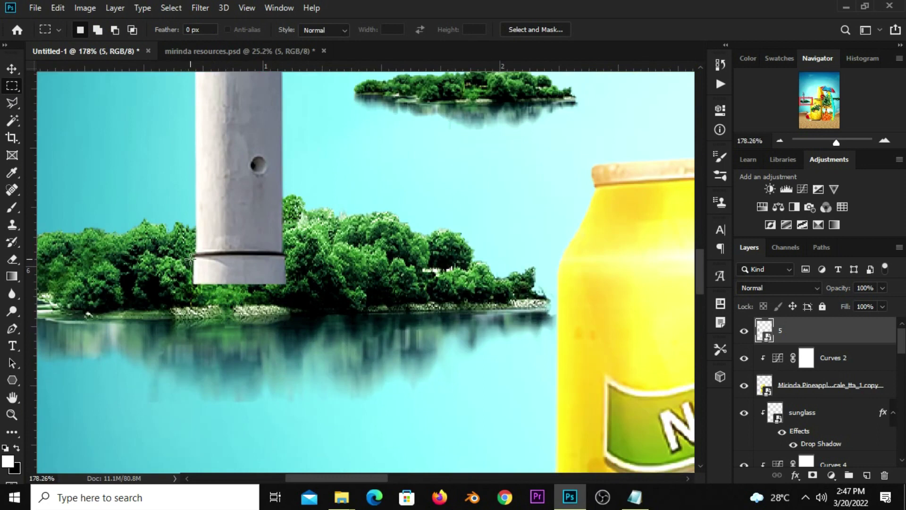
drag(192, 257, 300, 295)
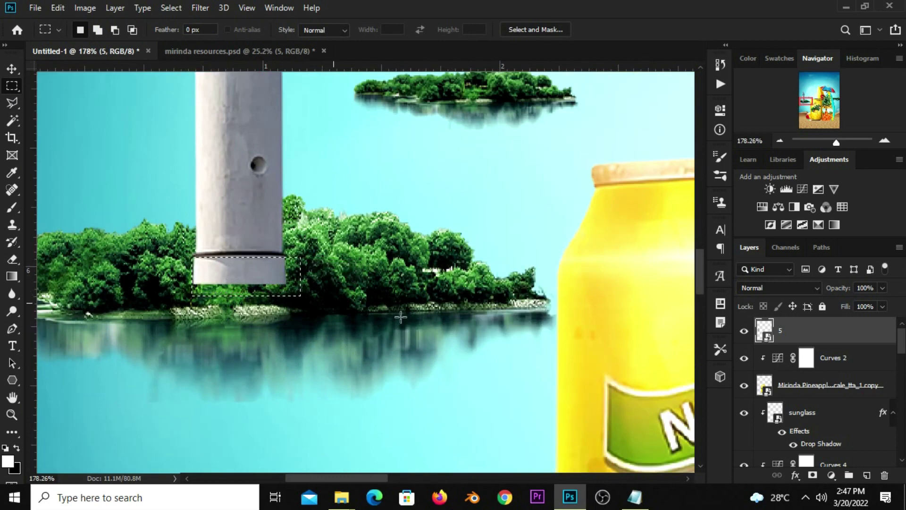
click(812, 475)
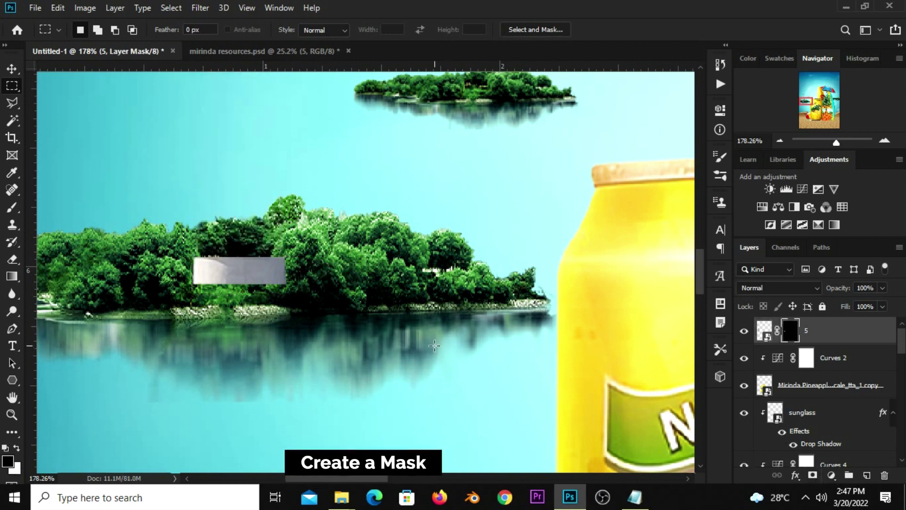
key(ctrl+i)
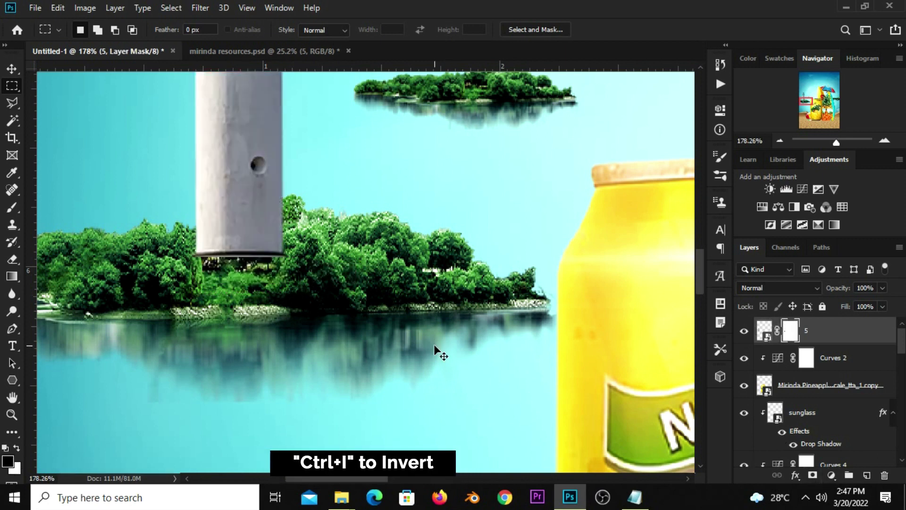
Set up a soft 6 px brush at 100% opacity for painting the lighthouse mask
click(11, 67)
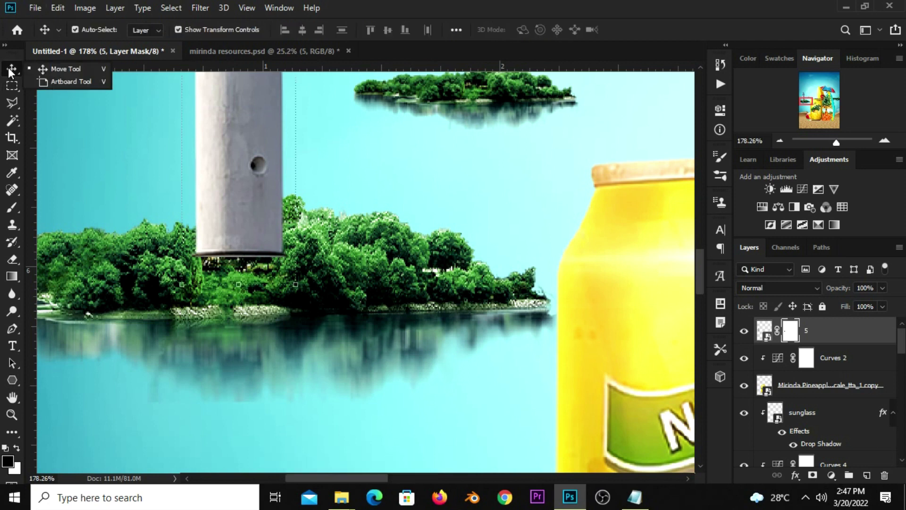
click(52, 71)
scroll(189, 220, down, 1)
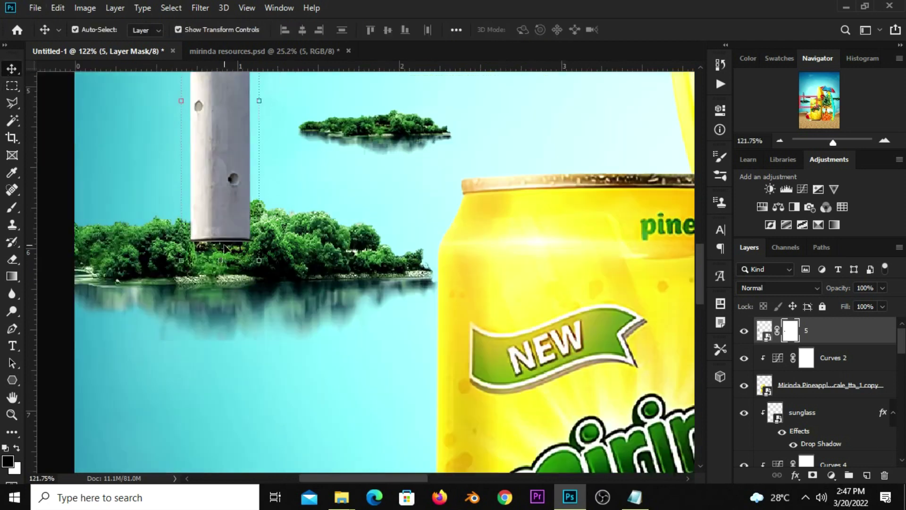
click(13, 207)
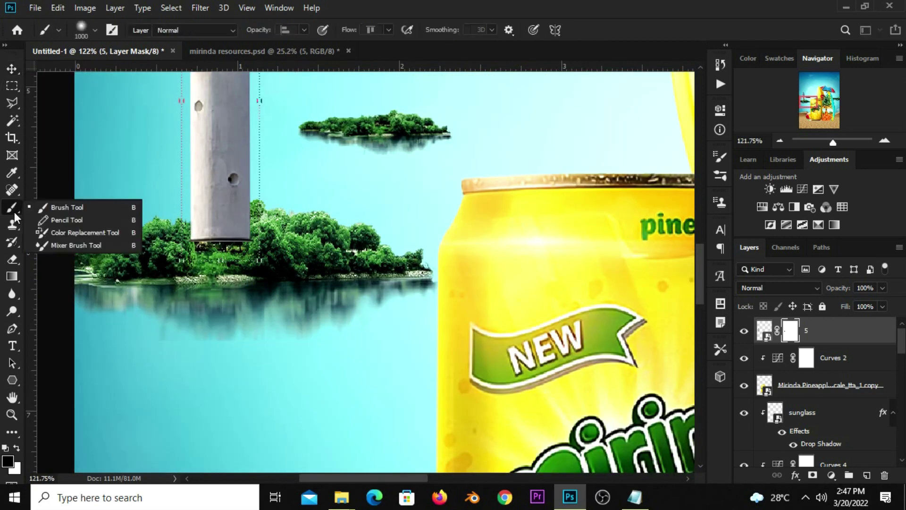
click(66, 209)
right_click(236, 265)
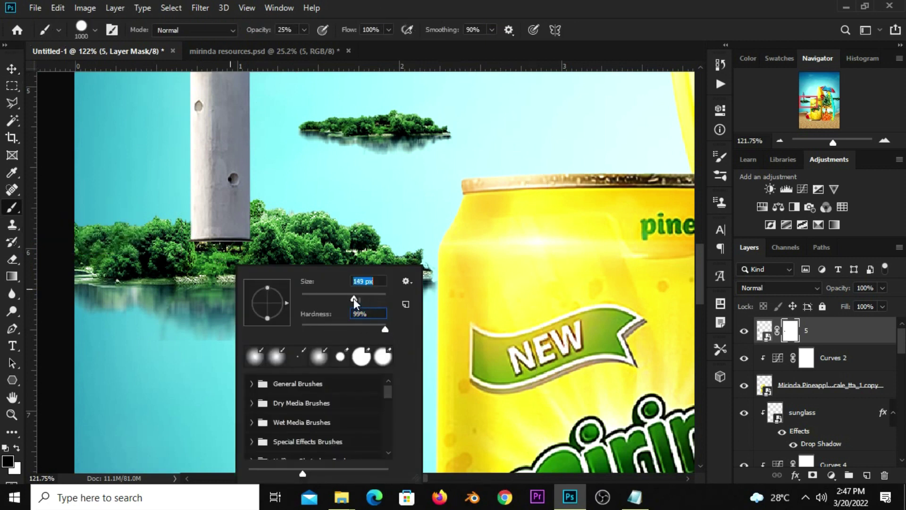
drag(382, 330, 394, 330)
key(Return)
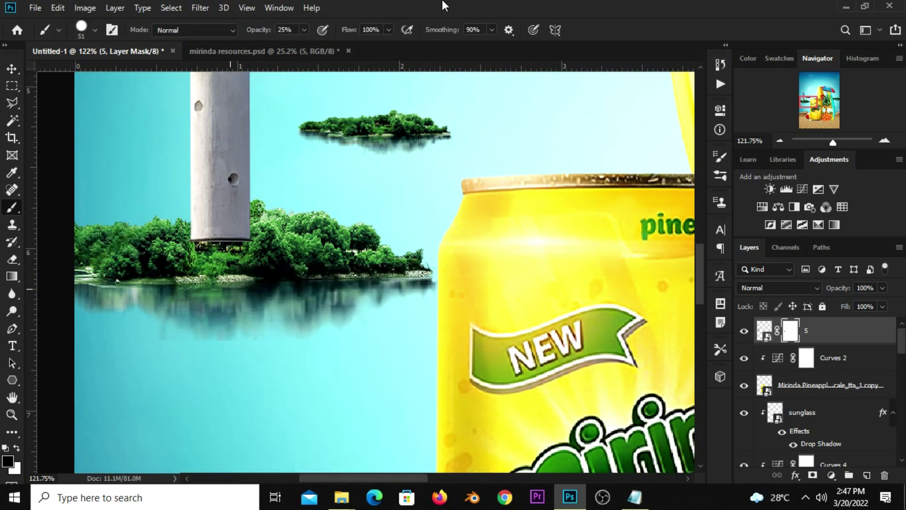
key(bracketleft)
key(bracketleft)
key(bracketleft)
click(303, 30)
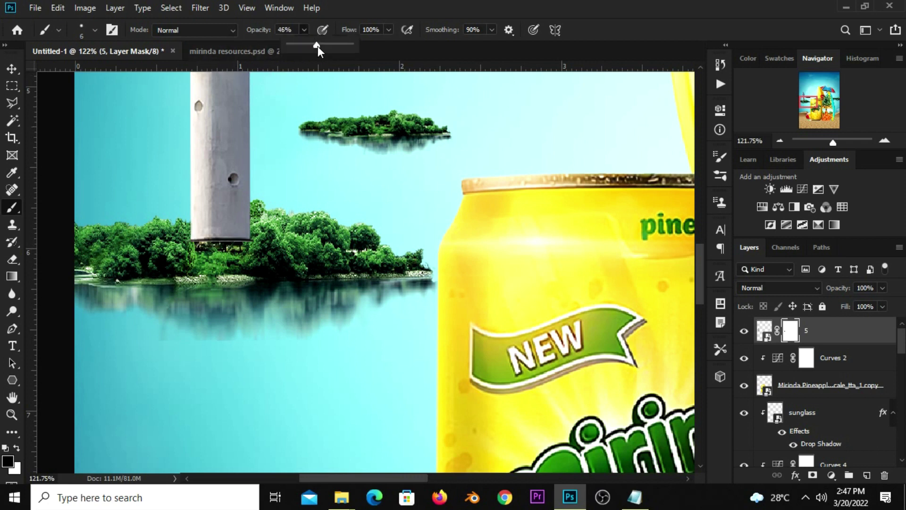
click(303, 67)
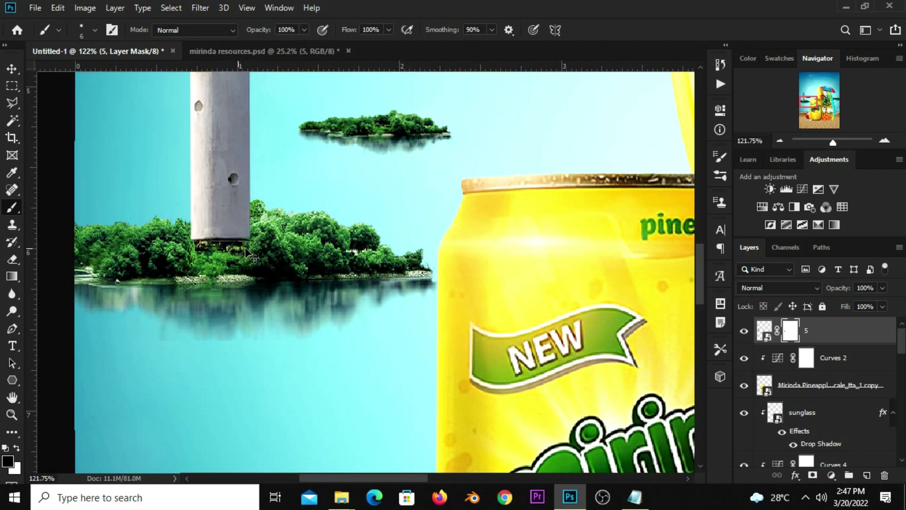
scroll(240, 250, down, 2)
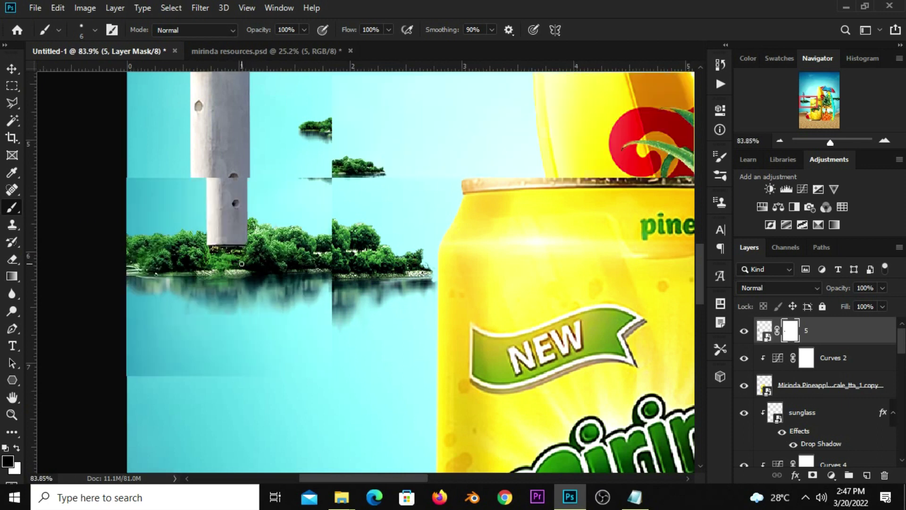
Shrink the lighthouse to about 87.5%
key(v)
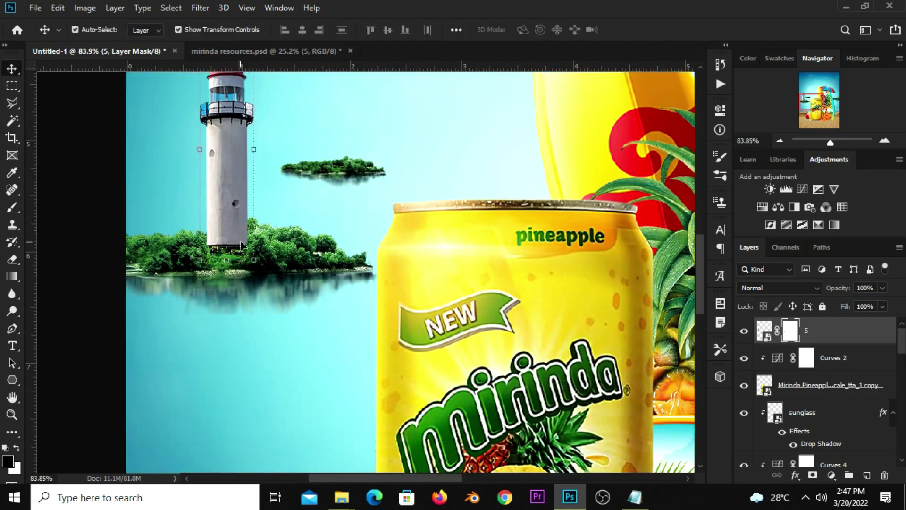
scroll(242, 264, down, 1)
scroll(241, 264, down, 1)
key(ctrl+t)
drag(251, 77, 245, 100)
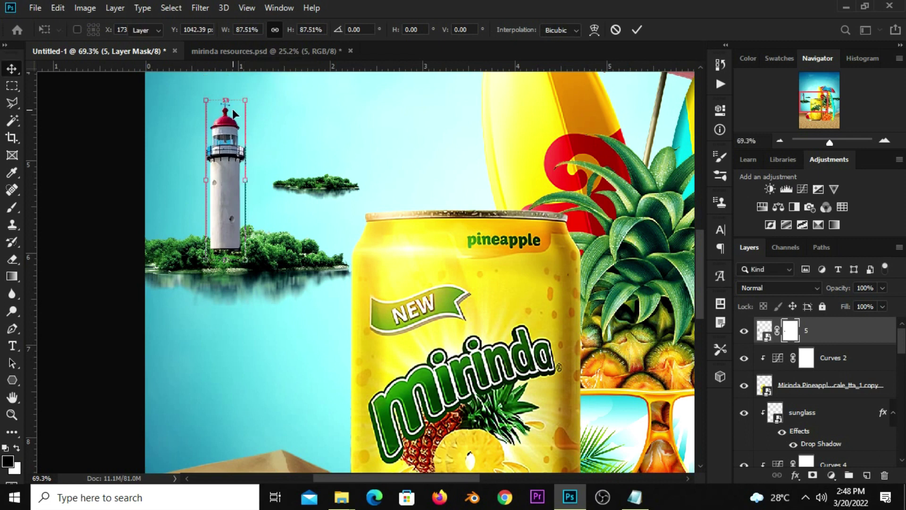
key(Return)
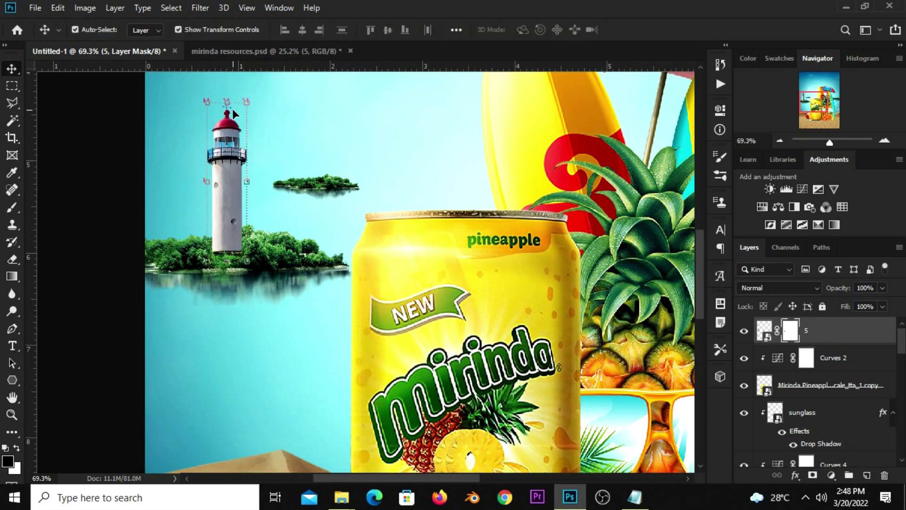
Add a clipped Levels layer with lowered output white and an inverted mask
click(832, 475)
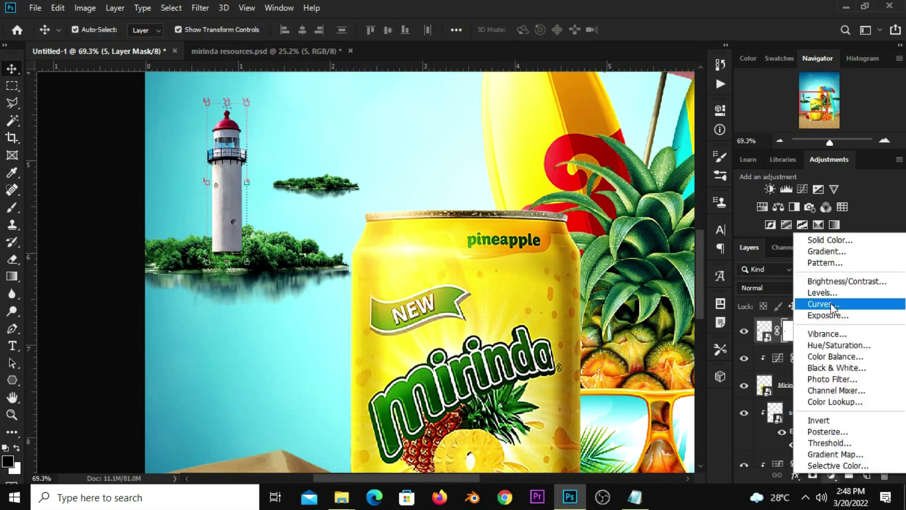
click(831, 288)
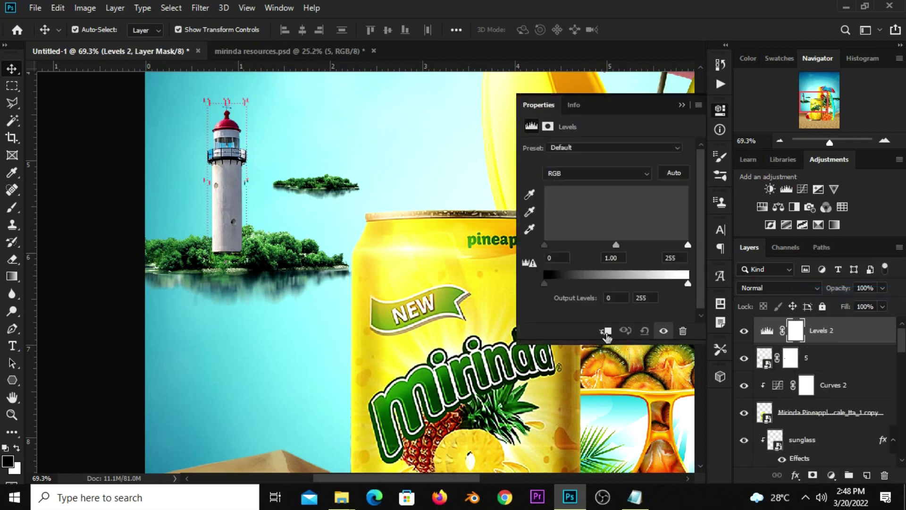
click(608, 331)
drag(688, 283, 581, 291)
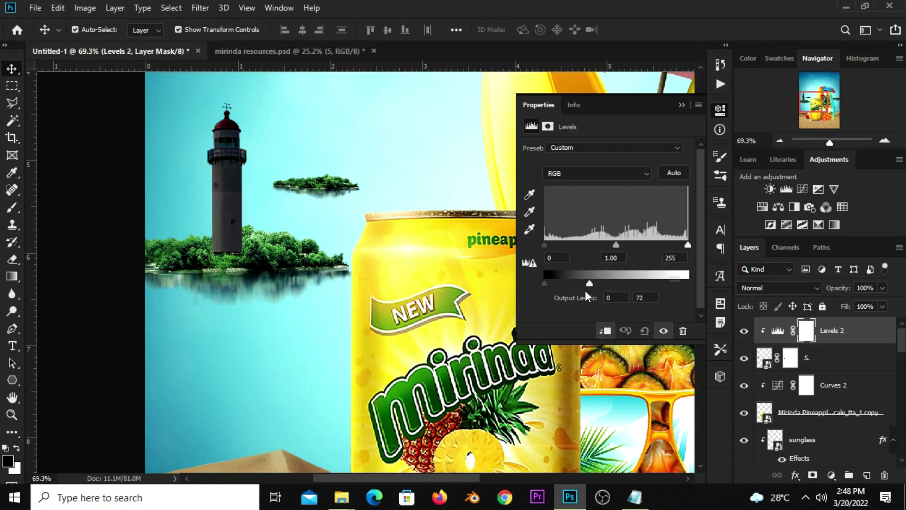
click(663, 331)
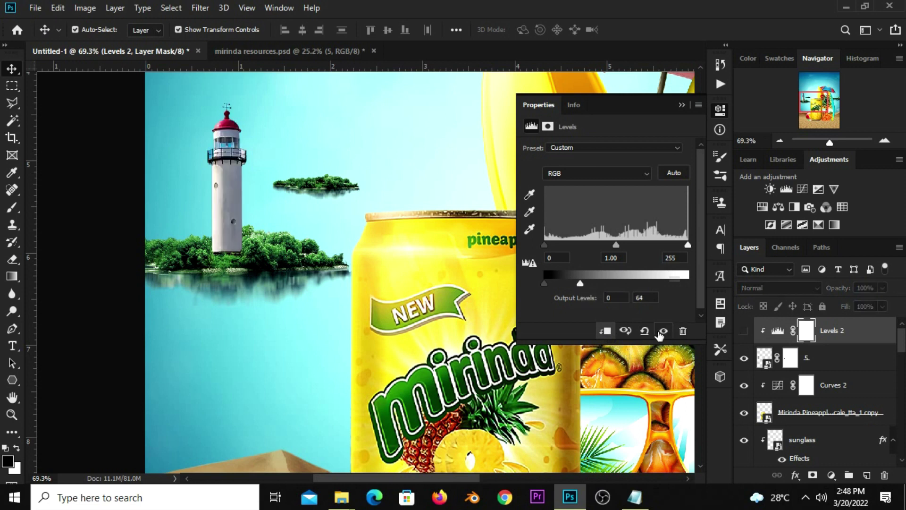
click(682, 102)
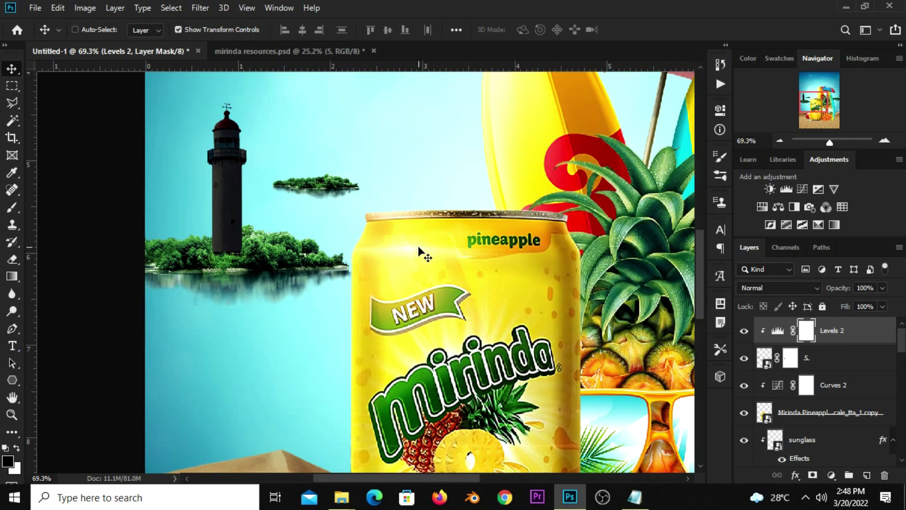
key(ctrl+i)
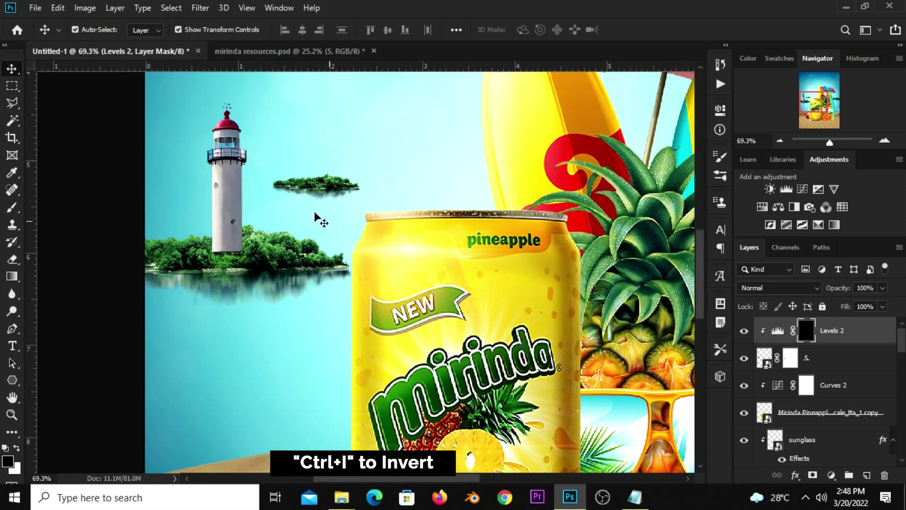
Paint the darkening back onto the lighthouse base with a 183 px soft brush
right_click(12, 206)
click(52, 206)
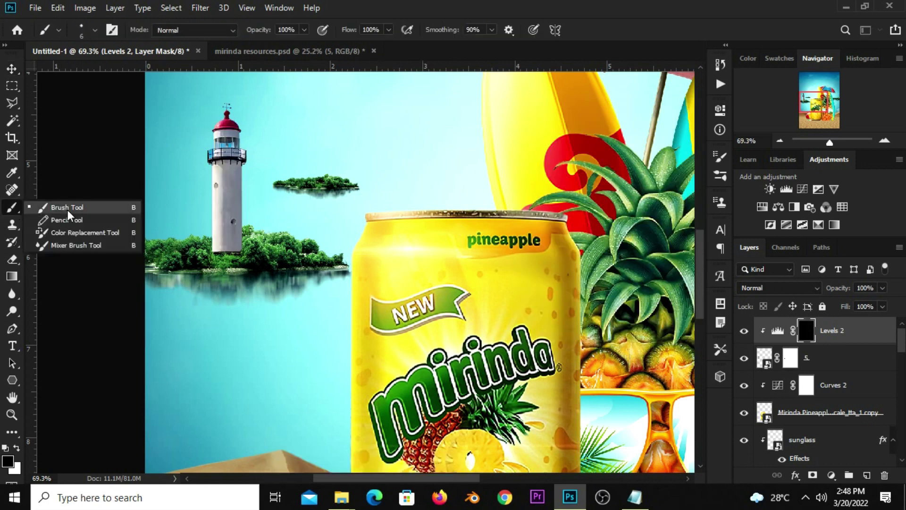
right_click(415, 281)
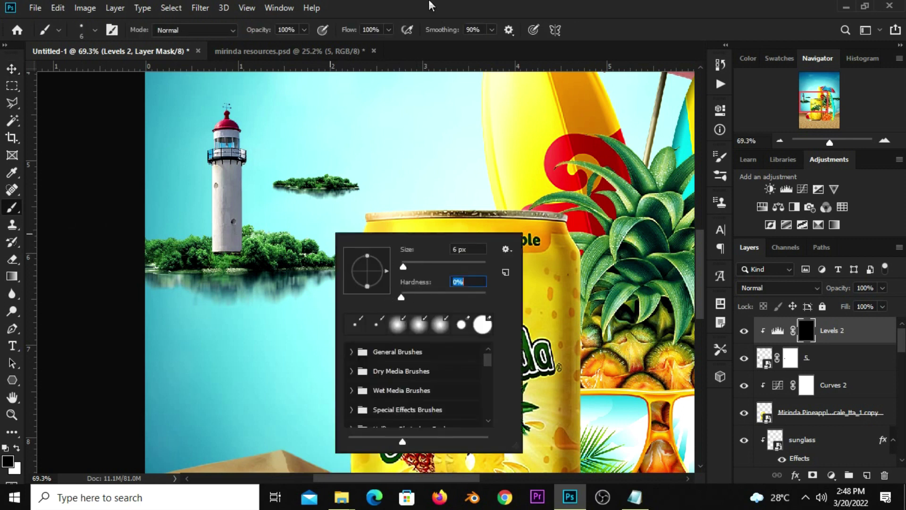
key(Return)
right_click(263, 246)
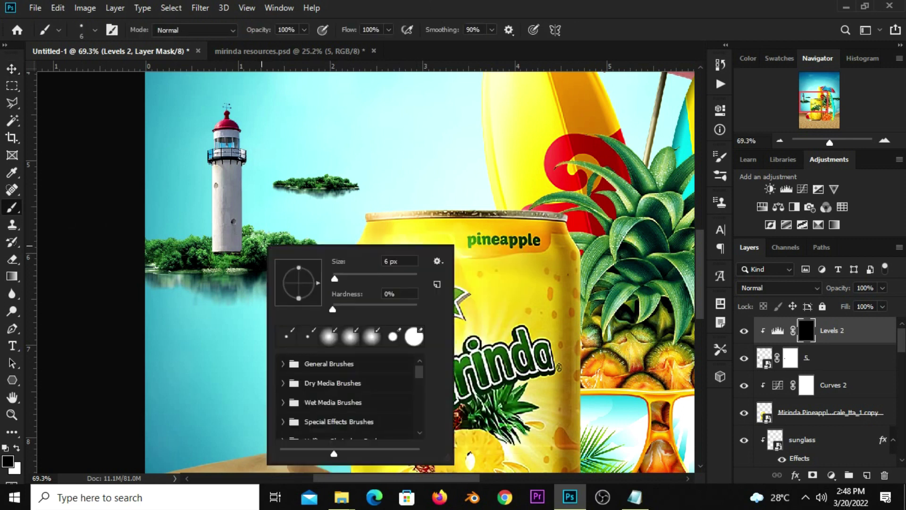
drag(345, 278, 393, 279)
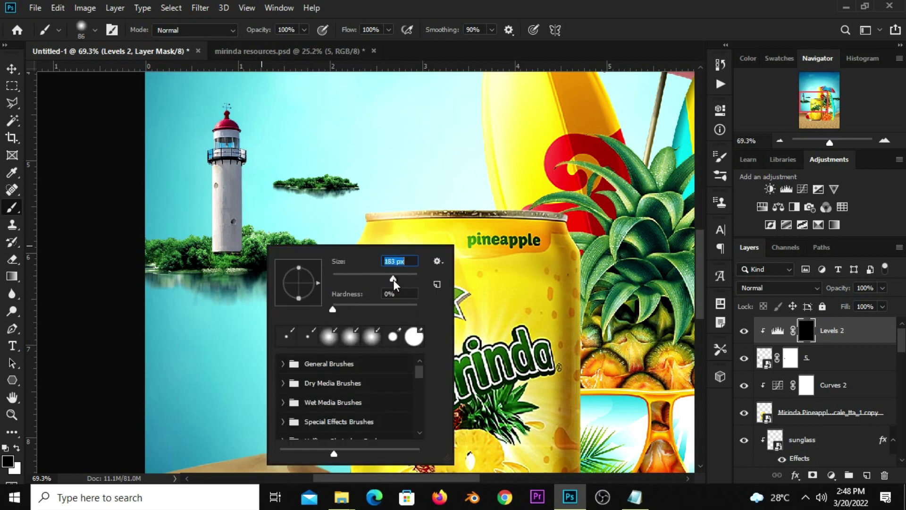
key(Return)
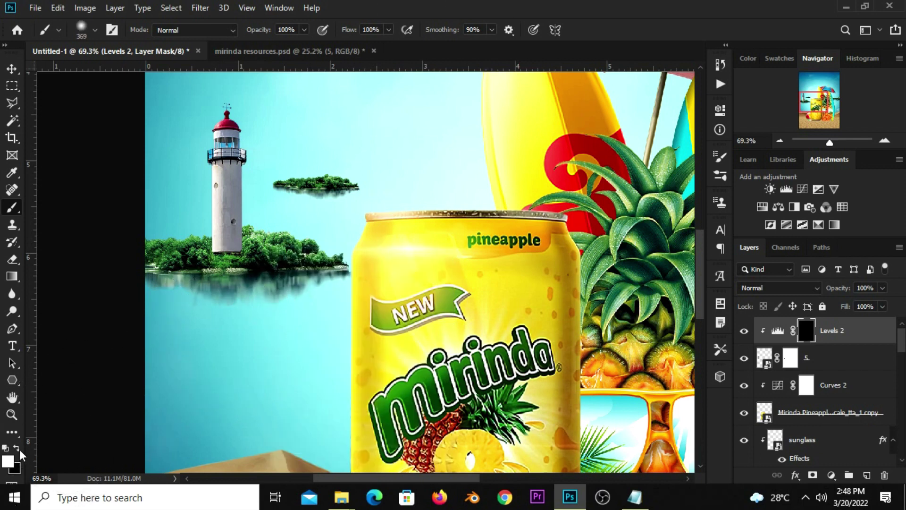
drag(202, 304, 206, 319)
Refine the Levels mask with a 175 px brush, swapping black and white, then view the whole poster
key(bracketleft)
key(bracketleft)
key(bracketleft)
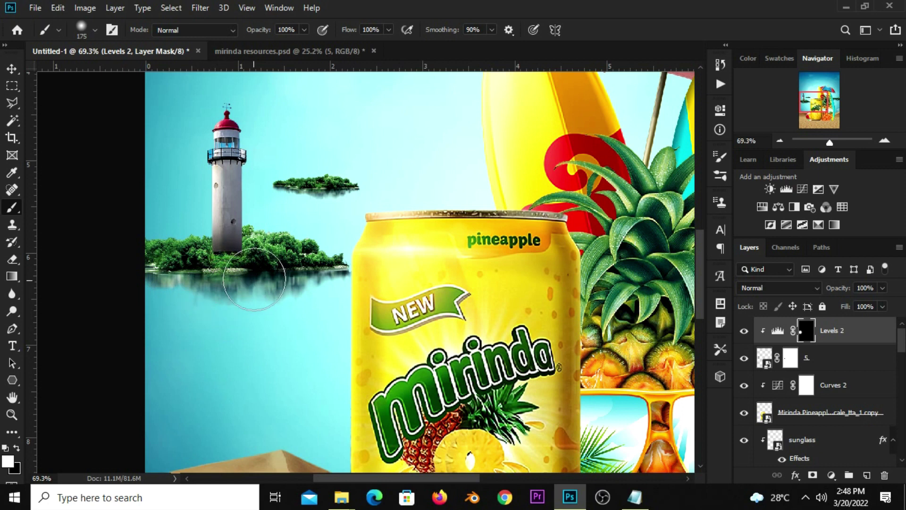
scroll(237, 306, down, 3)
scroll(237, 307, down, 2)
scroll(235, 304, down, 2)
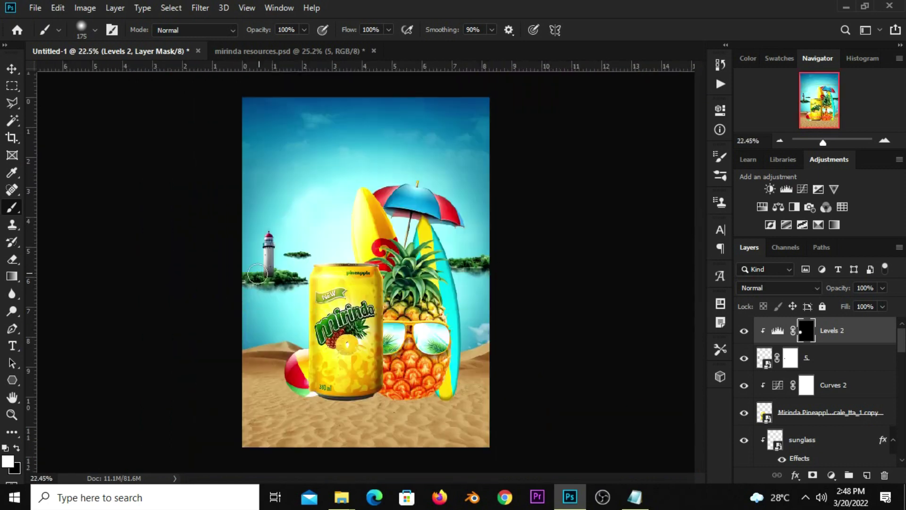
scroll(273, 298, up, 2)
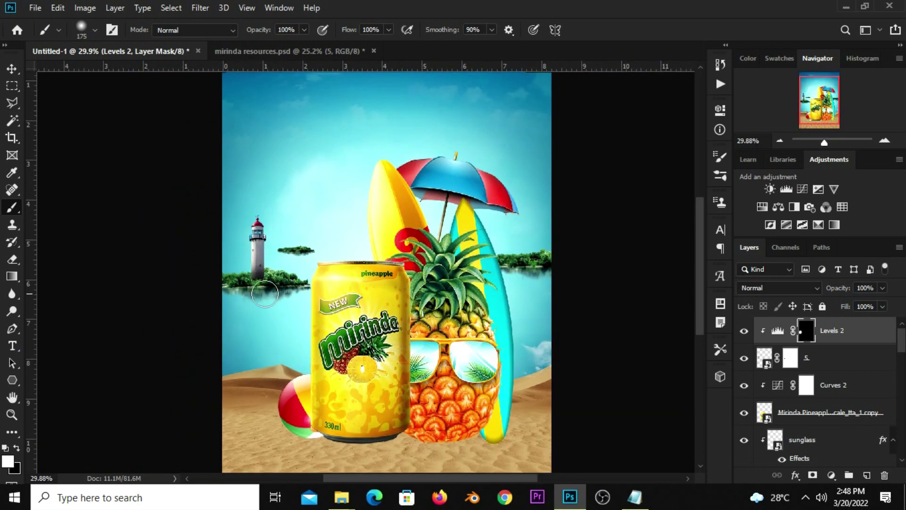
key(x)
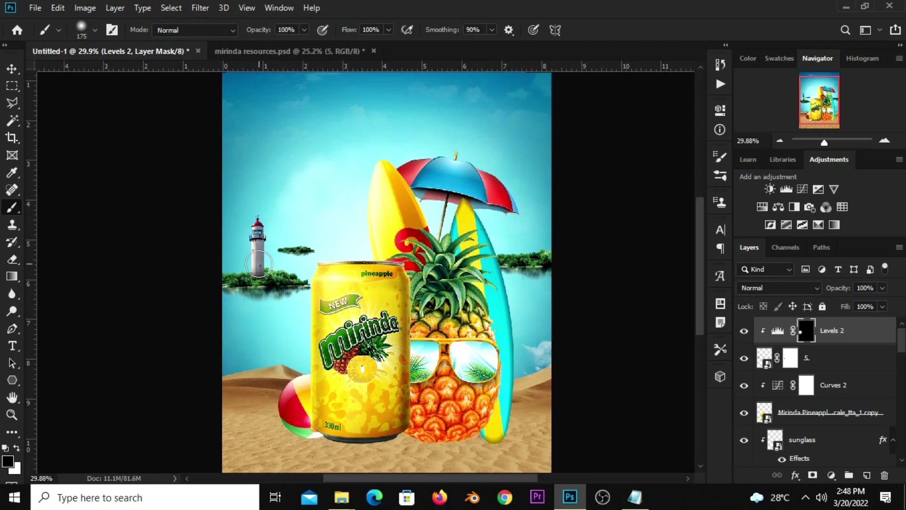
scroll(254, 286, up, 2)
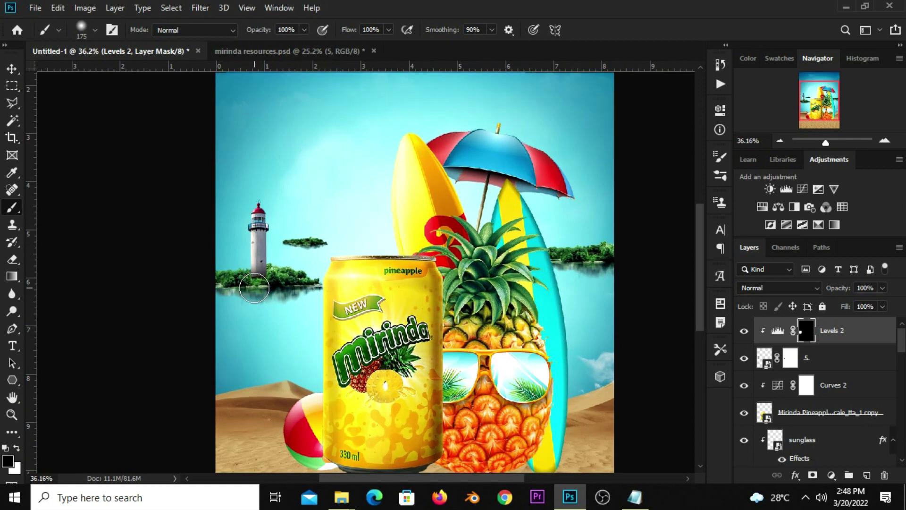
key(x)
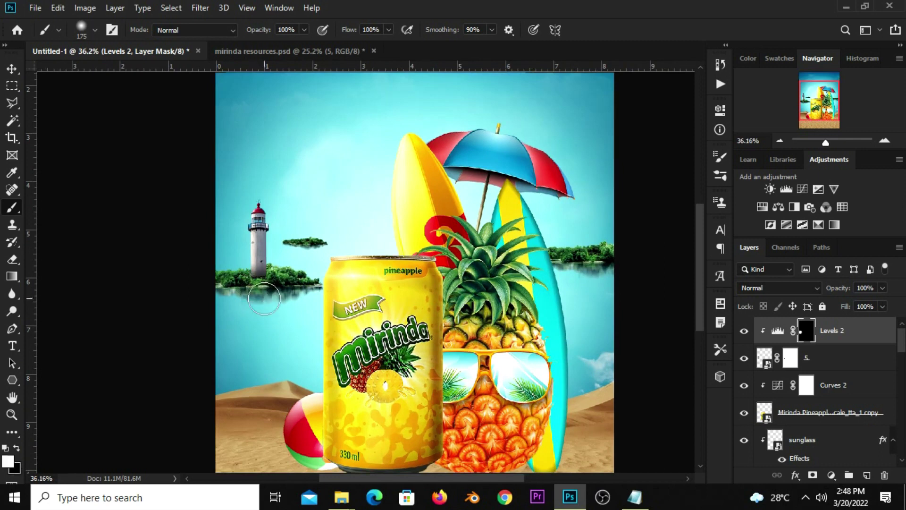
click(12, 69)
click(48, 70)
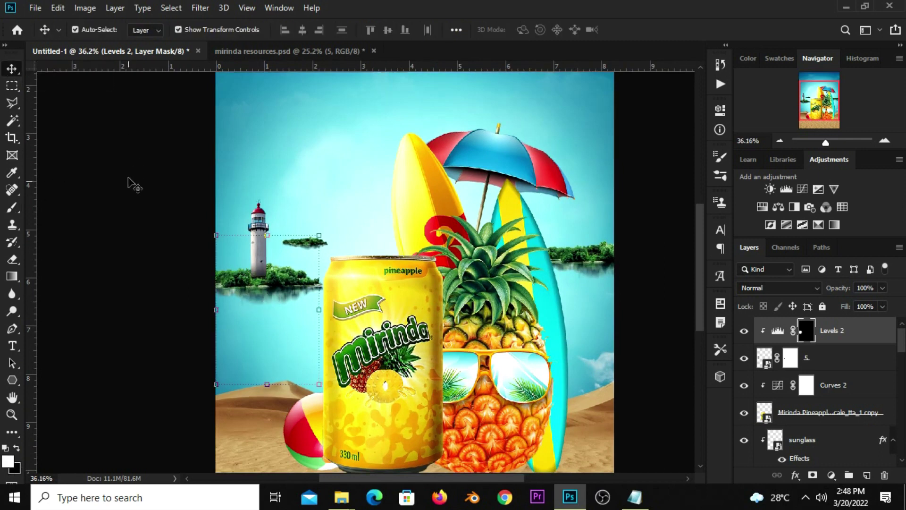
click(128, 204)
key(ctrl+minus)
key(ctrl+minus)
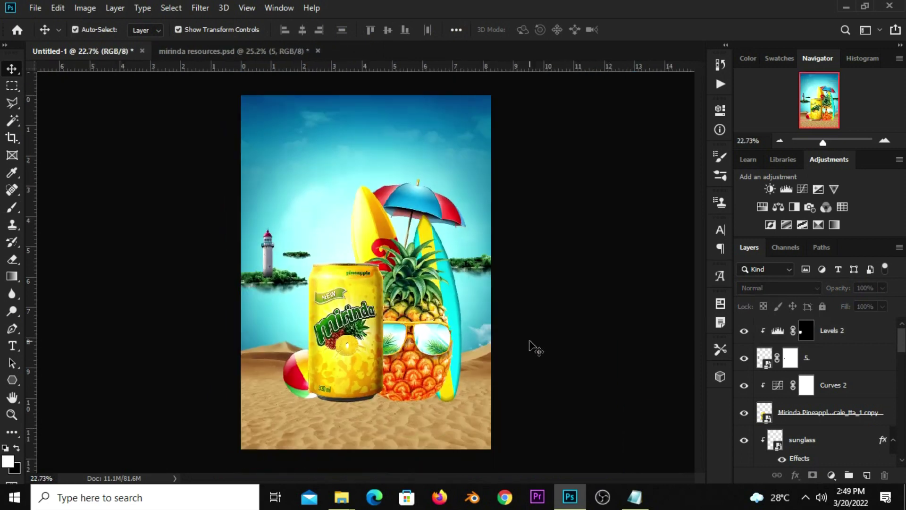
Move the balloon beside the lighthouse in the resources file, then paste the Mirinda logo into the poster
click(237, 52)
click(246, 176)
drag(247, 174, 286, 223)
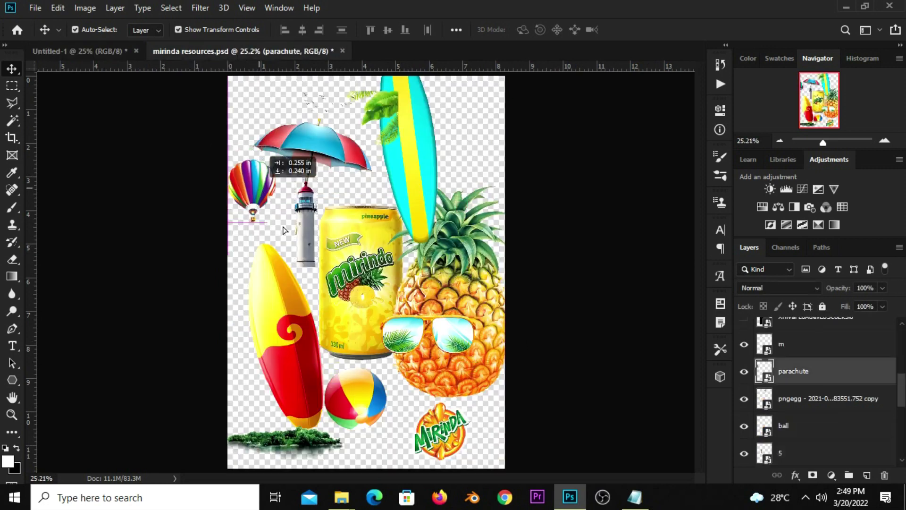
click(453, 431)
drag(452, 432, 452, 405)
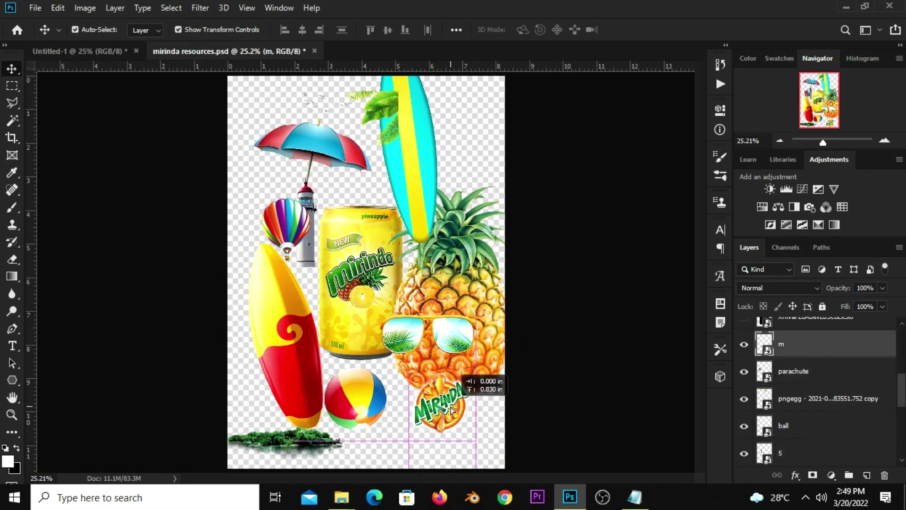
key(ctrl)
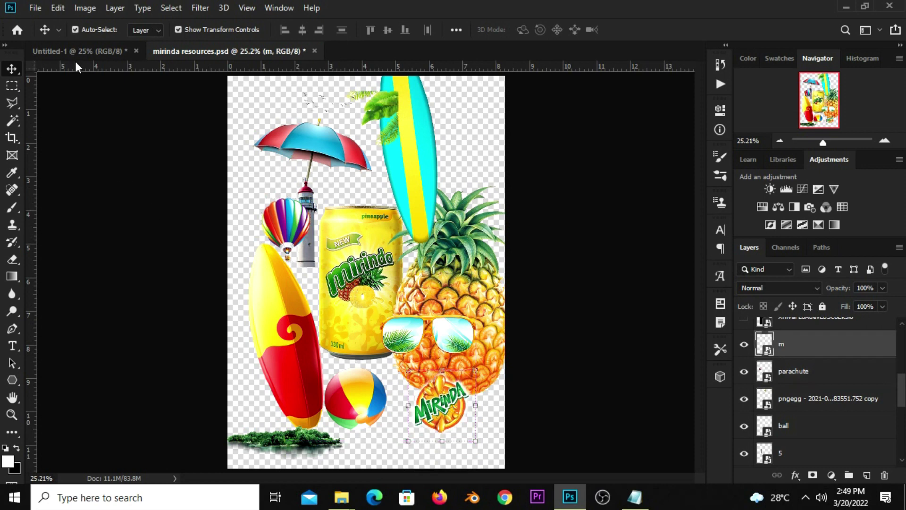
click(79, 54)
key(ctrl+v)
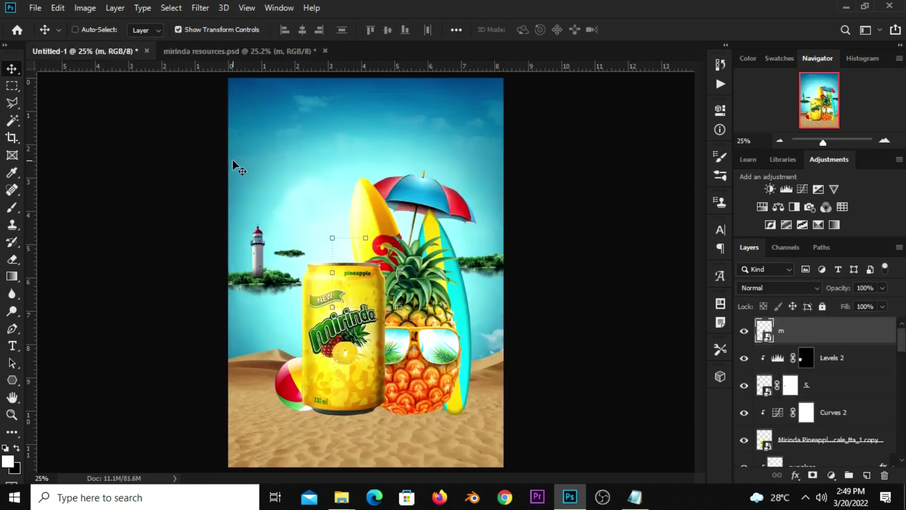
Place the logo top-left as a smart object scaled to about 59%
drag(387, 277, 314, 142)
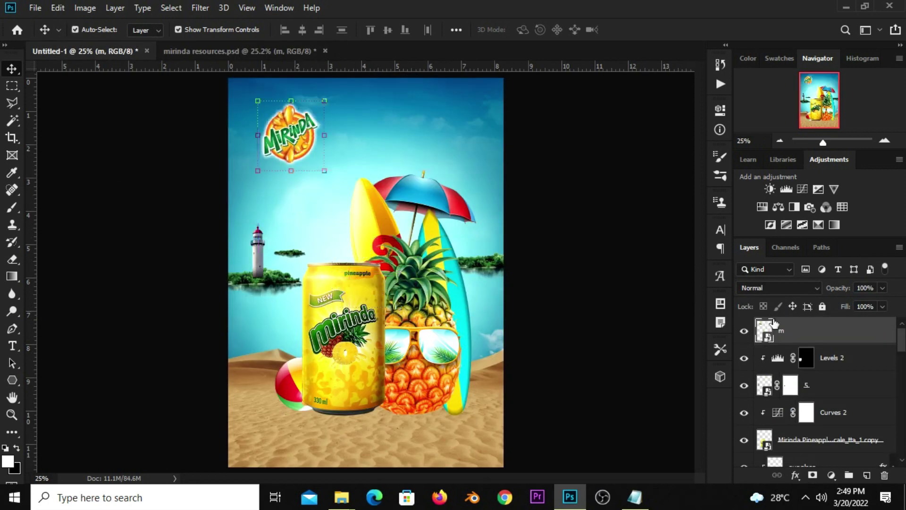
right_click(794, 334)
click(695, 143)
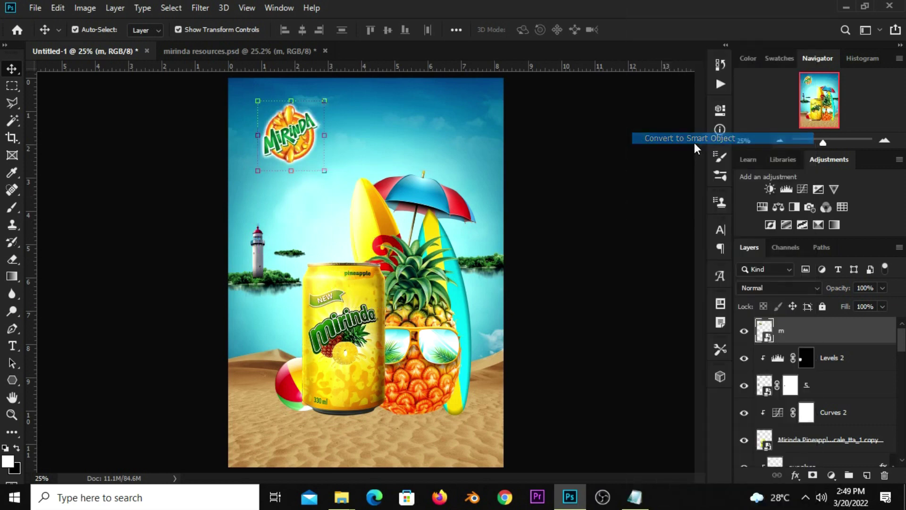
key(ctrl+t)
mouse_move(324, 101)
mouse_down()
mouse_move(297, 130)
mouse_move(279, 119)
mouse_up()
key(Return)
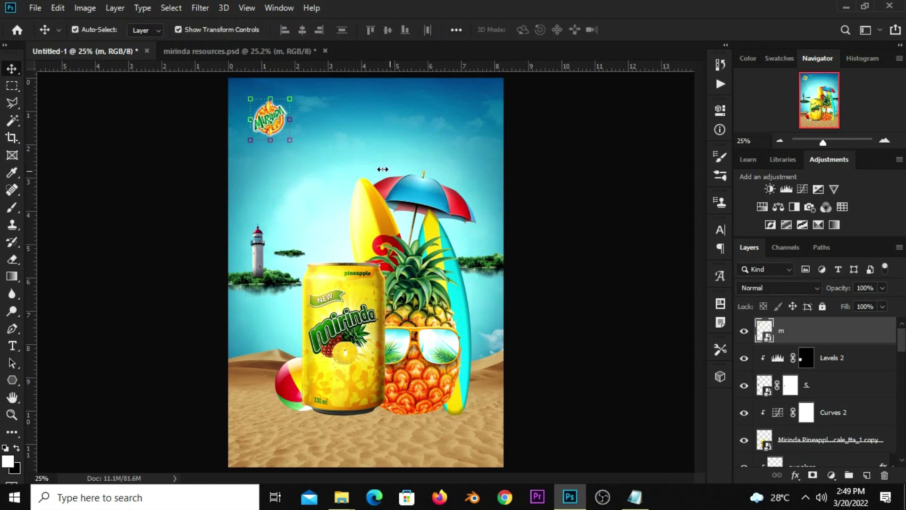
key(shift+Up)
key(shift+Up)
key(shift+Up)
key(shift+Left)
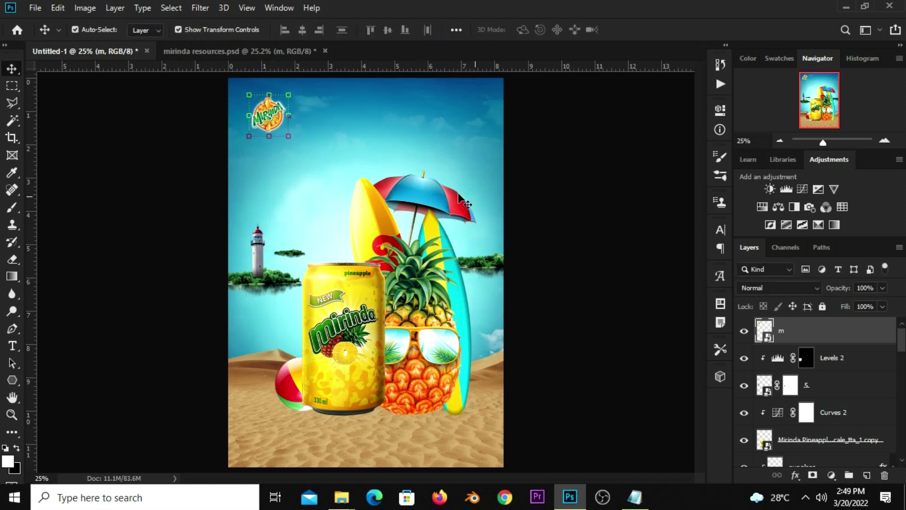
click(572, 216)
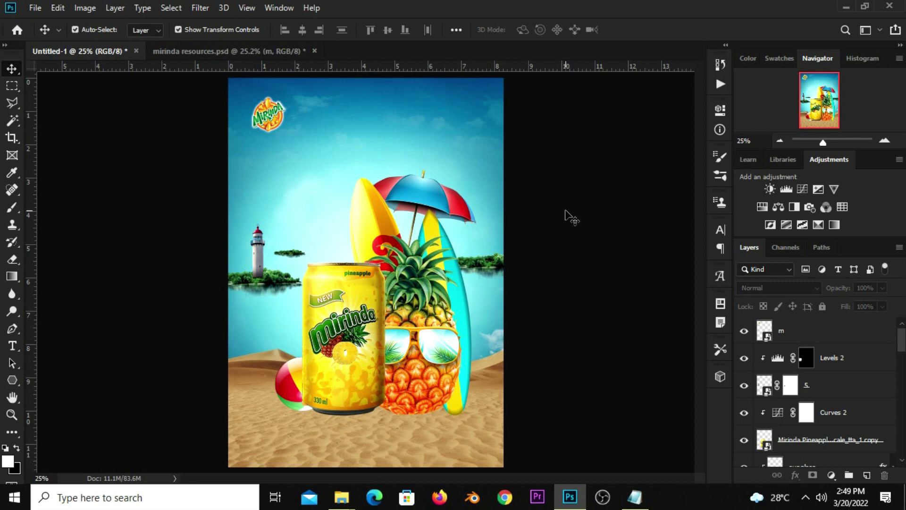
scroll(573, 336, down, 1)
scroll(557, 359, up, 1)
Paste the palm leaves into the poster's top-right corner as an enlarged smart object
click(285, 50)
click(387, 143)
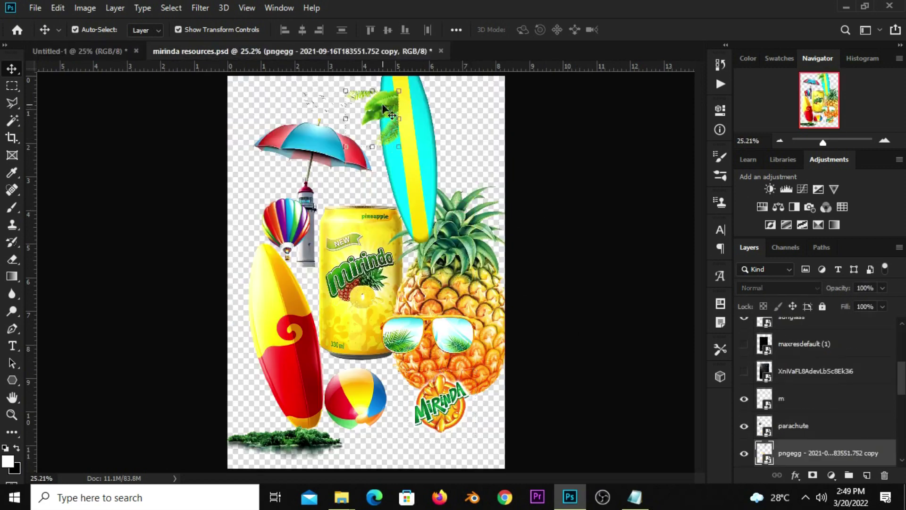
click(112, 52)
key(ctrl+v)
drag(376, 258, 480, 102)
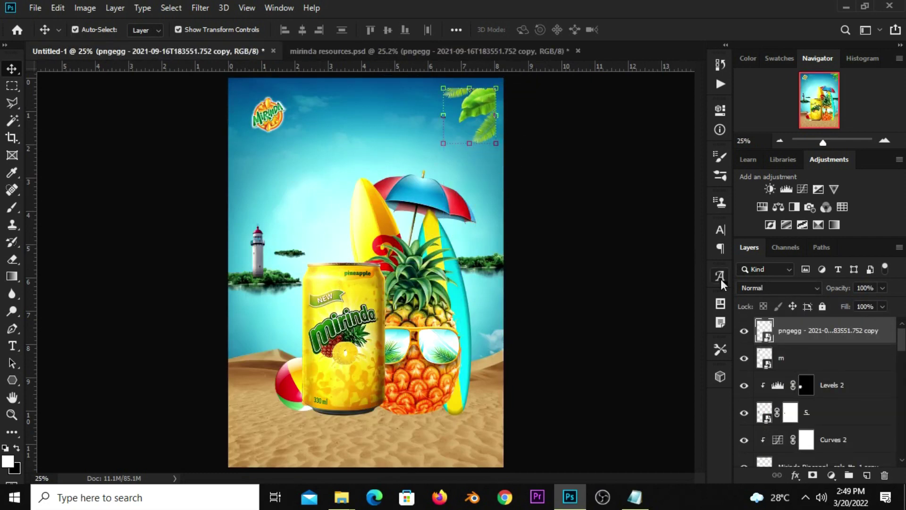
right_click(809, 339)
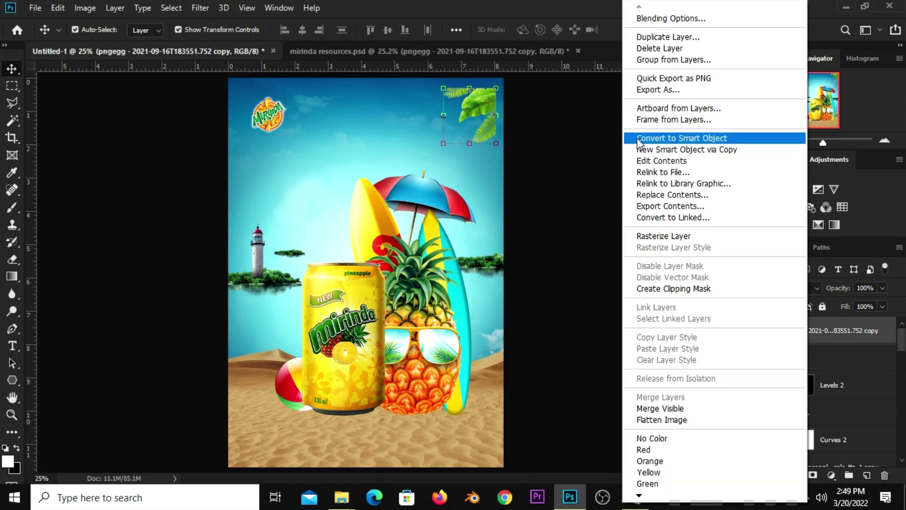
click(642, 141)
mouse_move(442, 142)
mouse_down()
mouse_move(426, 161)
mouse_move(463, 127)
mouse_up()
key(Return)
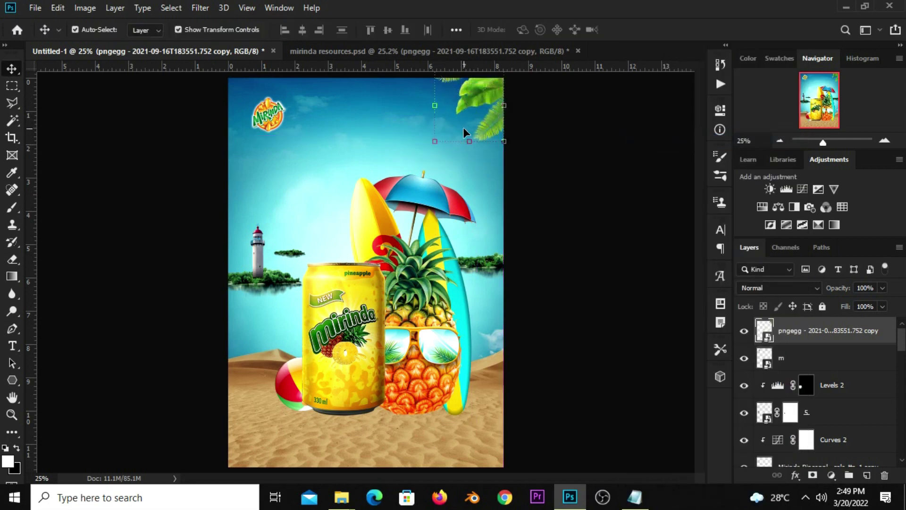
Add a Curves adjustment with an S-curve to boost the palm leaves' contrast
click(831, 474)
click(827, 302)
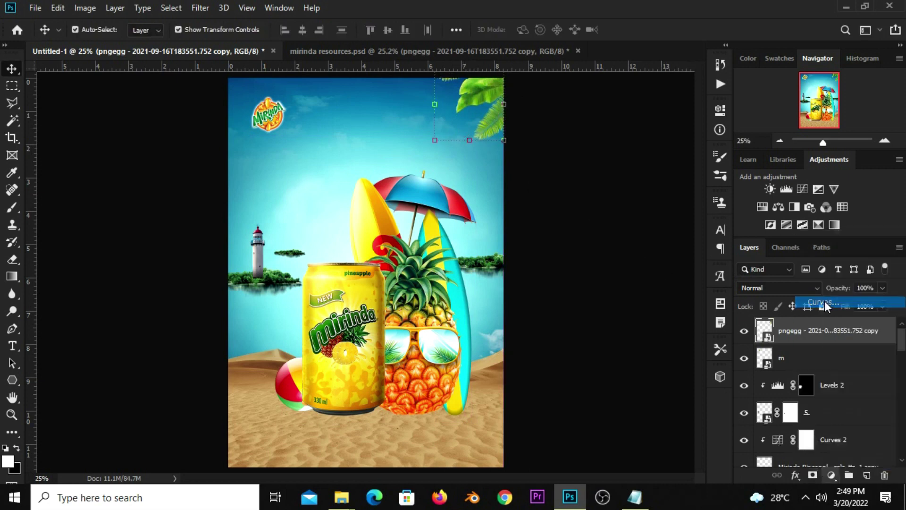
drag(603, 287, 607, 276)
drag(638, 242, 641, 230)
click(664, 331)
click(663, 332)
click(663, 332)
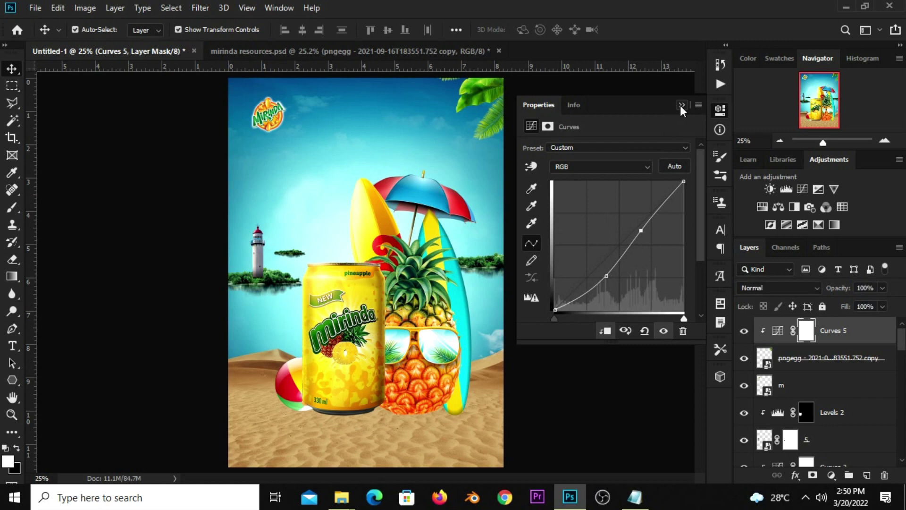
click(680, 105)
click(613, 276)
scroll(613, 276, down, 1)
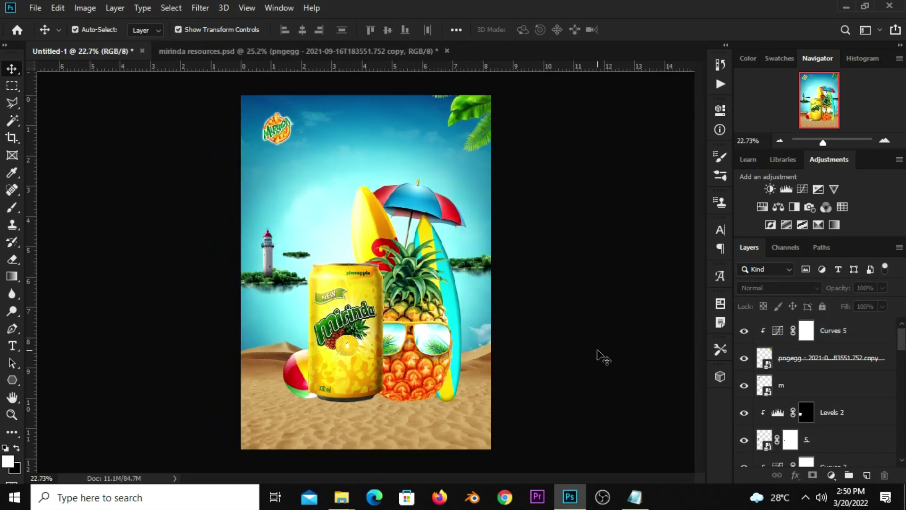
Select the sunglass layer and toggle its visibility to compare
scroll(603, 357, up, 1)
click(378, 353)
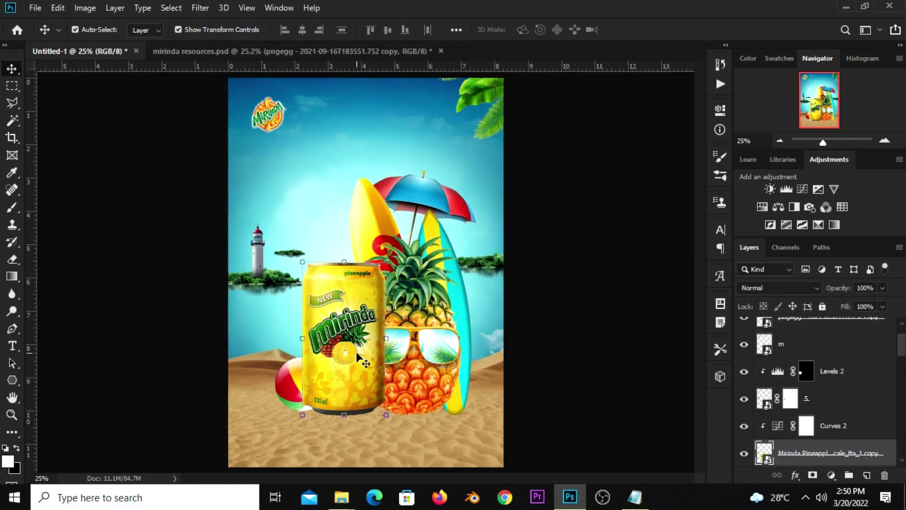
scroll(793, 425, down, 1)
scroll(817, 428, down, 1)
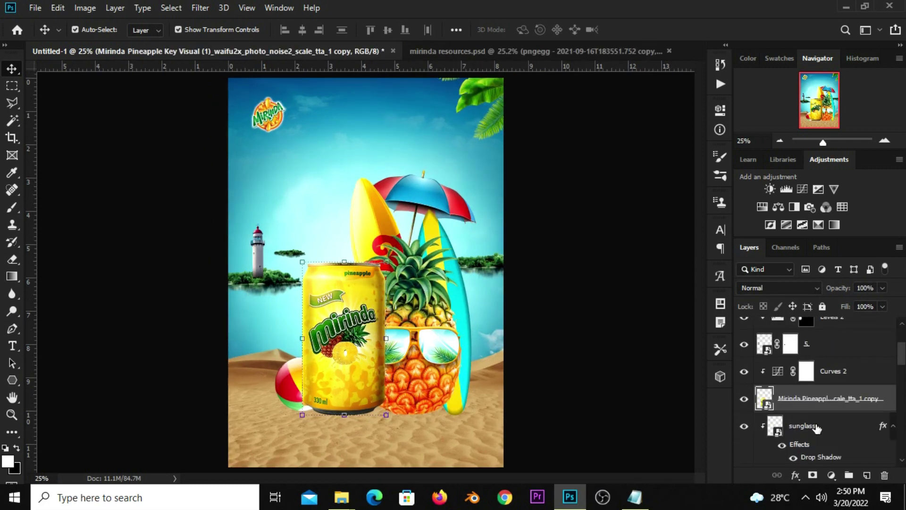
click(763, 430)
click(744, 426)
scroll(783, 418, down, 2)
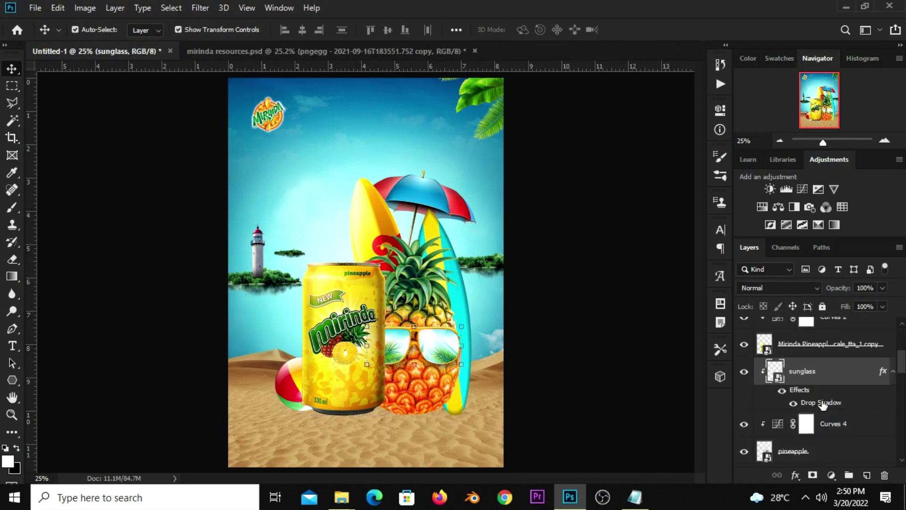
Set the sunglasses' drop shadow to 13 px distance and 18 px size
double_click(822, 402)
click(589, 206)
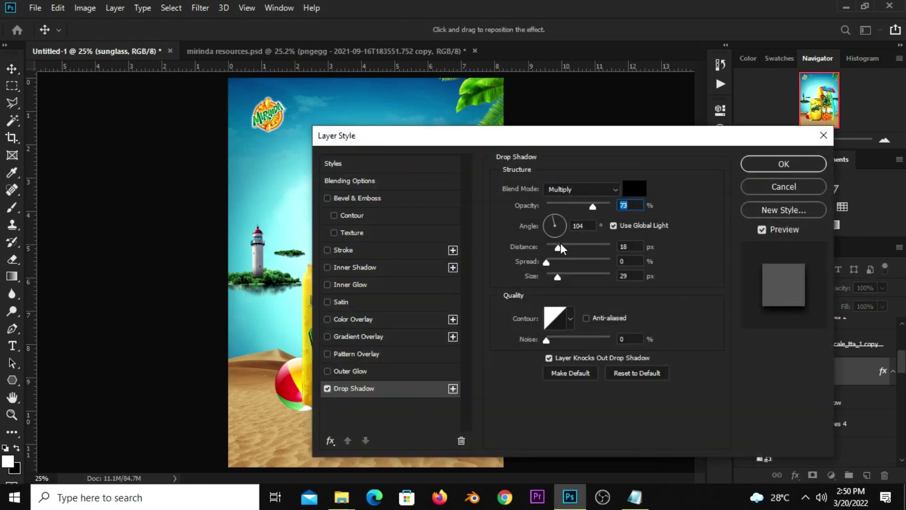
drag(559, 246, 556, 247)
click(556, 276)
click(756, 167)
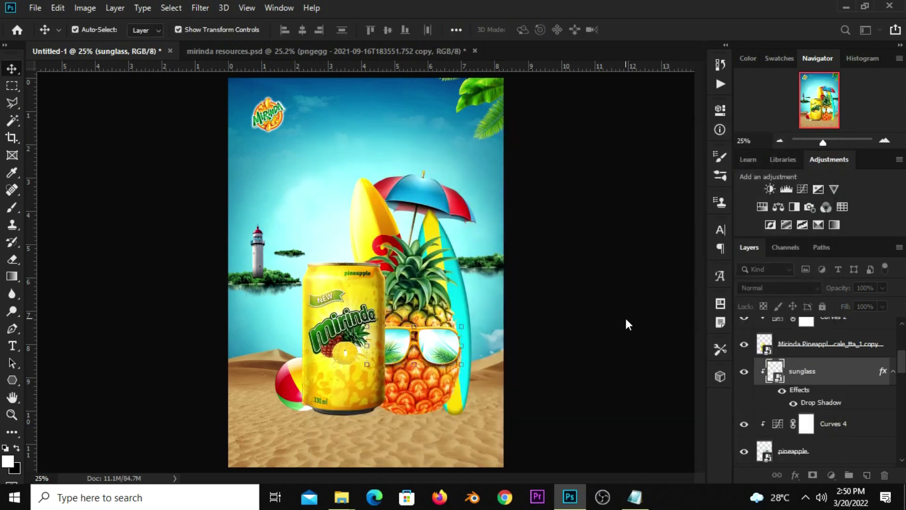
Lower the sunglasses' drop shadow opacity to 64%
double_click(818, 402)
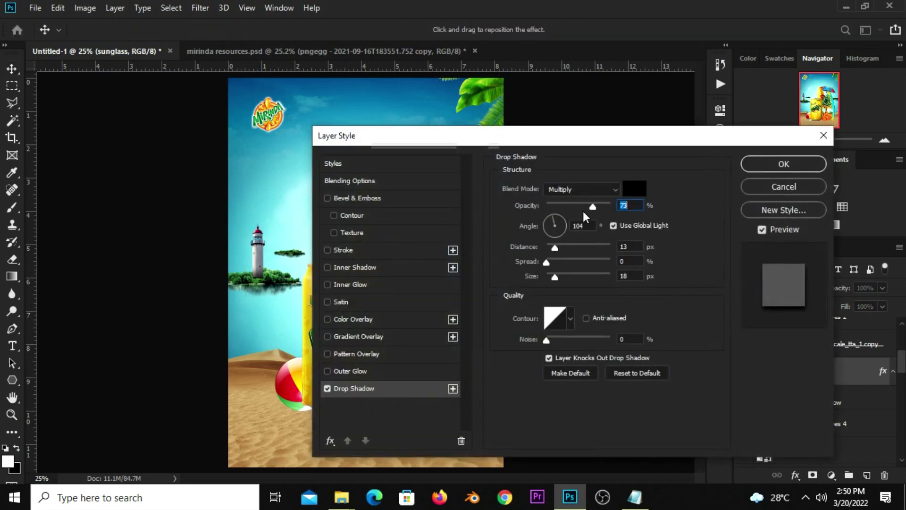
drag(584, 206, 587, 208)
click(764, 164)
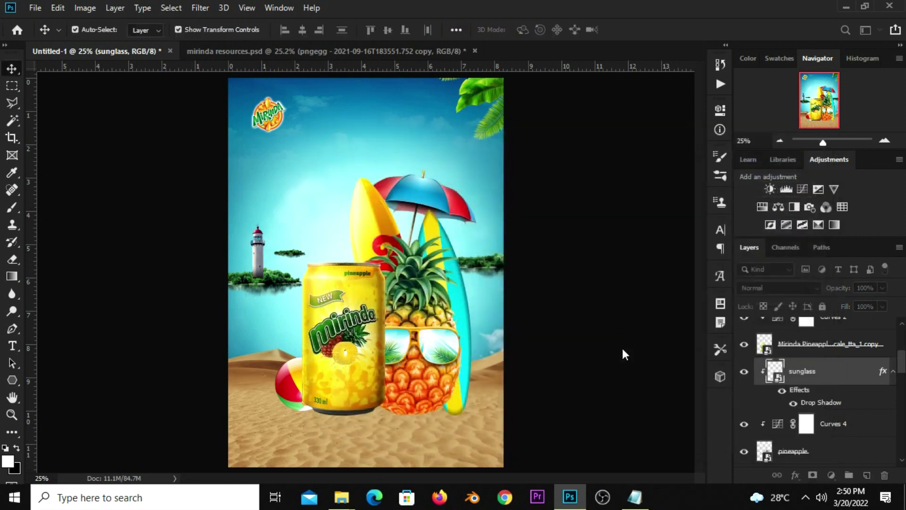
click(607, 382)
scroll(608, 382, down, 1)
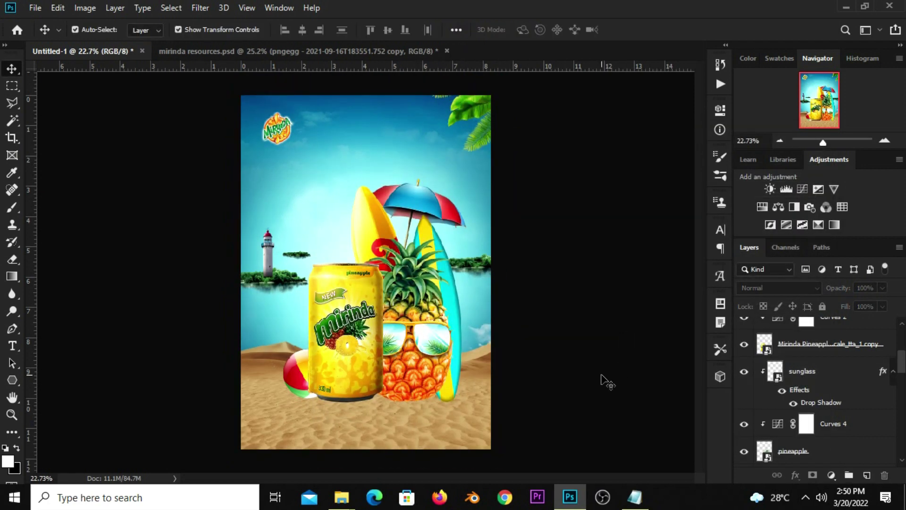
scroll(608, 382, up, 1)
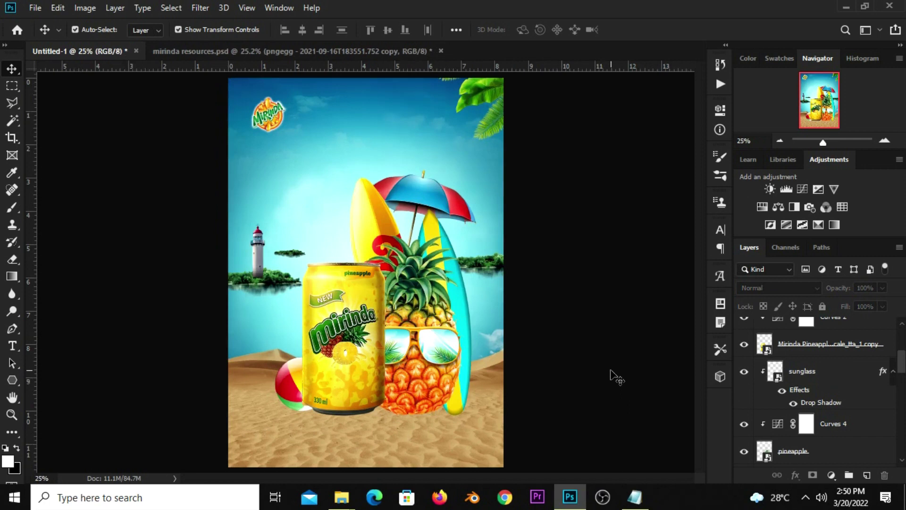
Add a new empty Layer 2 above the sunglass layer
click(346, 365)
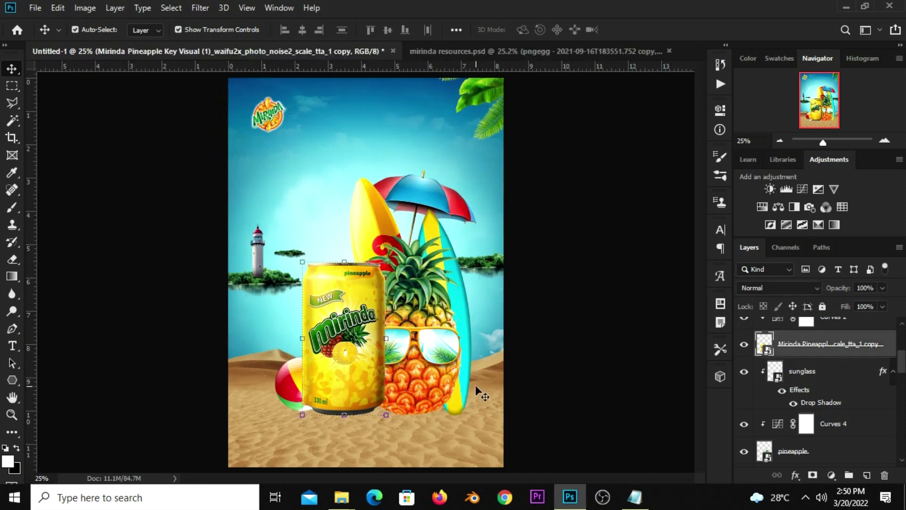
click(744, 350)
click(840, 403)
click(868, 476)
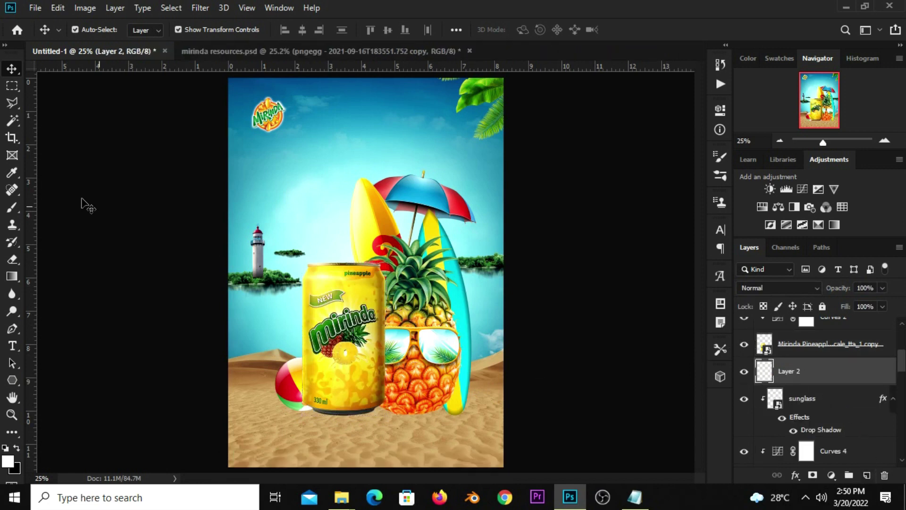
Set up an 815 px brush painting black (000000) at 62% opacity
click(15, 209)
click(66, 209)
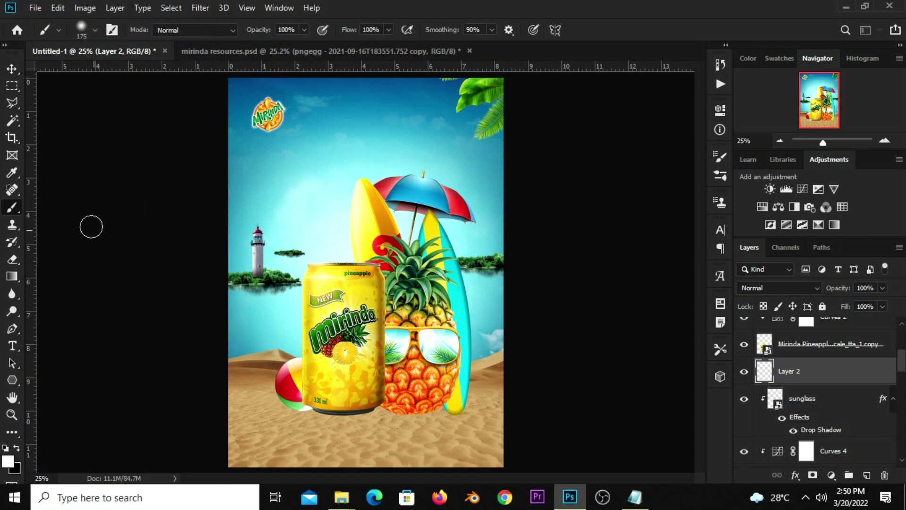
drag(234, 336, 287, 330)
click(16, 447)
click(10, 462)
click(715, 311)
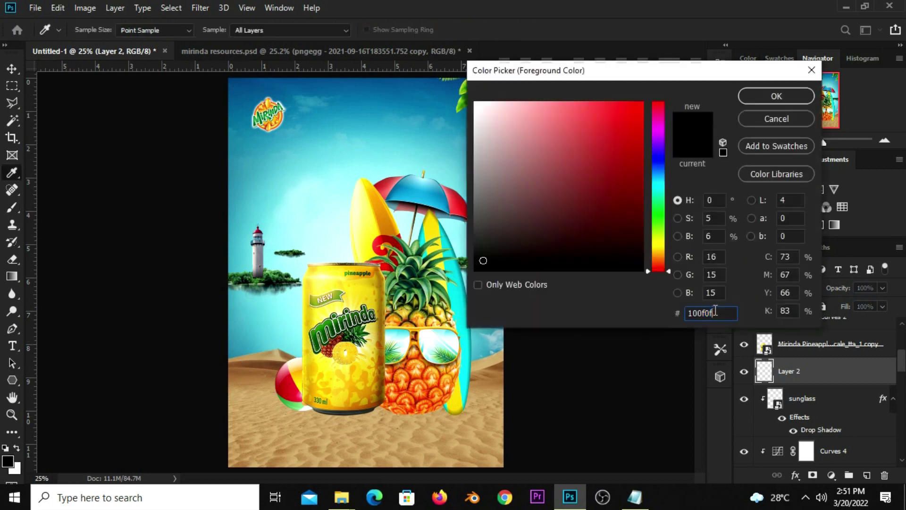
text(000000)
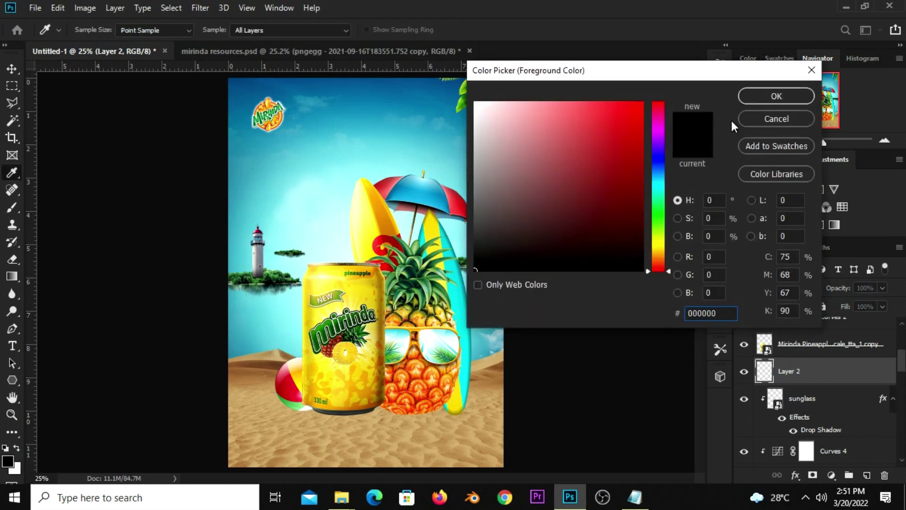
click(755, 96)
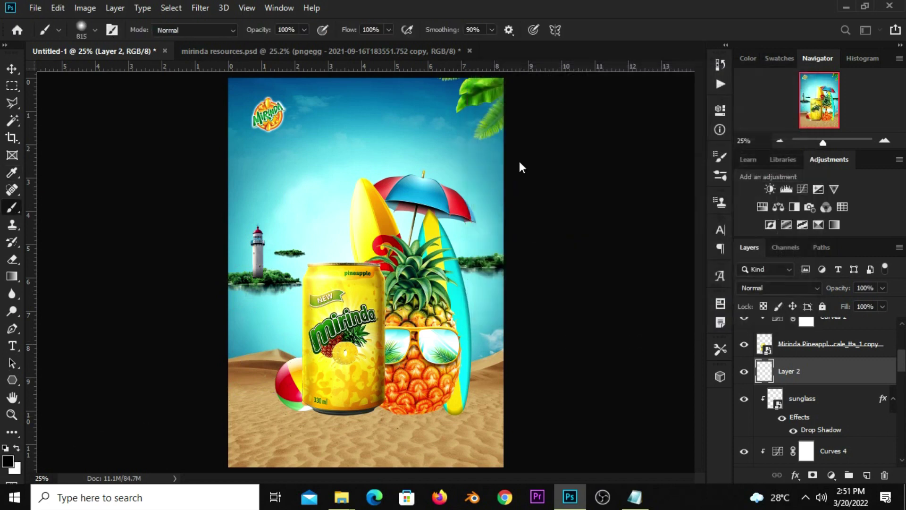
click(303, 30)
key(bracketleft)
key(bracketleft)
key(bracketleft)
key(bracketleft)
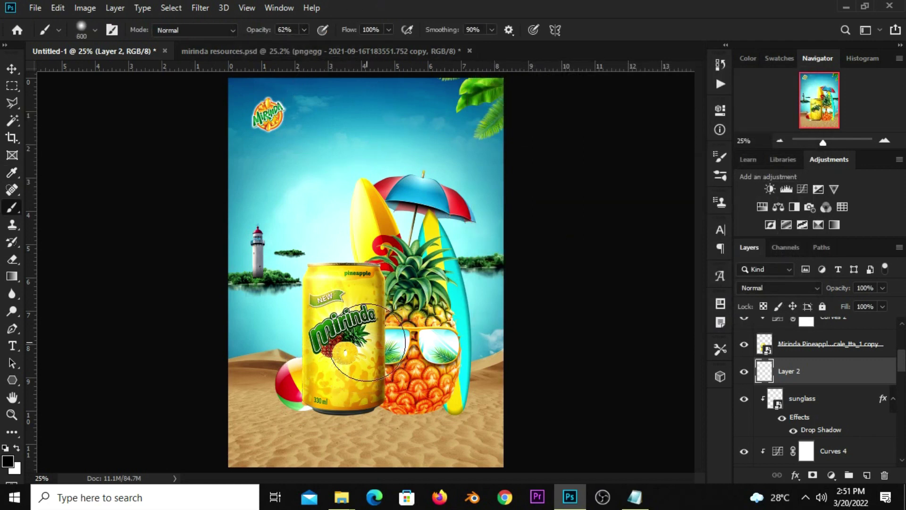
Paint shadow strokes over the can and its base, with Layer 2 at 91% opacity
scroll(378, 293, up, 1)
scroll(373, 258, up, 2)
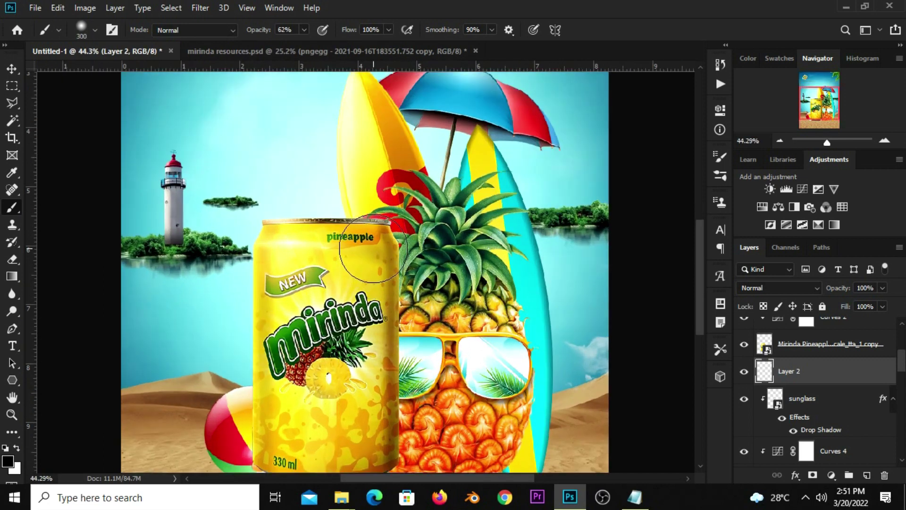
drag(373, 257, 371, 387)
scroll(371, 387, down, 2)
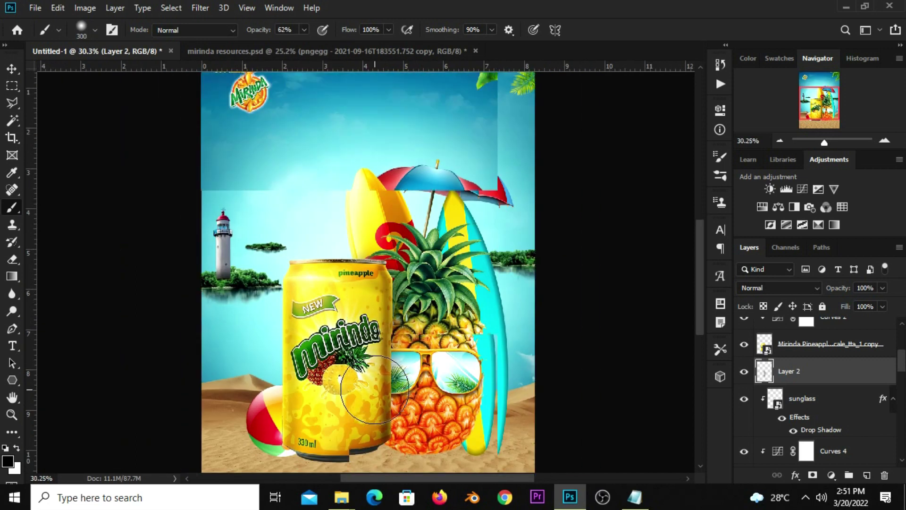
drag(369, 427, 363, 360)
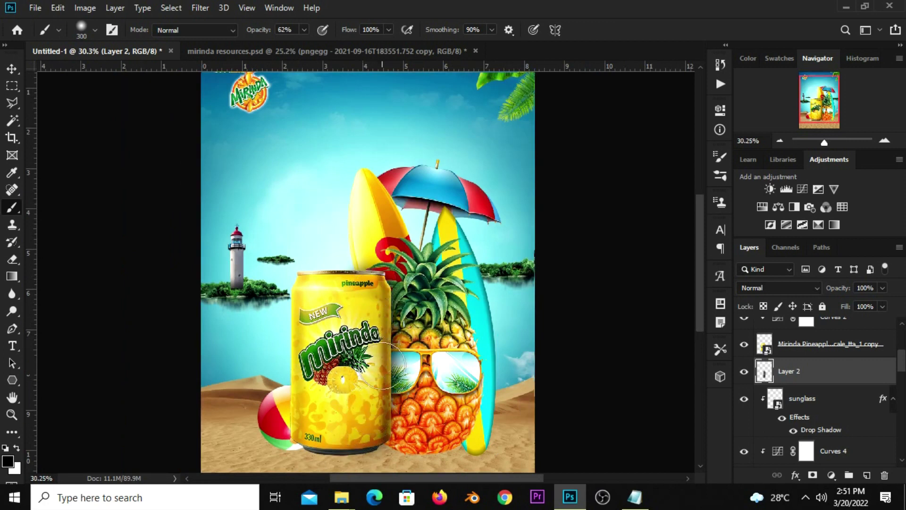
click(745, 372)
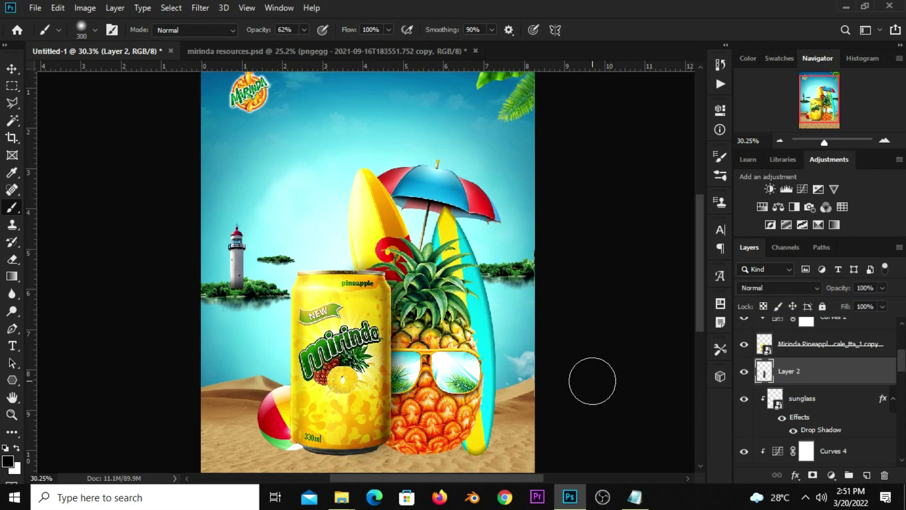
drag(883, 303, 878, 304)
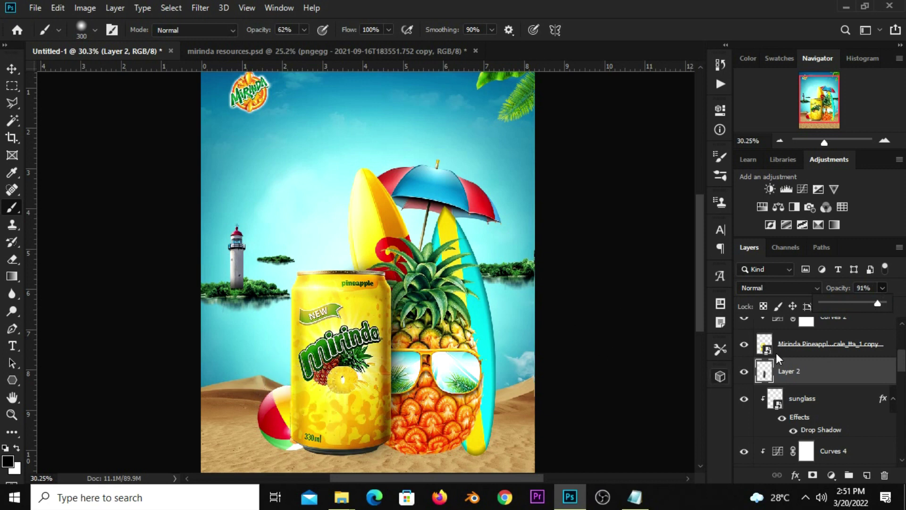
click(881, 289)
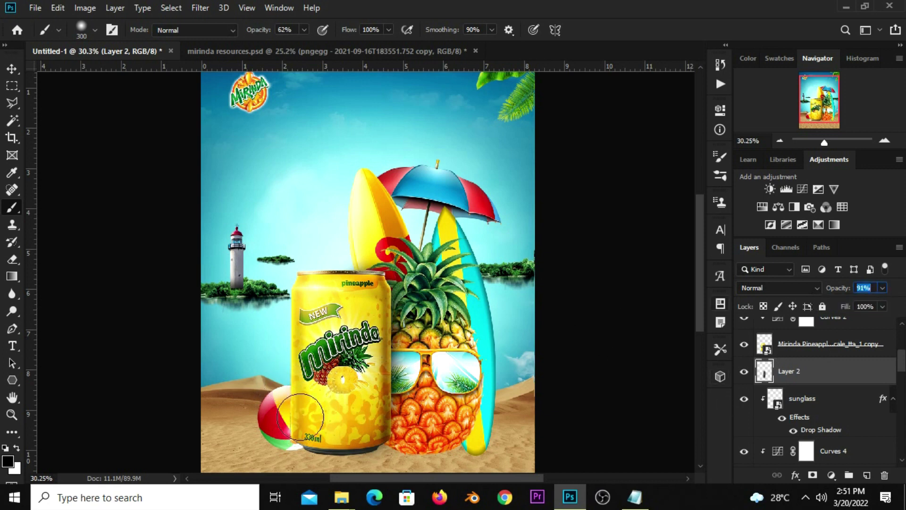
drag(307, 429, 338, 416)
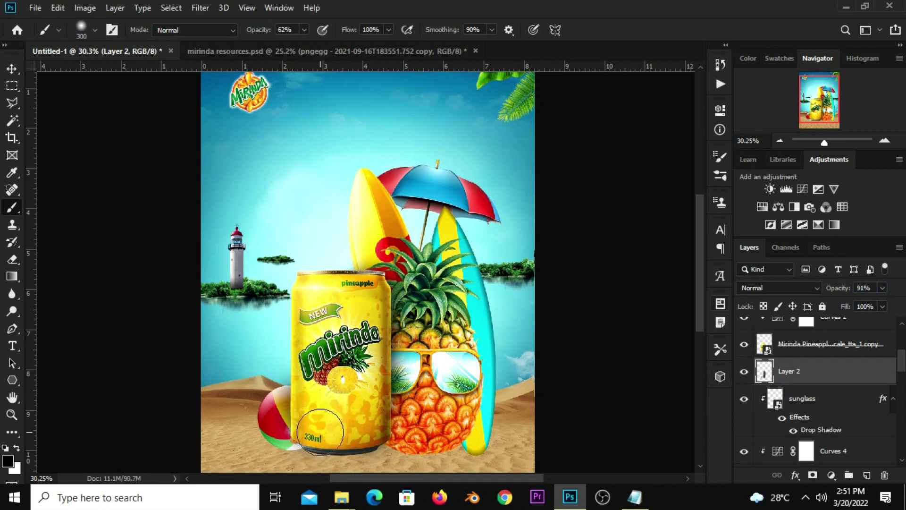
key(bracketleft)
key(bracketleft)
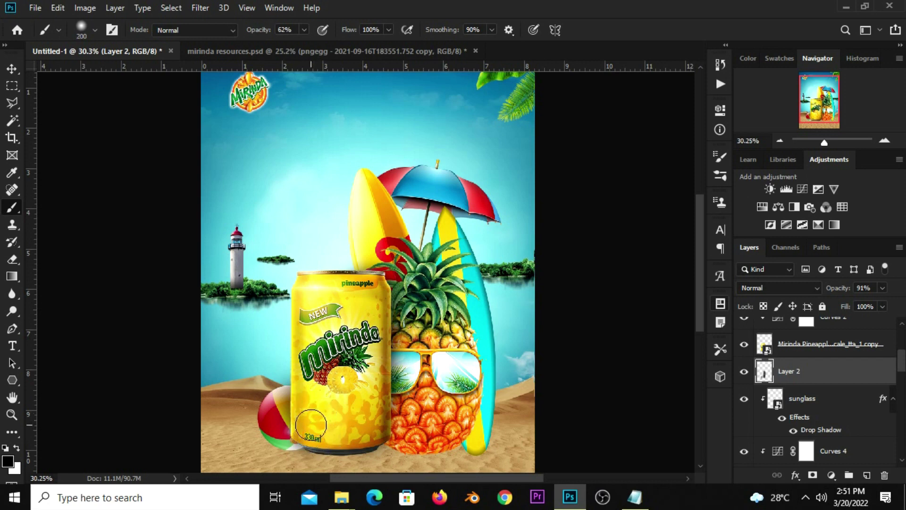
Add a new empty Layer 3 above the layer named 3
key(ctrl+minus)
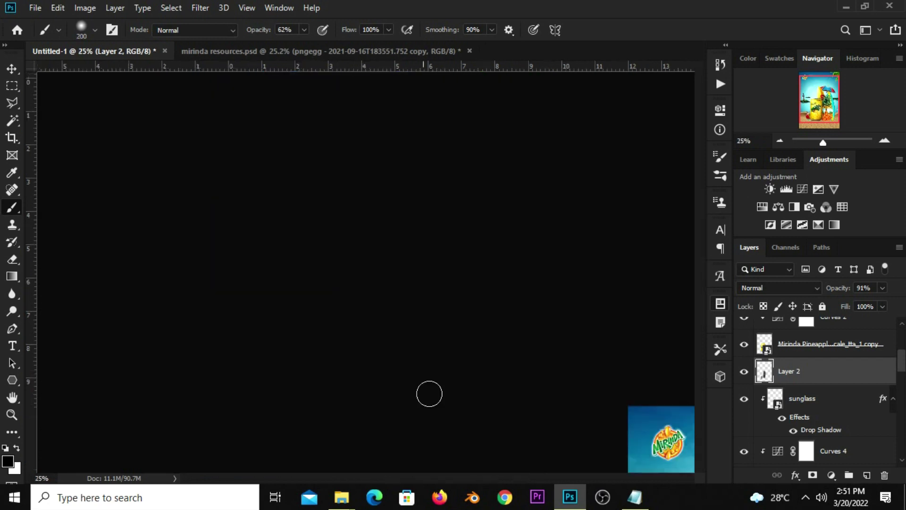
key(ctrl+0)
click(14, 69)
click(47, 69)
click(425, 401)
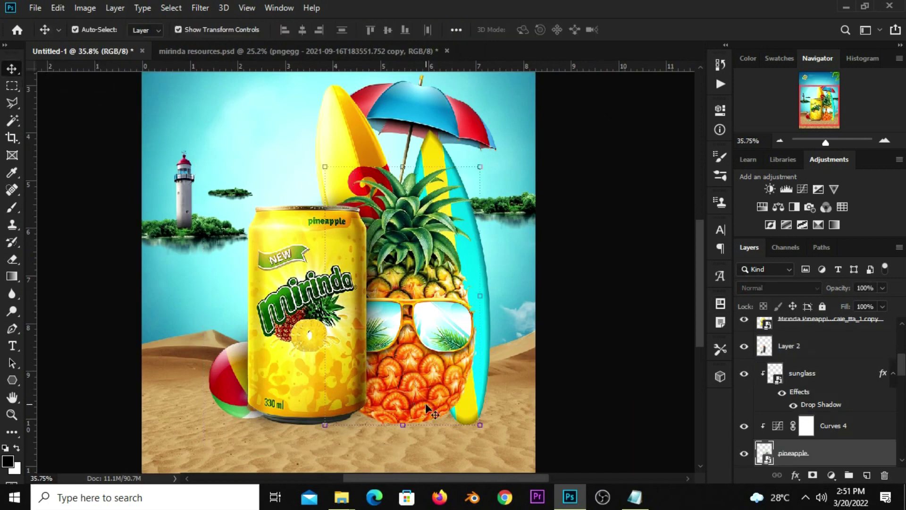
click(744, 425)
scroll(809, 435, down, 1)
click(843, 432)
click(867, 475)
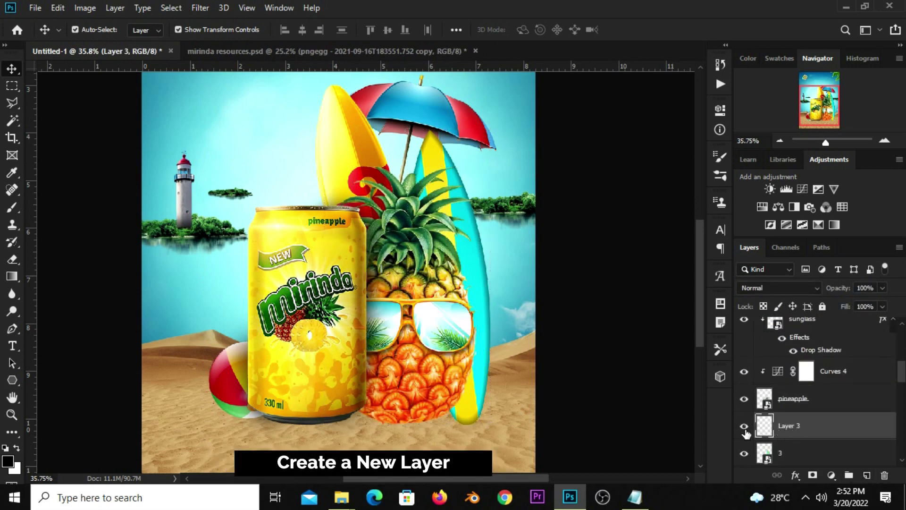
Paint soft black shading behind the pineapple, enlarging the brush to 400 px
click(12, 206)
click(53, 215)
right_click(12, 207)
click(74, 209)
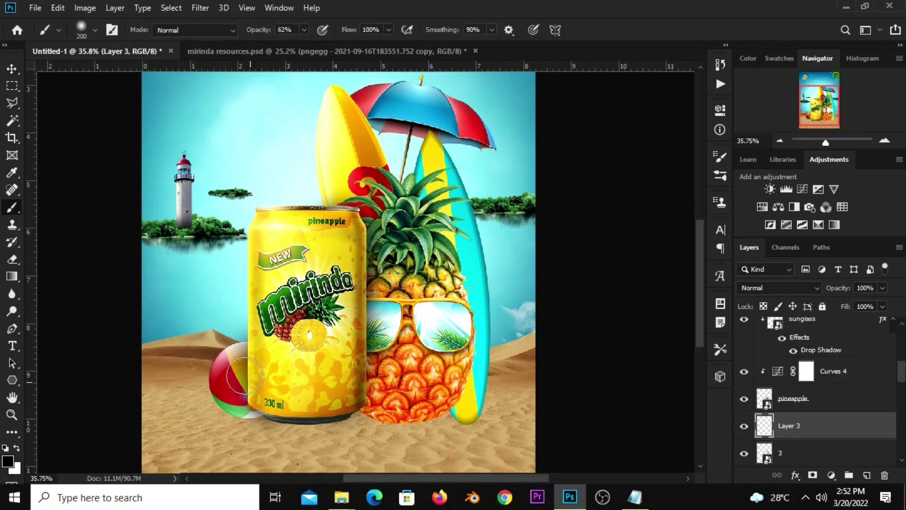
mouse_move(433, 365)
mouse_down()
mouse_move(446, 371)
mouse_move(430, 406)
mouse_move(458, 357)
mouse_up()
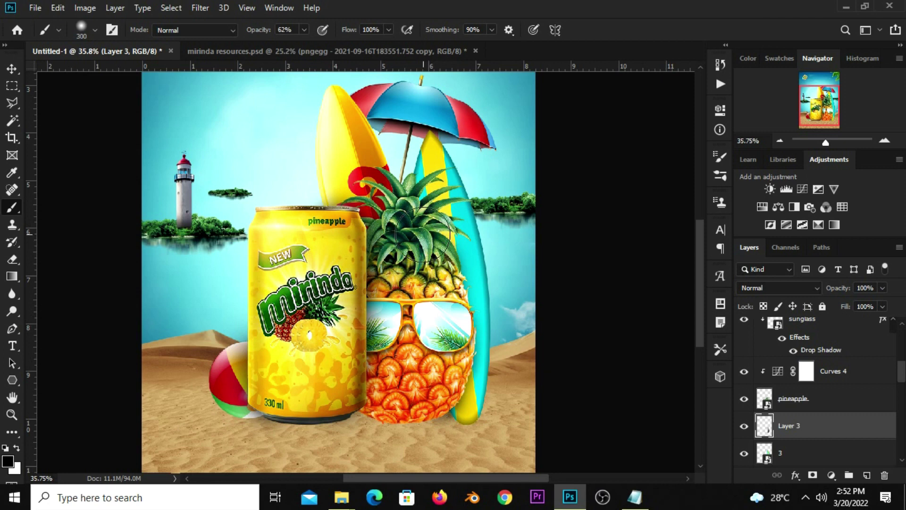
key(bracketright)
key(bracketright)
key(bracketright)
mouse_move(430, 305)
mouse_down()
mouse_move(387, 248)
mouse_move(404, 286)
mouse_up()
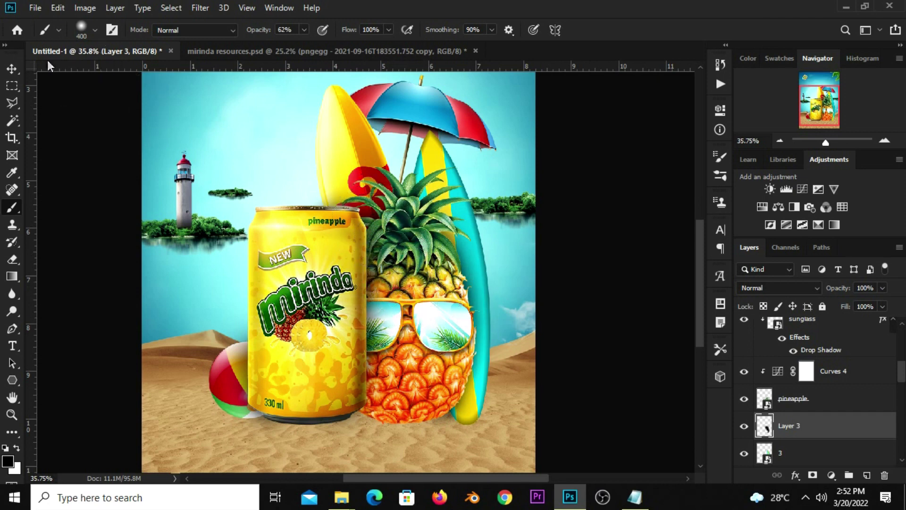
Add a new empty Layer 4 above the ball layer
click(11, 68)
click(332, 146)
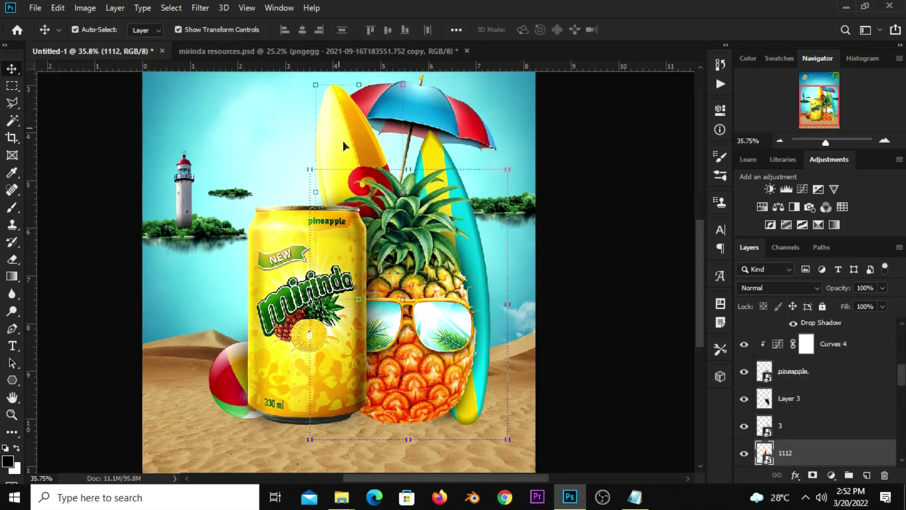
scroll(802, 401, down, 1)
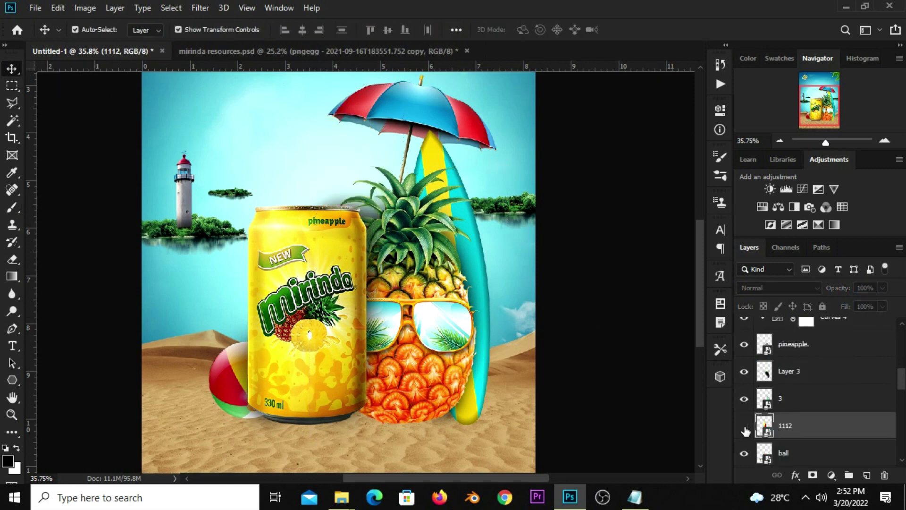
scroll(802, 415, down, 1)
click(835, 435)
click(866, 475)
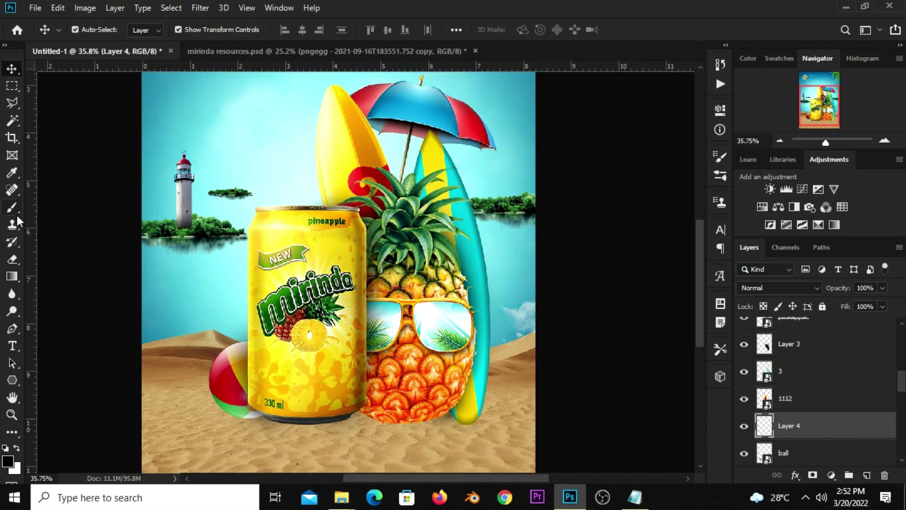
Switch to the soft brush and shrink it to 200 px
right_click(16, 212)
click(39, 208)
scroll(338, 127, up, 1)
key(bracketleft)
key(bracketleft)
key(bracketleft)
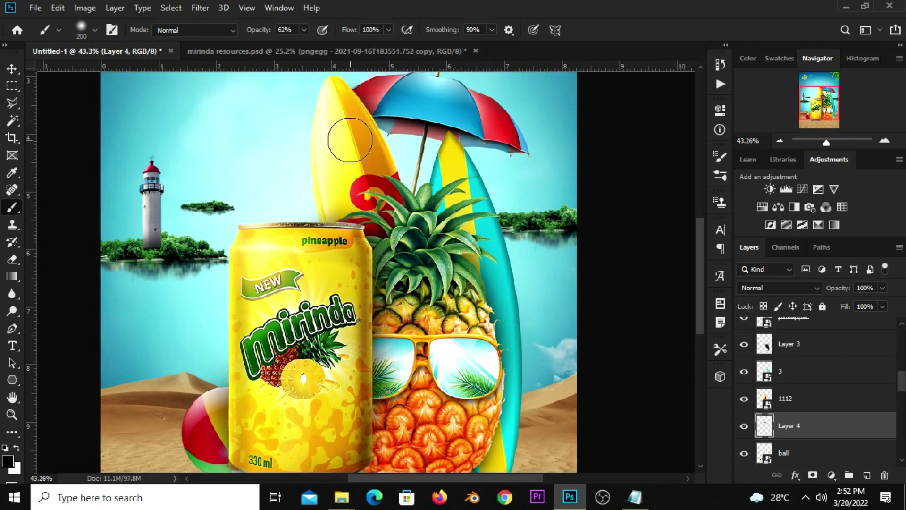
Fit the poster in view and add a new empty Layer 5 above surfboard layer 1112
click(11, 68)
click(634, 307)
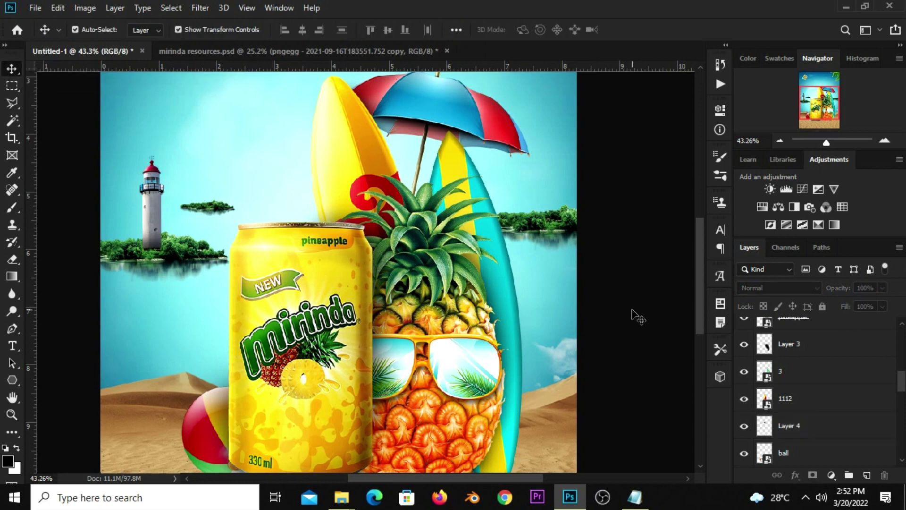
key(ctrl+0)
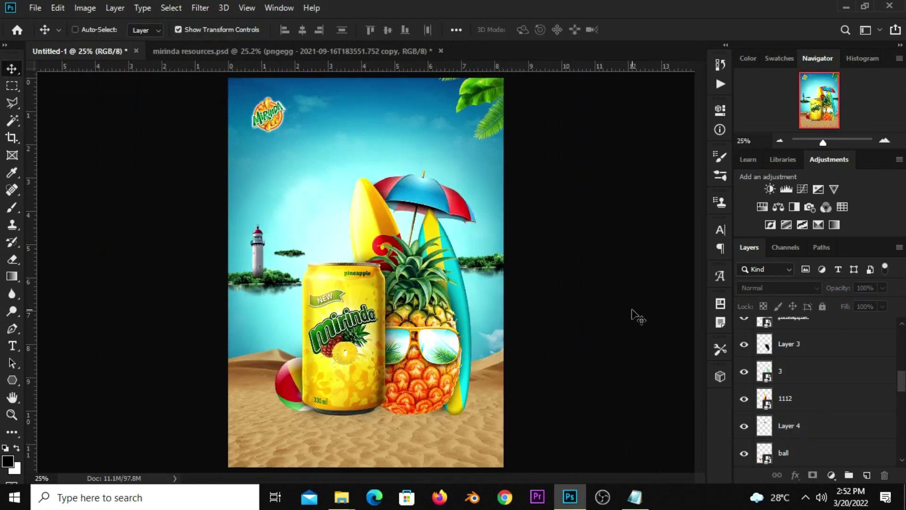
scroll(472, 429, up, 2)
scroll(460, 430, up, 2)
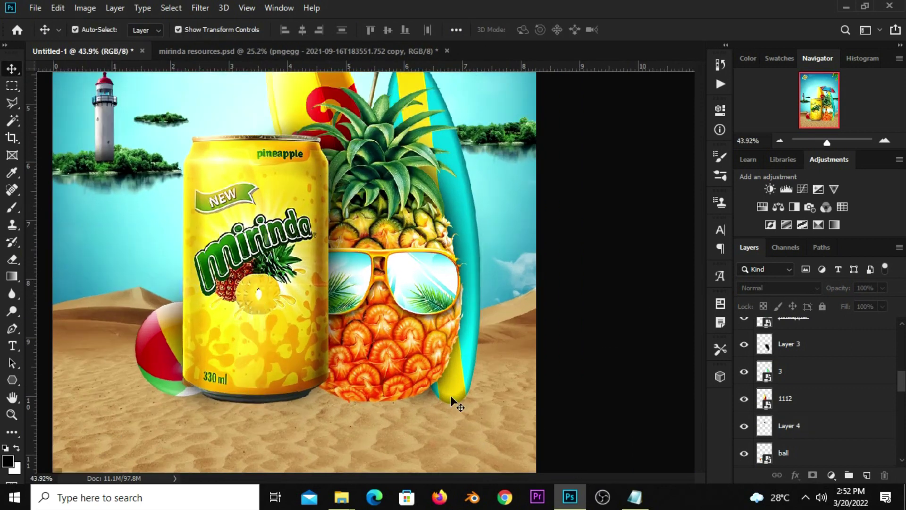
click(453, 399)
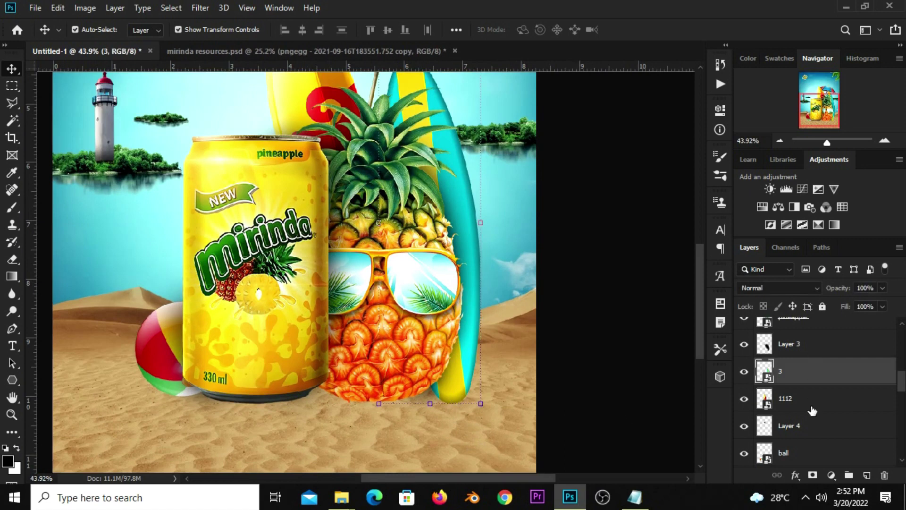
click(812, 407)
click(867, 476)
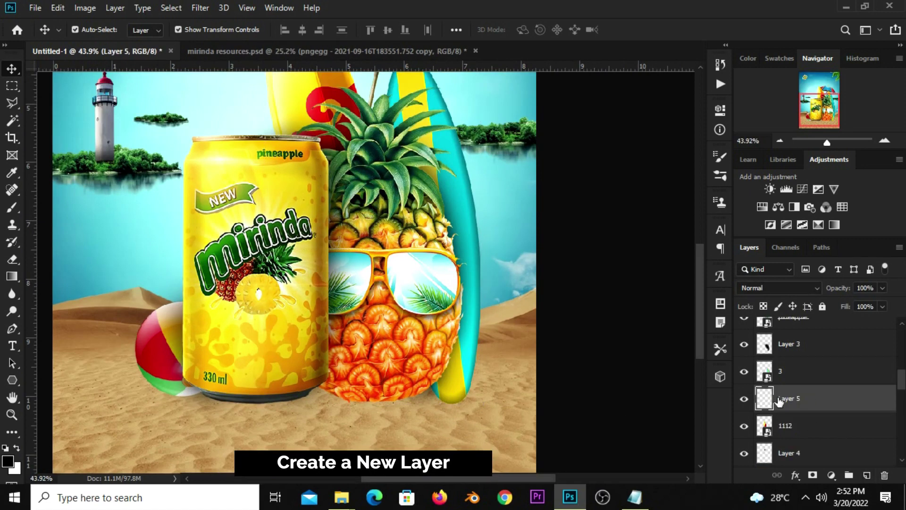
Paint a flat 300 px, 0-roundness shadow under the surfboard at 84% opacity
right_click(13, 207)
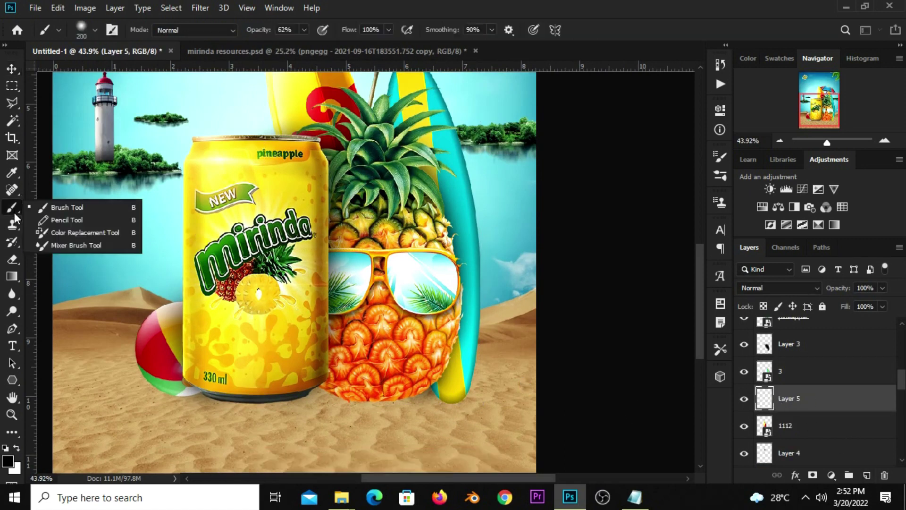
click(50, 212)
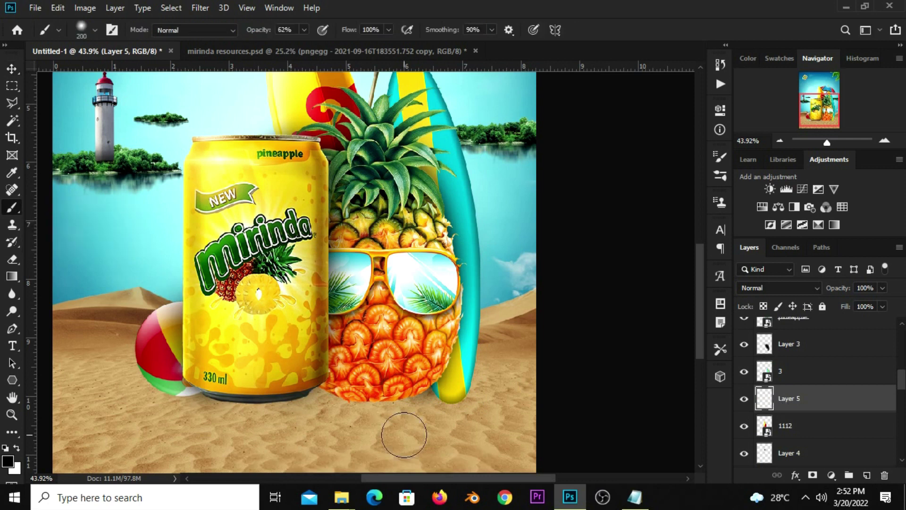
click(716, 158)
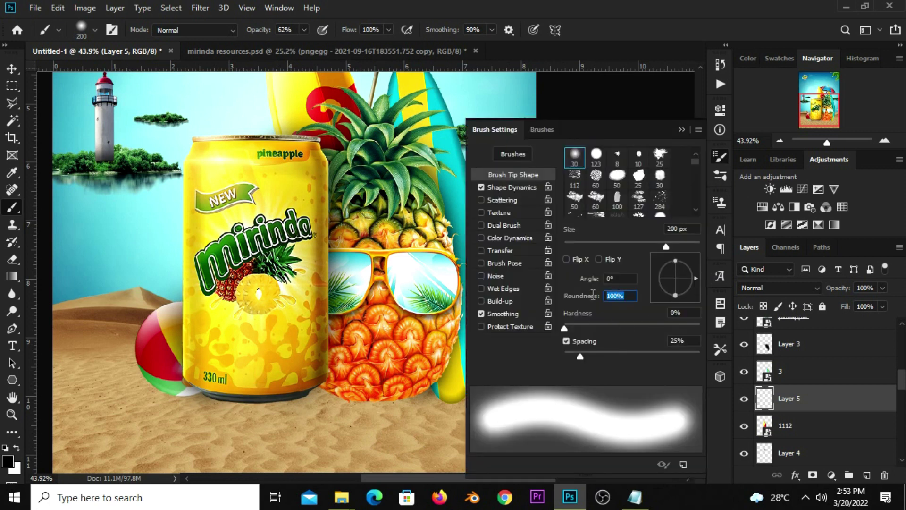
text(0)
click(682, 127)
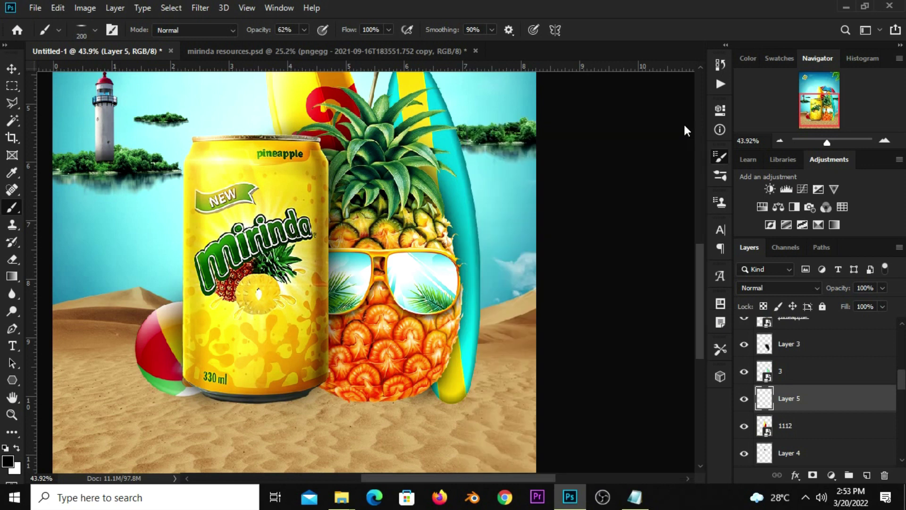
key(bracketright)
key(bracketright)
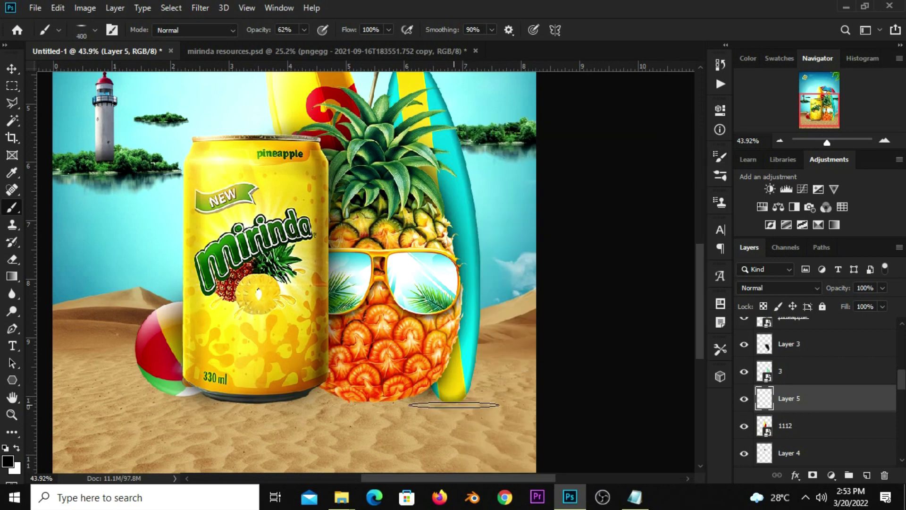
click(452, 405)
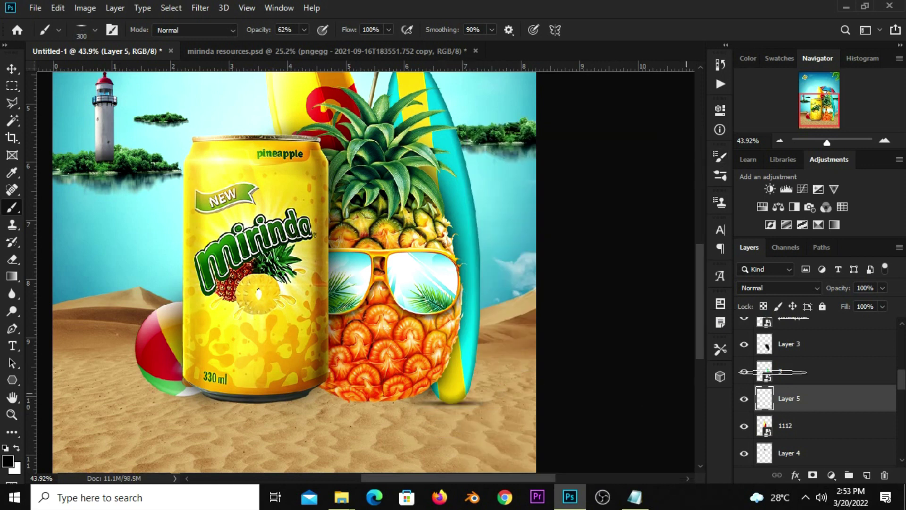
click(881, 286)
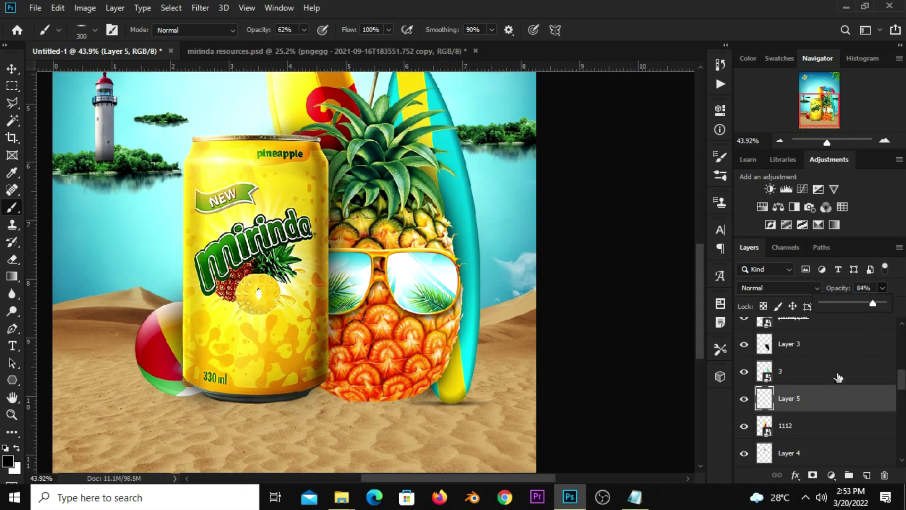
click(745, 401)
click(744, 401)
Add a new empty Layer 6 and drag it just above the grass layer
click(11, 69)
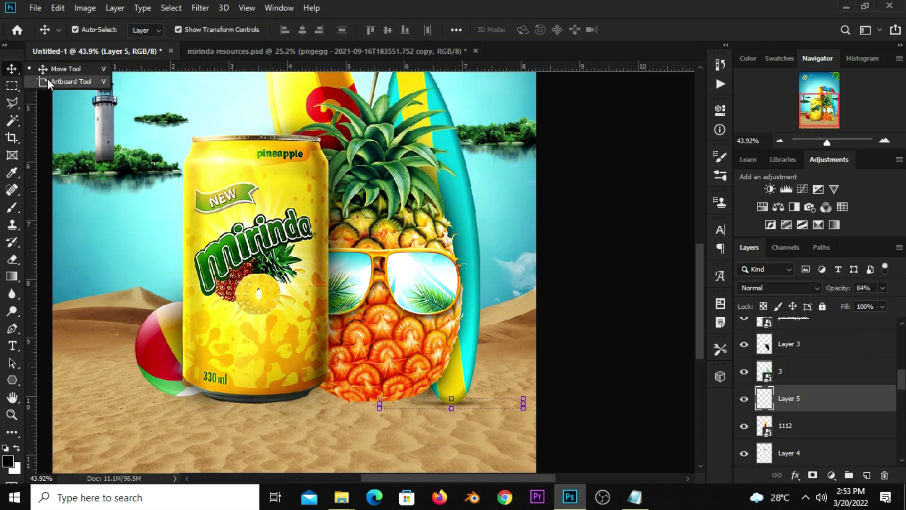
click(866, 476)
mouse_move(802, 373)
mouse_down()
mouse_move(794, 449)
mouse_move(795, 390)
mouse_up()
scroll(797, 395, down, 1)
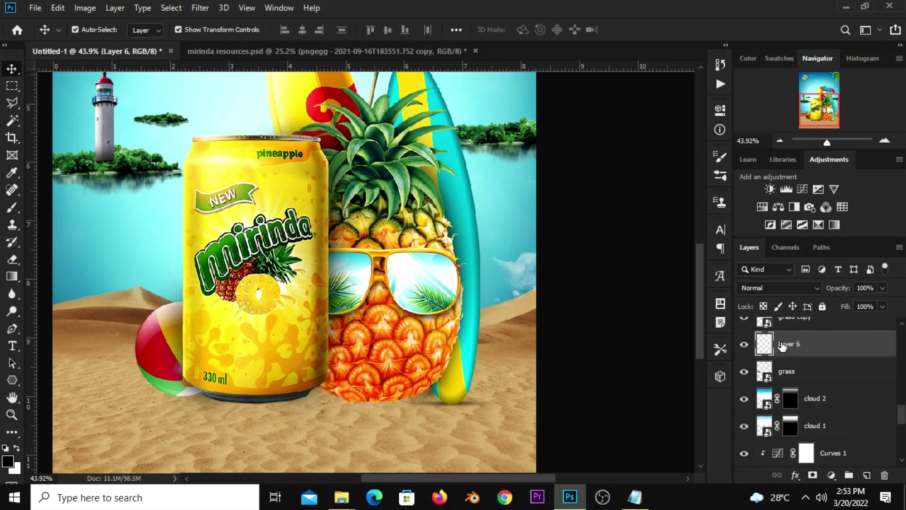
Paint a soft dark shadow along the bases of the can, ball and pineapple with an 800 px soft brush
click(19, 205)
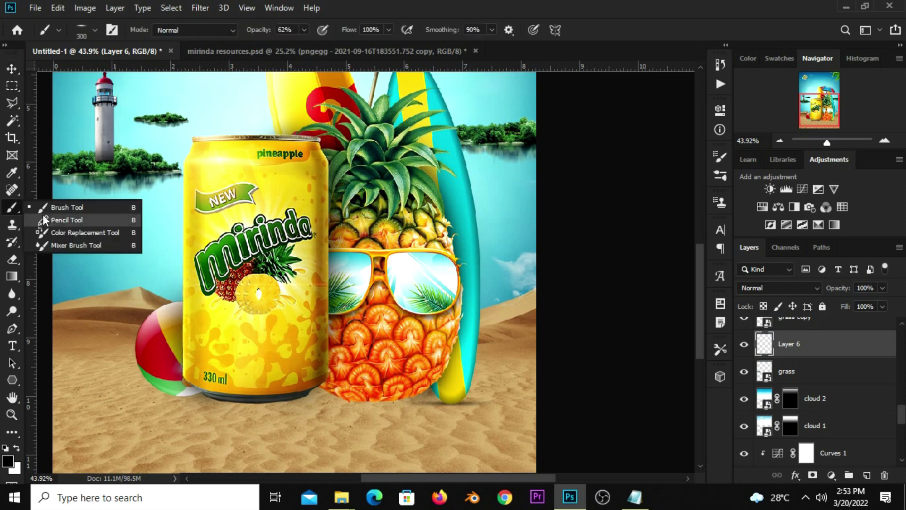
click(62, 208)
key(bracketright)
key(bracketright)
key(bracketright)
key(bracketright)
key(bracketright)
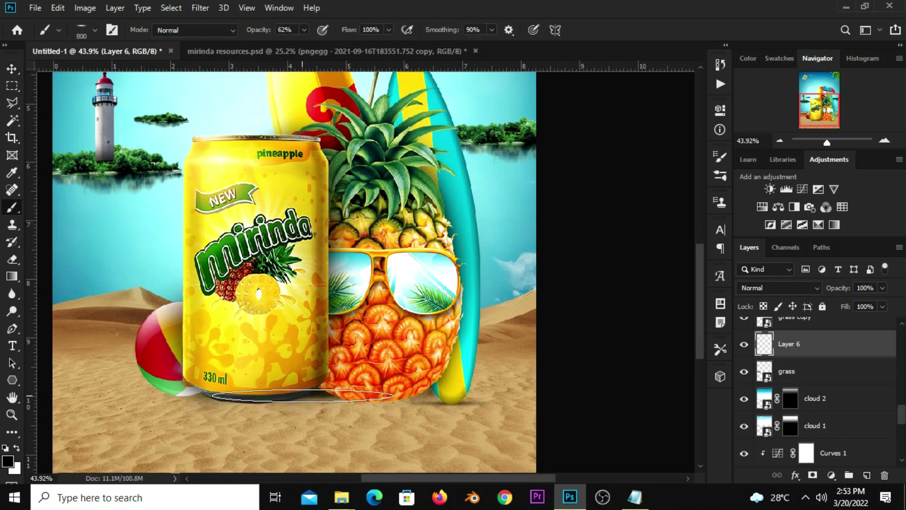
drag(307, 390, 226, 387)
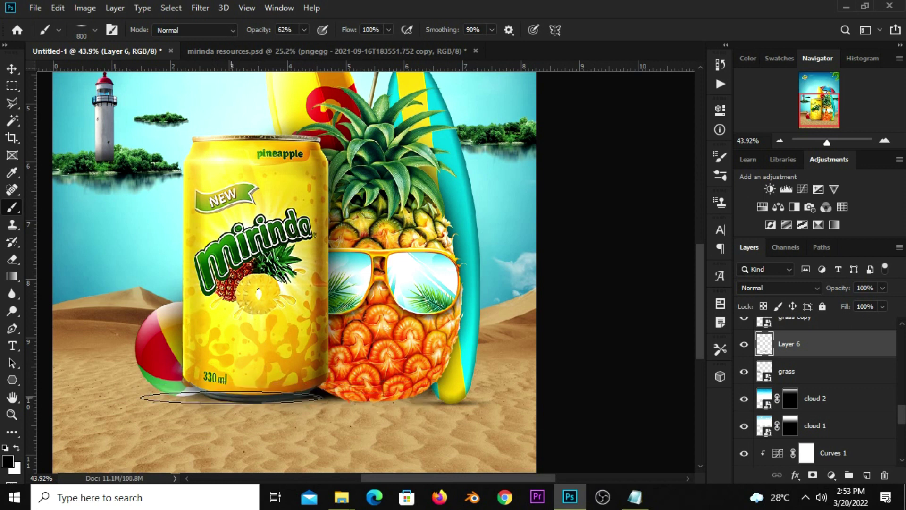
key(bracketleft)
key(bracketleft)
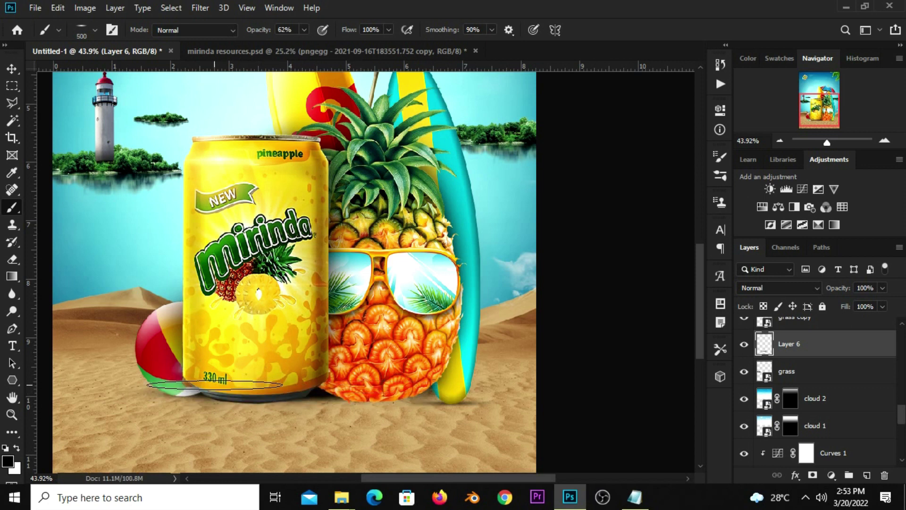
drag(214, 398, 368, 389)
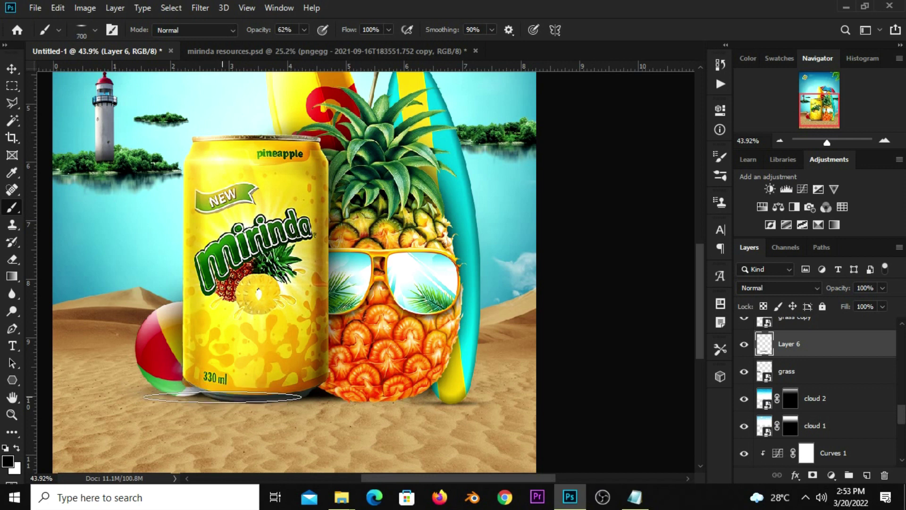
key(bracketleft)
key(ctrl+0)
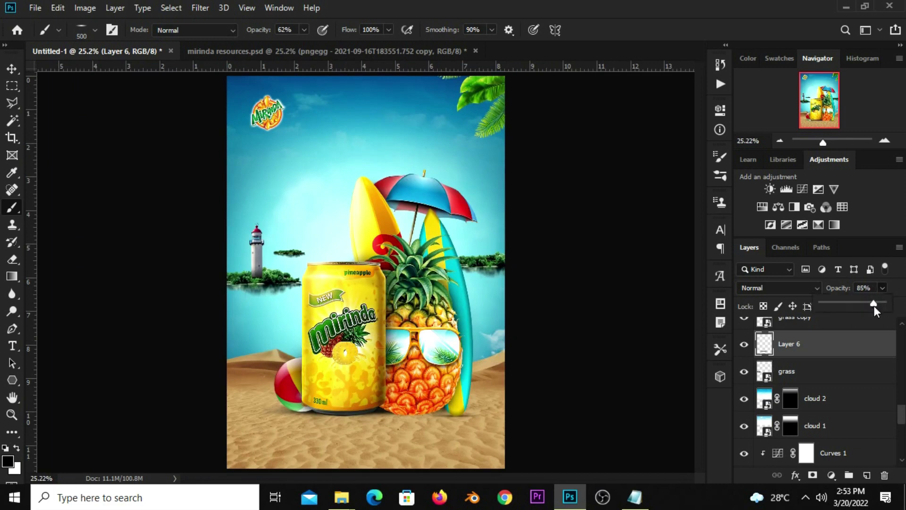
Select Layer 6, the painted shadow layer, and toggle it to compare the result
click(12, 68)
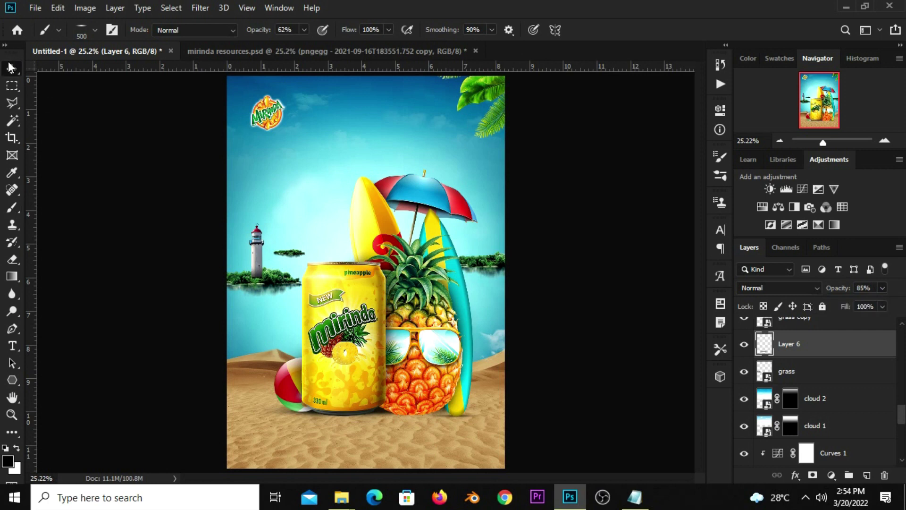
click(124, 194)
scroll(364, 437, up, 2)
scroll(364, 437, up, 2)
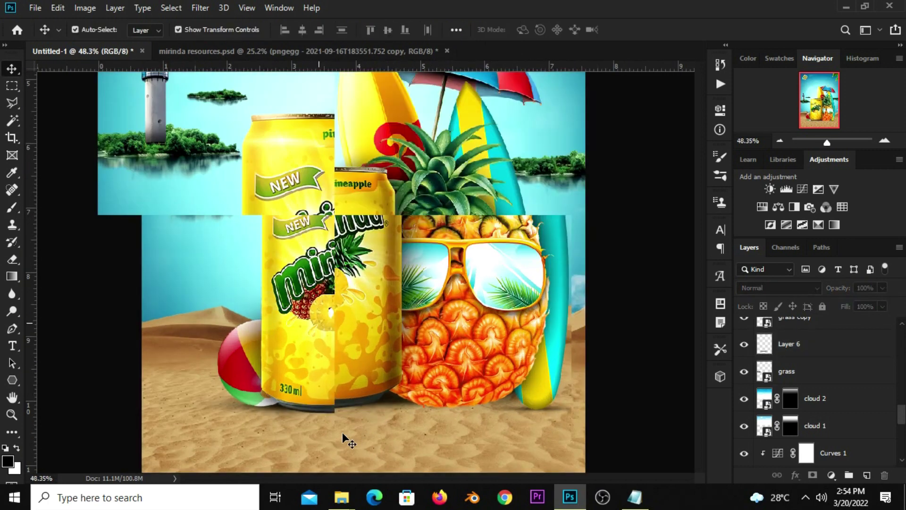
scroll(348, 437, up, 2)
click(801, 350)
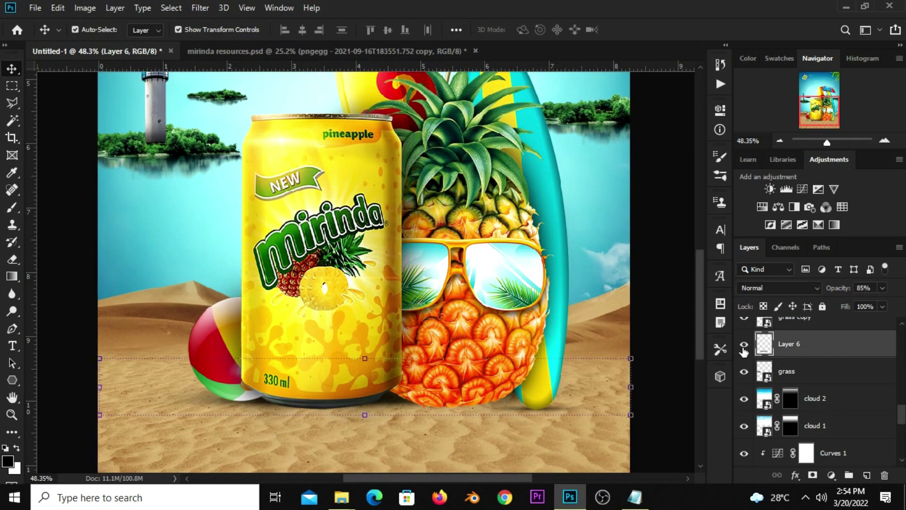
click(744, 345)
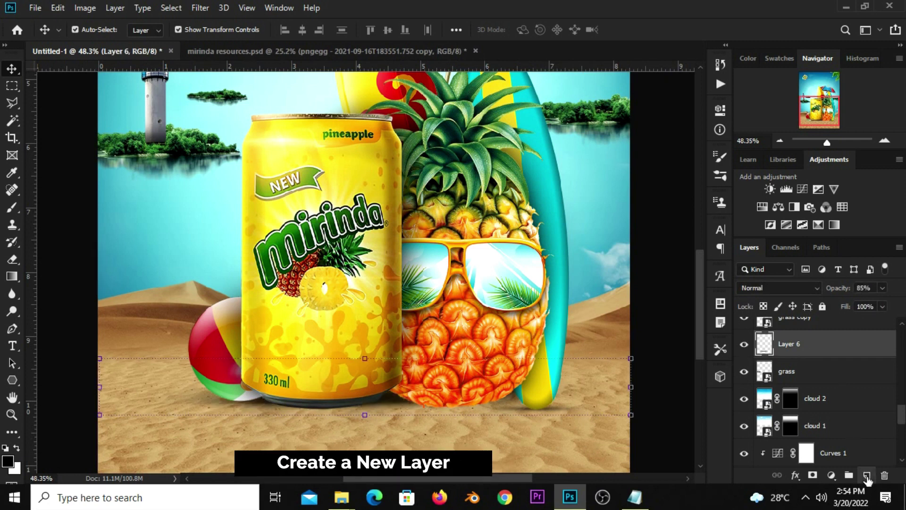
On a new layer, outline a Polygonal Lasso shadow shape from the can's base across the sand
click(867, 476)
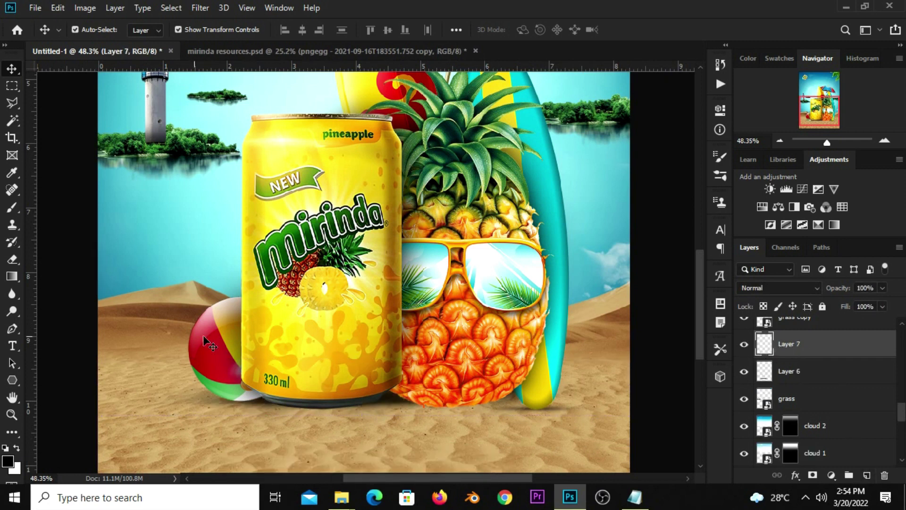
click(18, 100)
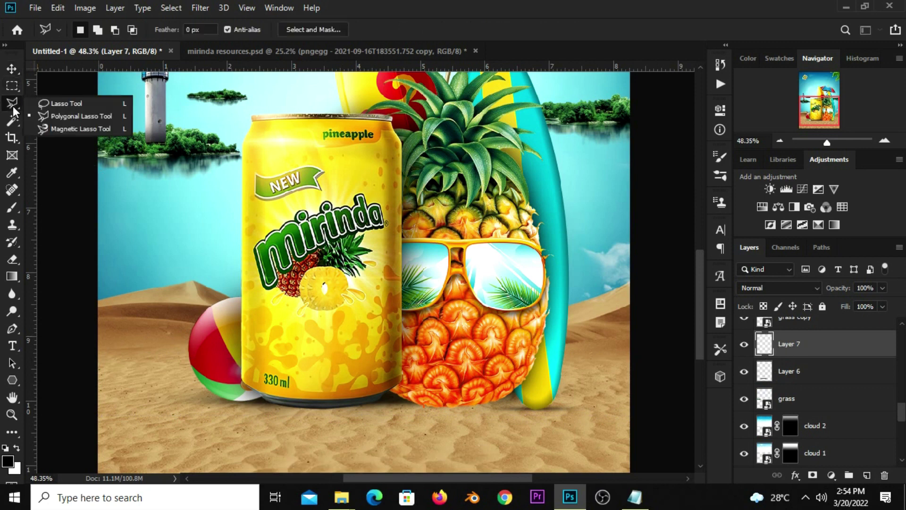
click(60, 117)
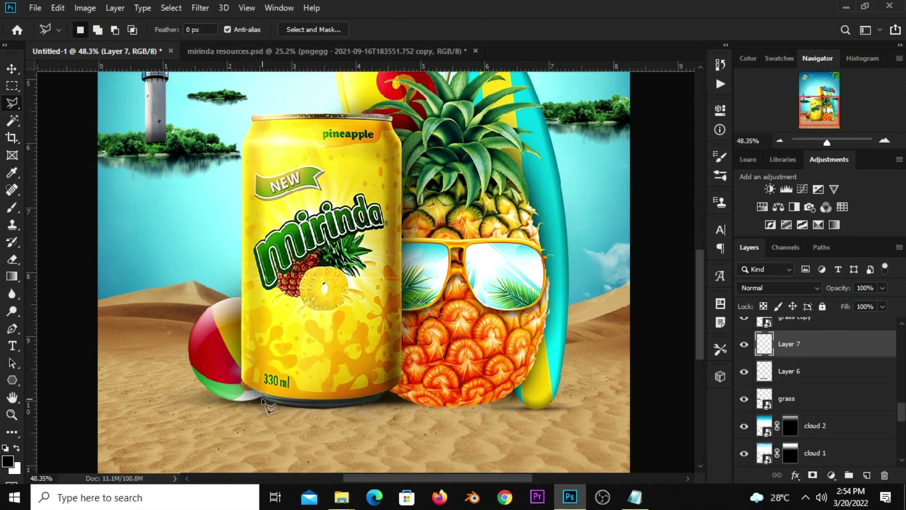
click(265, 396)
click(300, 471)
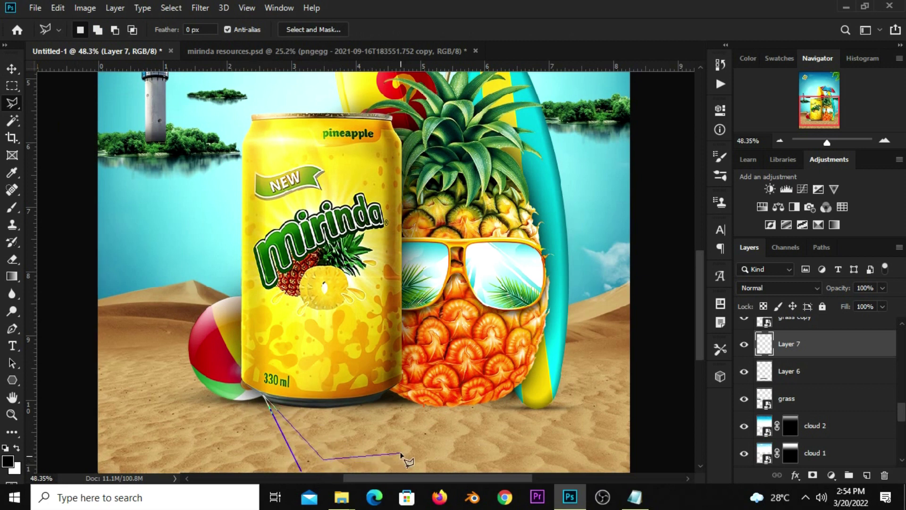
key(ctrl+minus)
key(ctrl+minus)
click(353, 450)
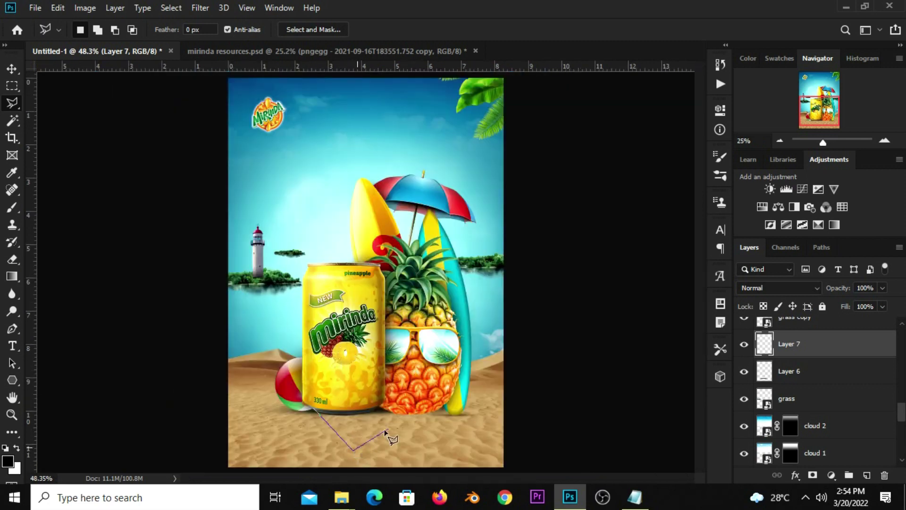
click(402, 447)
click(371, 400)
click(313, 406)
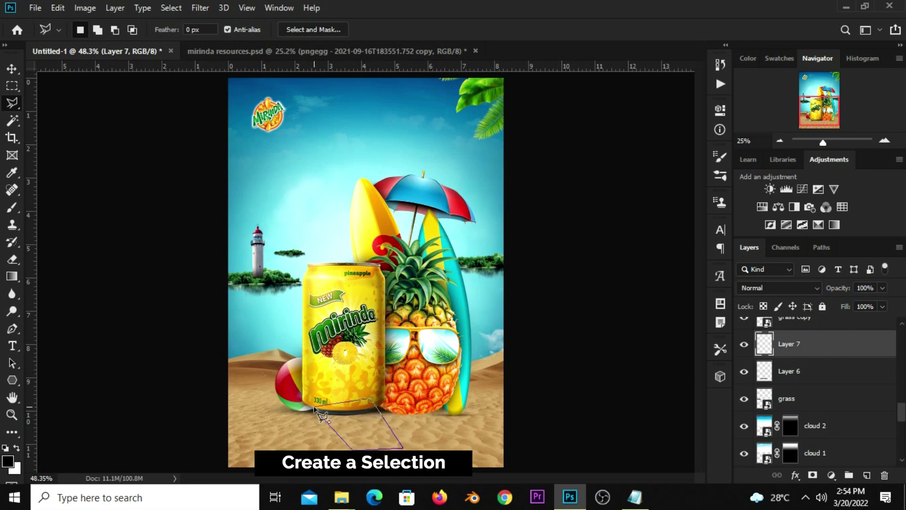
Fill the shadow selection with black foreground colour and deselect it
right_click(347, 419)
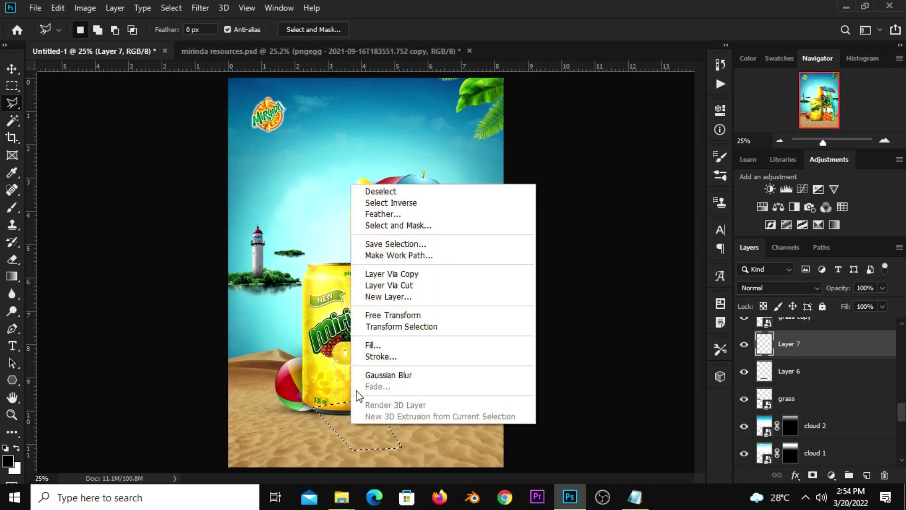
click(386, 343)
click(474, 121)
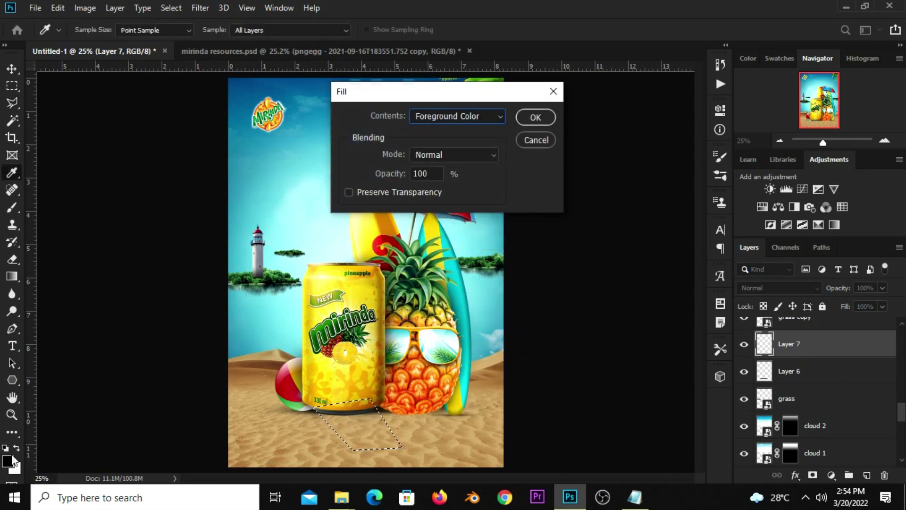
click(526, 122)
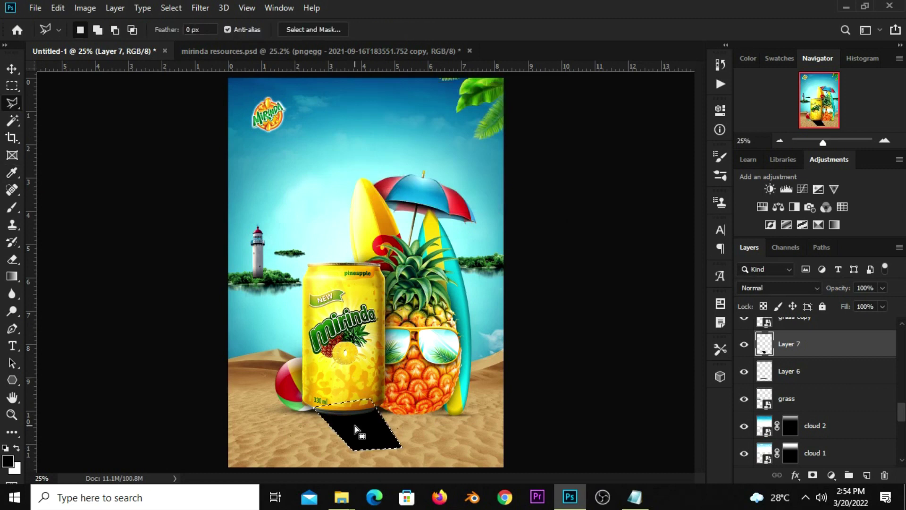
key(ctrl+d)
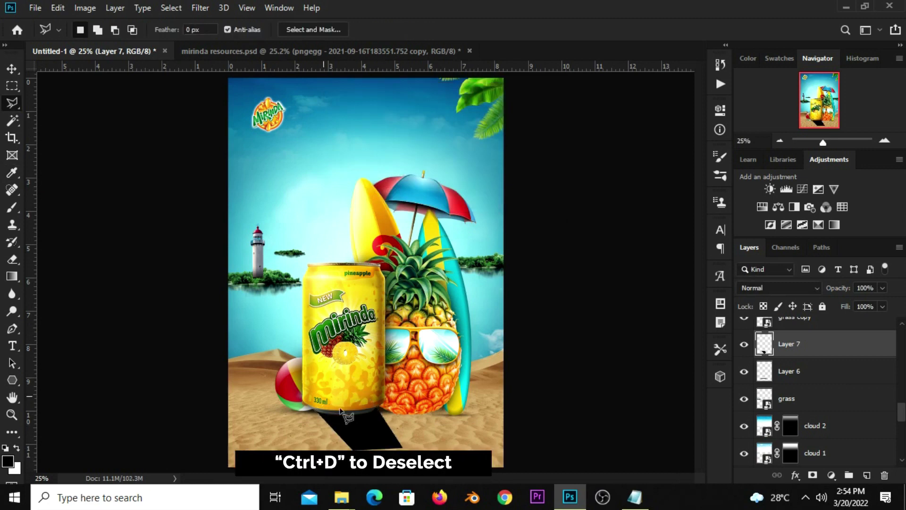
click(12, 68)
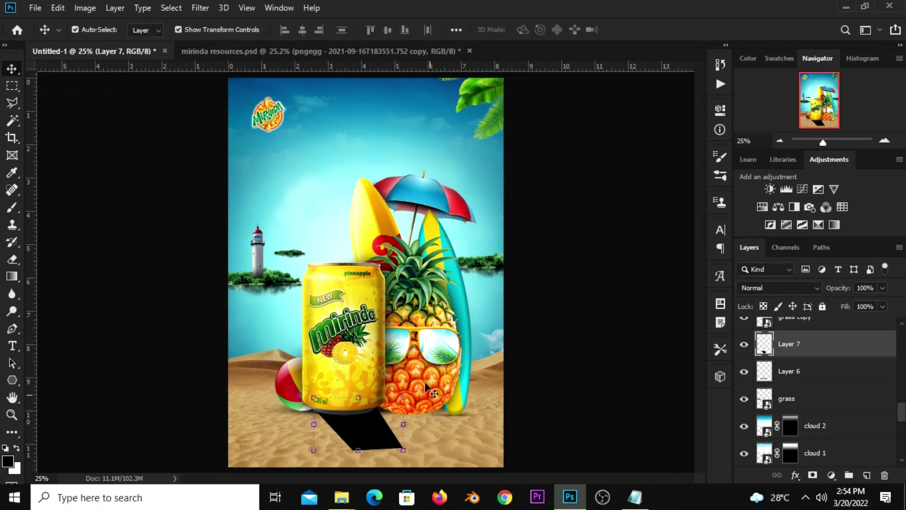
scroll(366, 447, up, 2)
Distort the can's black shadow so it widens and angles away from the can
key(ctrl+t)
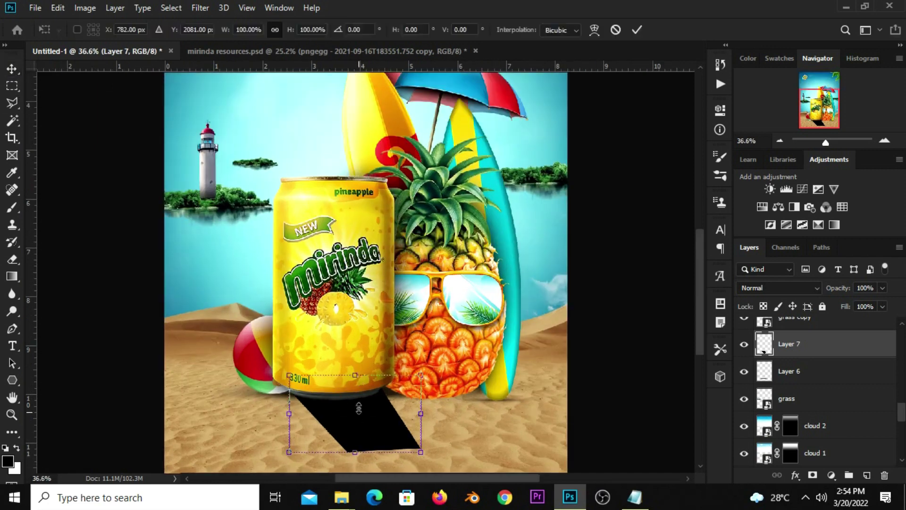
right_click(358, 414)
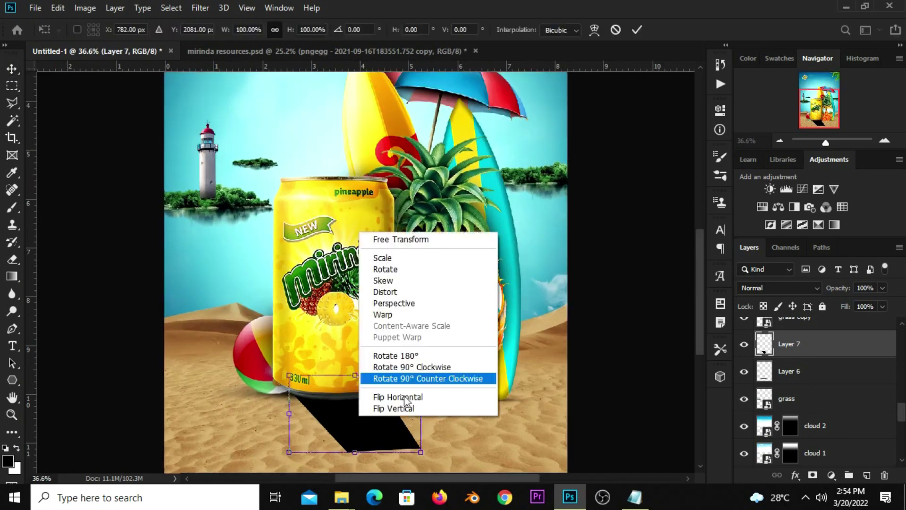
click(427, 292)
drag(420, 378, 415, 377)
drag(421, 452, 429, 439)
drag(289, 375, 281, 371)
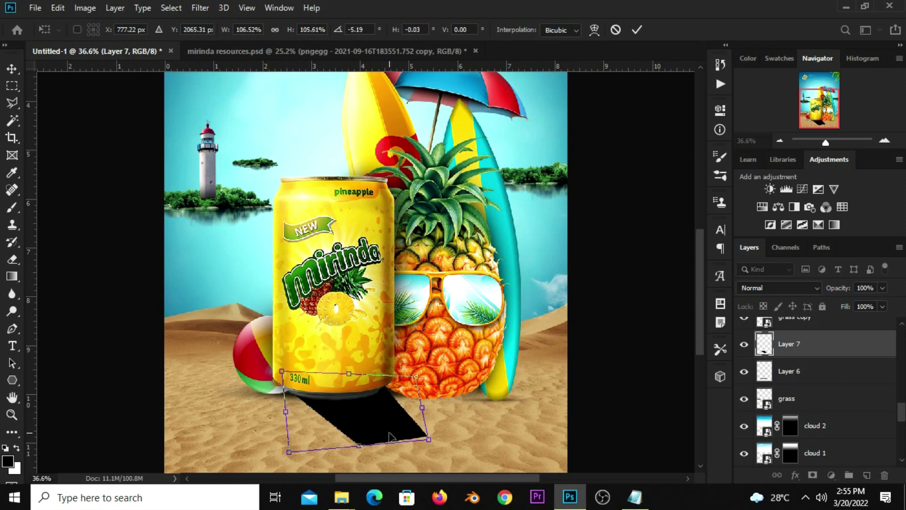
key(Return)
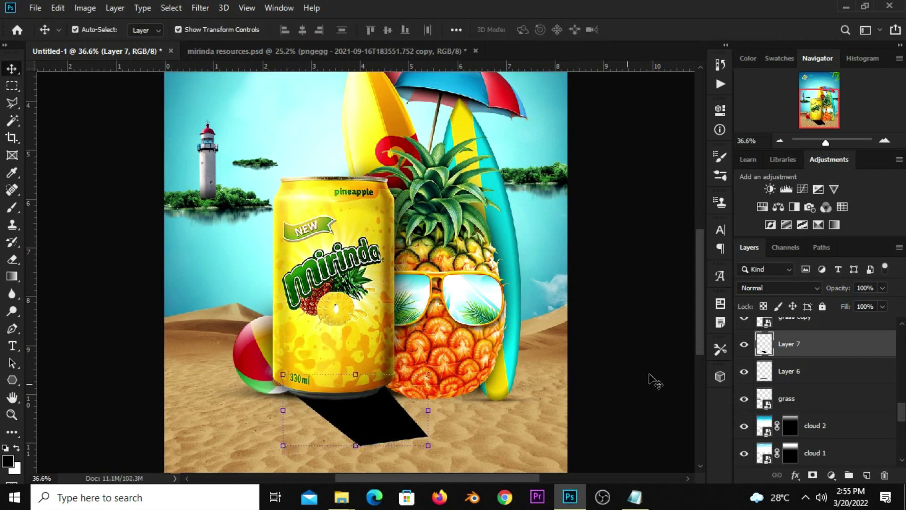
click(744, 347)
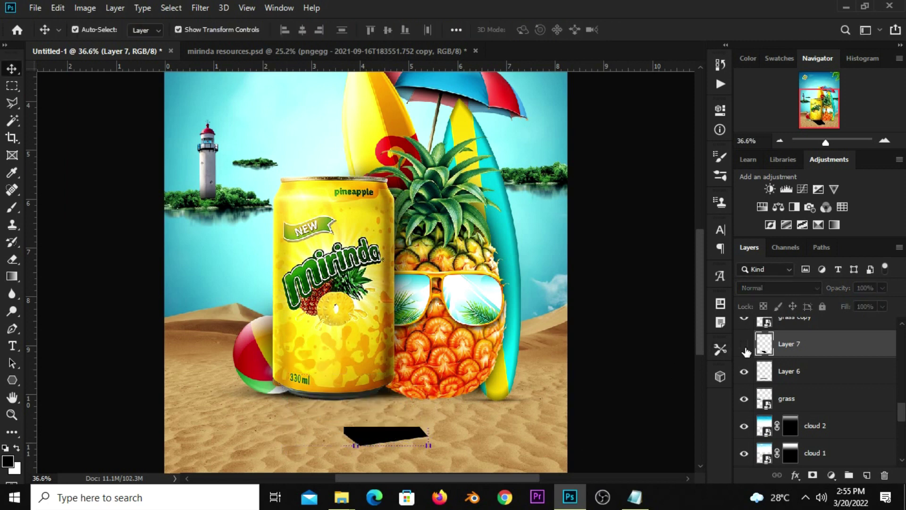
Add a layer mask to Layer 7 and drag a black gradient to fade the shadow
click(811, 476)
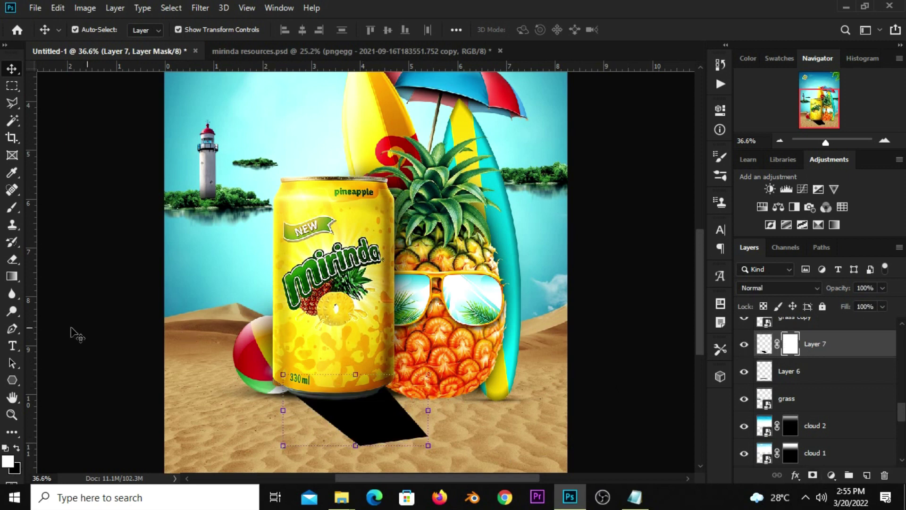
click(12, 276)
click(56, 273)
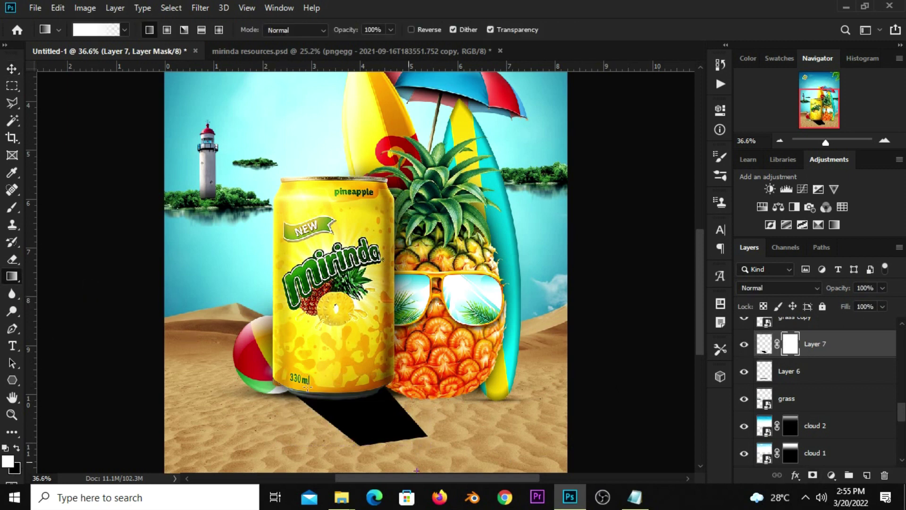
drag(307, 387, 418, 469)
click(15, 451)
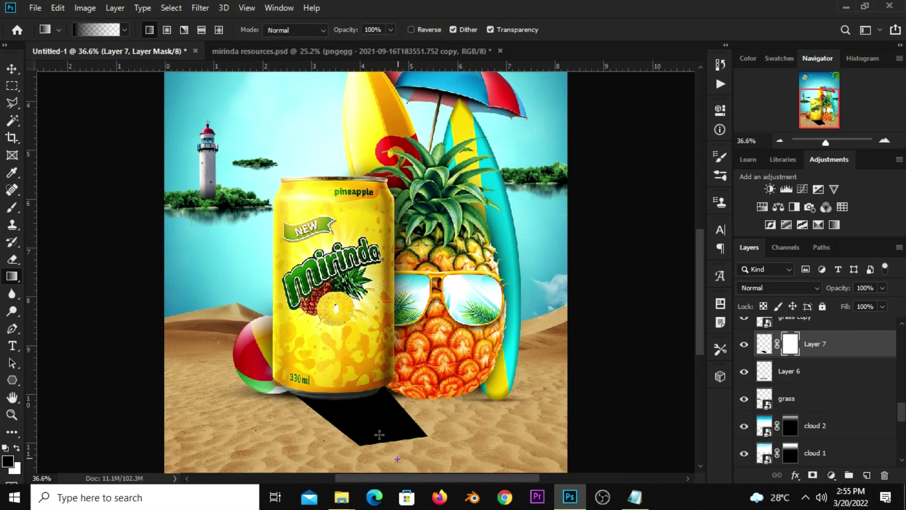
drag(405, 443, 409, 479)
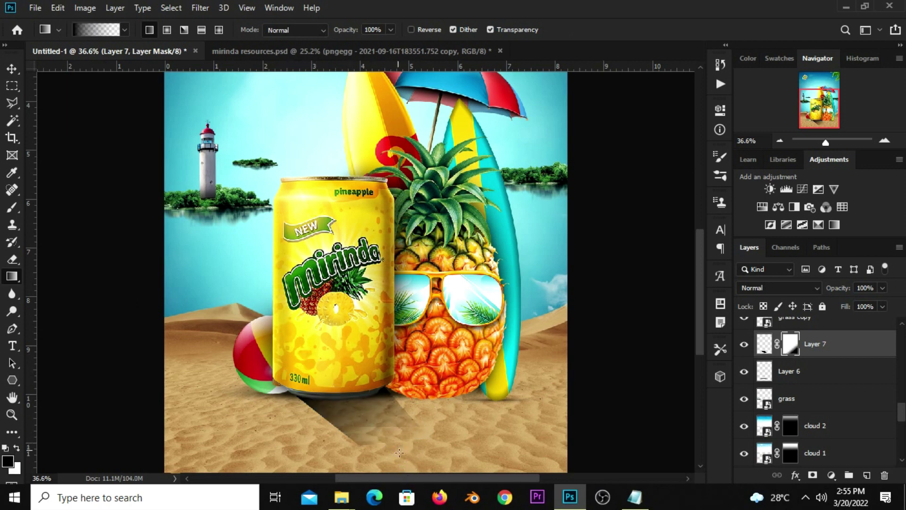
drag(349, 409, 347, 437)
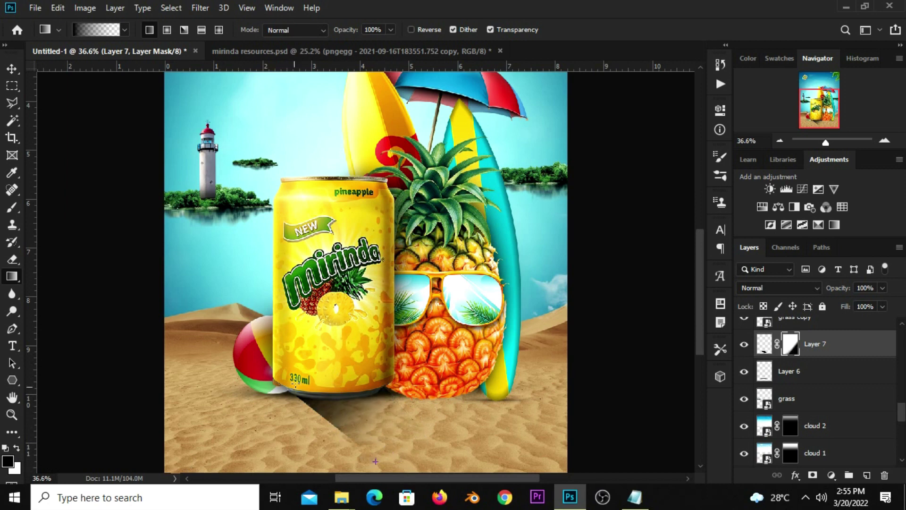
scroll(317, 376, down, 2)
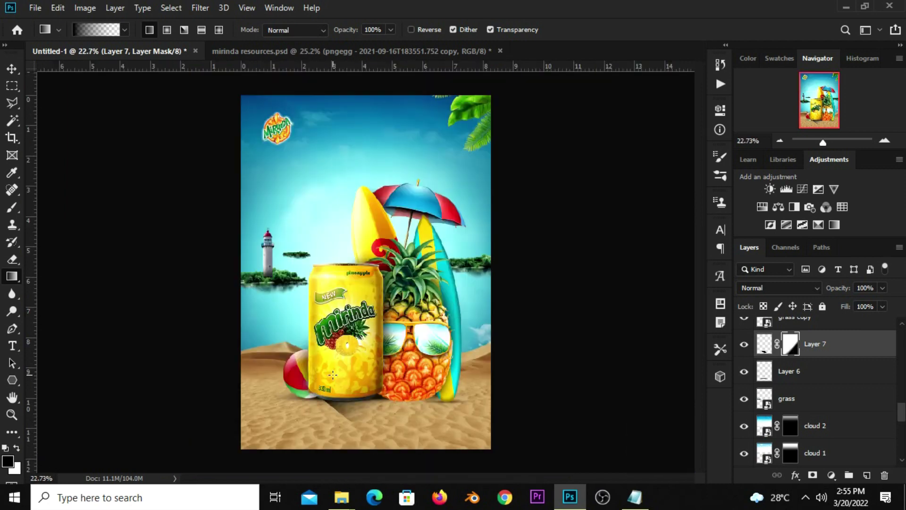
Warp the can's shadow, bending its bottom and right side
click(17, 71)
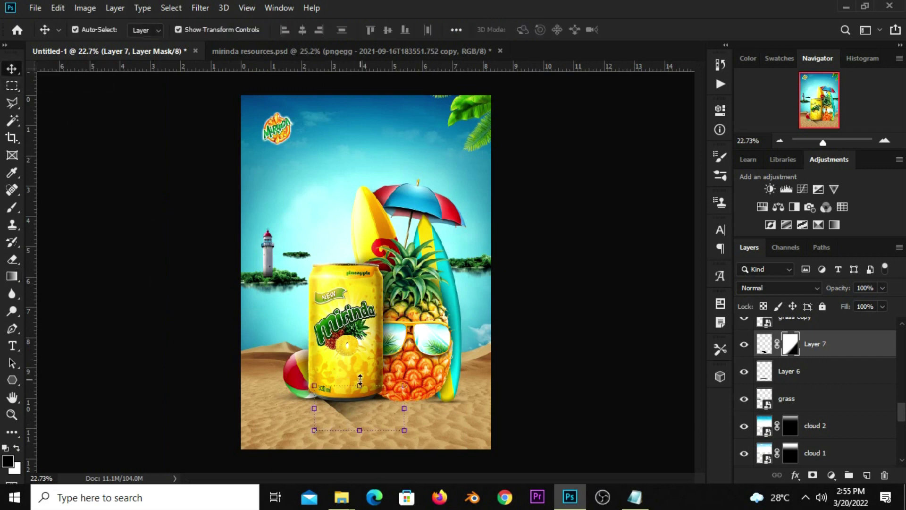
right_click(361, 395)
click(398, 293)
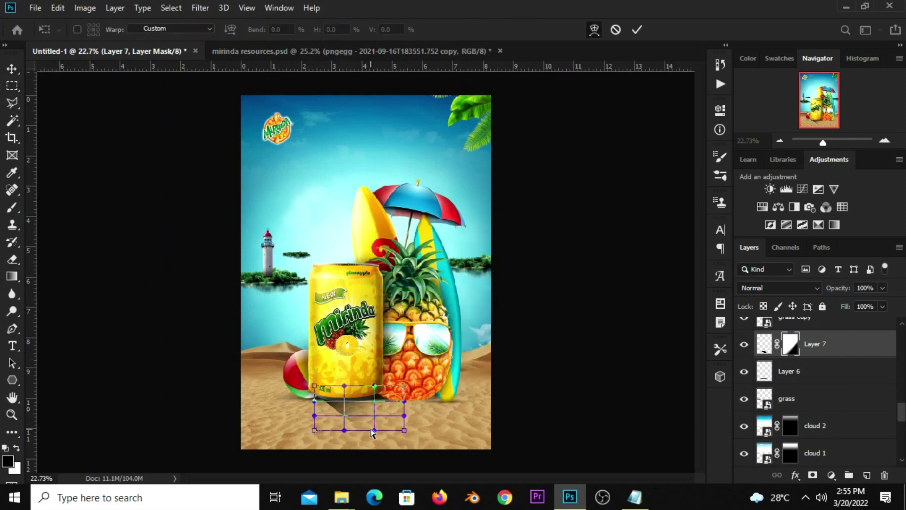
drag(373, 430, 350, 418)
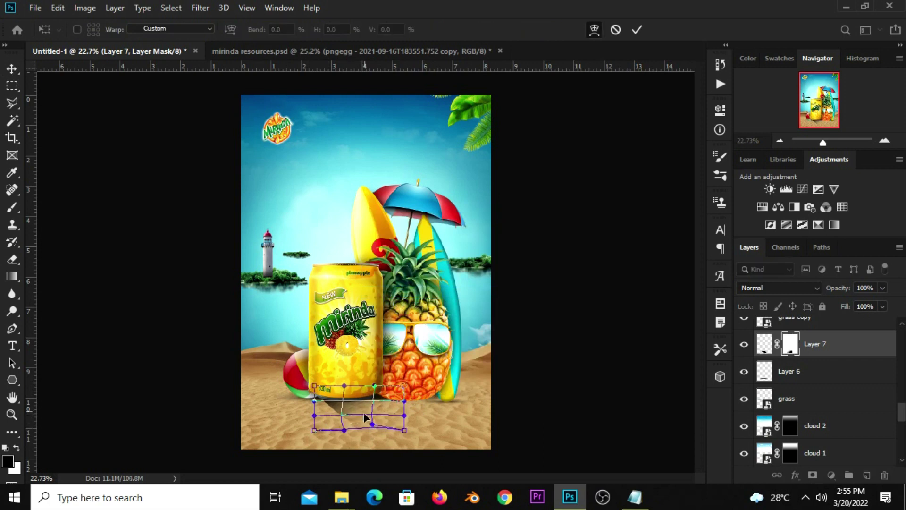
drag(388, 424, 325, 390)
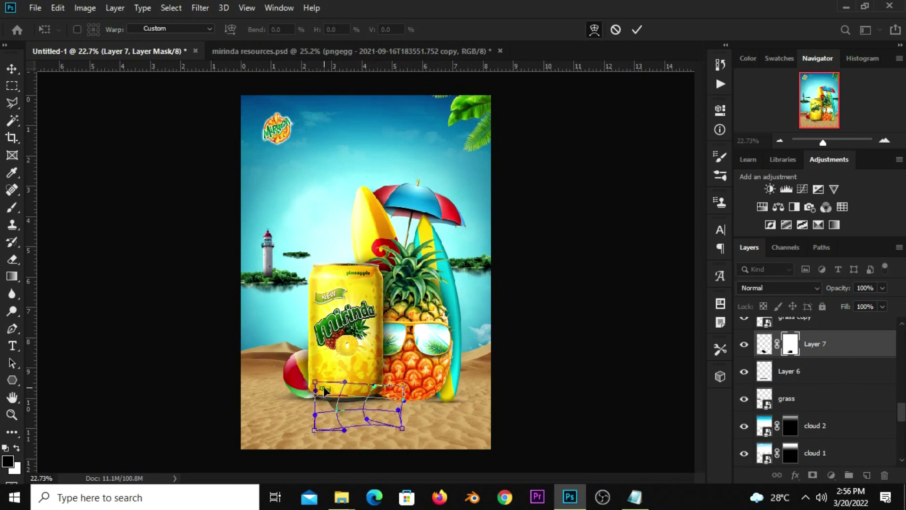
key(Return)
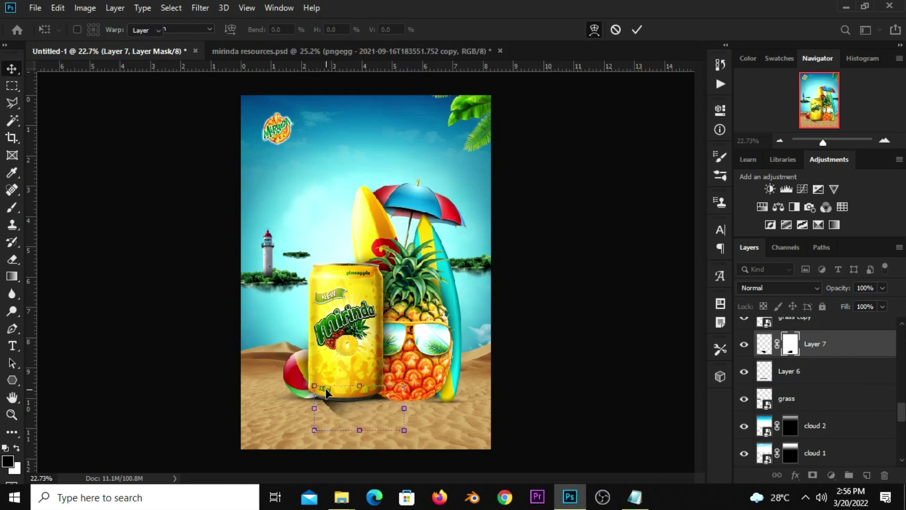
scroll(347, 396, up, 2)
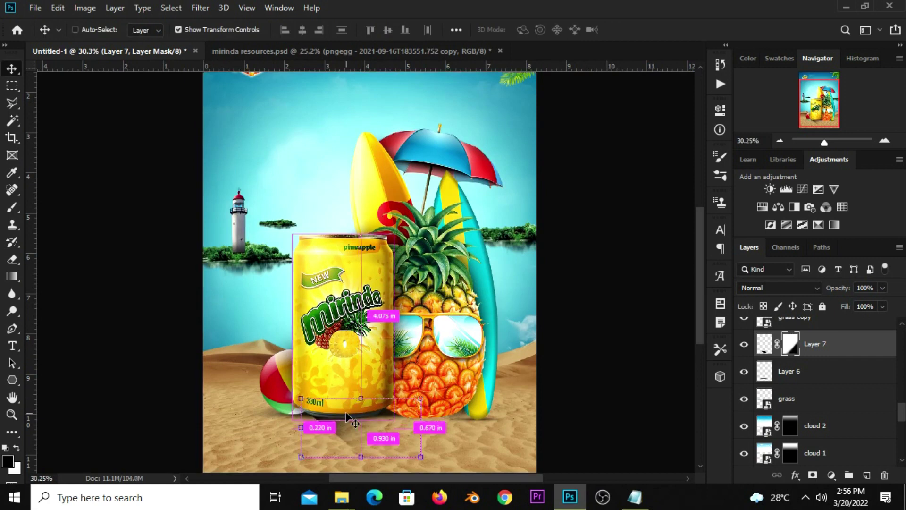
Skew the can's shadow so it slants back across the sand
key(ctrl+t)
right_click(350, 442)
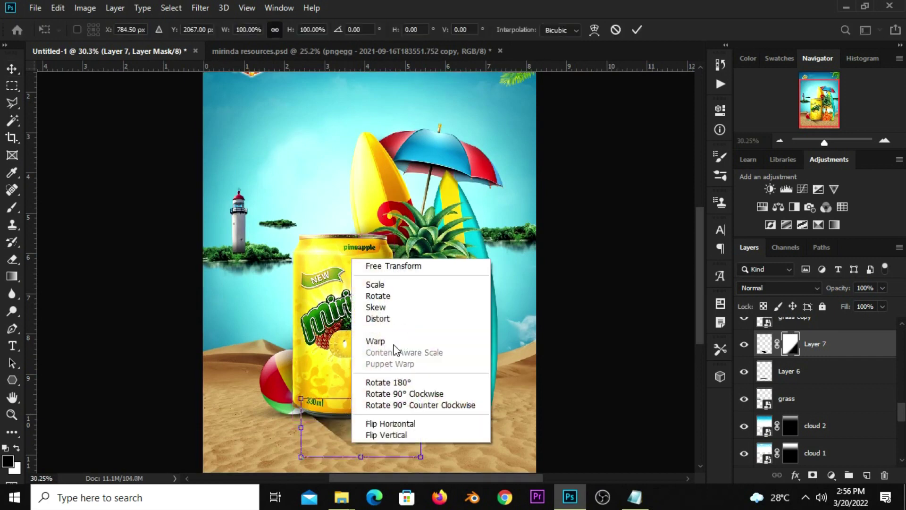
click(375, 307)
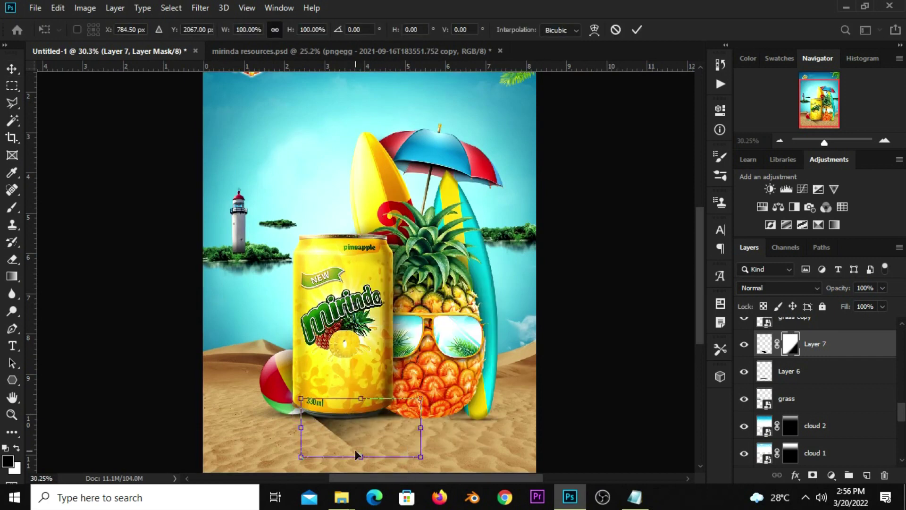
drag(420, 460, 418, 449)
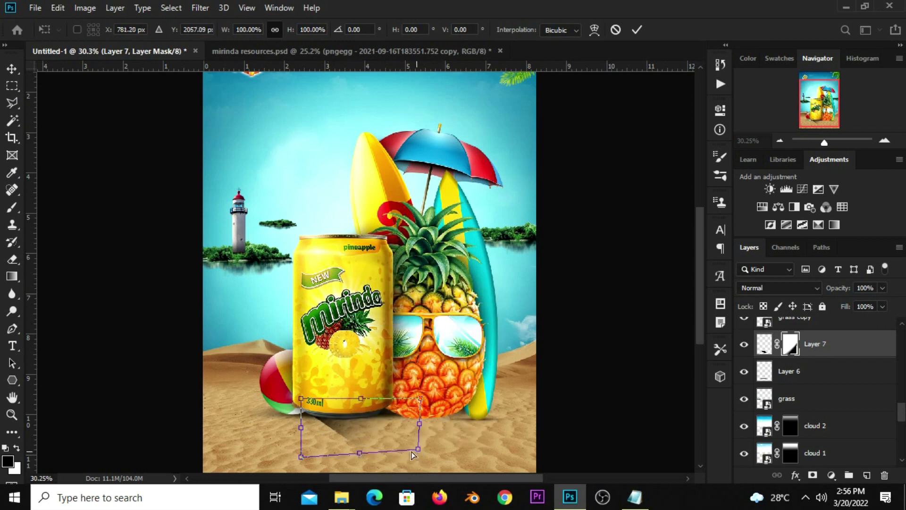
drag(342, 418, 339, 417)
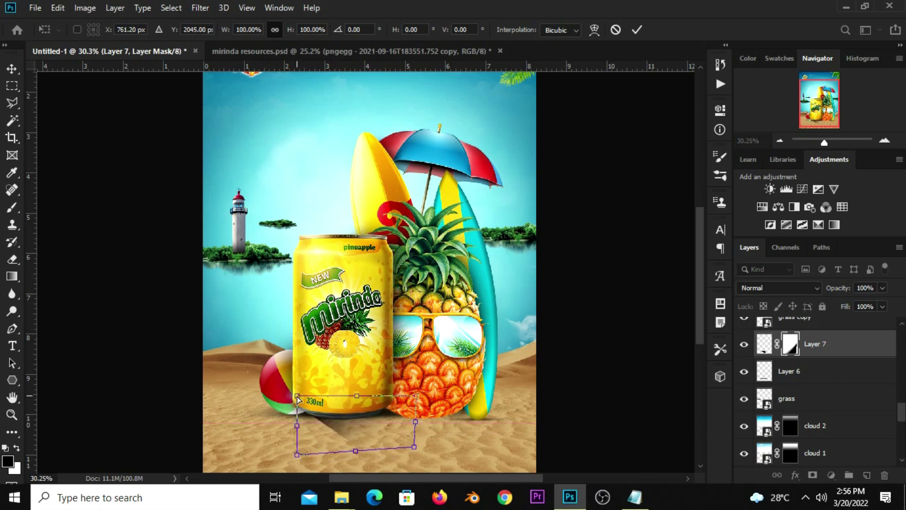
drag(295, 400, 298, 401)
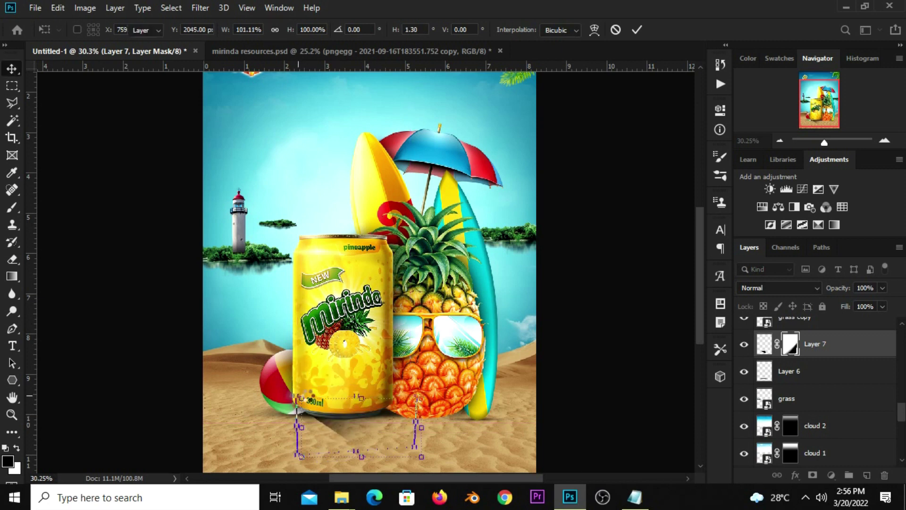
key(Return)
key(ctrl+0)
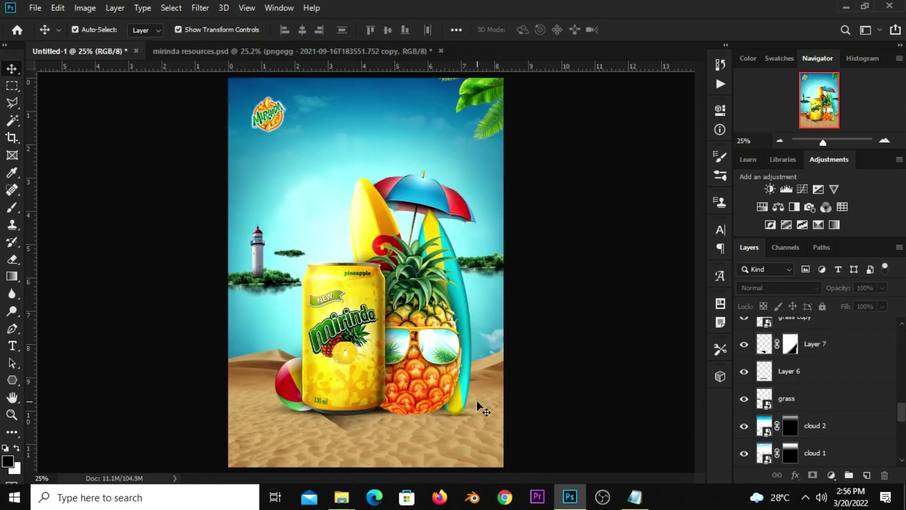
Lower Layer 7's opacity to 71%
click(812, 352)
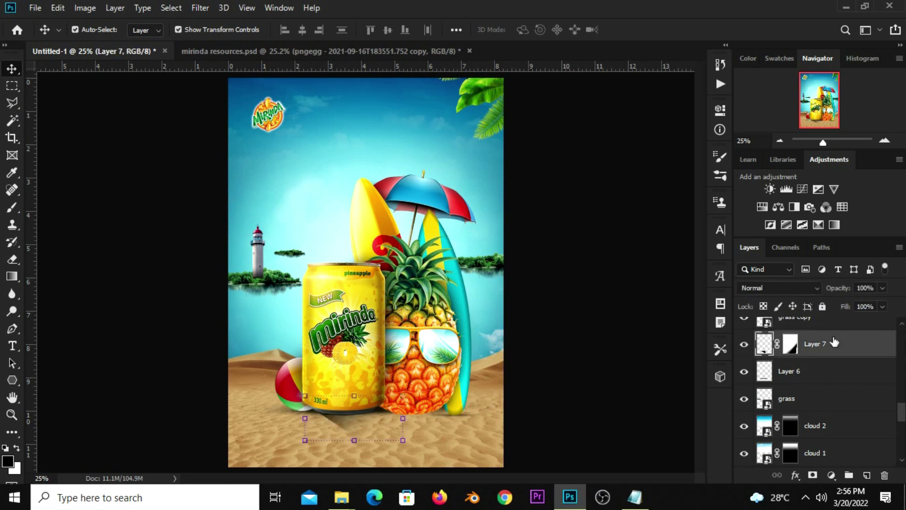
drag(881, 305, 865, 308)
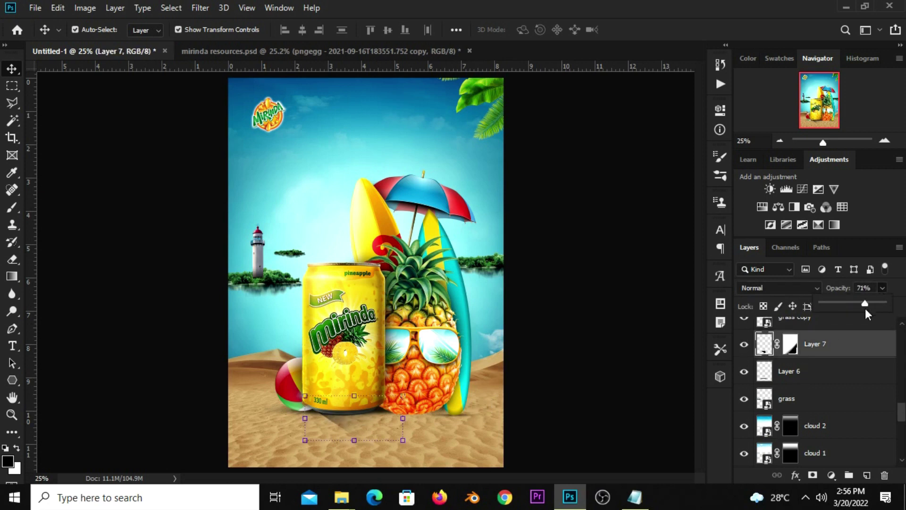
click(826, 352)
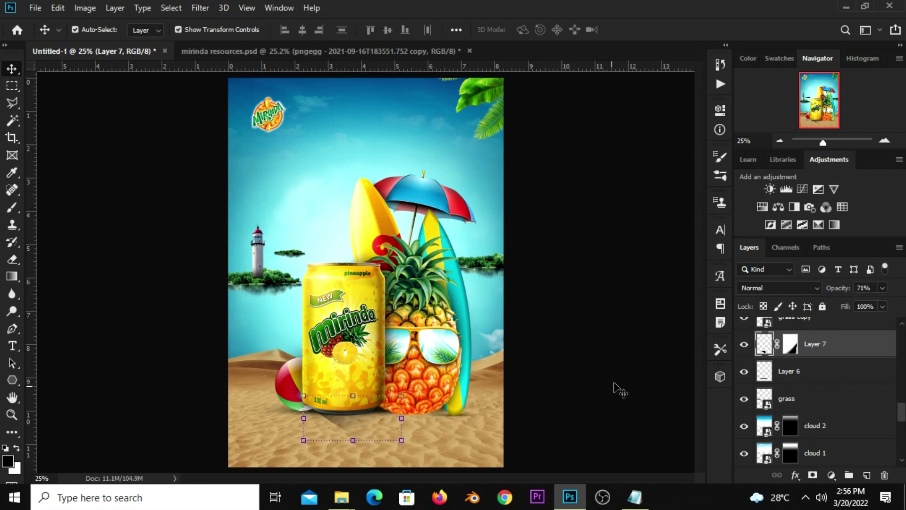
click(609, 394)
click(842, 357)
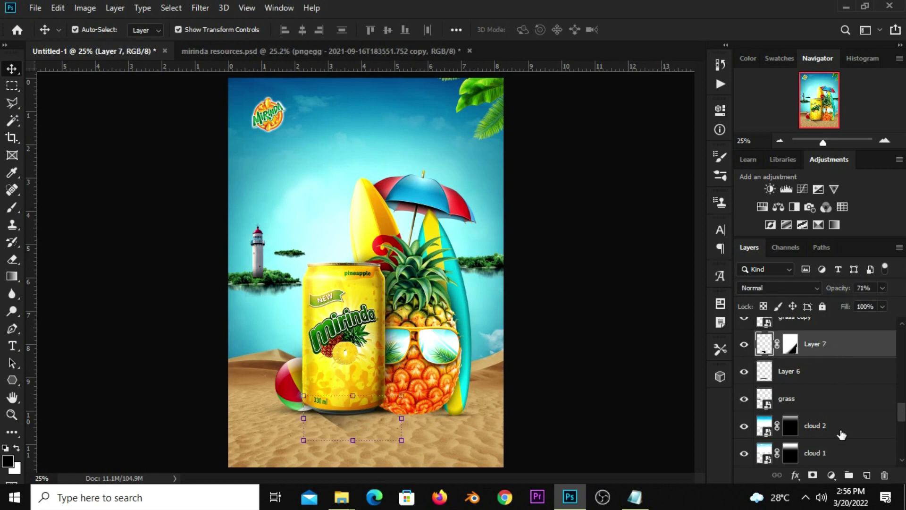
On a new Layer 8, outline a Polygonal Lasso shadow shape from the pineapple's base across the sand
click(867, 475)
scroll(429, 427, up, 1)
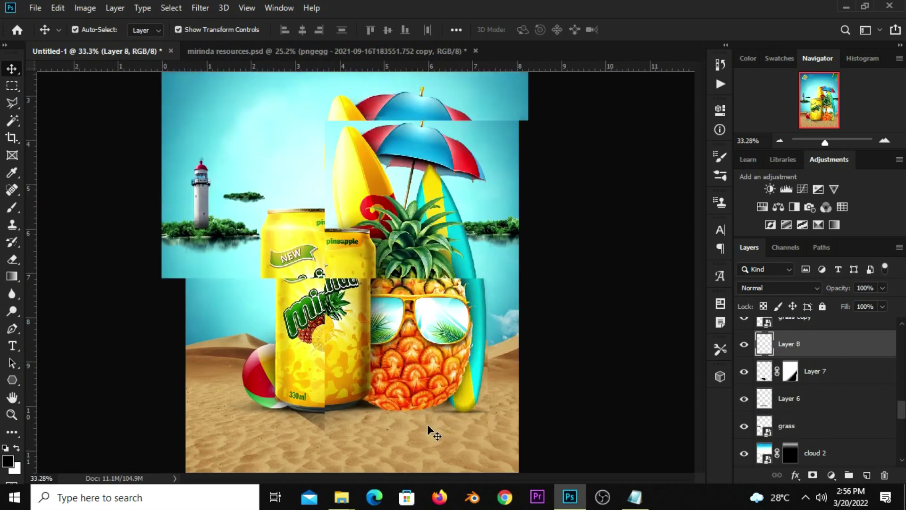
right_click(13, 106)
click(71, 116)
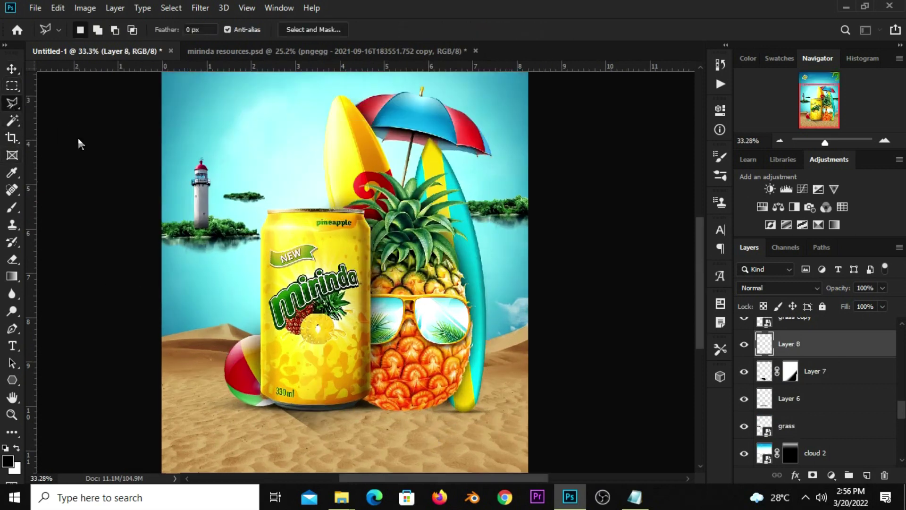
scroll(373, 406, up, 1)
click(364, 392)
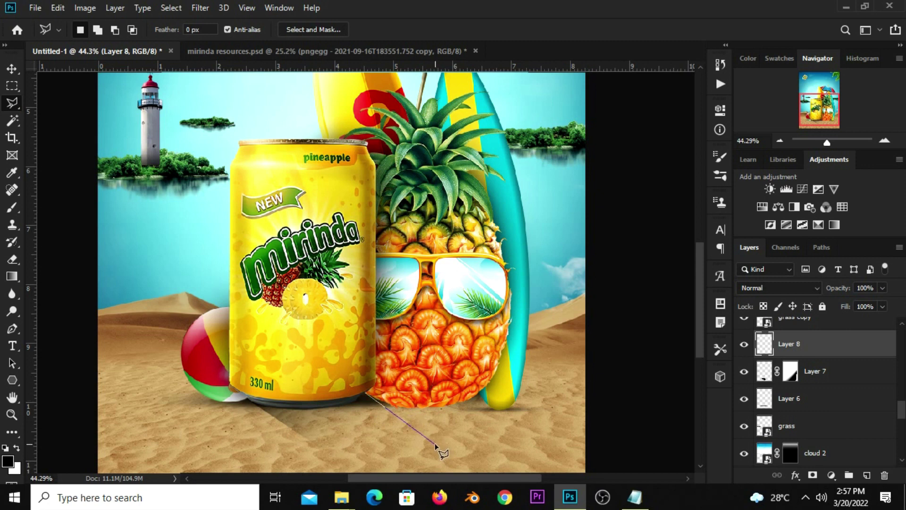
click(441, 469)
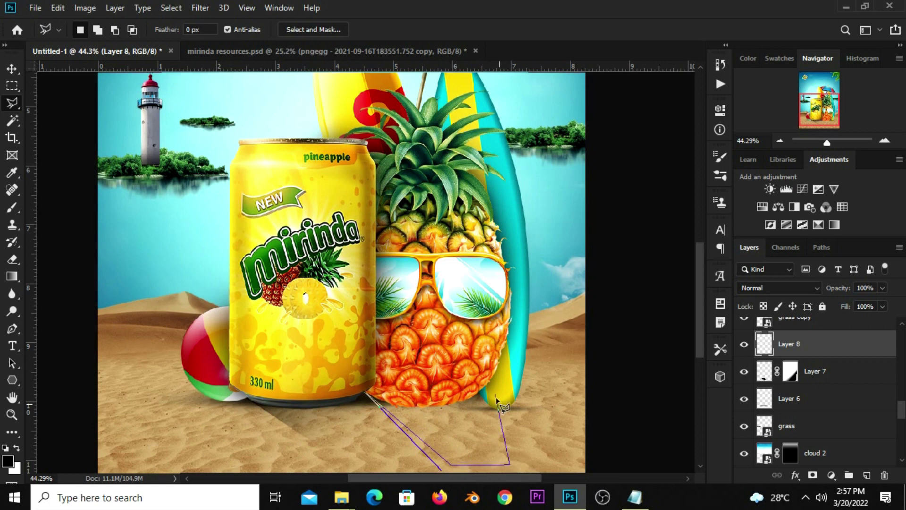
click(545, 465)
click(467, 389)
click(367, 392)
Fill the pineapple shadow selection with black and deselect it
right_click(441, 176)
click(472, 341)
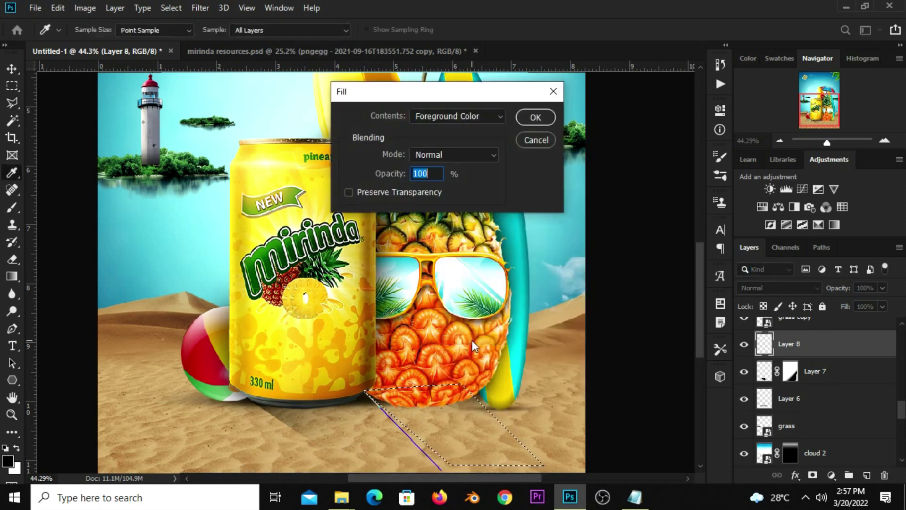
click(536, 117)
key(ctrl+d)
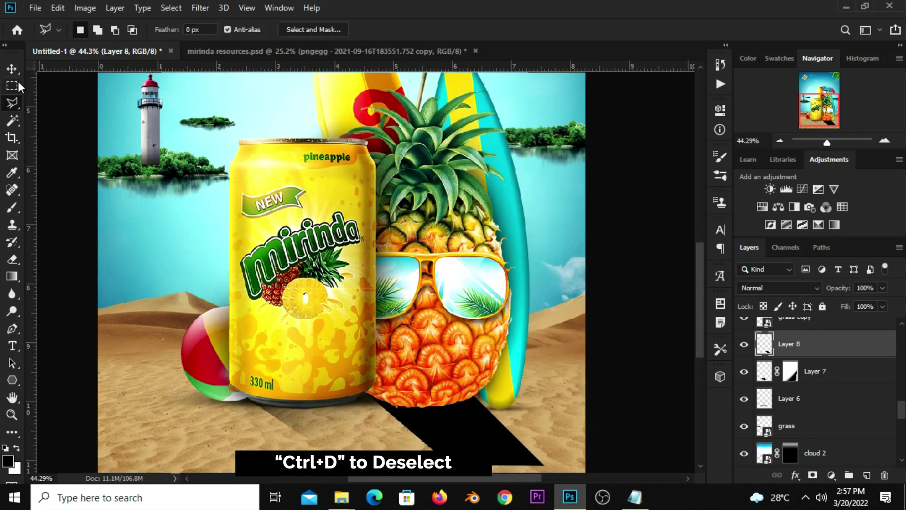
click(12, 69)
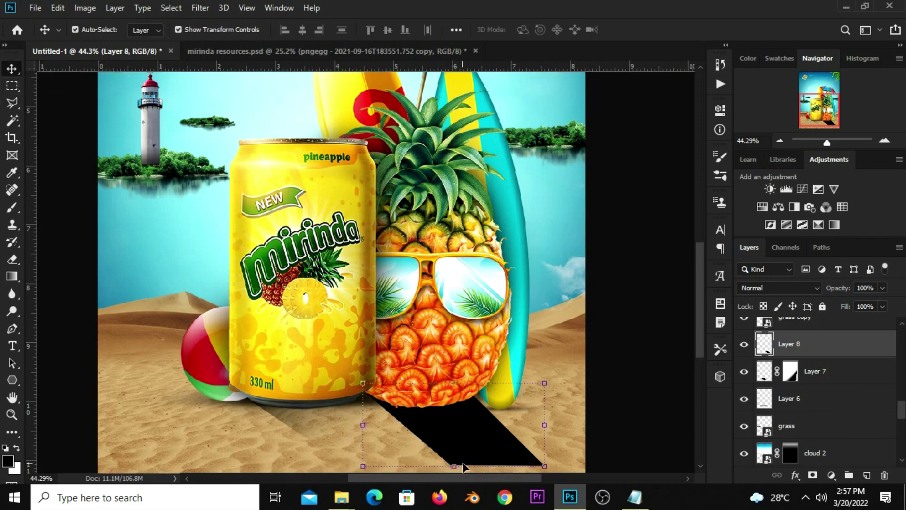
Distort and warp Layer 8's black shadow into a slant across the sand, then add a layer mask
key(ctrl+t)
right_click(461, 439)
click(516, 315)
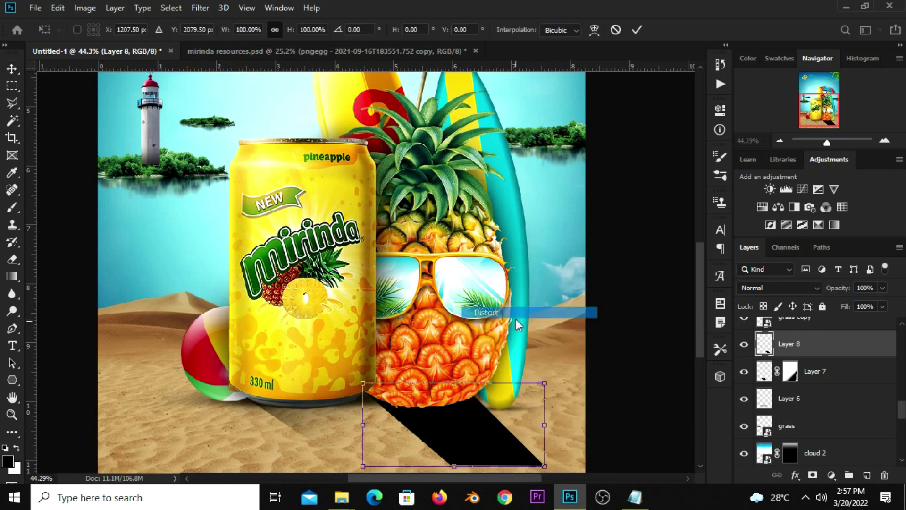
mouse_move(545, 424)
mouse_down()
mouse_move(549, 446)
mouse_move(369, 399)
mouse_move(361, 377)
mouse_up()
drag(443, 431, 439, 430)
right_click(439, 430)
click(461, 324)
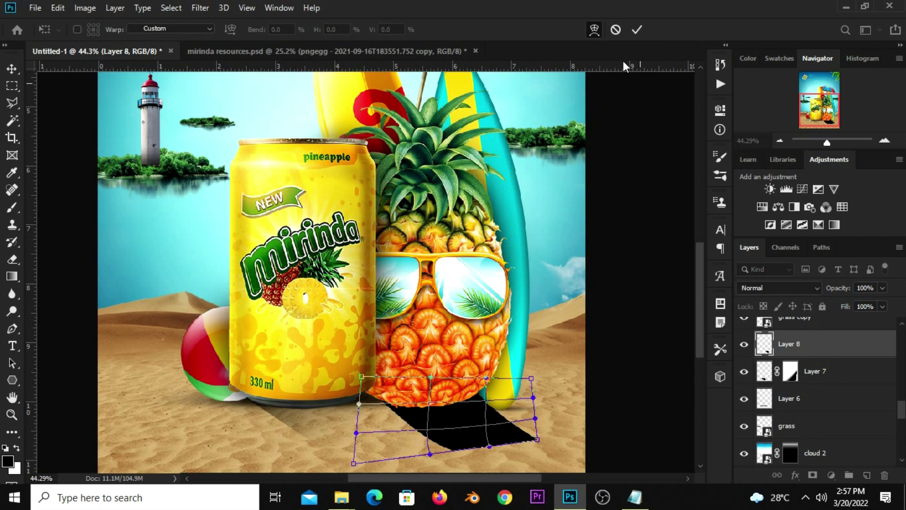
click(637, 30)
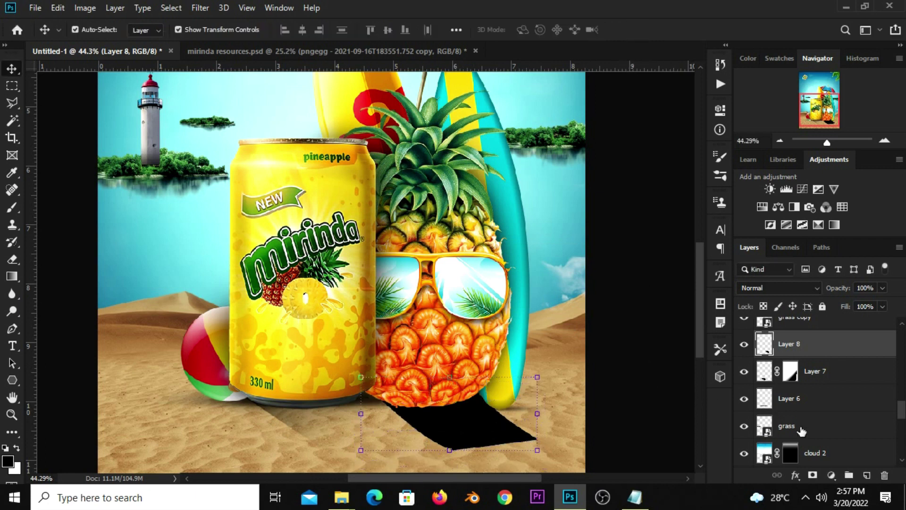
click(813, 475)
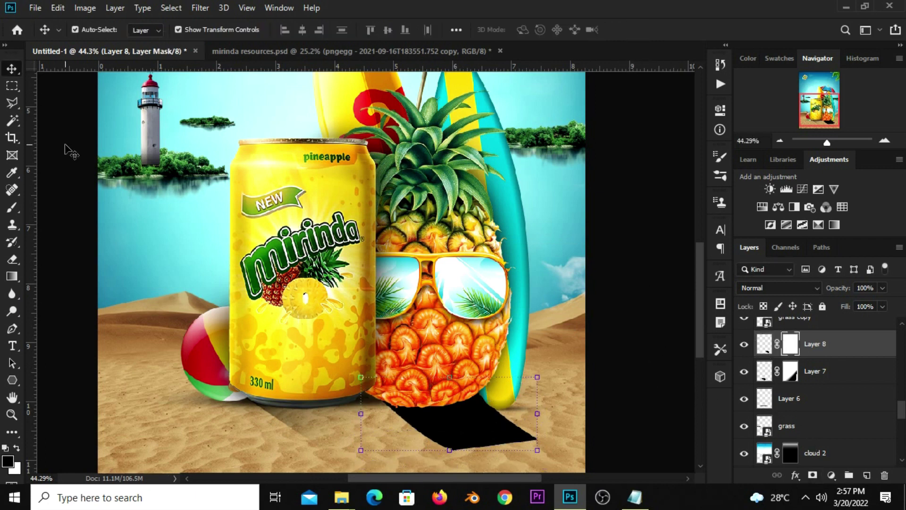
Drag a gradient on Layer 8's mask to fade the pineapple shadow into the sand
drag(12, 276, 68, 283)
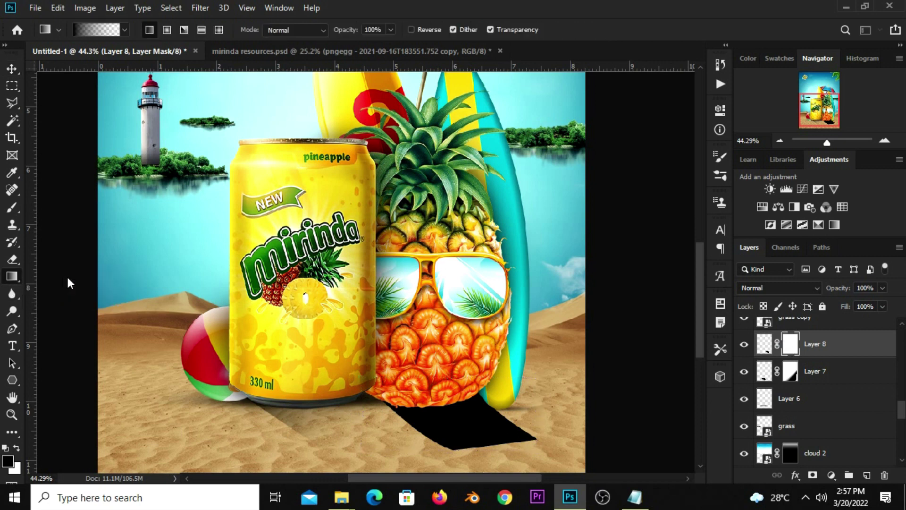
drag(507, 455, 425, 411)
mouse_move(467, 465)
mouse_down()
mouse_move(382, 399)
mouse_move(796, 387)
mouse_up()
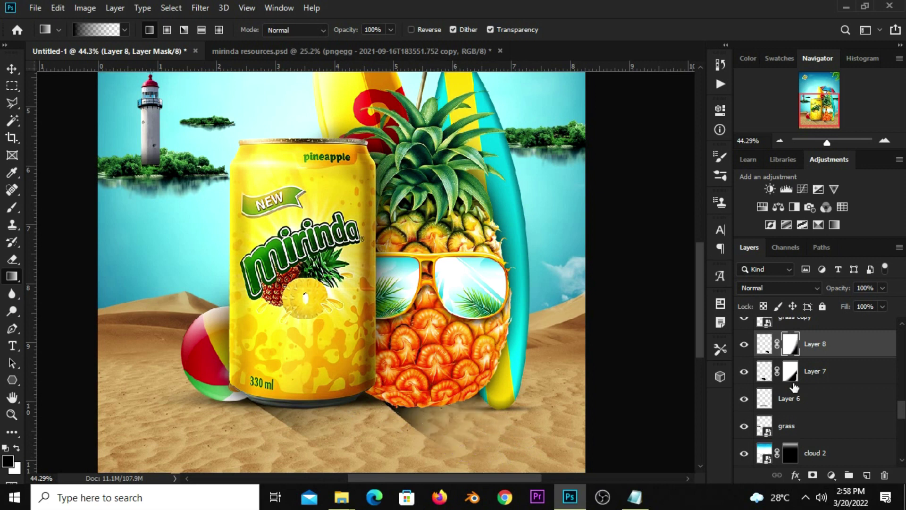
scroll(840, 358, up, 1)
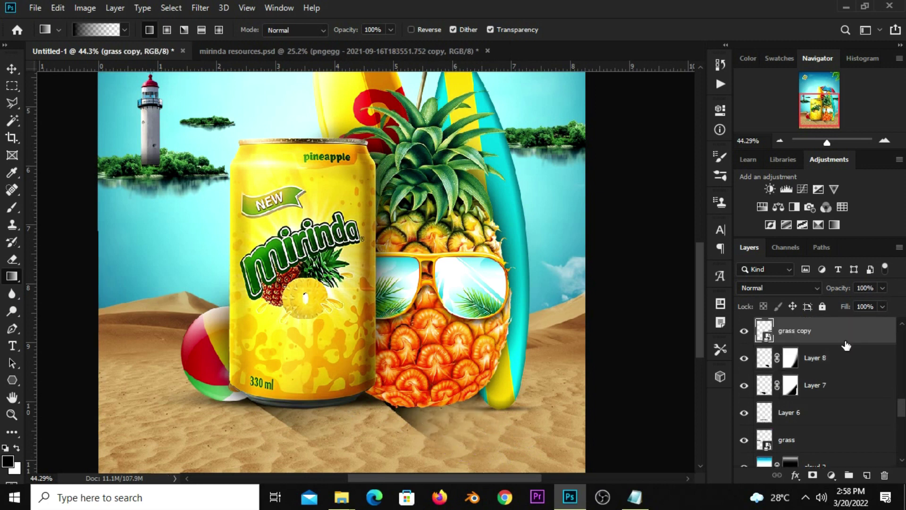
key(ctrl+2)
Lower Layer 8's opacity to 70% and compare the shadow on and off
click(882, 287)
drag(883, 303, 869, 303)
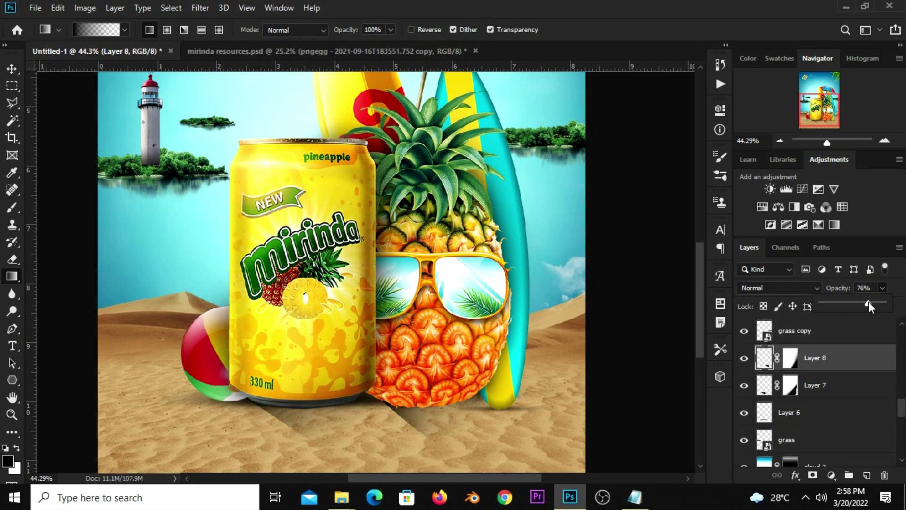
click(745, 357)
click(744, 358)
scroll(623, 360, down, 3)
click(12, 68)
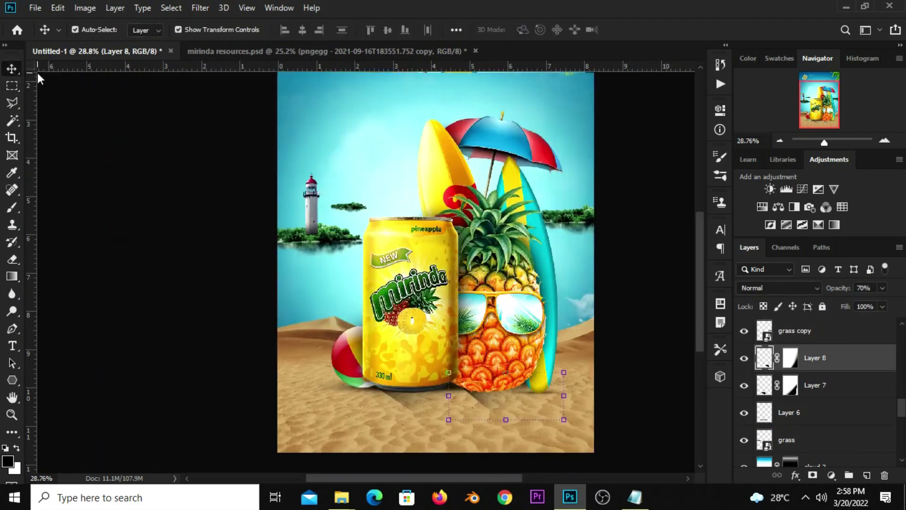
click(93, 138)
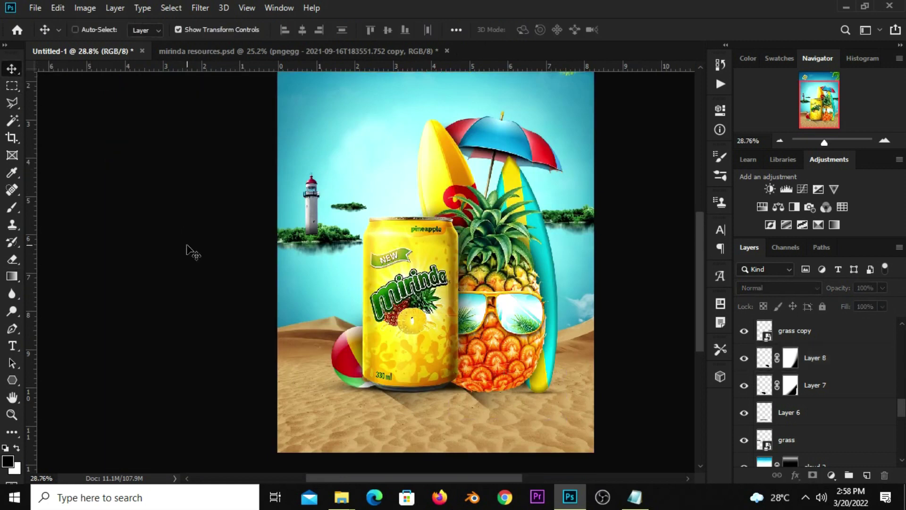
key(ctrl+minus)
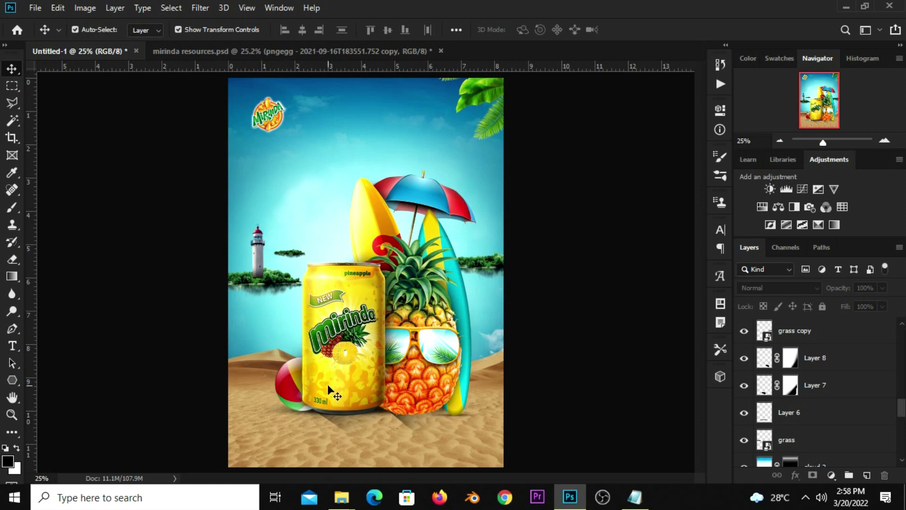
Show the cloud layer in mirinda resources.psd and drag it into the Untitled-1 poster
click(279, 50)
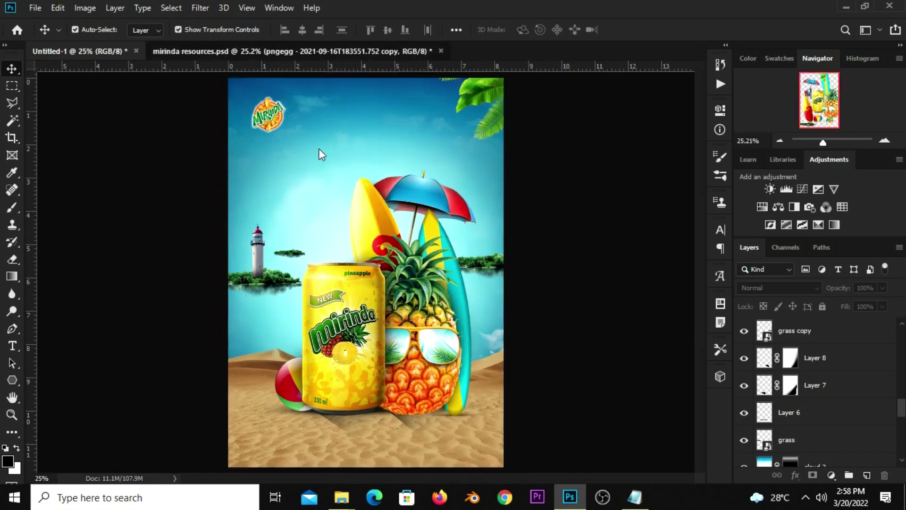
click(524, 302)
scroll(814, 414, down, 2)
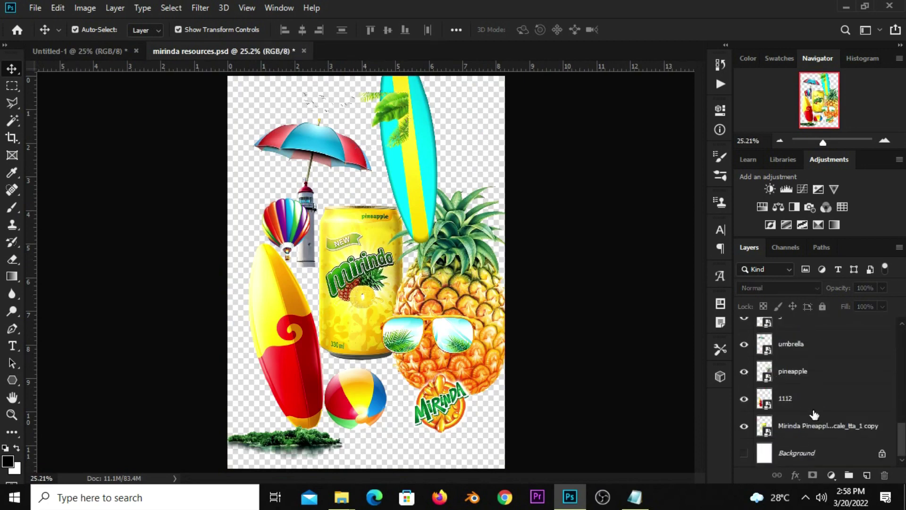
scroll(807, 415, up, 2)
scroll(802, 404, up, 2)
scroll(802, 416, up, 2)
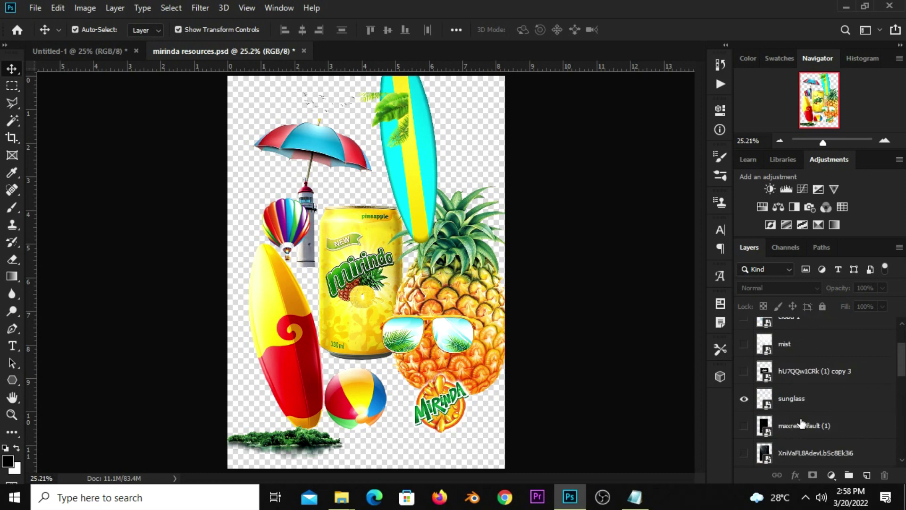
scroll(802, 423, up, 2)
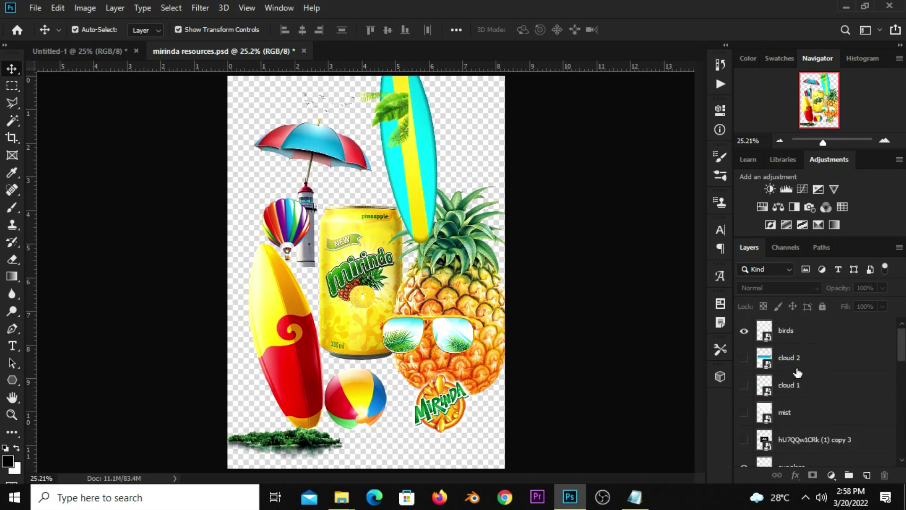
scroll(796, 422, down, 1)
click(795, 414)
click(745, 412)
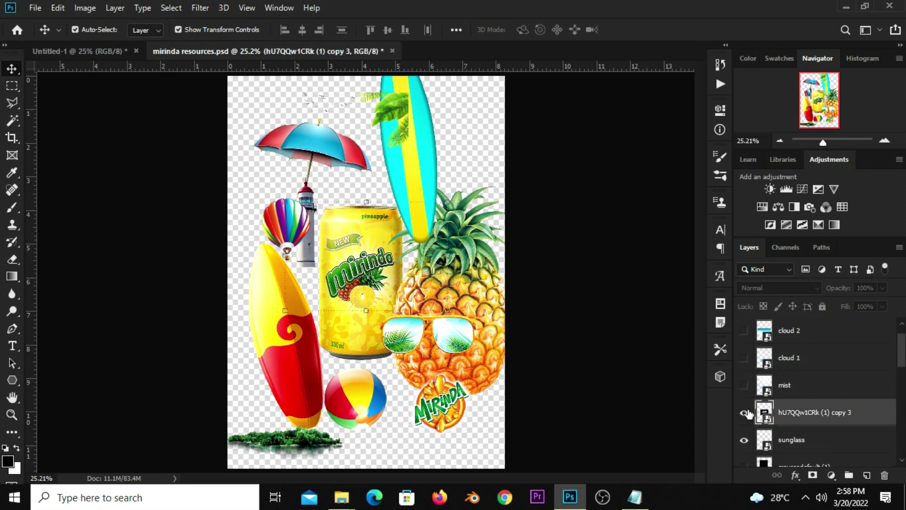
key(ctrl+t)
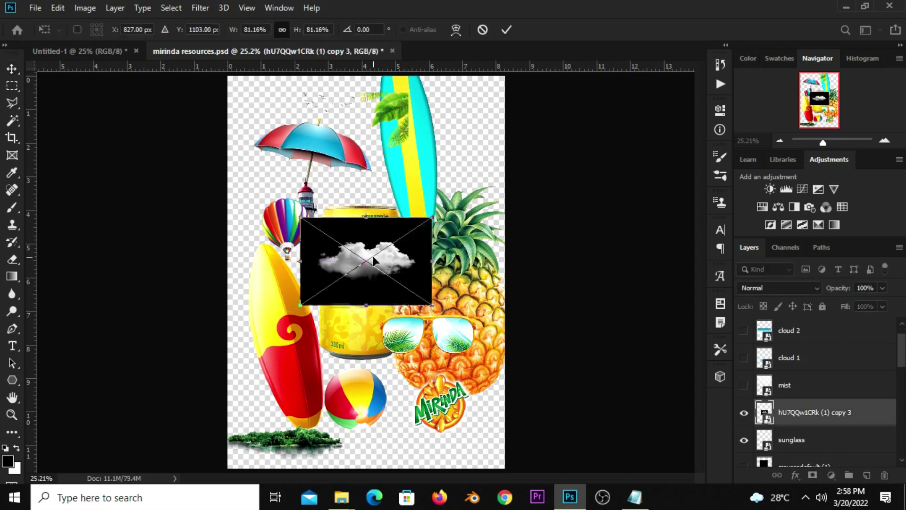
key(Return)
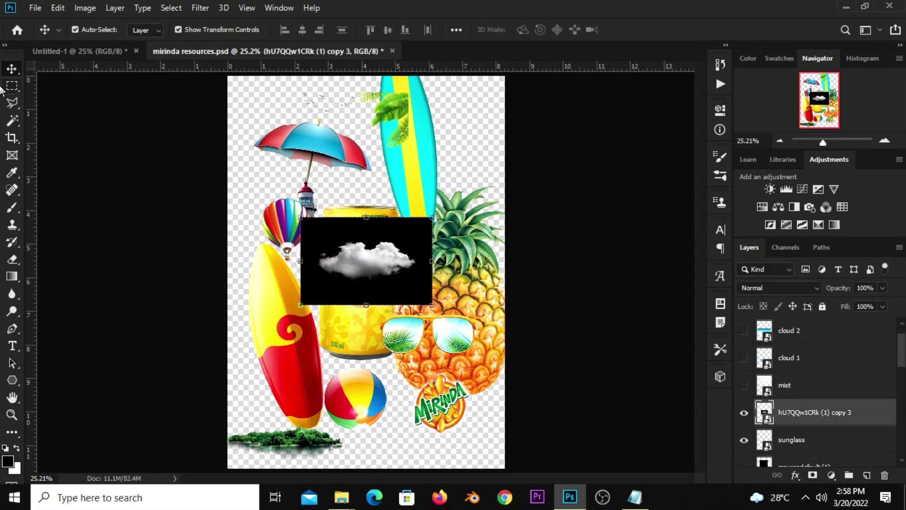
mouse_move(76, 61)
mouse_down()
mouse_move(312, 227)
mouse_move(289, 191)
mouse_move(278, 210)
mouse_up()
Shrink the cloud beside the lighthouse and blend it with Screen at 65% opacity
key(ctrl+t)
drag(313, 168, 254, 220)
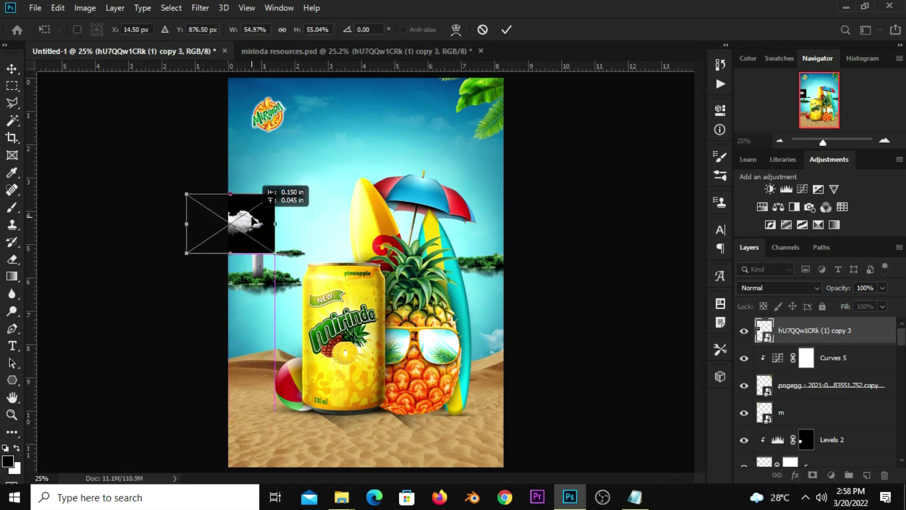
key(Return)
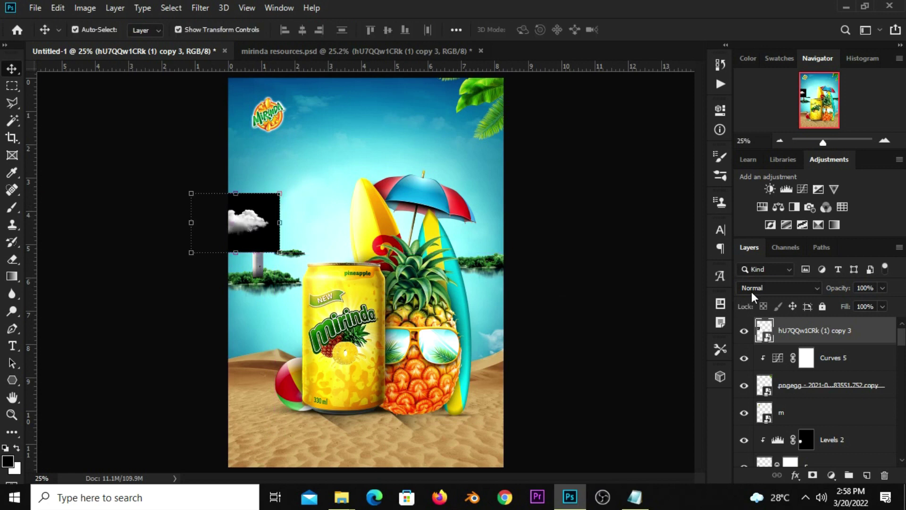
click(752, 290)
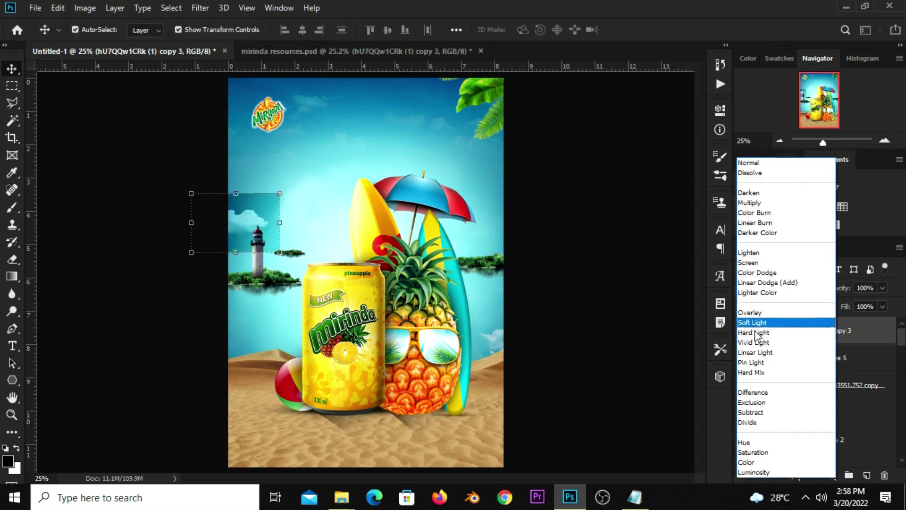
click(752, 263)
drag(278, 218, 287, 214)
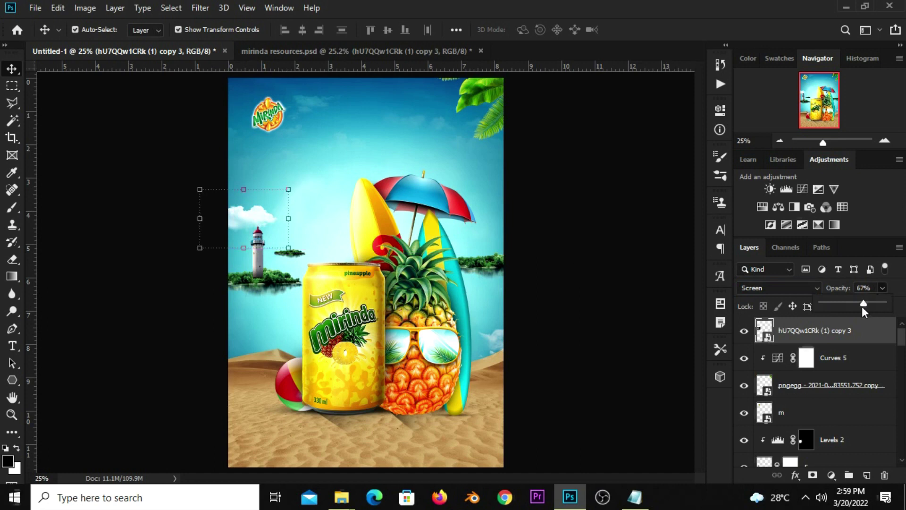
drag(862, 307, 860, 307)
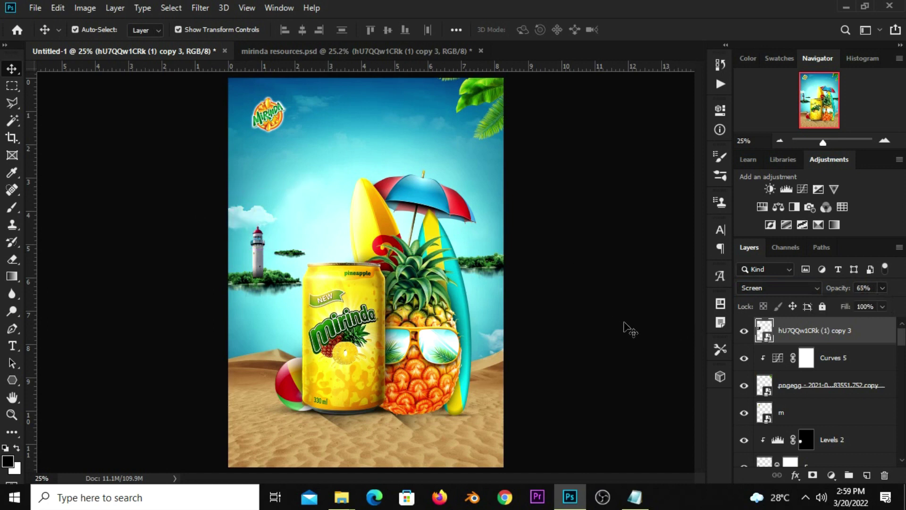
Duplicate the cloud, move the copy up-right and set its opacity to 100%
key(ctrl)
key(ctrl+j)
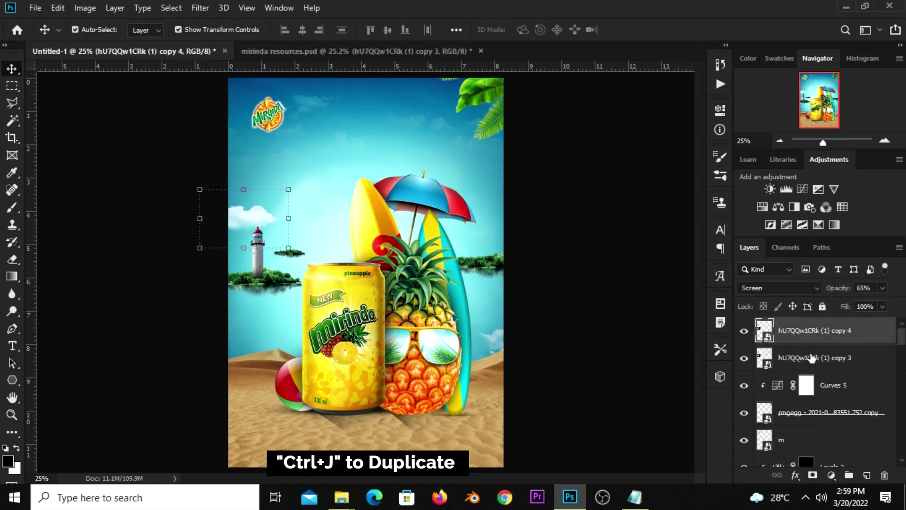
mouse_move(243, 203)
mouse_down()
mouse_move(328, 154)
mouse_move(310, 162)
mouse_move(309, 179)
mouse_up()
key(ctrl+t)
key(Return)
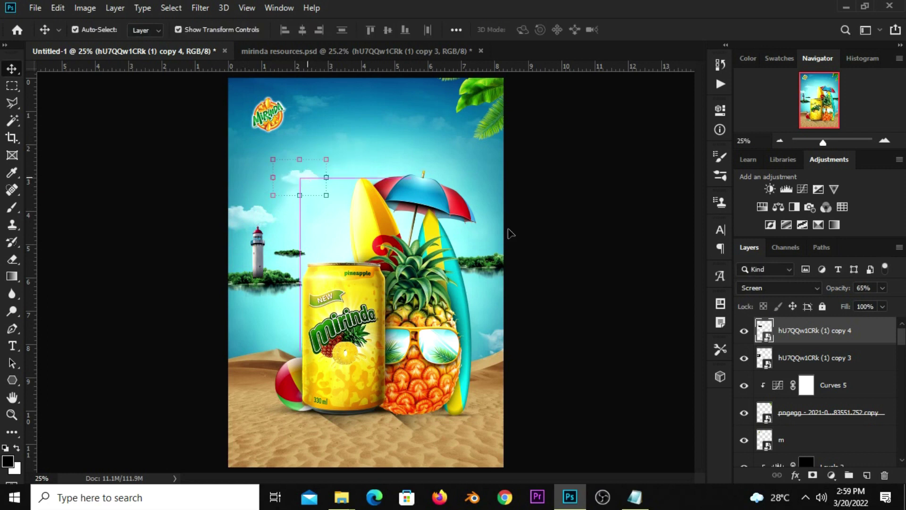
click(882, 288)
drag(879, 304, 886, 305)
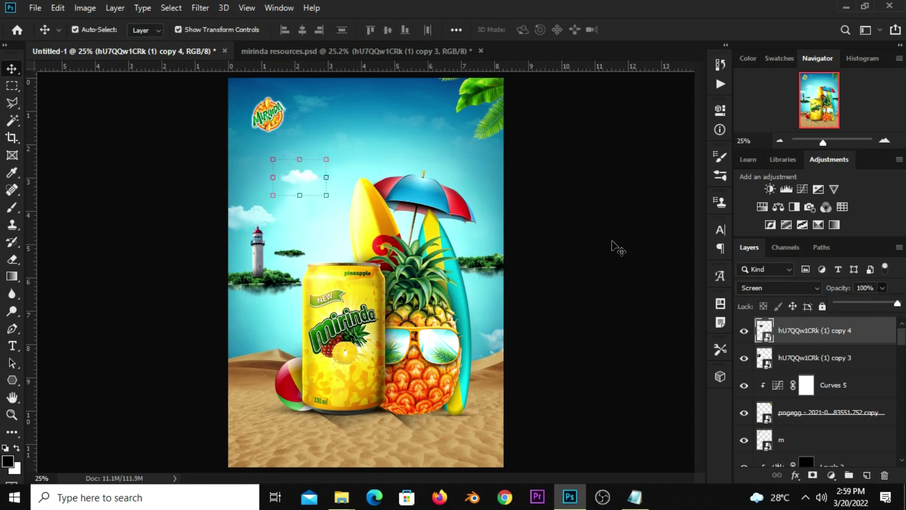
click(612, 247)
Duplicate the second cloud and place a resized copy above the umbrella
click(793, 331)
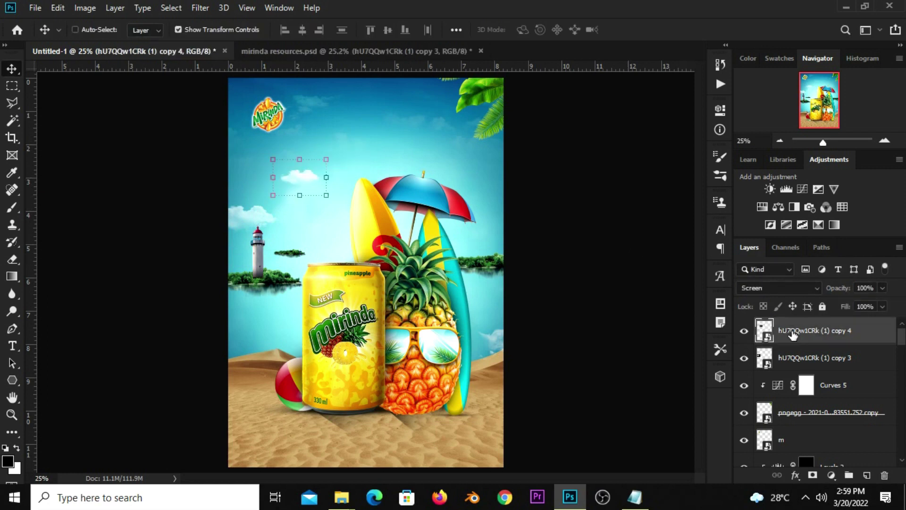
key(ctrl+j)
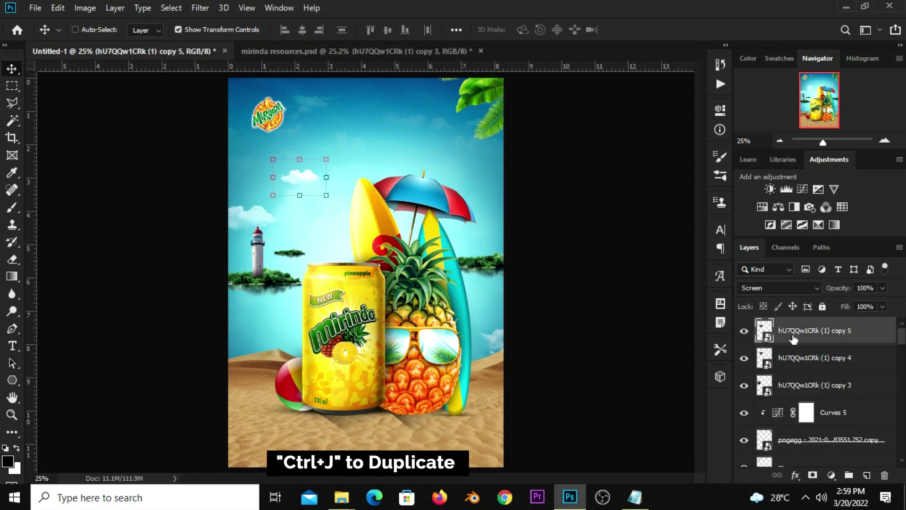
mouse_move(304, 179)
mouse_down()
mouse_move(458, 168)
mouse_move(498, 138)
mouse_up()
key(ctrl+t)
mouse_move(451, 179)
mouse_down()
mouse_move(460, 189)
mouse_move(452, 176)
mouse_up()
drag(499, 145, 493, 150)
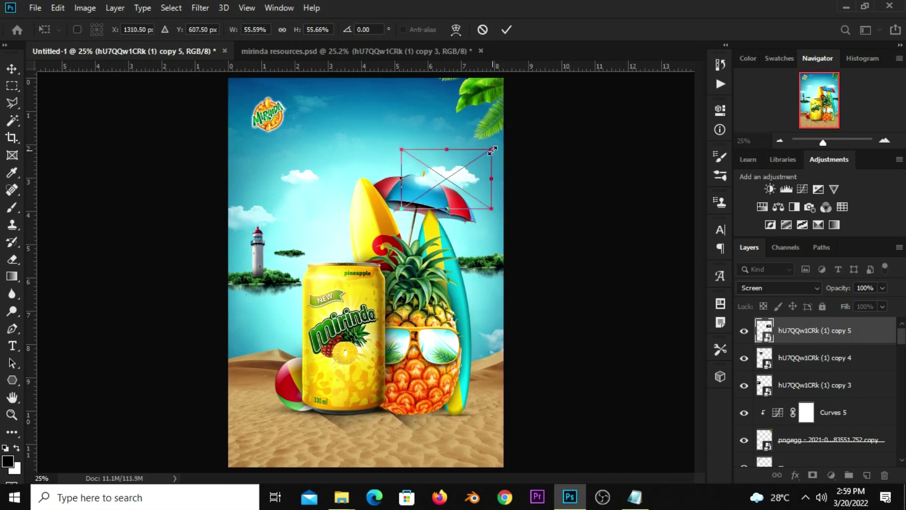
key(Return)
Alt-drag a copy of the umbrella cloud to the top of the sky, then return to mirinda resources.psd
click(575, 300)
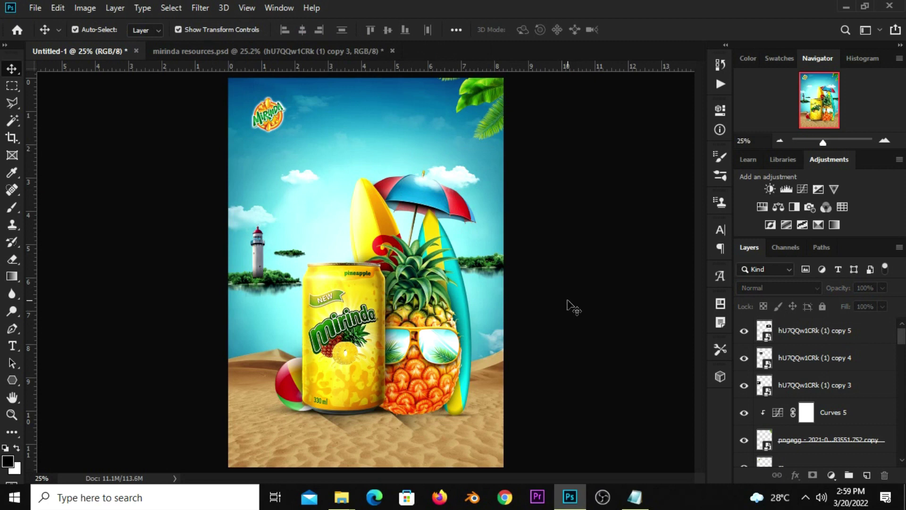
click(452, 180)
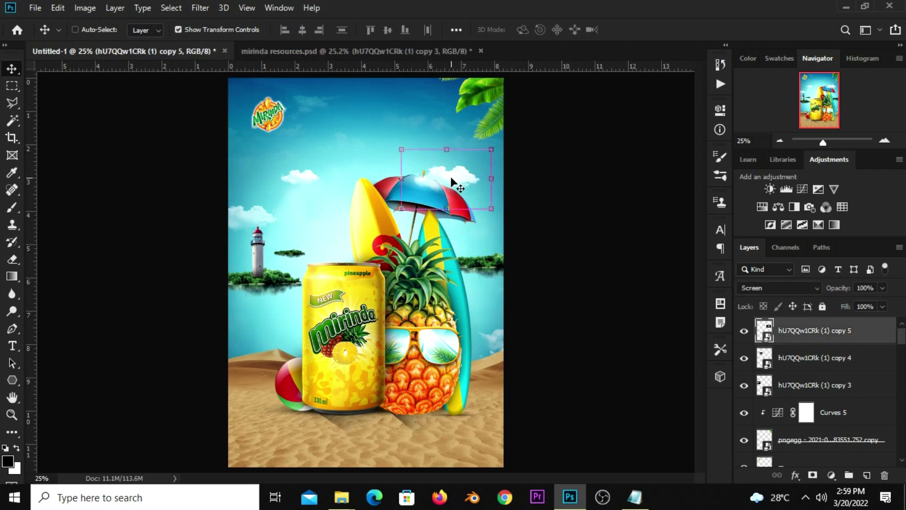
drag(452, 179, 342, 96)
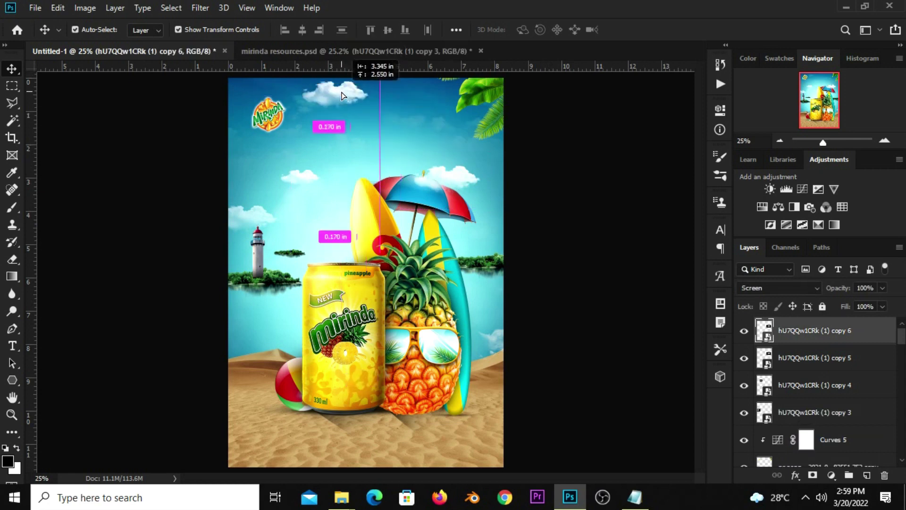
click(431, 137)
click(313, 53)
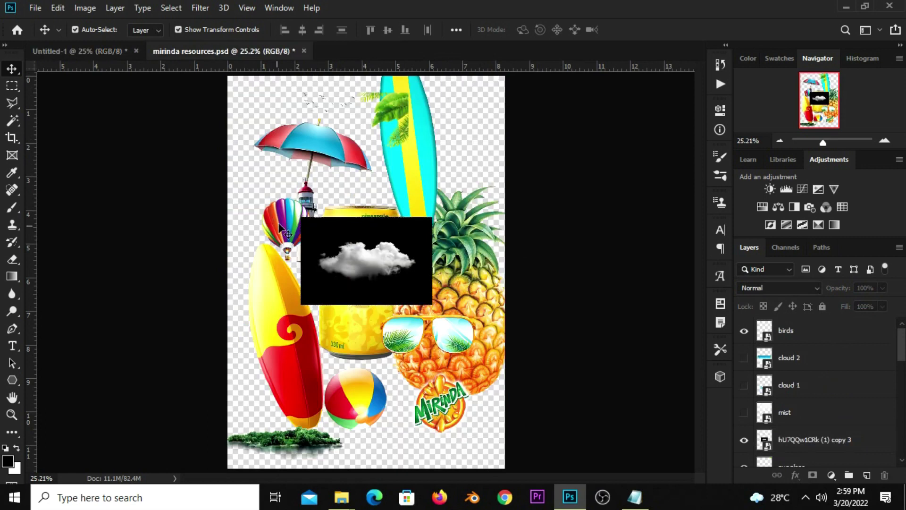
Bring the hot-air balloon into the poster, shrink it to about 45% and place it near the logo
click(278, 222)
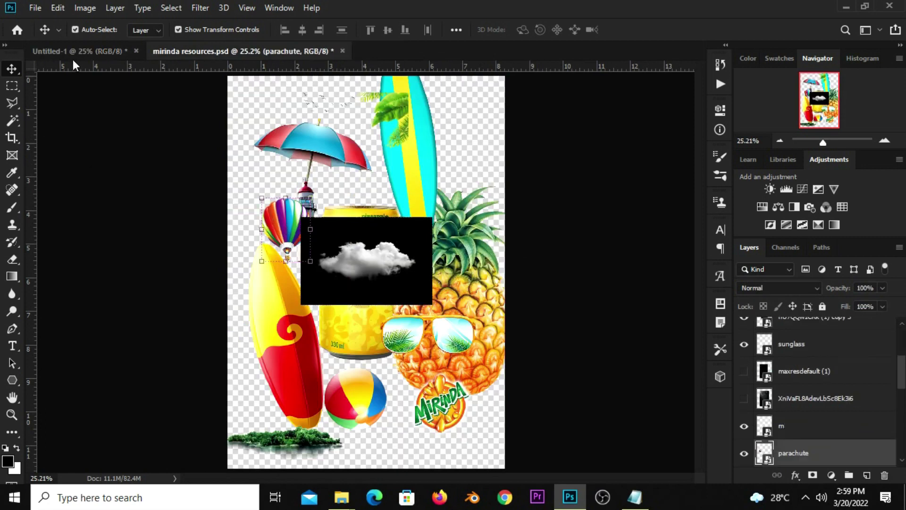
mouse_move(73, 59)
mouse_down()
mouse_move(361, 286)
mouse_move(381, 133)
mouse_up()
right_click(781, 335)
click(608, 137)
key(ctrl+t)
drag(389, 149, 391, 117)
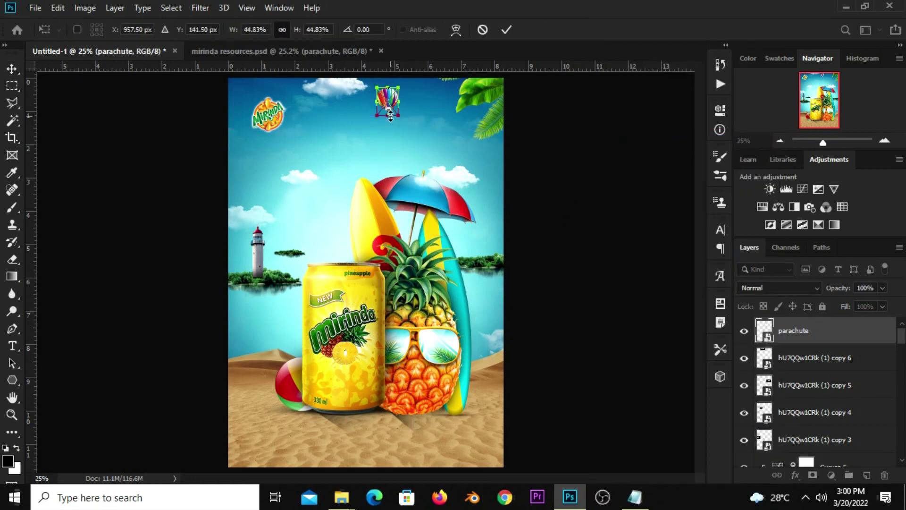
key(Return)
drag(391, 104, 324, 115)
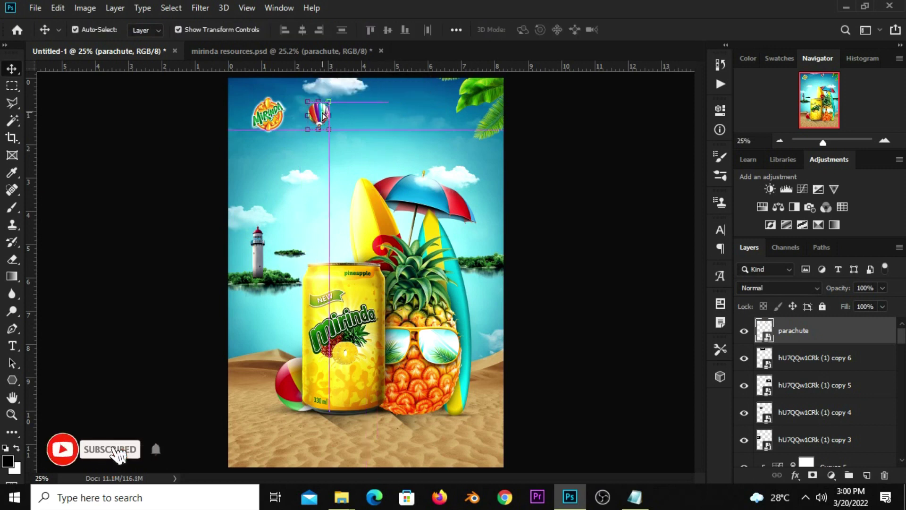
Duplicate the balloon to the right, shrink the left one slightly and the right copy to about 19%
key(ctrl+j)
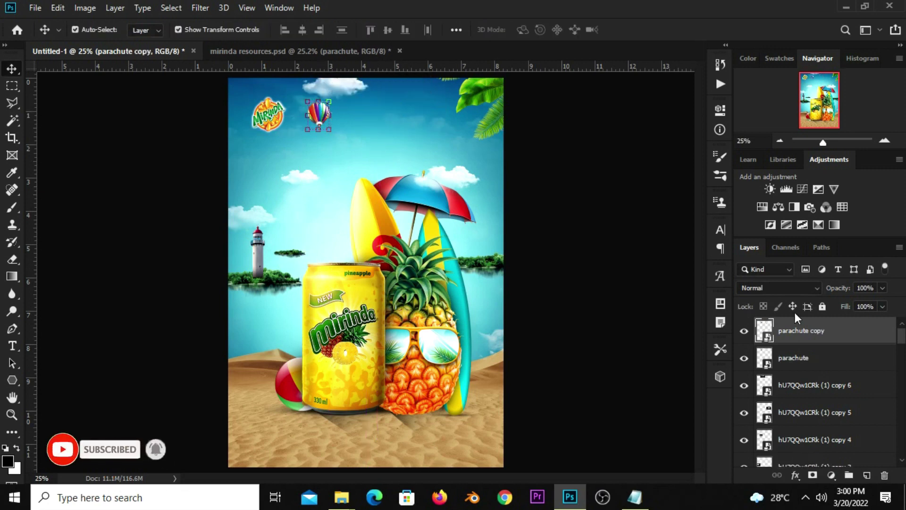
drag(319, 118, 413, 132)
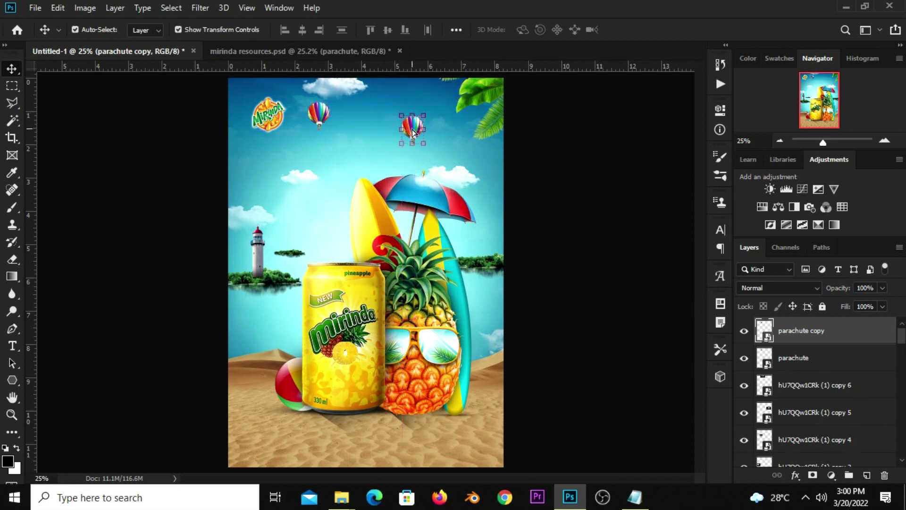
click(321, 115)
key(ctrl+t)
drag(329, 128, 326, 126)
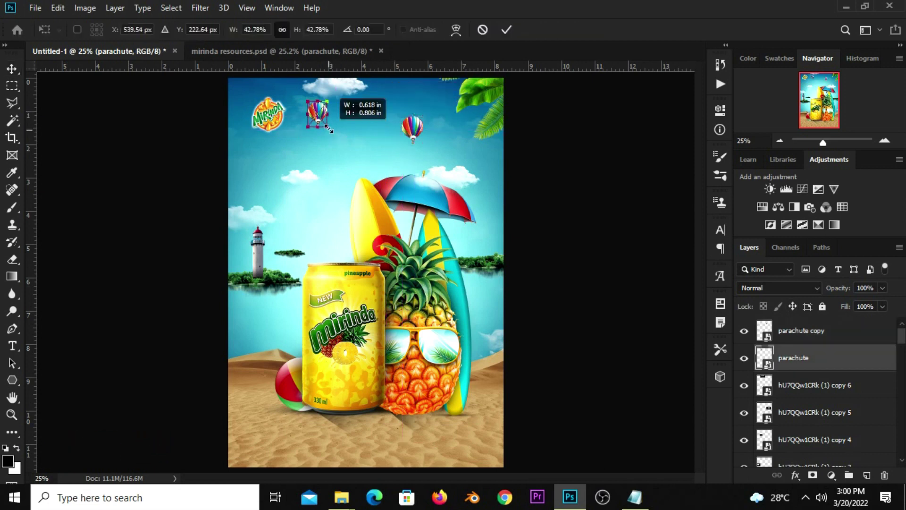
key(Return)
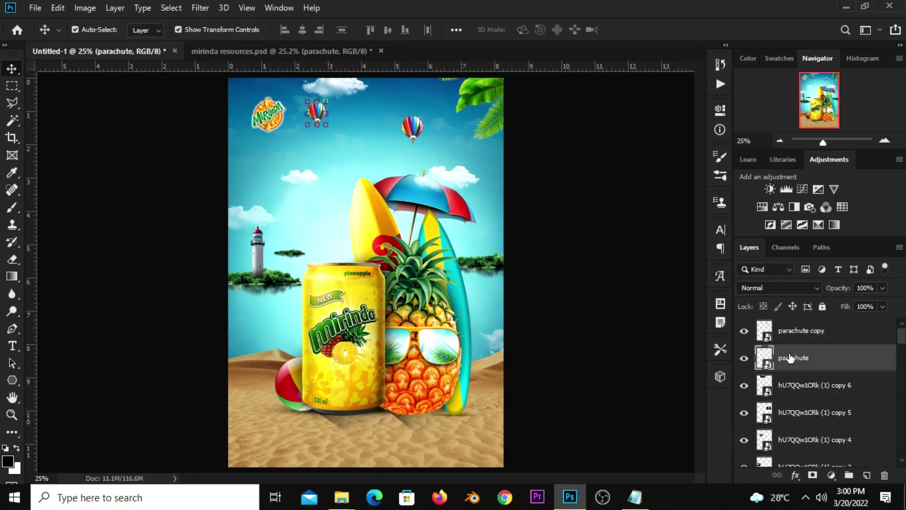
click(798, 332)
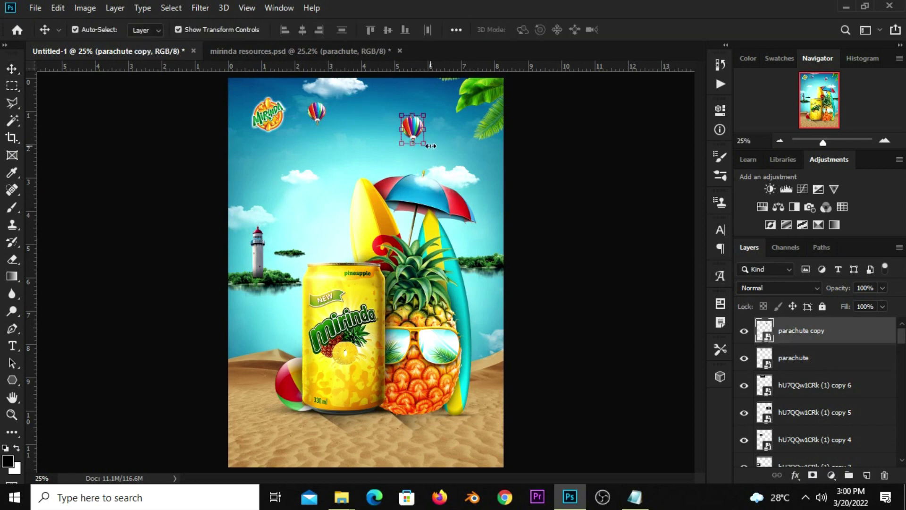
key(ctrl+t)
drag(429, 114, 419, 131)
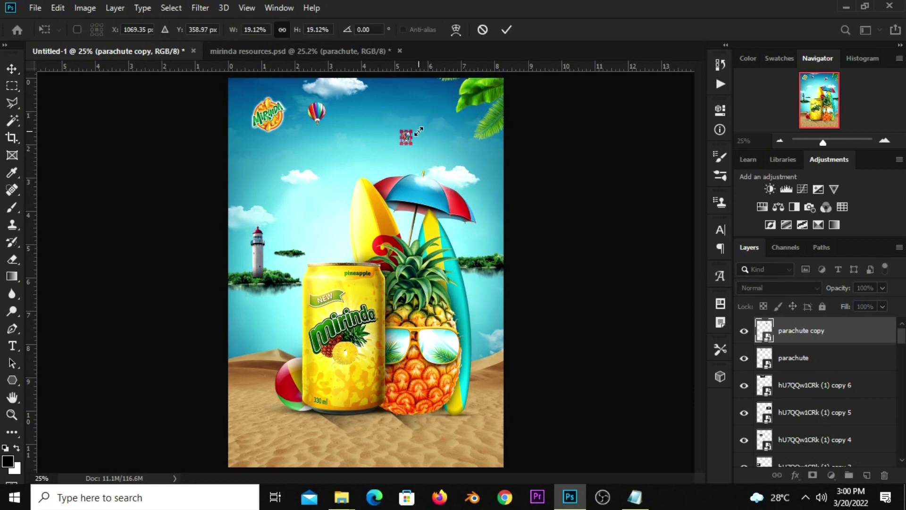
click(465, 168)
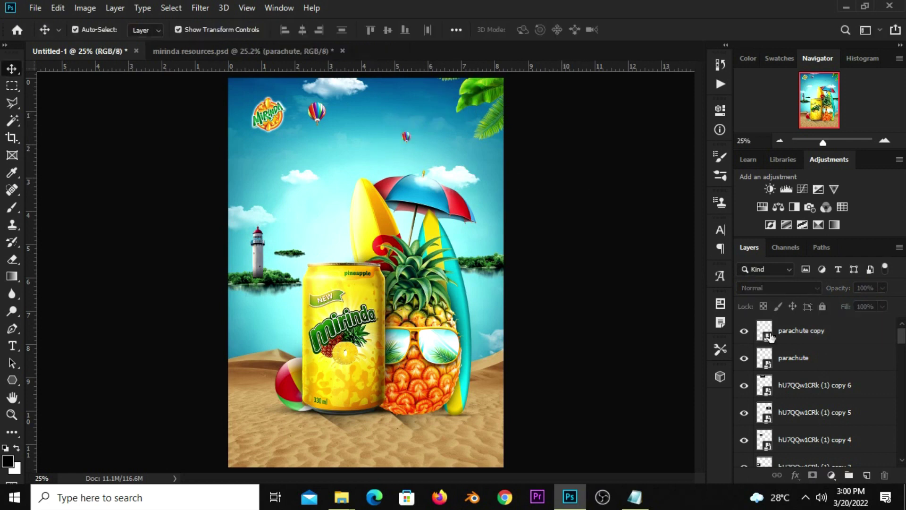
Apply a Gaussian Blur with Radius 3 to the small right balloon
click(770, 336)
click(200, 8)
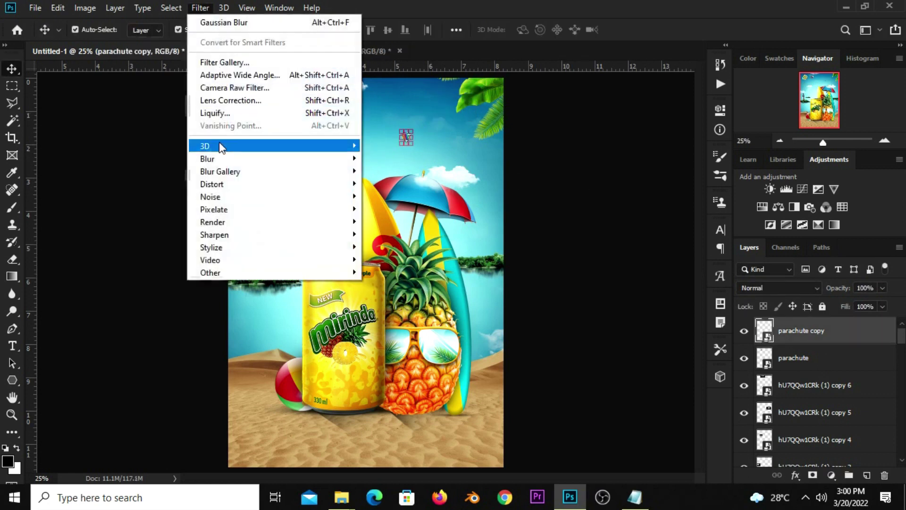
mouse_move(273, 158)
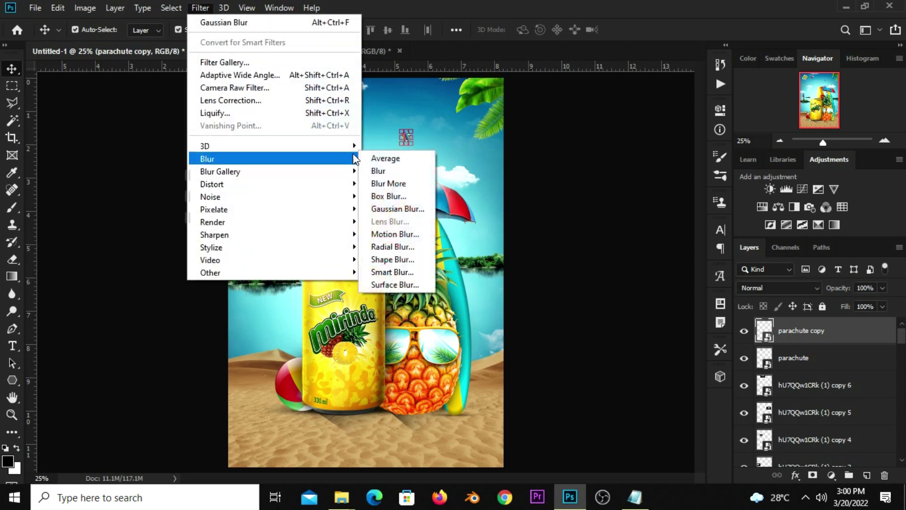
click(395, 209)
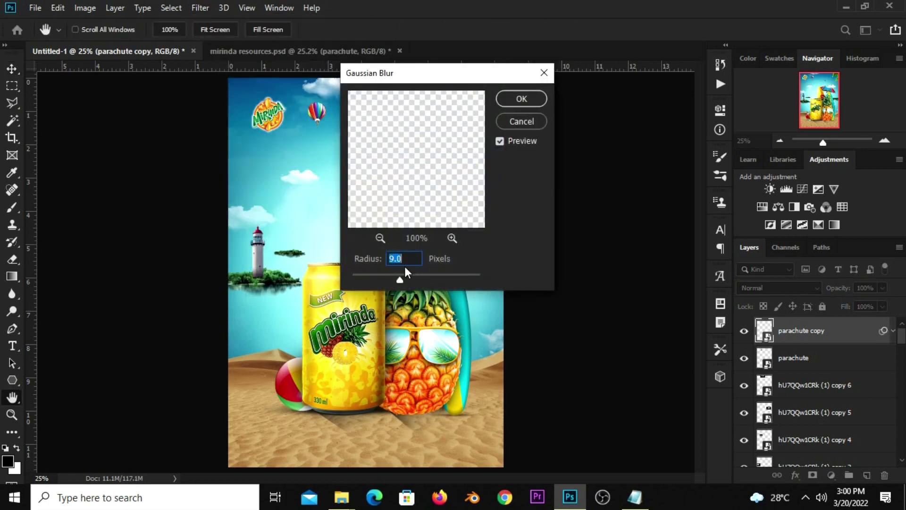
click(521, 99)
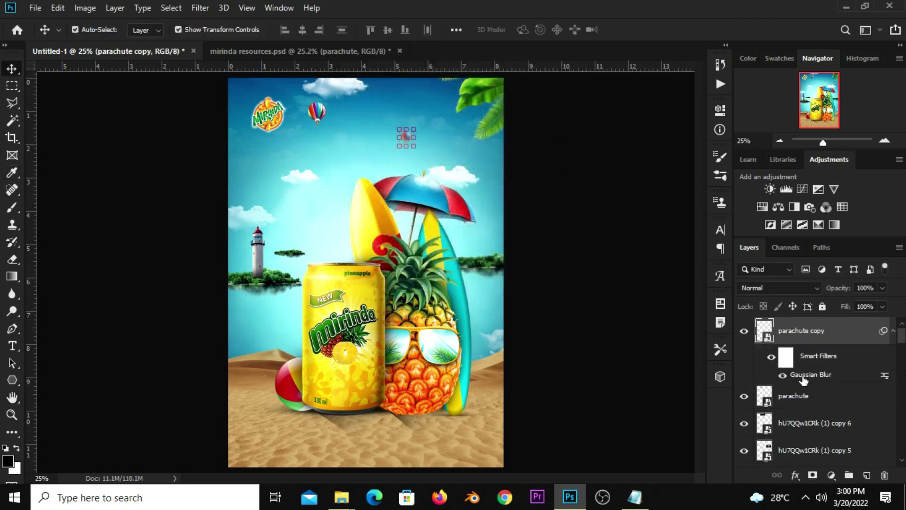
double_click(808, 375)
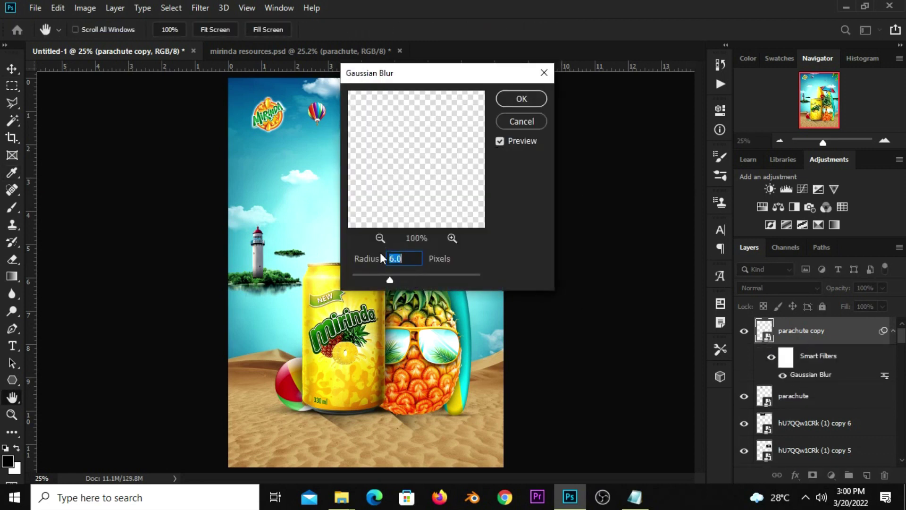
text(3)
click(521, 99)
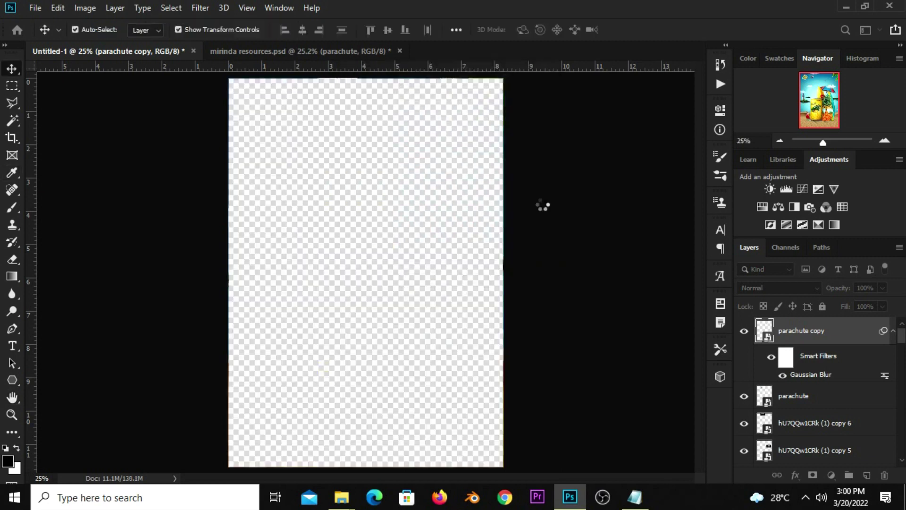
Add a tiny 21% copy of the left balloon at the top centre, then return to mirinda resources.psd
ctrl+click(314, 115)
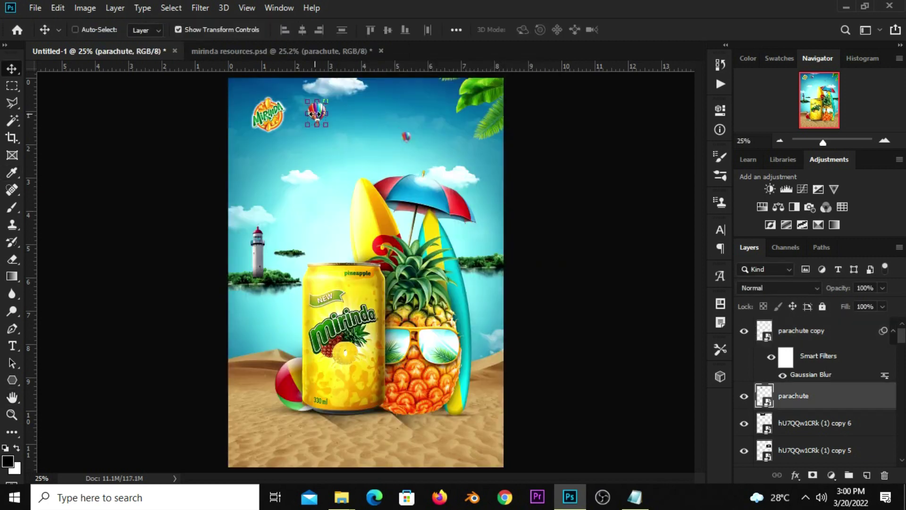
key(ctrl+j)
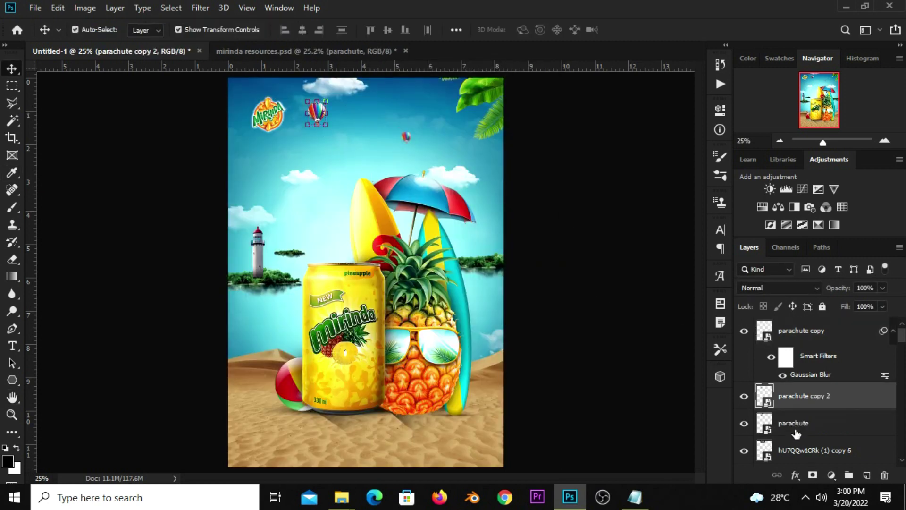
mouse_move(312, 110)
mouse_down()
mouse_move(393, 90)
mouse_move(396, 99)
mouse_up()
key(ctrl+t)
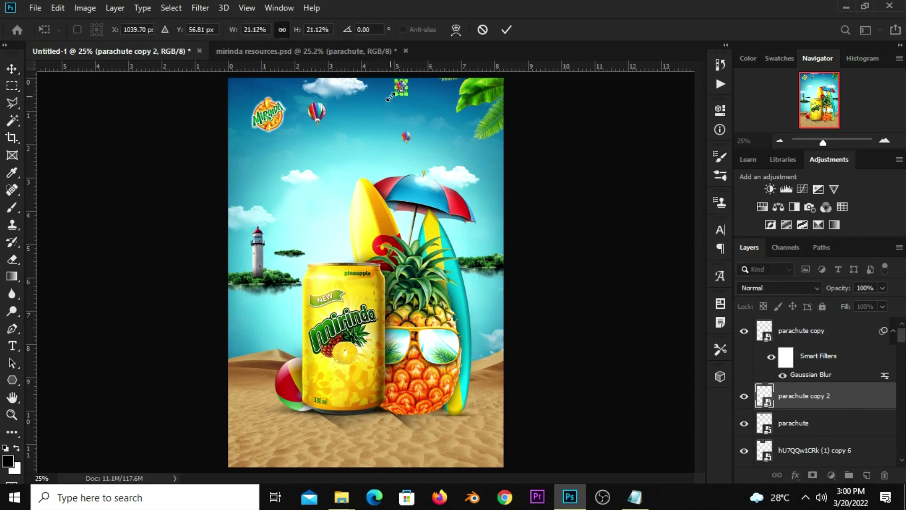
key(Return)
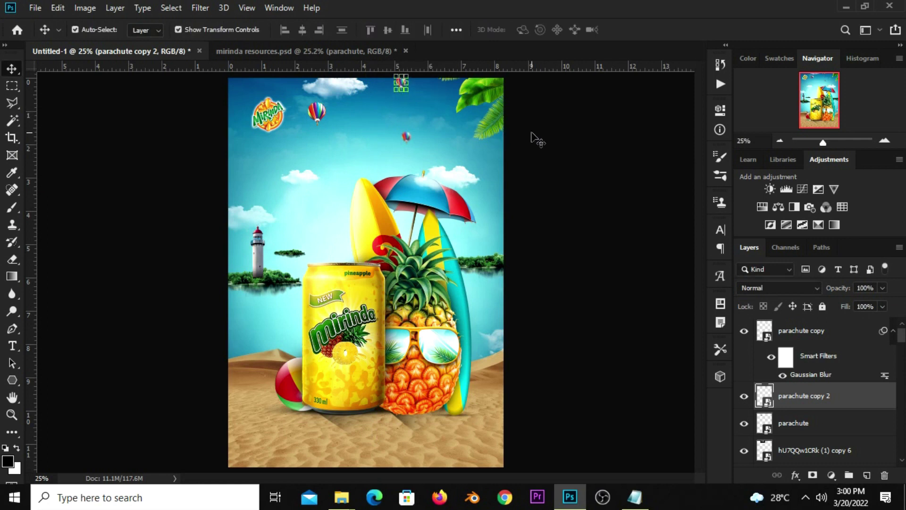
click(533, 138)
click(275, 52)
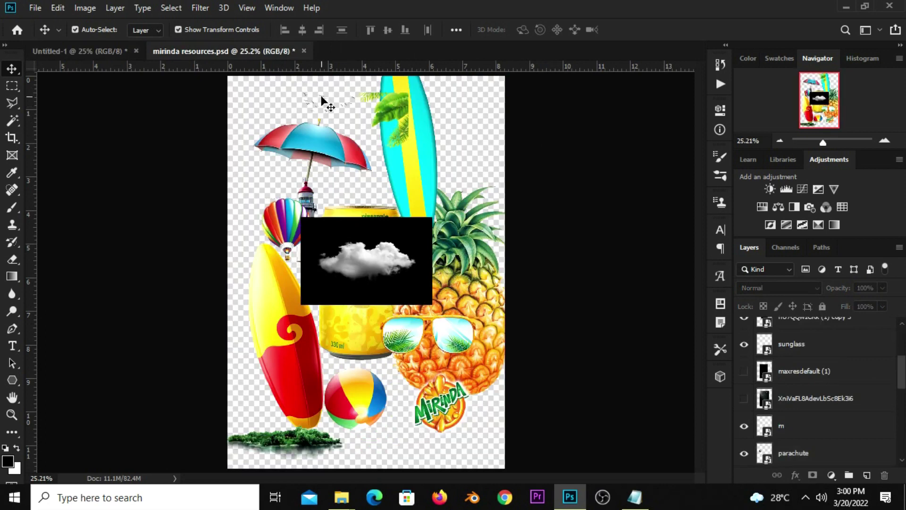
Bring the flock of birds into the poster above the lighthouse at 67% opacity
click(321, 100)
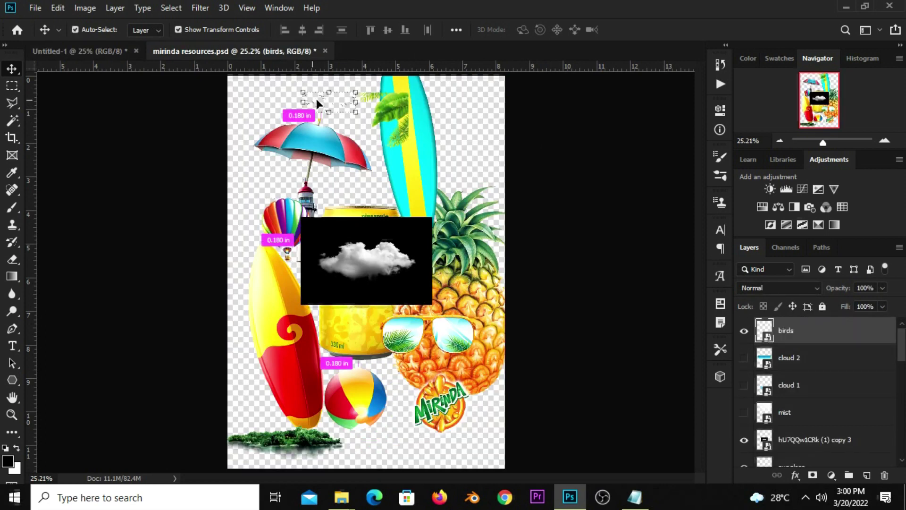
click(92, 55)
drag(93, 55, 307, 217)
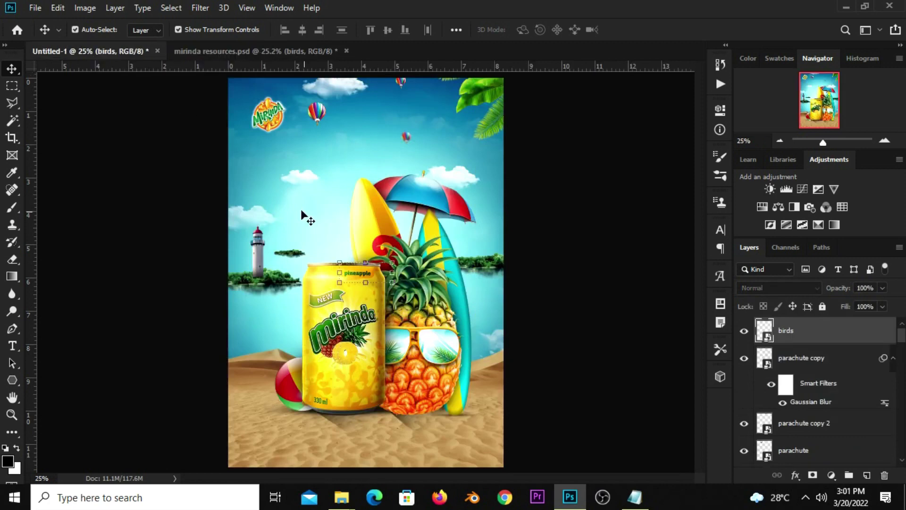
key(ctrl+t)
drag(358, 273, 273, 209)
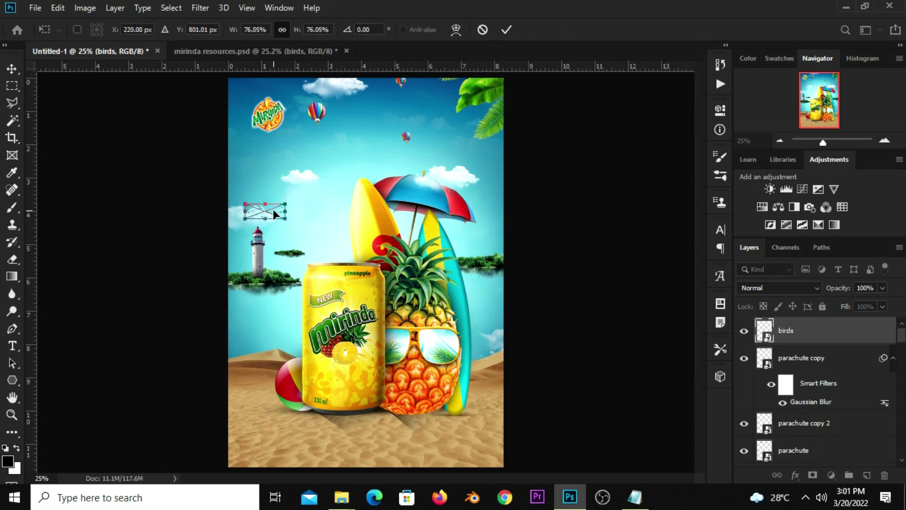
key(Return)
click(886, 287)
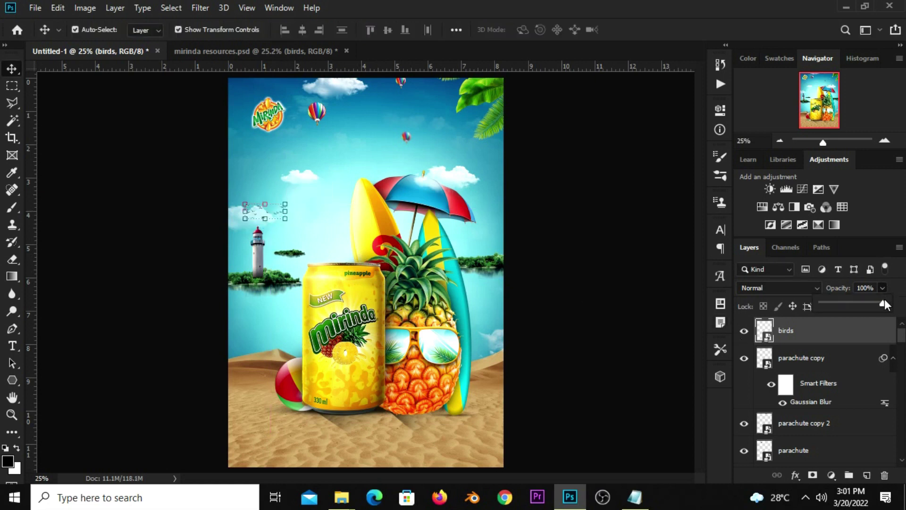
drag(865, 303, 863, 304)
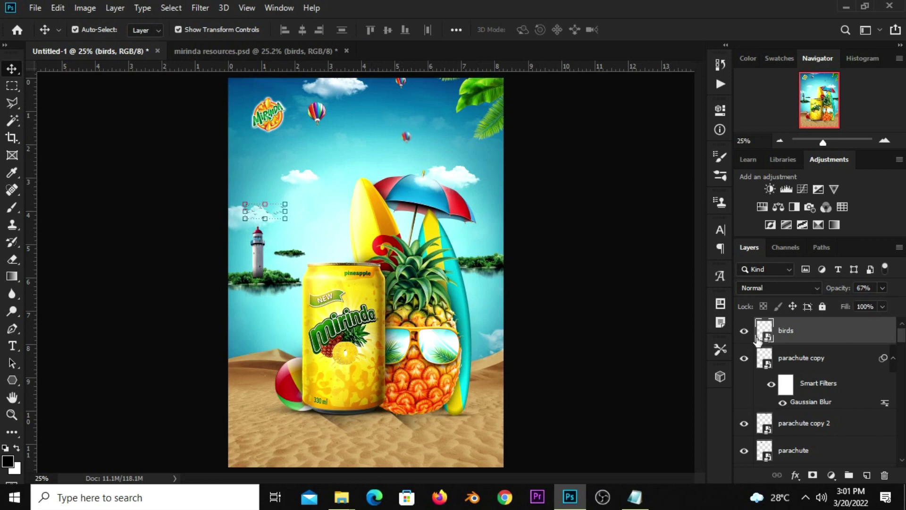
Duplicate the birds and enlarge the copy to about 136% near the top balloons
key(ctrl)
key(ctrl+j)
key(ctrl+t)
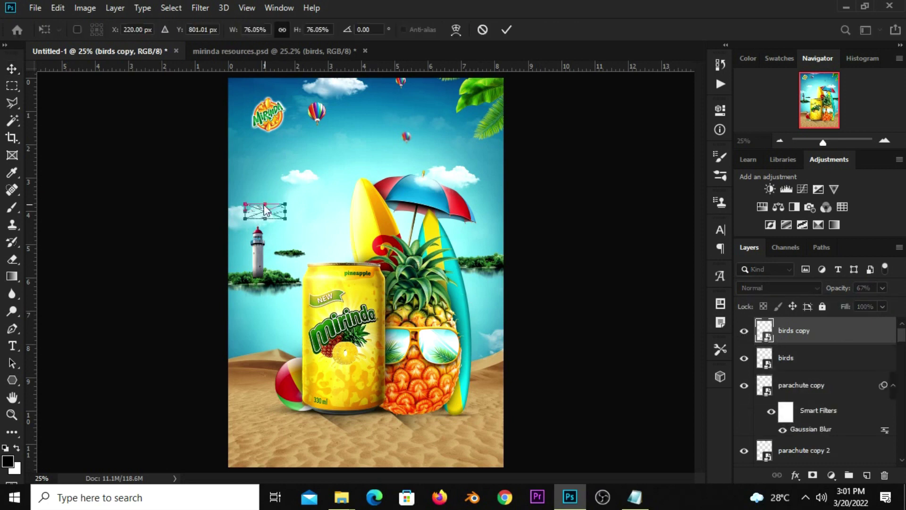
mouse_move(265, 204)
mouse_down()
mouse_move(265, 189)
mouse_move(415, 109)
mouse_move(443, 124)
mouse_move(432, 106)
mouse_up()
key(Return)
click(544, 143)
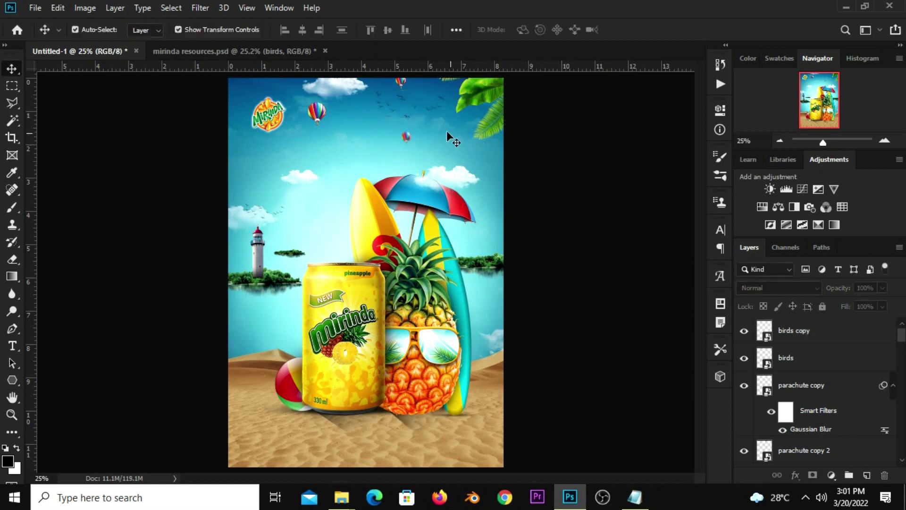
click(797, 339)
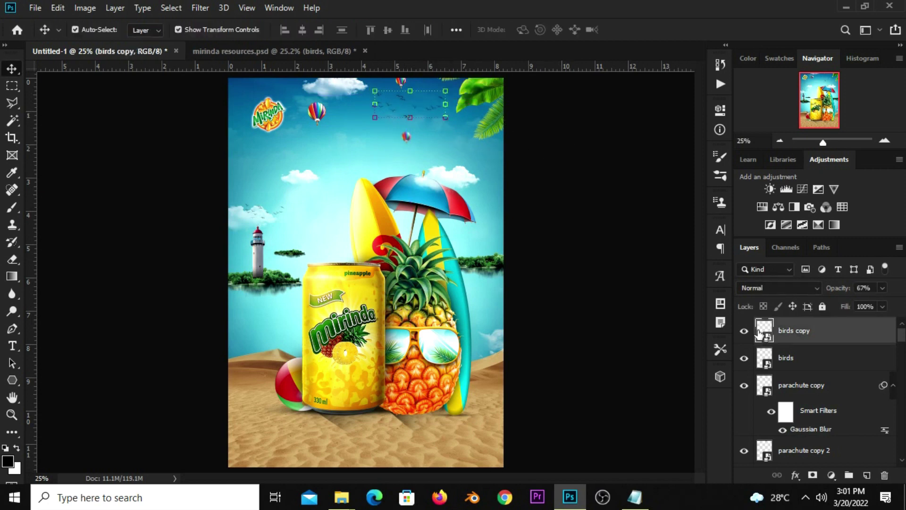
Outline the top birds with the Polygonal Lasso, give the birds copy an inverted layer mask, then select cloud 2
click(12, 103)
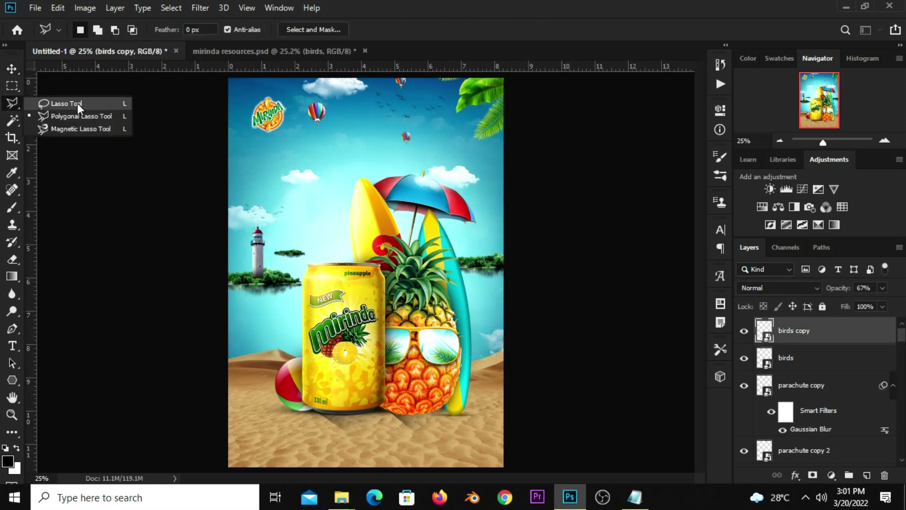
click(78, 115)
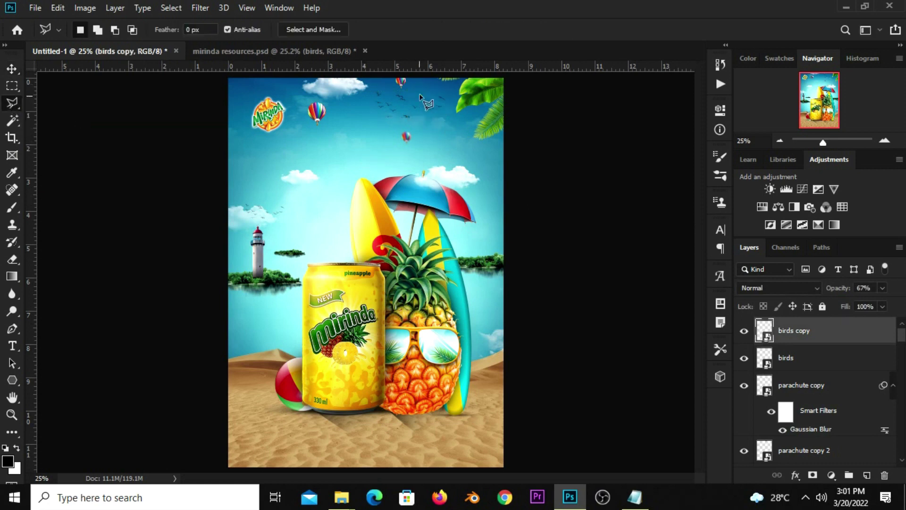
click(368, 107)
click(393, 109)
click(418, 81)
click(355, 84)
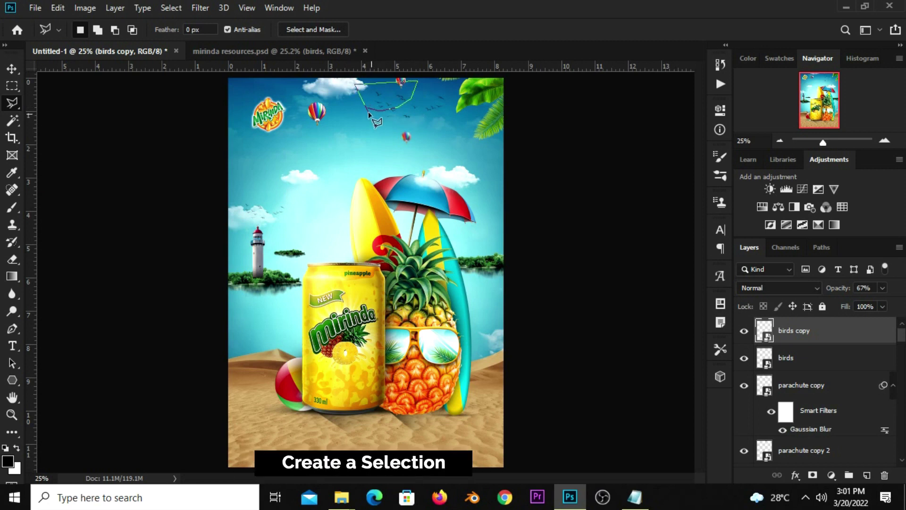
click(367, 109)
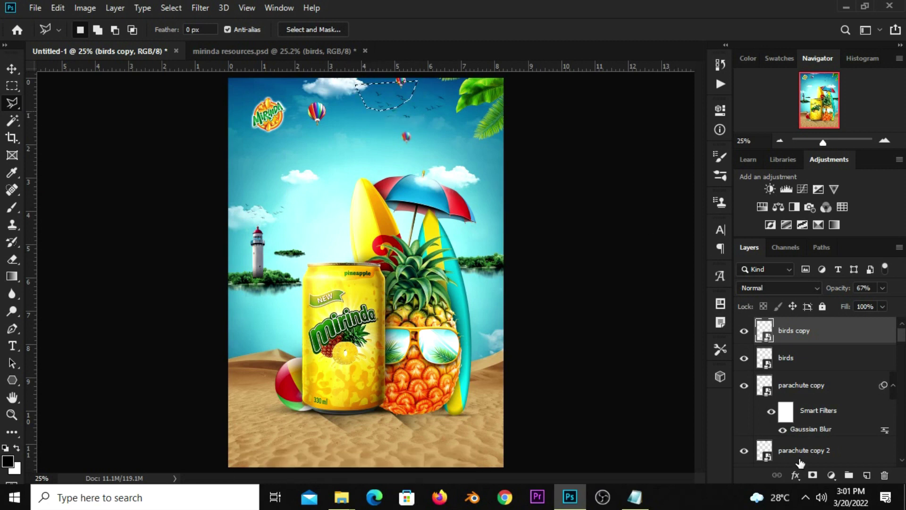
click(812, 475)
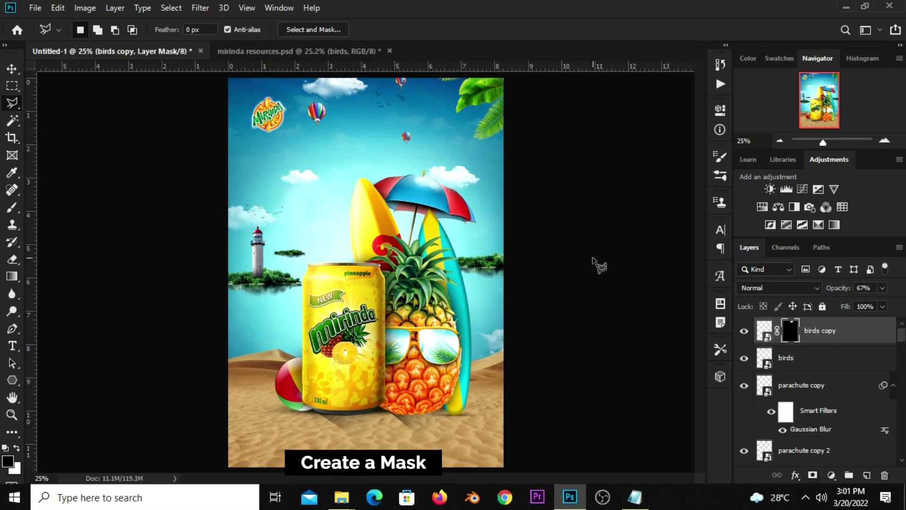
key(ctrl+i)
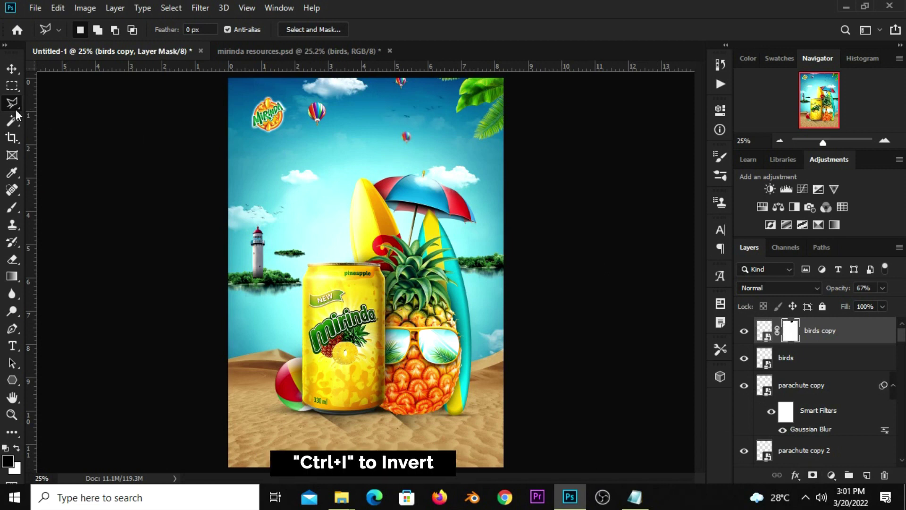
click(19, 70)
click(403, 107)
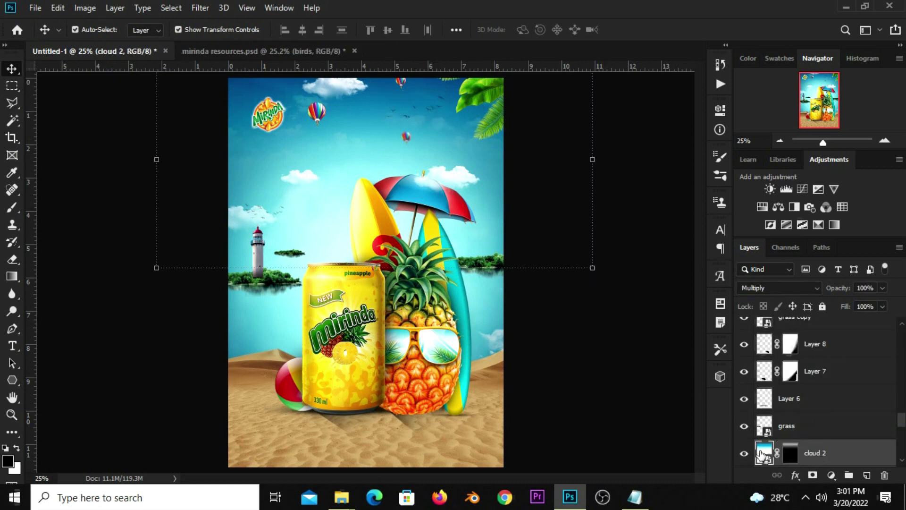
Show the cloud 2 layer and lock it completely
click(745, 454)
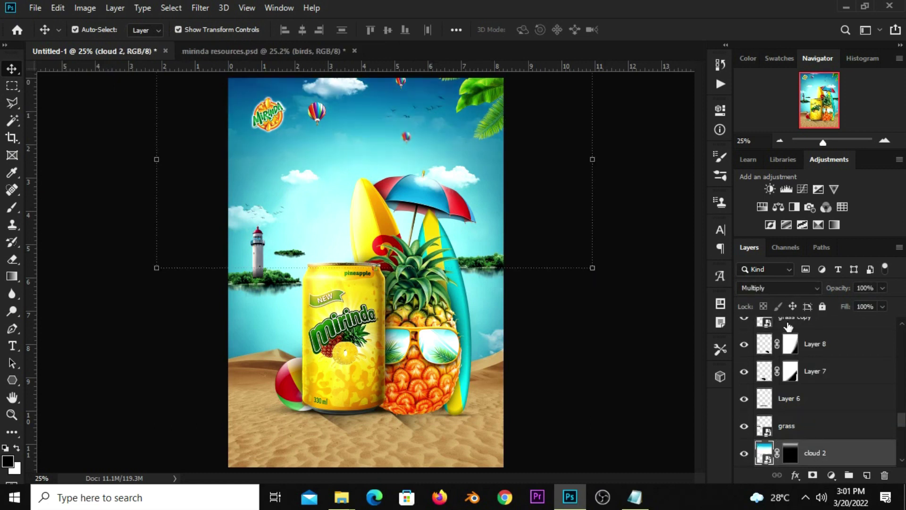
click(822, 307)
click(647, 366)
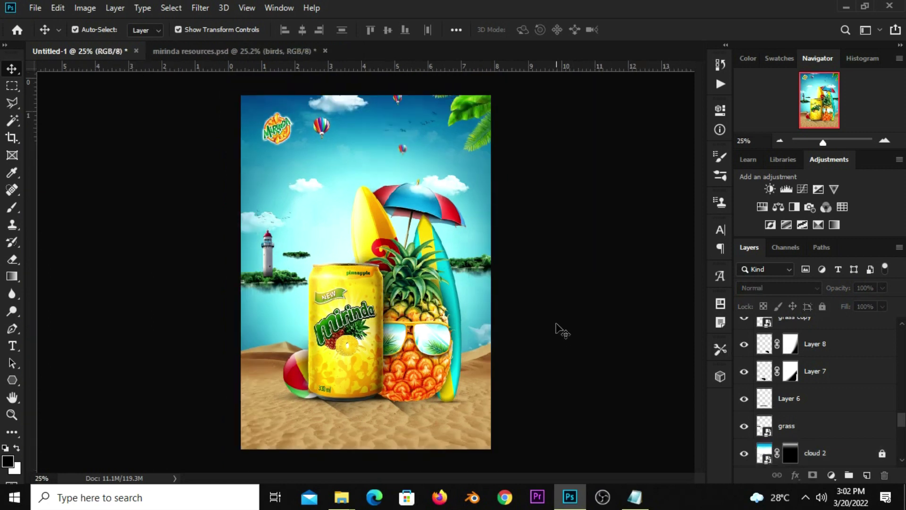
key(ctrl+0)
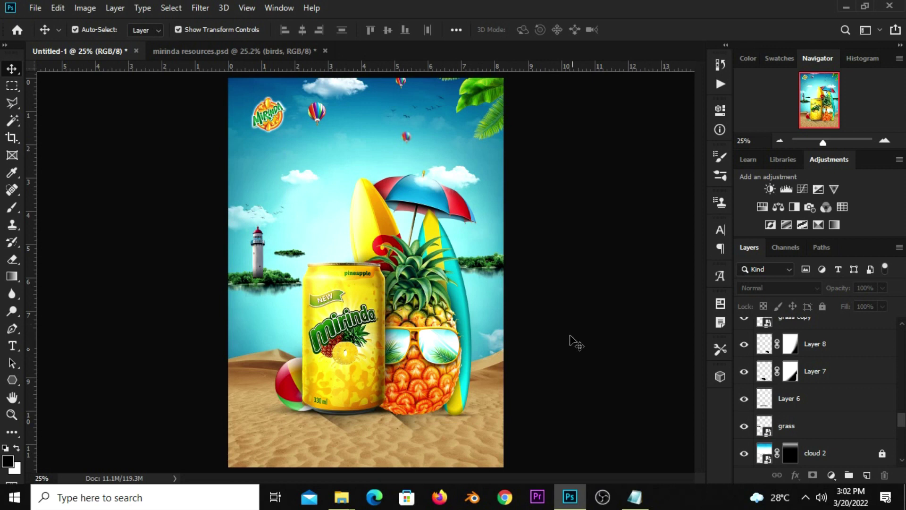
Add an S-curve Curves adjustment at 28% opacity and nudge the Mirinda logo slightly left
click(832, 475)
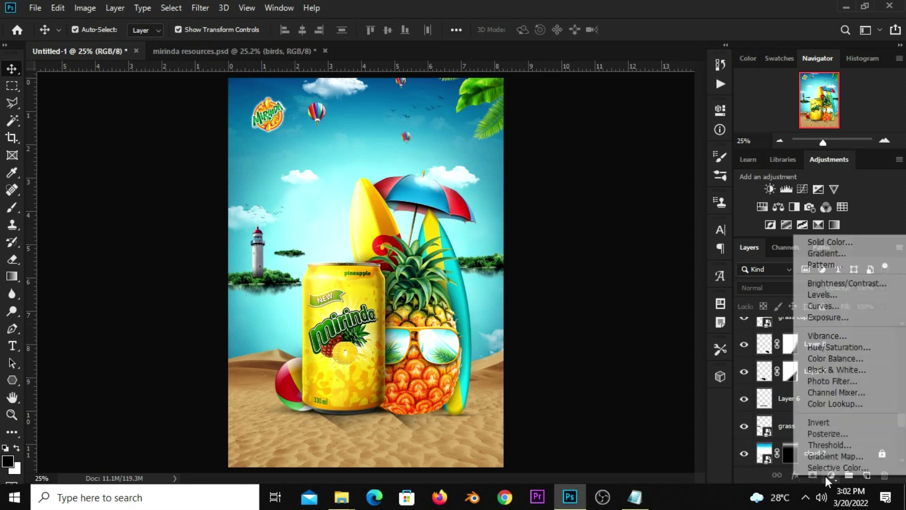
click(830, 307)
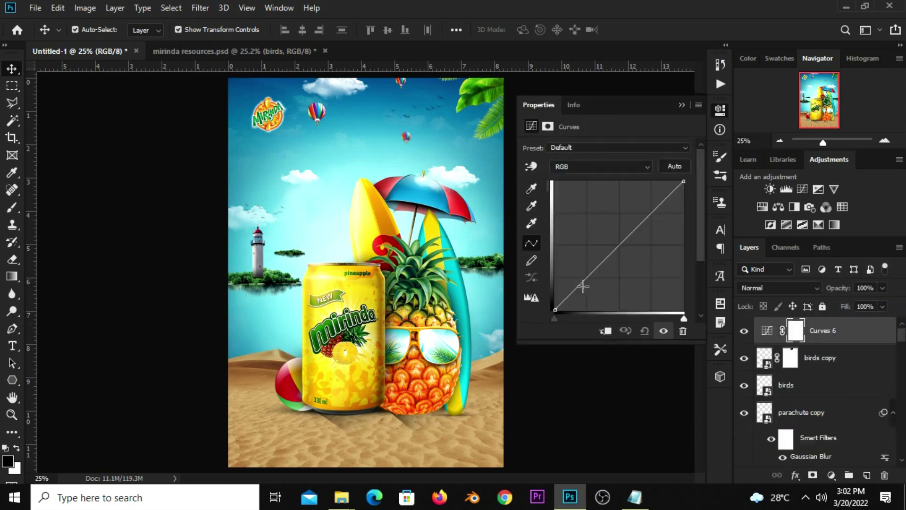
drag(590, 275, 590, 286)
click(647, 220)
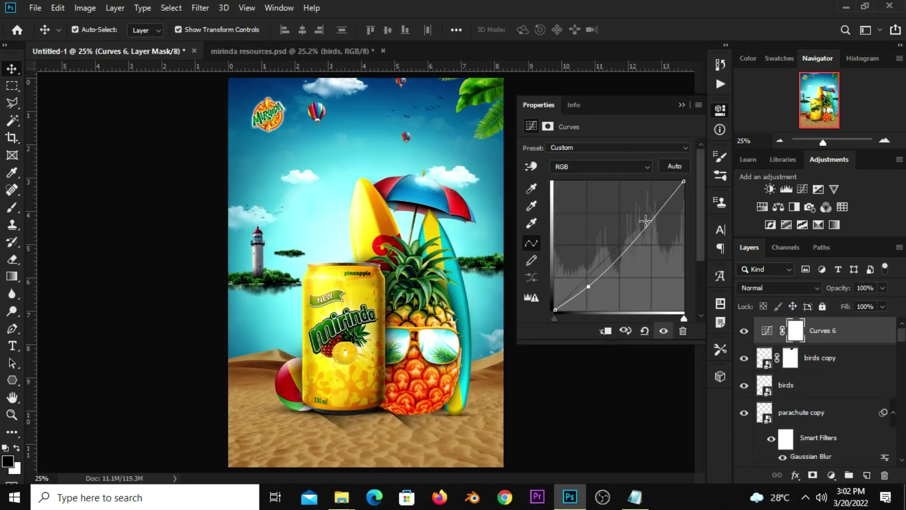
drag(591, 286, 593, 289)
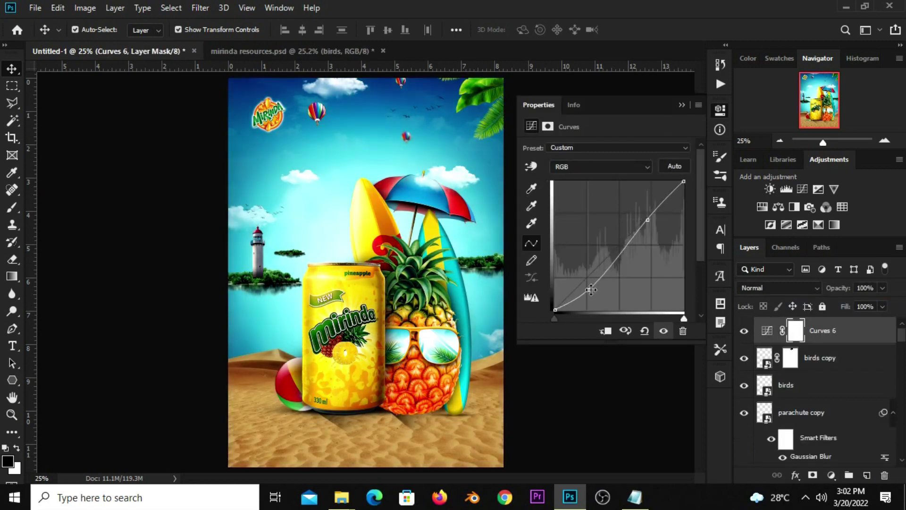
drag(648, 216, 644, 209)
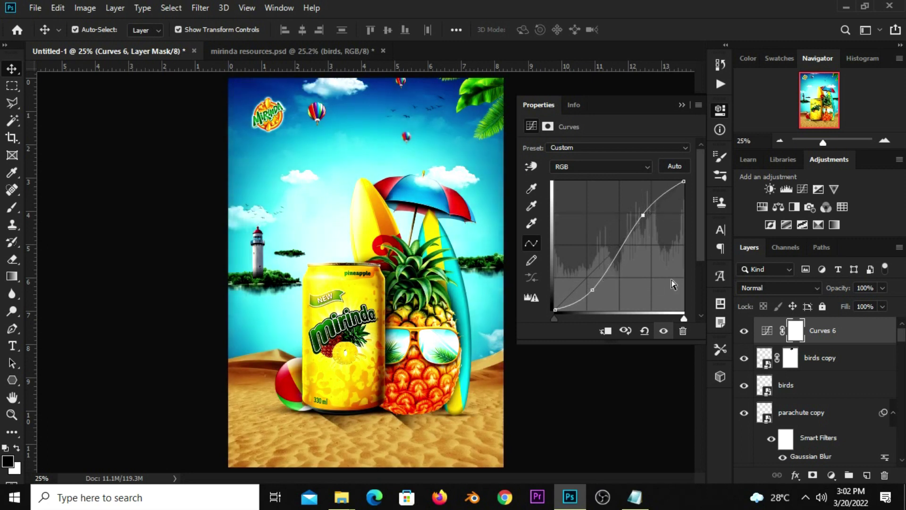
click(744, 331)
click(883, 289)
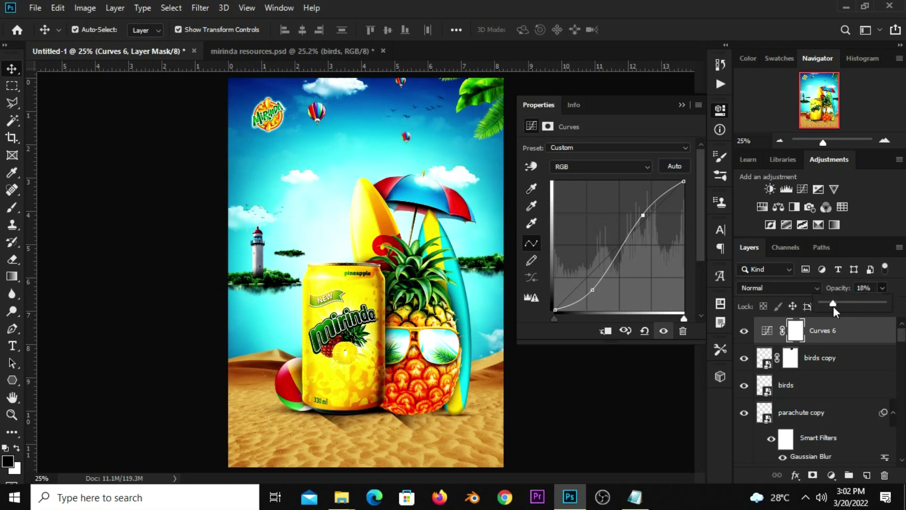
click(763, 339)
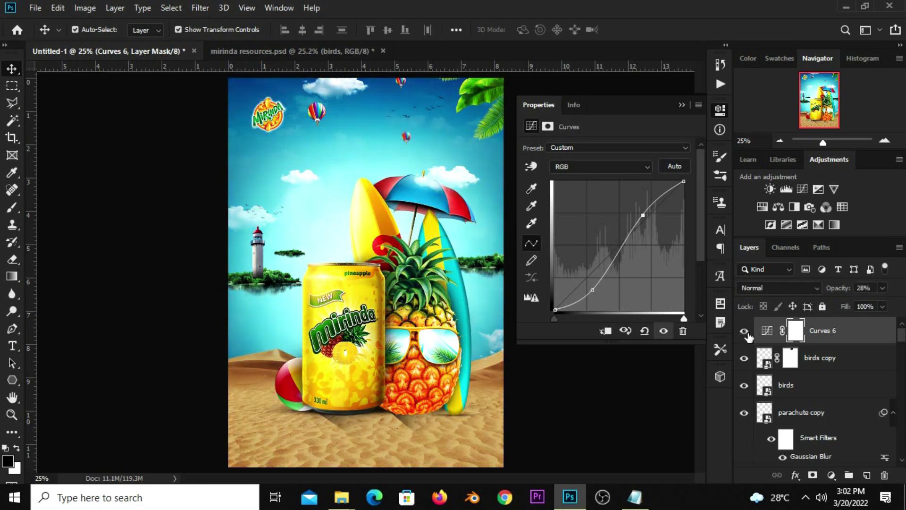
click(678, 107)
drag(270, 116, 258, 111)
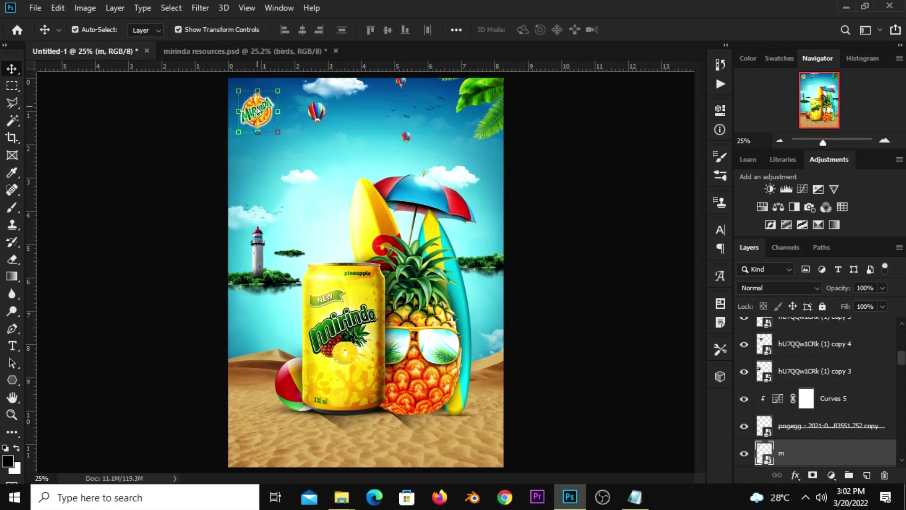
Move logo layer m above Curves 6 at the top of the Layers stack and hide it
scroll(798, 377, up, 5)
scroll(798, 359, up, 5)
scroll(796, 340, up, 5)
drag(790, 306, 791, 317)
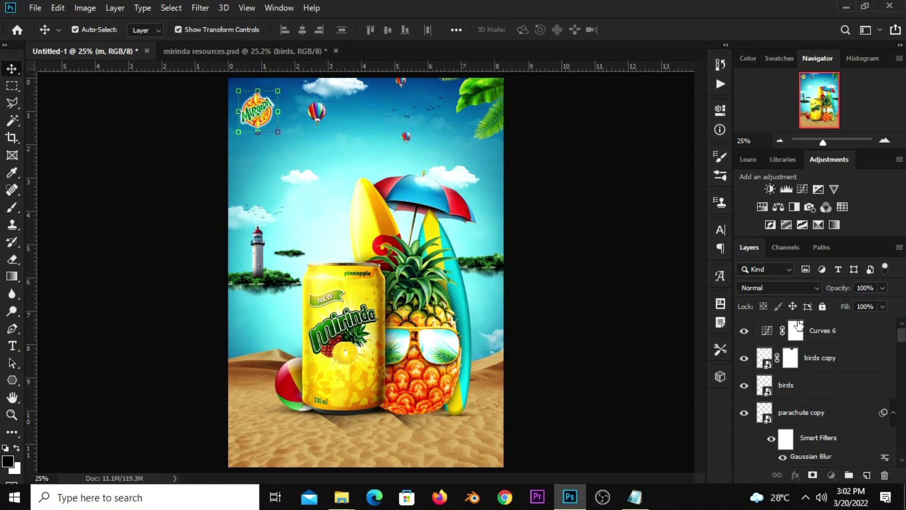
click(815, 340)
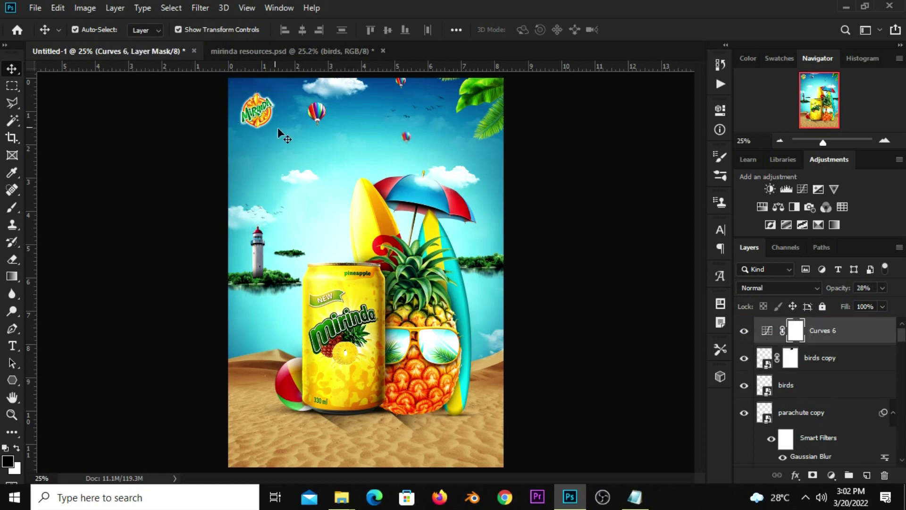
click(269, 118)
mouse_move(807, 431)
mouse_down()
mouse_move(783, 306)
mouse_move(780, 342)
mouse_up()
click(744, 331)
click(557, 295)
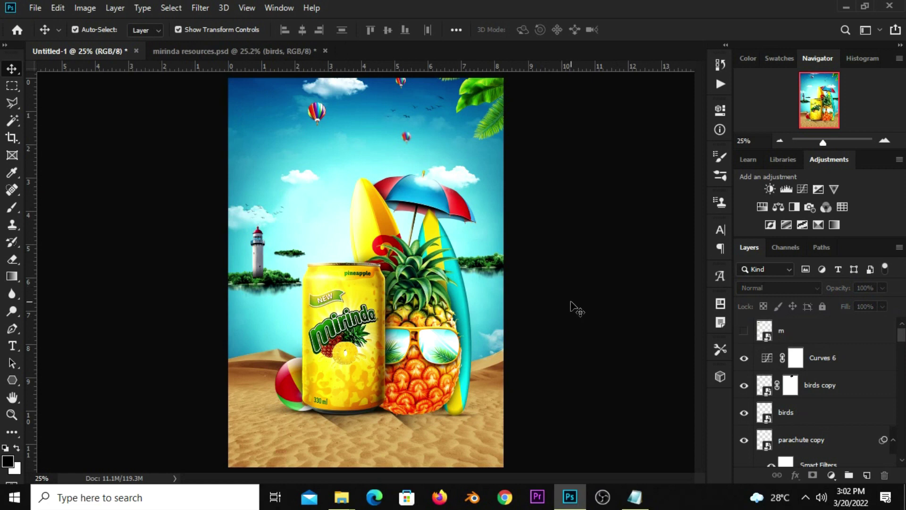
scroll(577, 316, down, 1)
scroll(576, 316, up, 1)
Copy the dark dust texture layer from mirinda resources.psd into the Untitled-1 poster
click(220, 46)
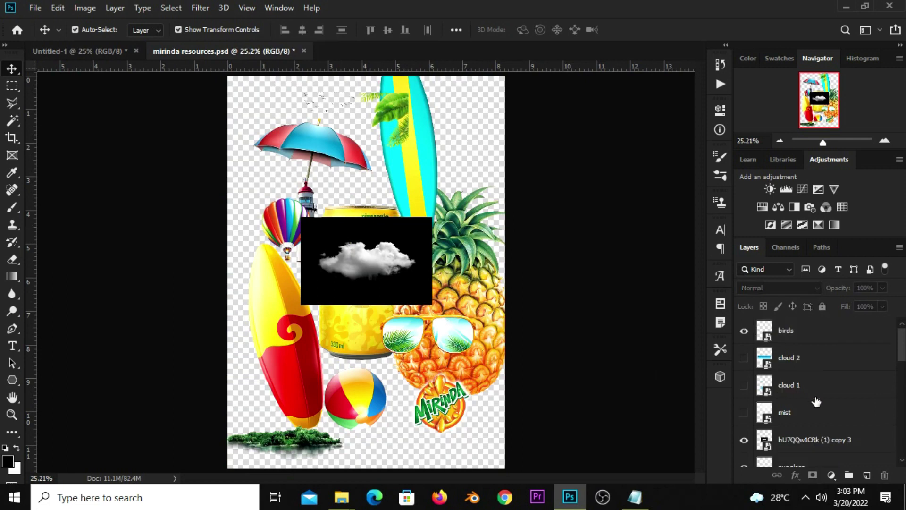
scroll(810, 415, down, 1)
scroll(810, 416, down, 3)
scroll(808, 428, down, 1)
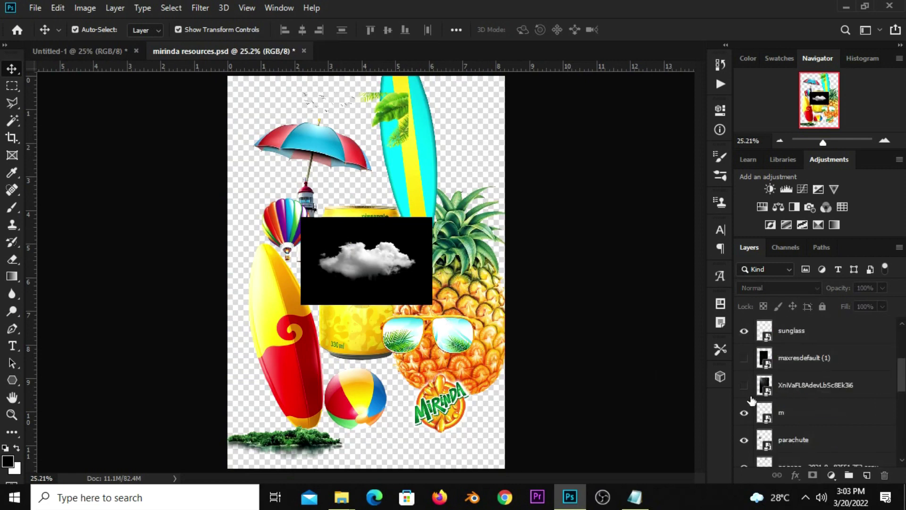
click(745, 384)
drag(359, 374, 336, 356)
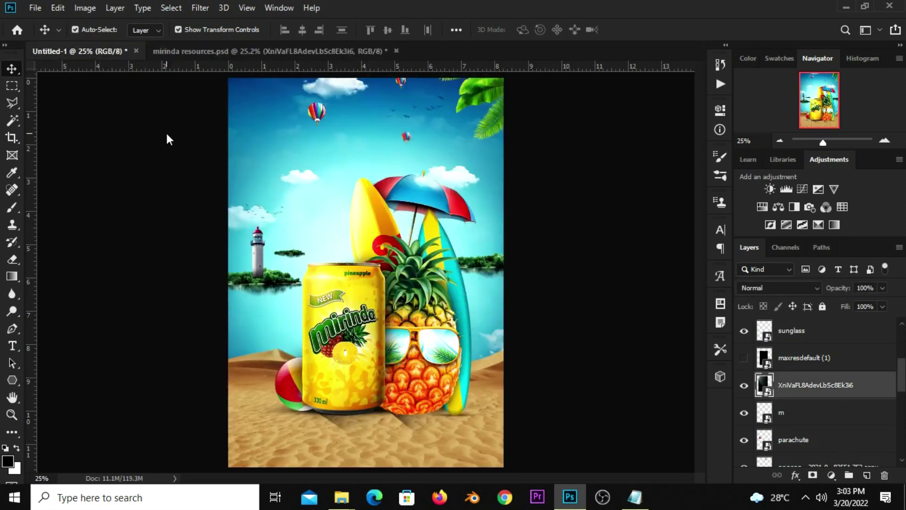
drag(104, 68, 324, 192)
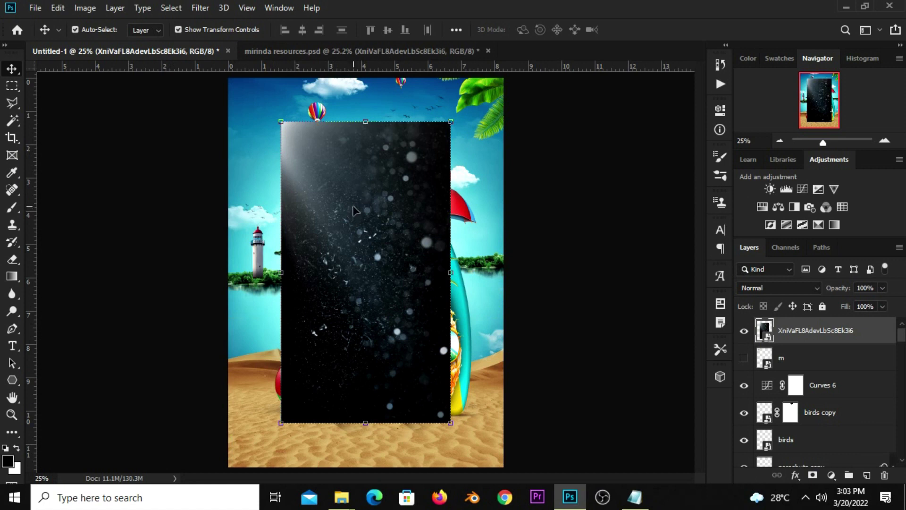
Scale the dust texture with Ctrl+T so it covers the whole poster
key(ctrl+t)
drag(365, 122, 371, 56)
scroll(373, 417, down, 3)
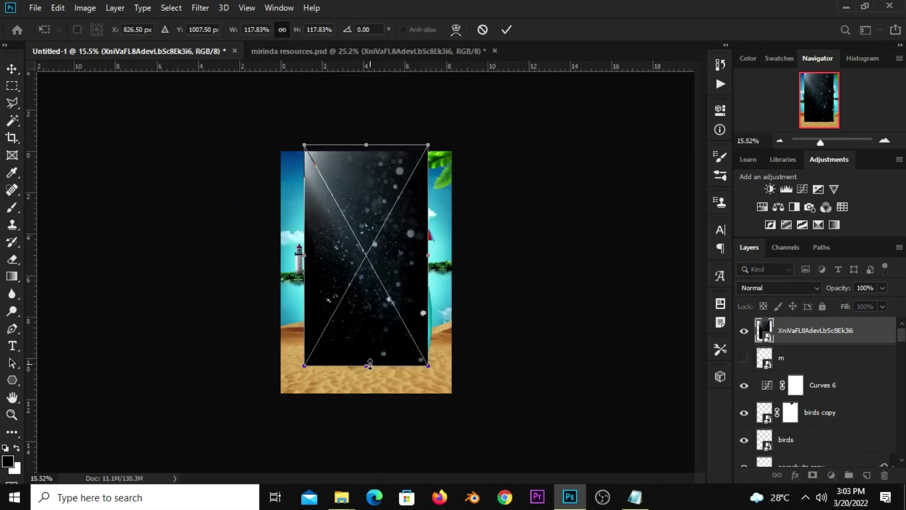
drag(370, 365, 370, 427)
mouse_move(445, 285)
mouse_down()
mouse_move(475, 284)
mouse_move(434, 292)
mouse_up()
key(Return)
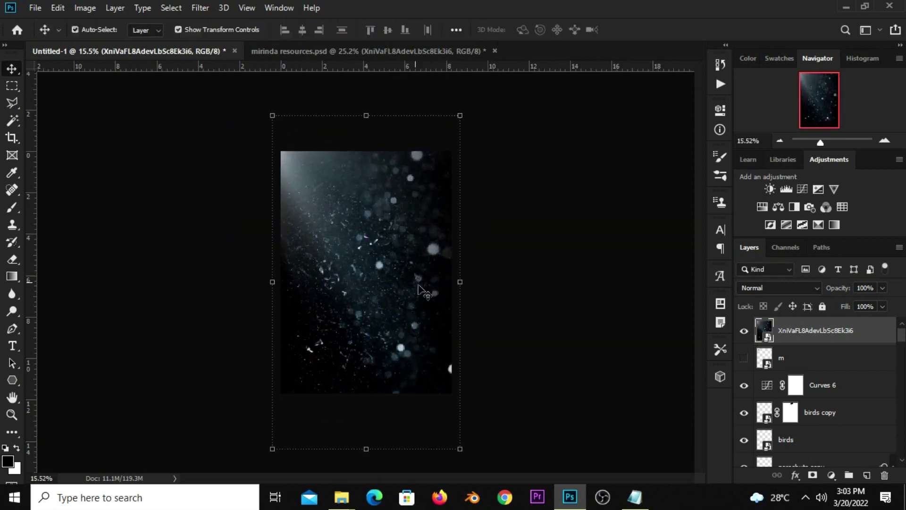
Blend the dust texture in Screen mode and add a Levels adjustment layer above it
click(757, 287)
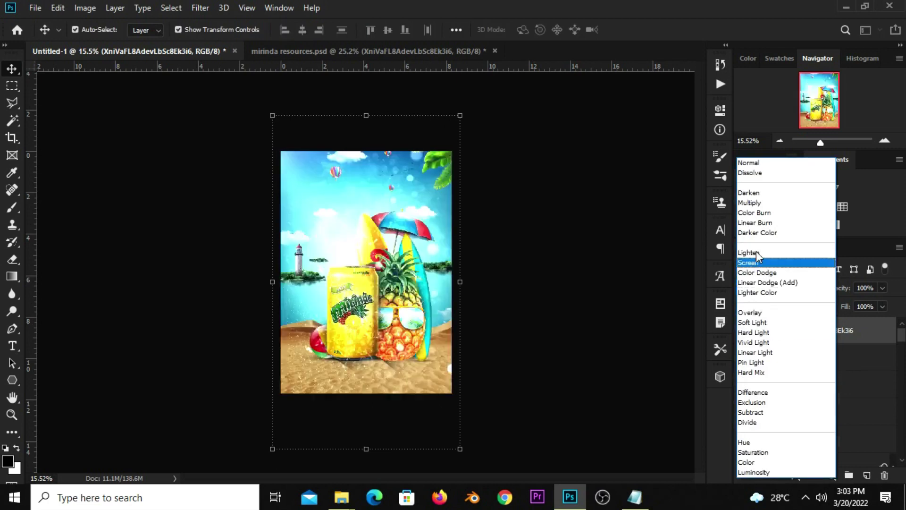
click(756, 267)
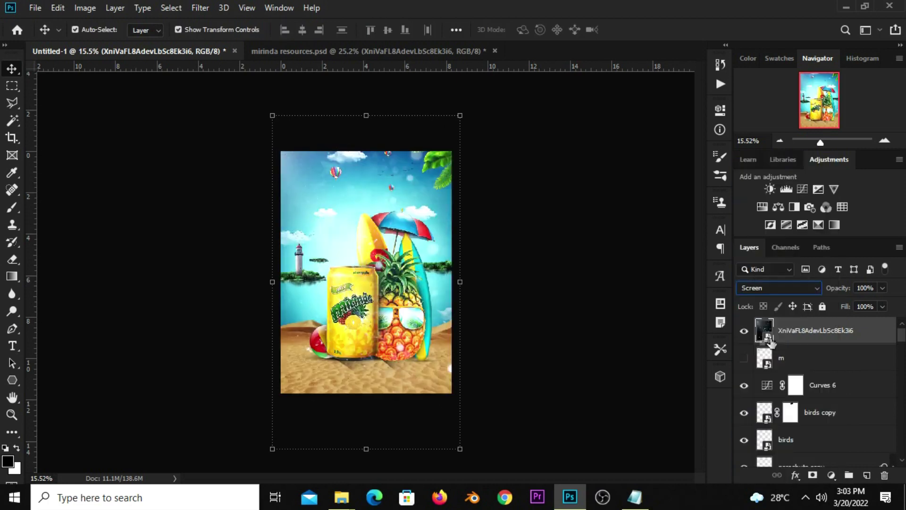
click(523, 348)
scroll(523, 349, up, 4)
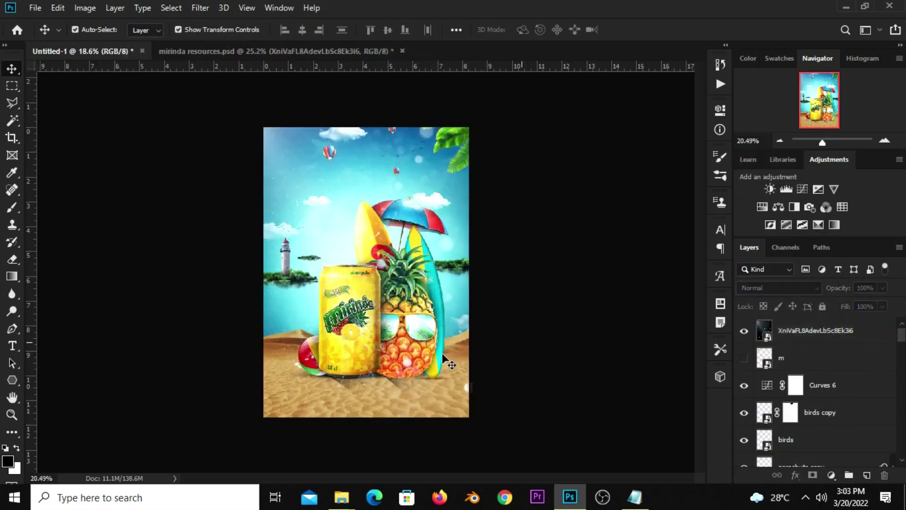
click(813, 342)
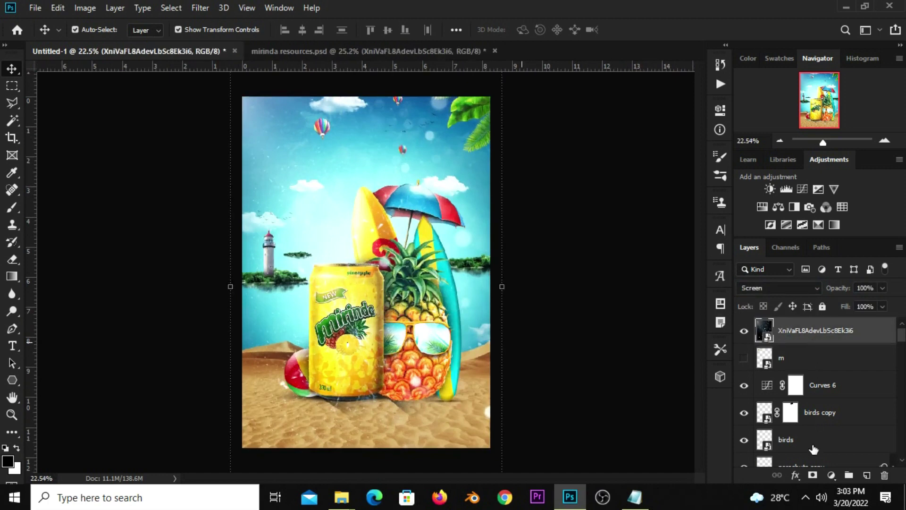
click(831, 475)
click(828, 296)
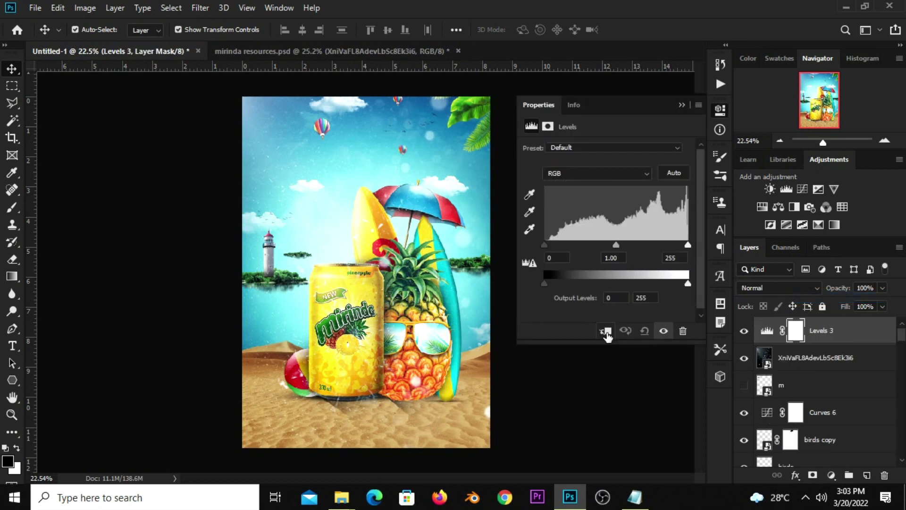
Clip Levels 3 to the dust texture, raise its black input to 81, and toggle it to compare
click(606, 331)
drag(554, 245, 590, 245)
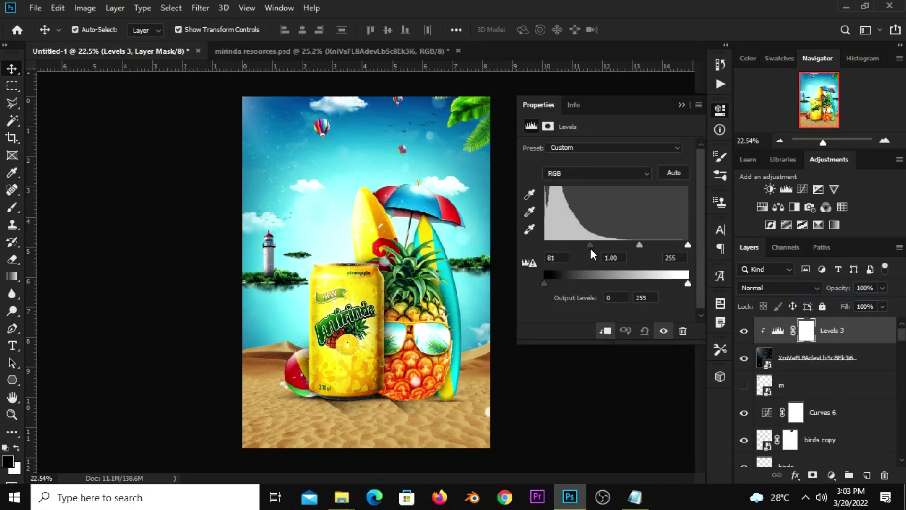
click(681, 105)
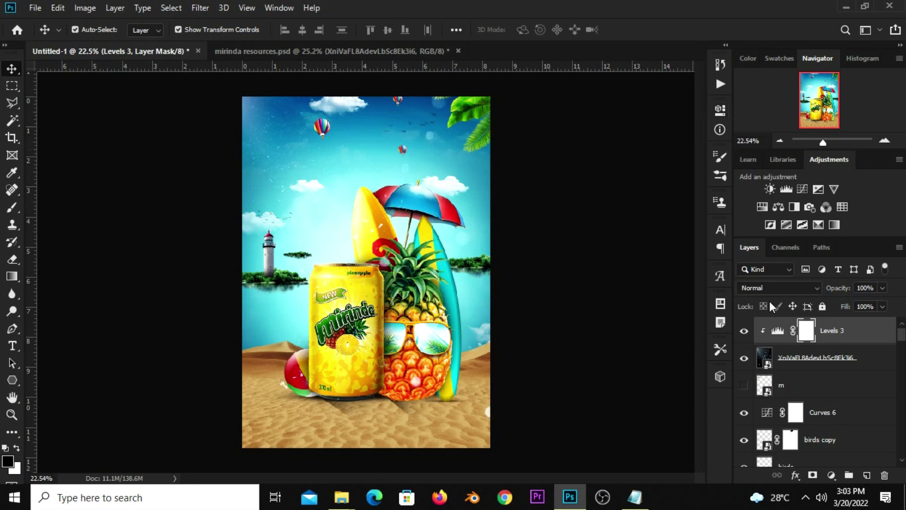
click(745, 331)
click(784, 385)
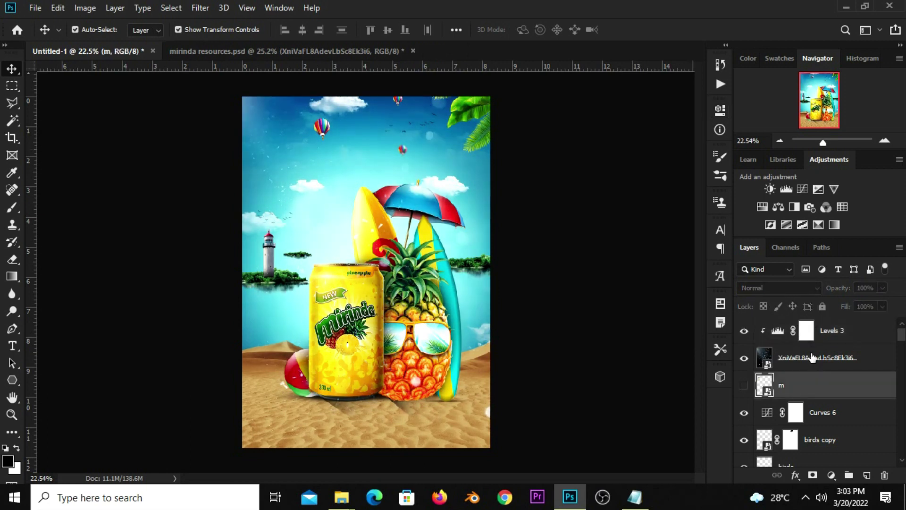
click(791, 359)
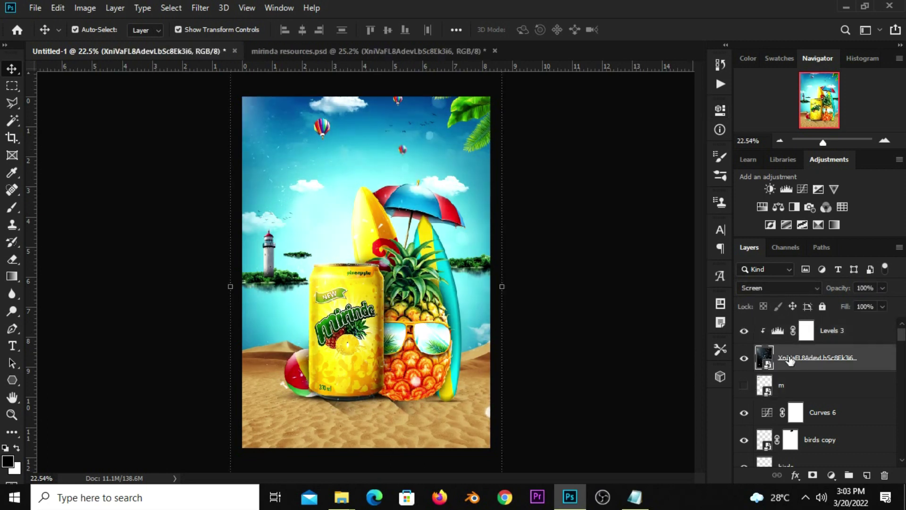
Give the texture layer an inverted hiding mask and set a fully round brush at 59% opacity
click(813, 475)
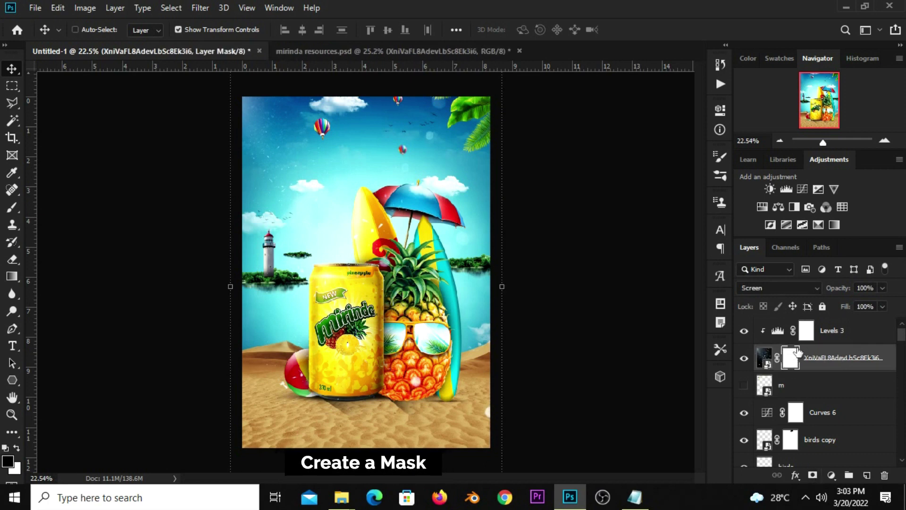
key(ctrl+i)
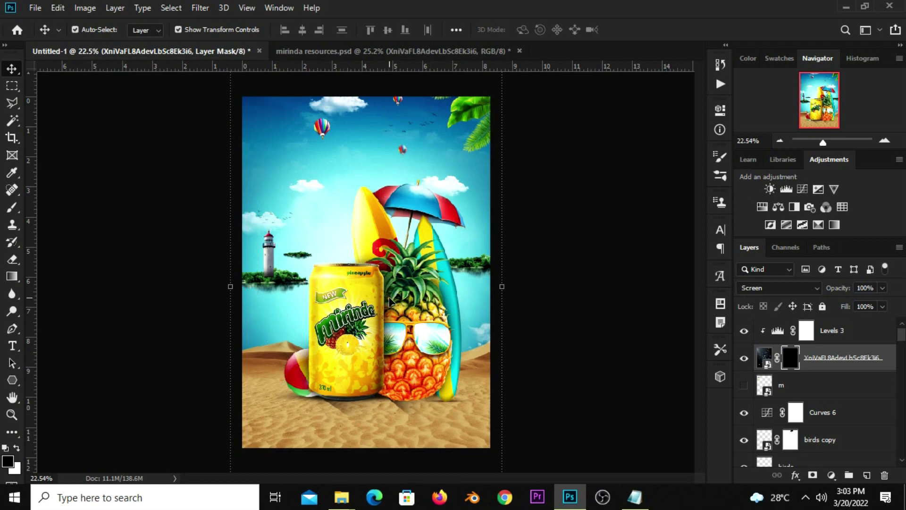
click(12, 206)
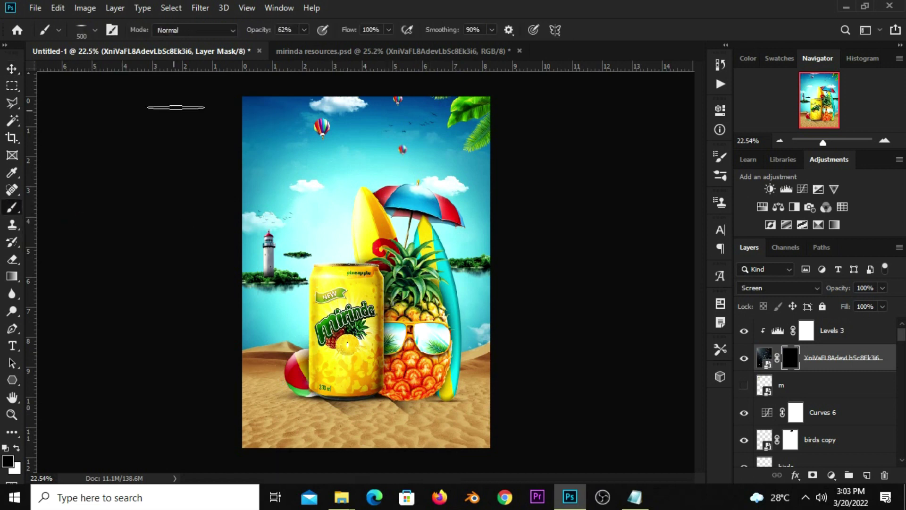
click(305, 29)
drag(302, 46, 300, 46)
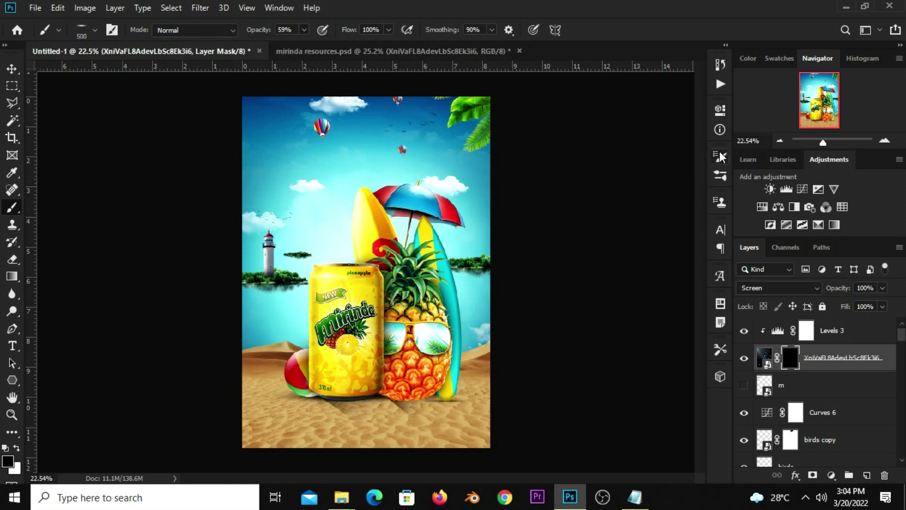
click(720, 156)
drag(675, 281, 676, 259)
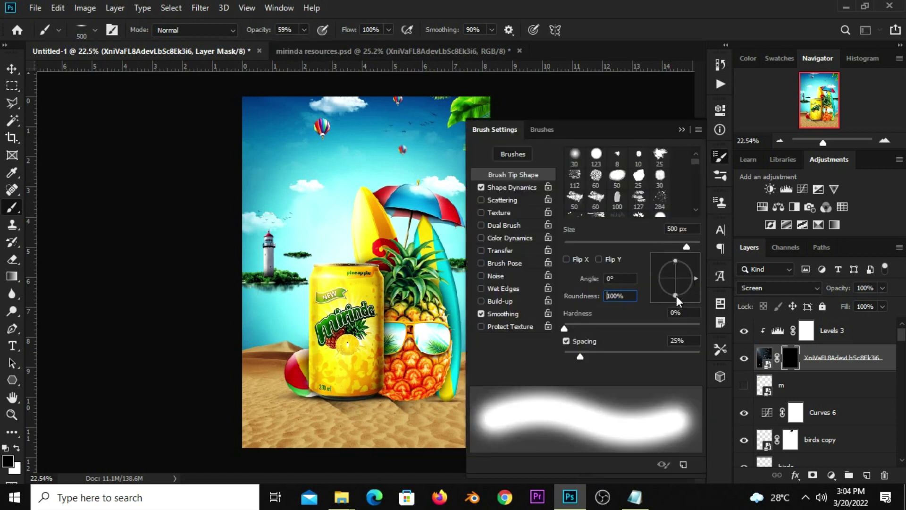
click(682, 130)
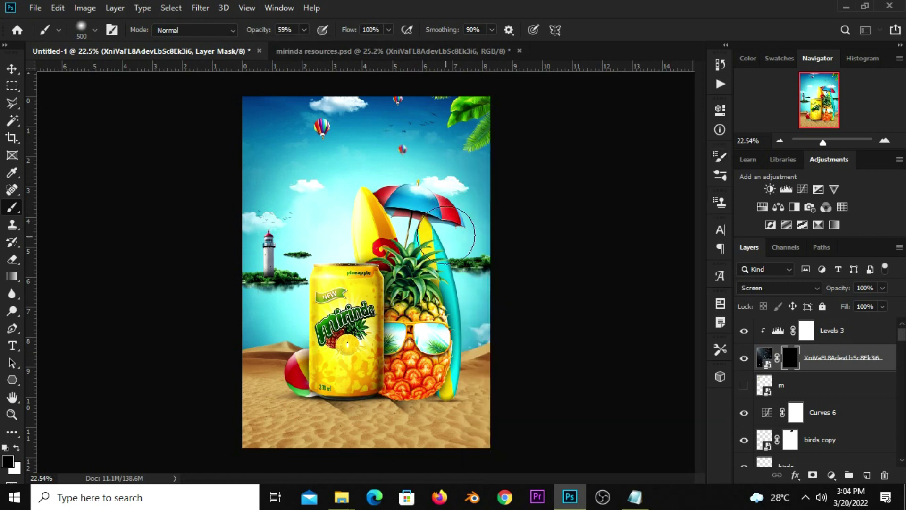
Paint white at 988 px over the upper-left sky and around the can and pineapple
click(8, 461)
drag(551, 126, 475, 102)
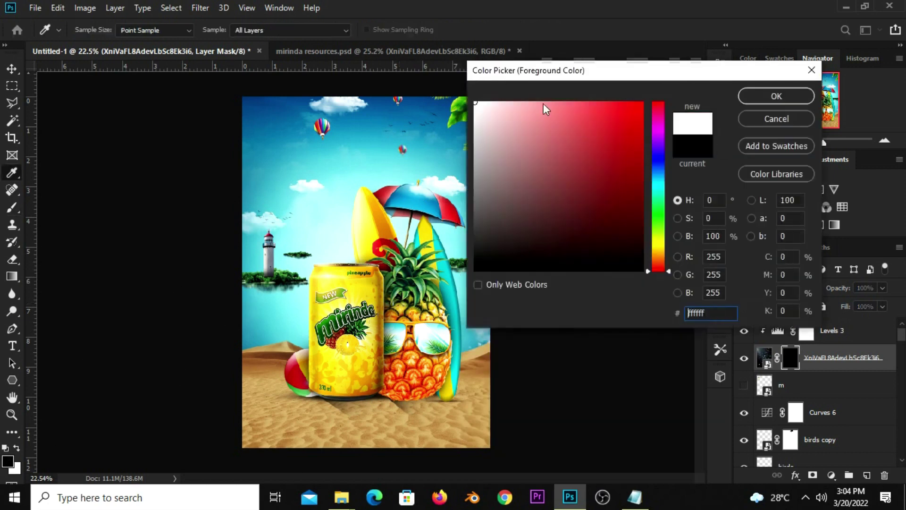
click(777, 95)
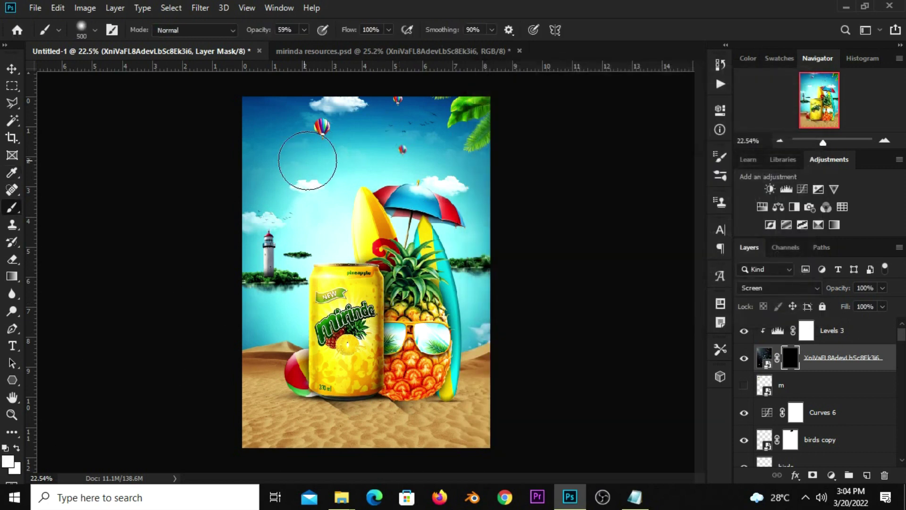
drag(300, 160, 330, 161)
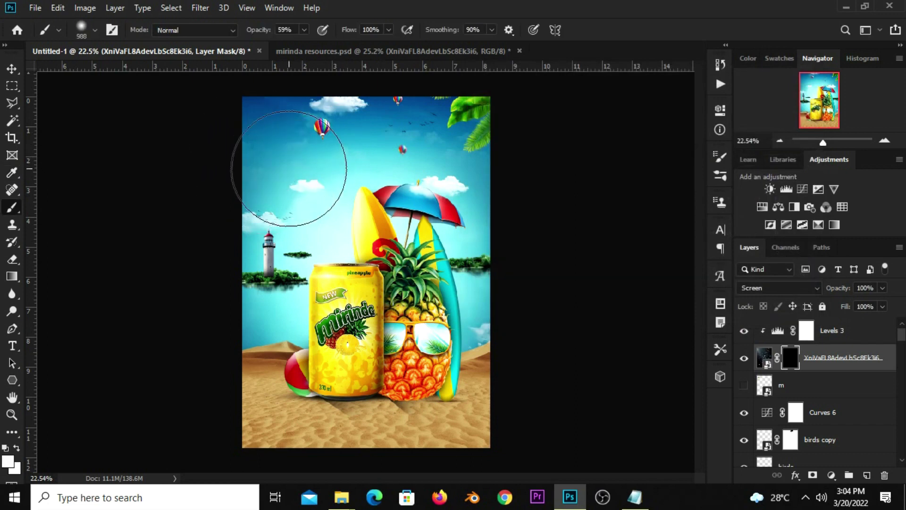
click(265, 126)
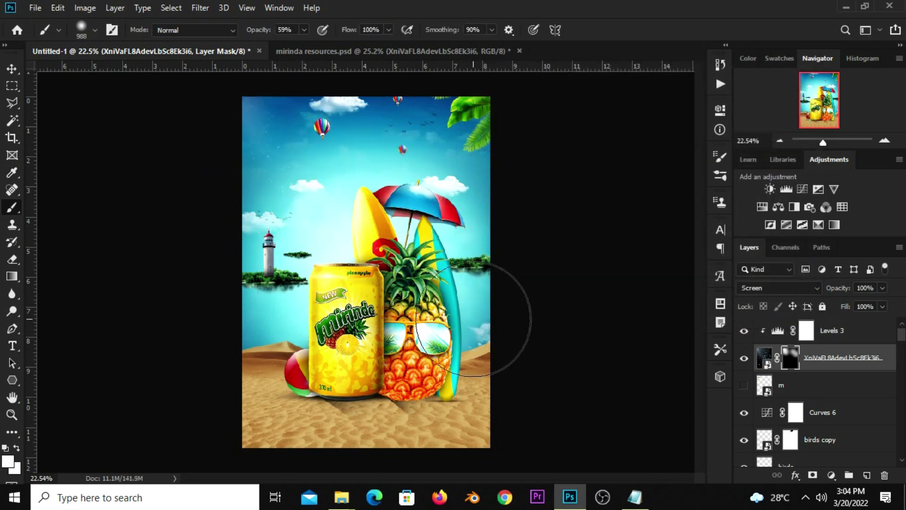
mouse_move(409, 335)
mouse_down()
mouse_move(263, 348)
mouse_move(304, 385)
mouse_move(496, 445)
mouse_move(473, 376)
mouse_move(330, 331)
mouse_move(292, 367)
mouse_up()
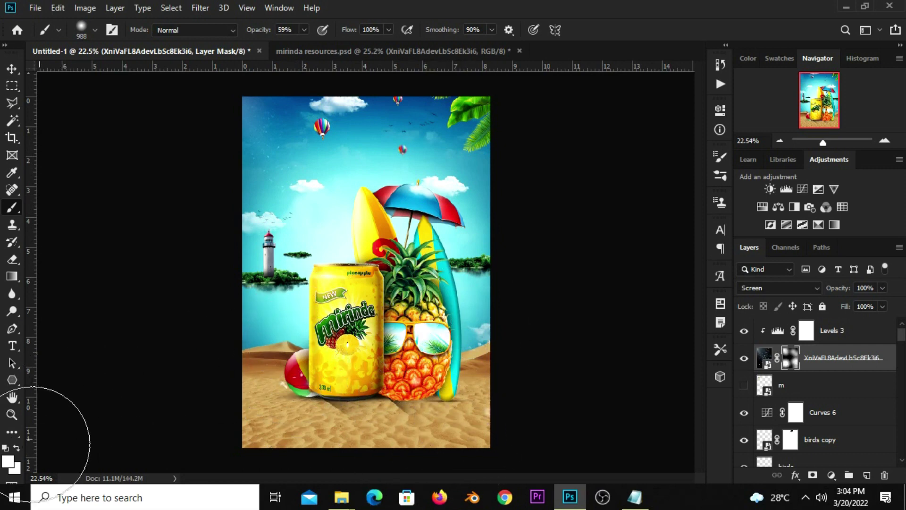
Swap the foreground/background colours back to white, switch to the Move tool and deselect the layer
click(4, 449)
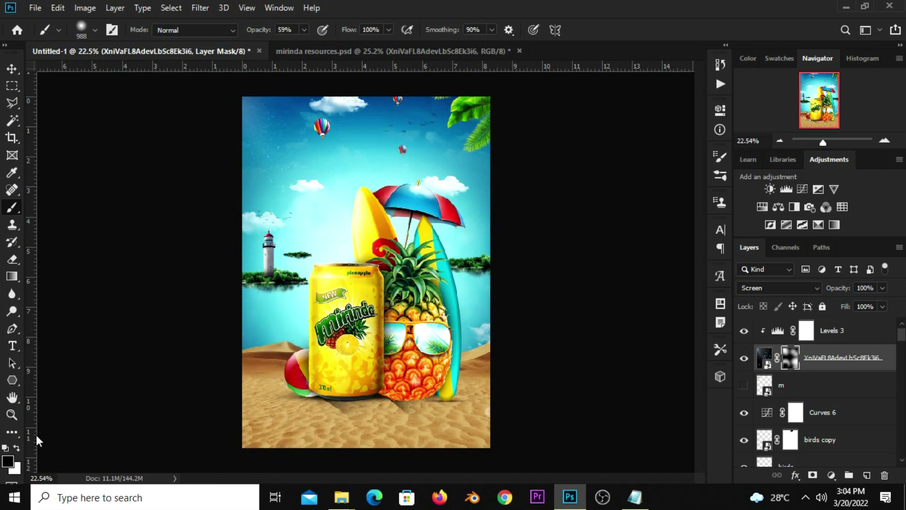
click(17, 448)
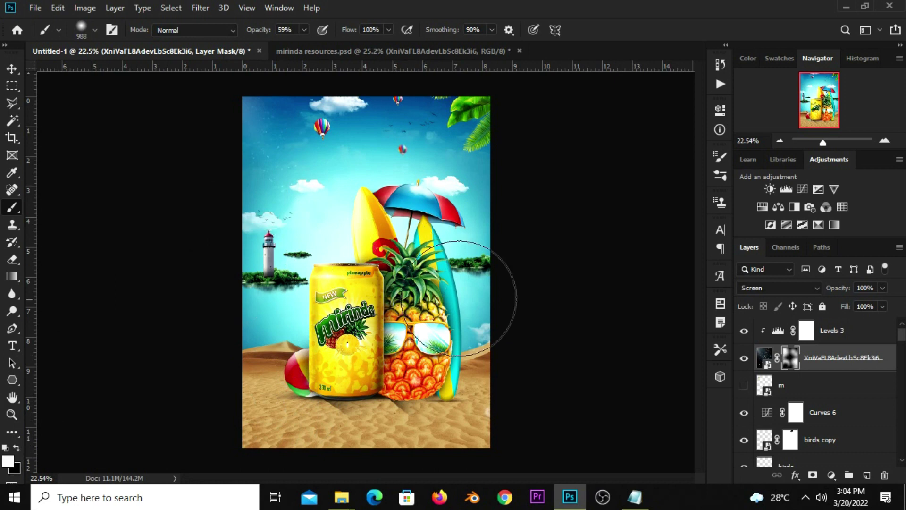
right_click(13, 84)
click(11, 69)
click(52, 70)
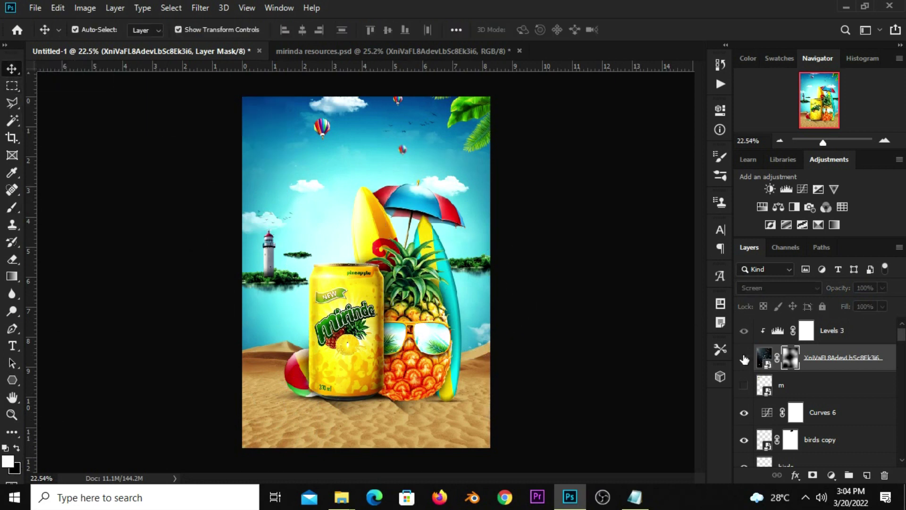
click(579, 241)
Copy maxresdefault (1) into the poster and stretch it to cover the whole canvas
click(332, 55)
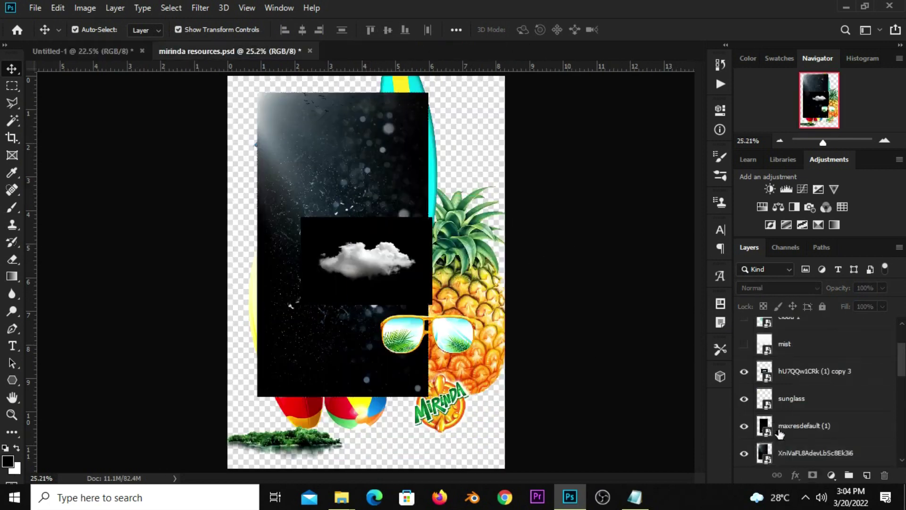
click(780, 425)
mouse_move(348, 330)
mouse_down()
mouse_move(279, 232)
mouse_move(279, 240)
mouse_up()
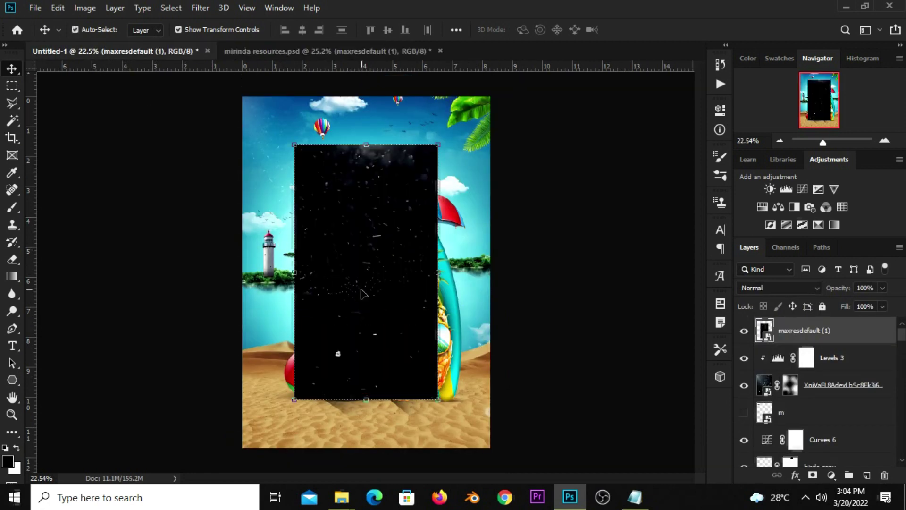
key(ctrl+t)
drag(367, 146, 367, 169)
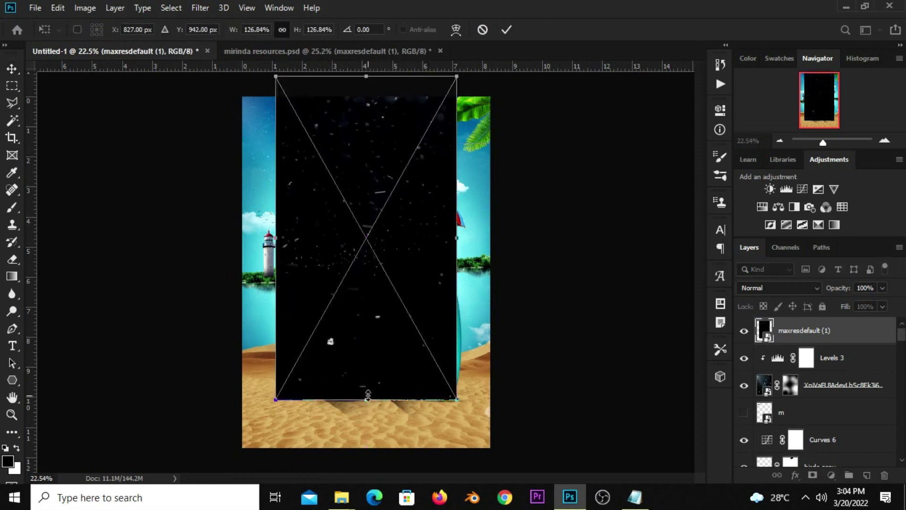
drag(368, 395, 369, 465)
mouse_move(479, 278)
mouse_down()
mouse_move(480, 268)
mouse_move(502, 267)
mouse_up()
key(Return)
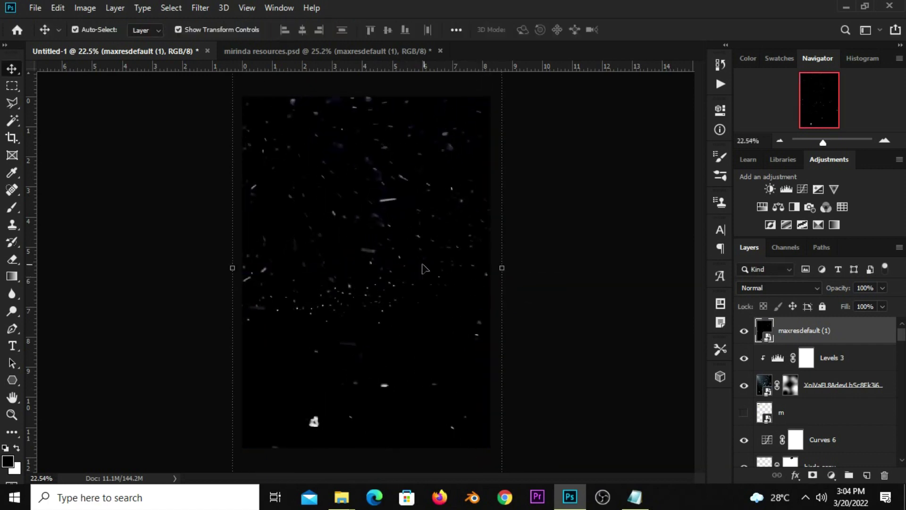
Blend the particle layer in Screen mode and give it a layer mask
click(744, 331)
click(755, 289)
click(756, 261)
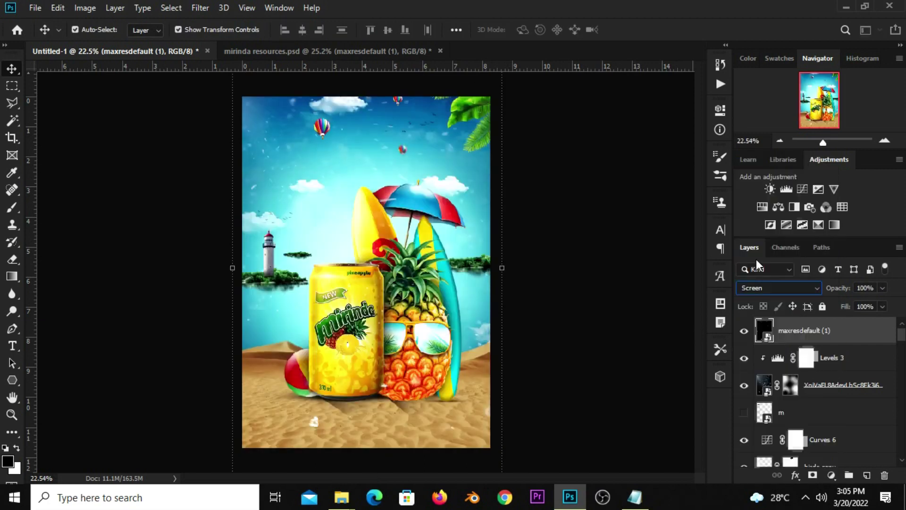
click(812, 475)
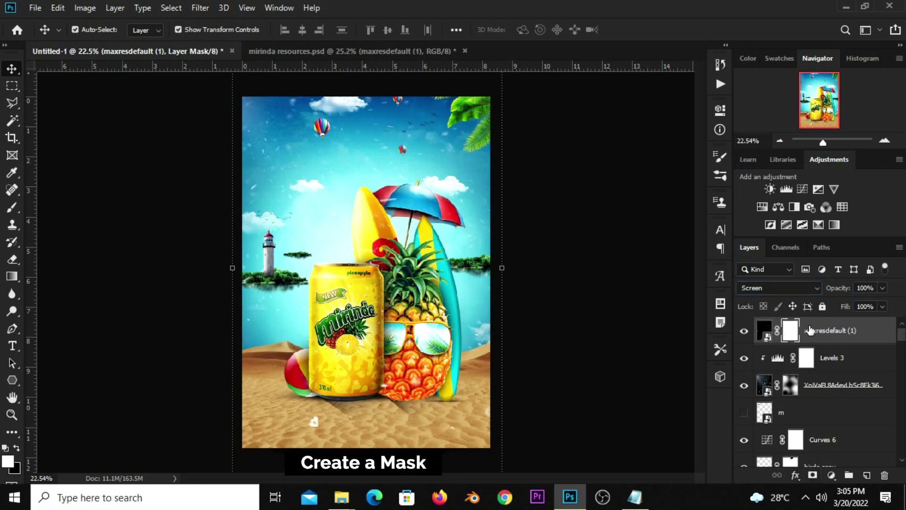
click(831, 475)
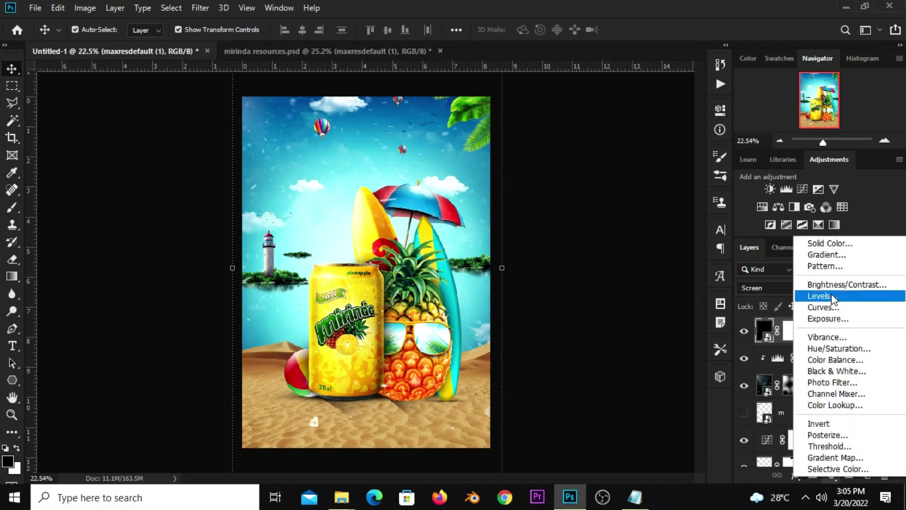
Add a Levels 4 adjustment clipped to the particle layer with black input 44
click(822, 296)
click(606, 330)
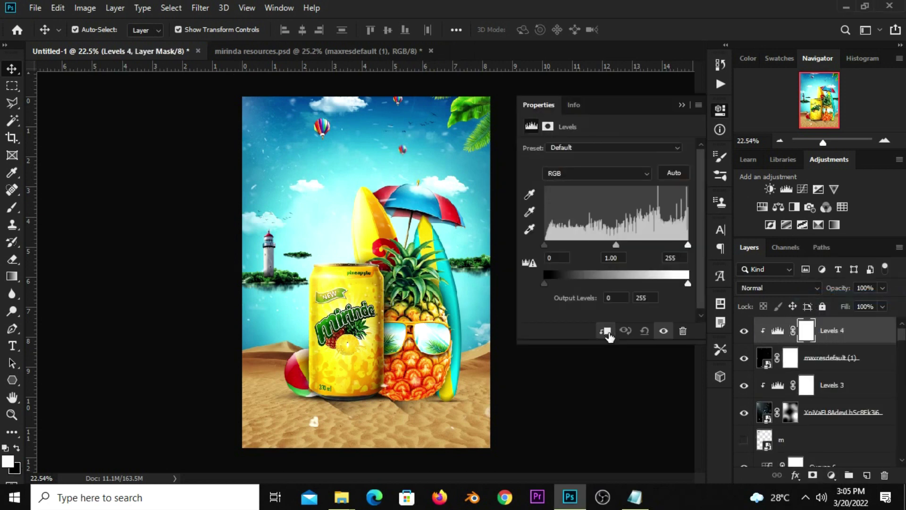
drag(544, 244, 569, 244)
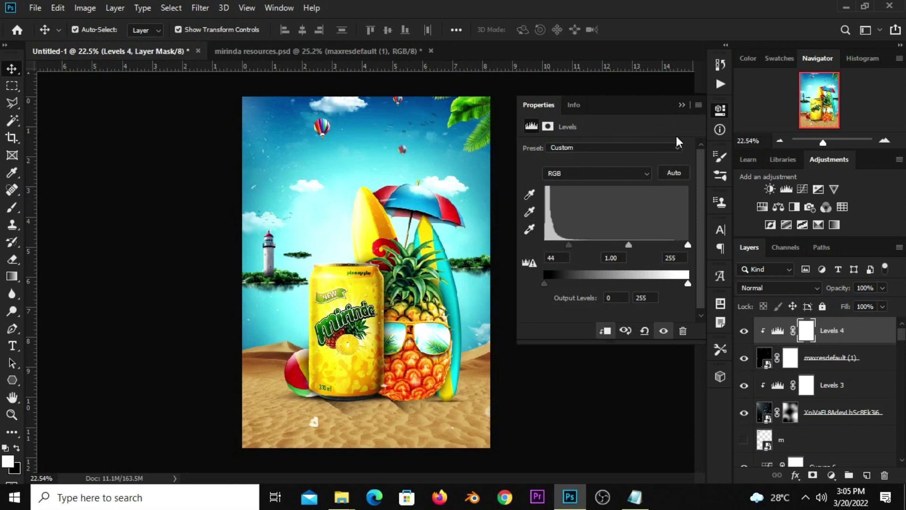
click(684, 104)
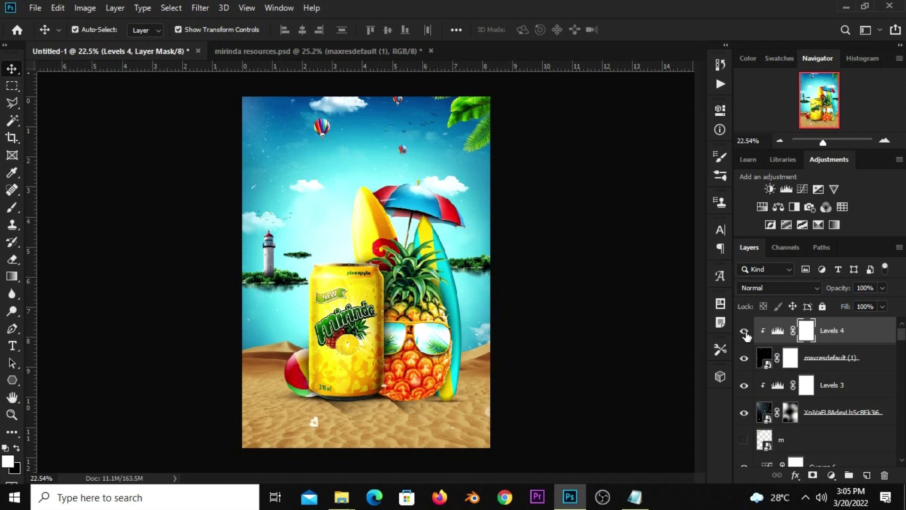
key(alt+shift+s)
Invert the particle layer's mask and brush white to softly reveal the particles
click(791, 366)
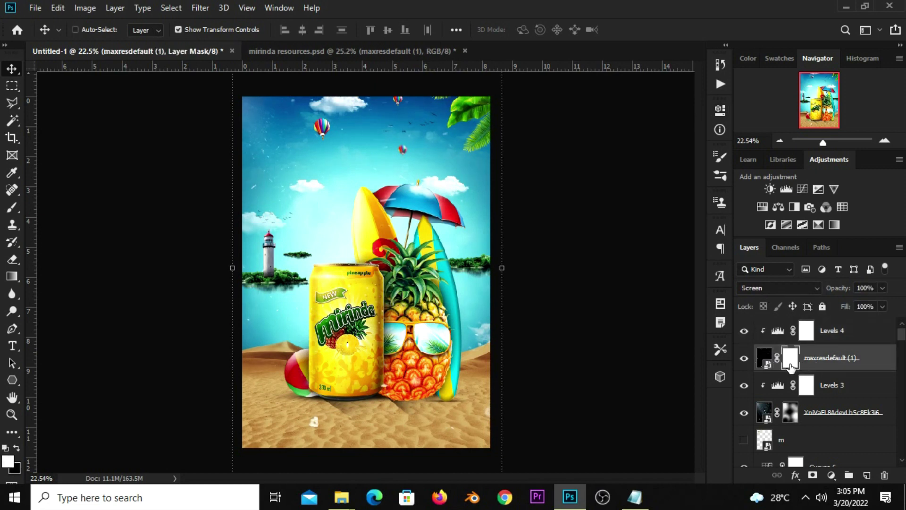
key(ctrl+i)
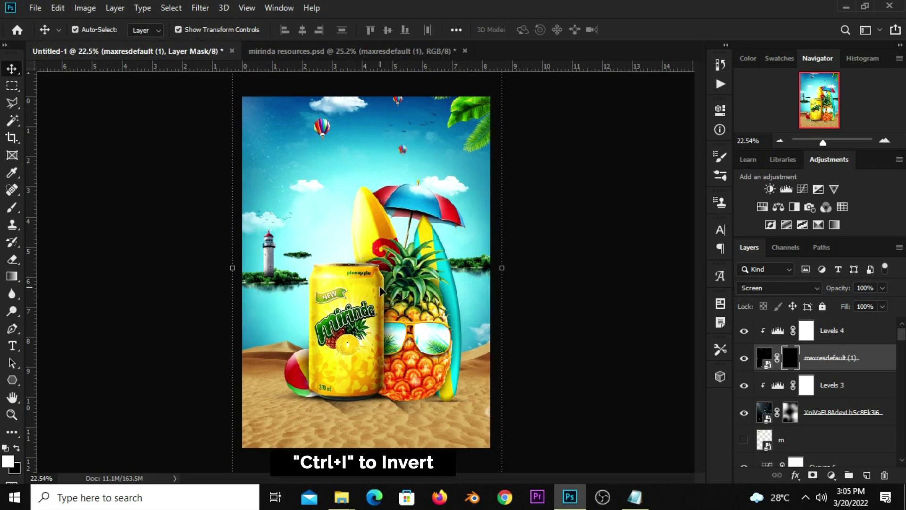
click(13, 208)
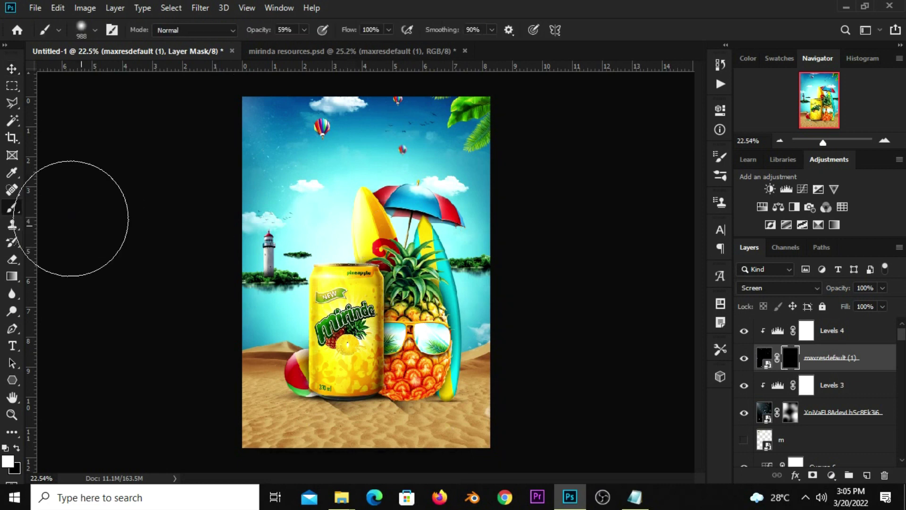
click(8, 461)
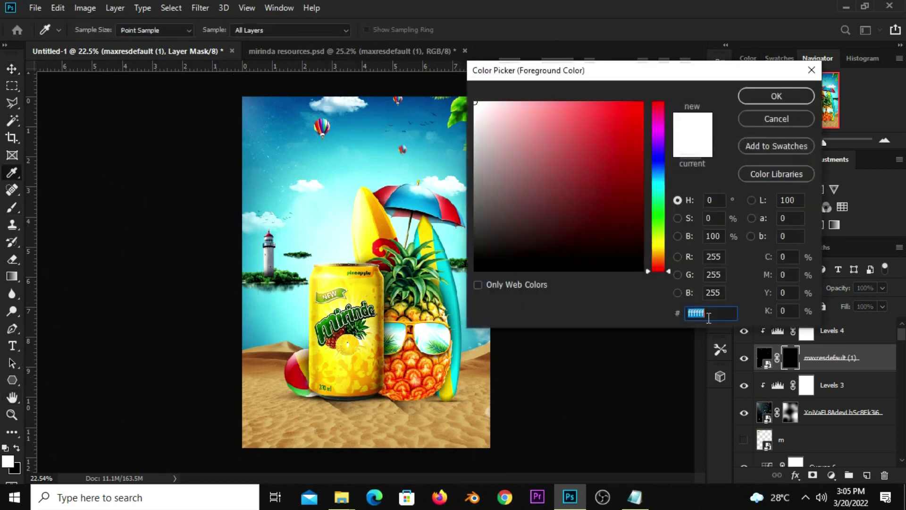
click(774, 95)
mouse_move(363, 239)
mouse_down()
mouse_move(448, 206)
mouse_move(369, 159)
mouse_up()
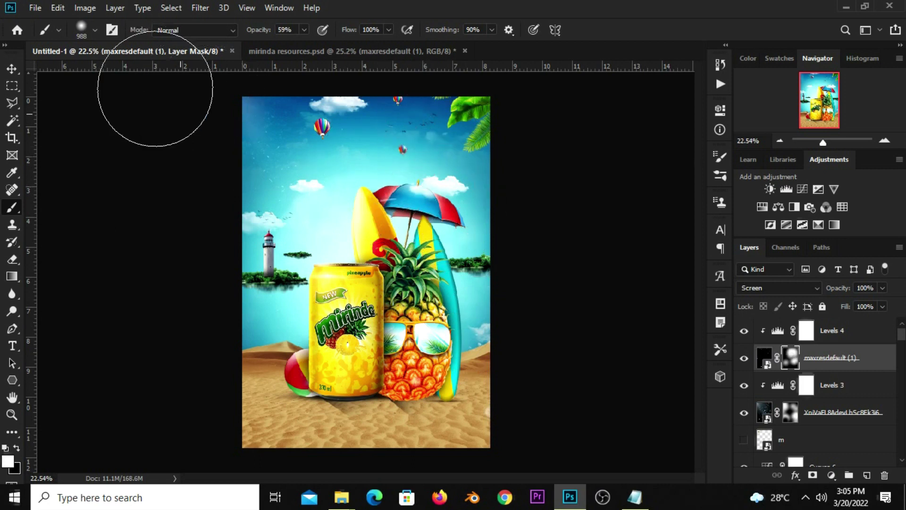
Make black the painting colour, shrink the brush to 500 px, and switch to the Move tool
click(22, 444)
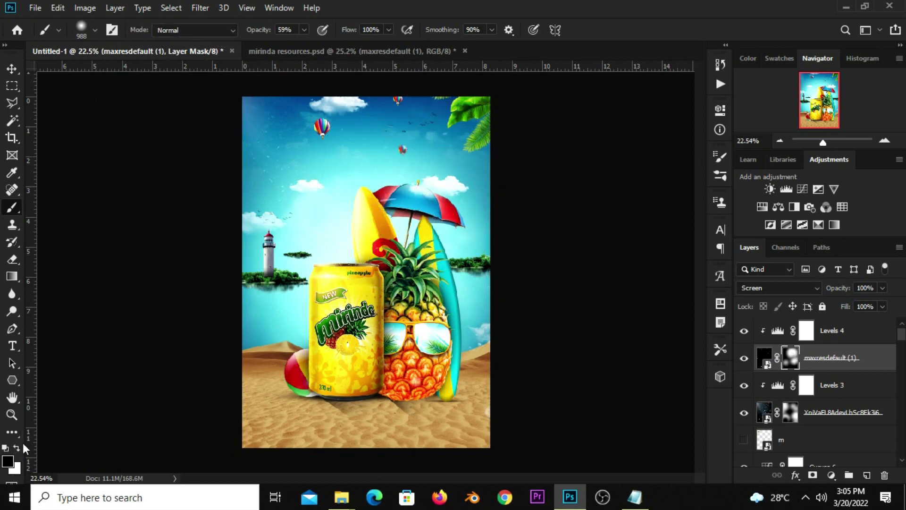
key(bracketleft)
key(bracketleft)
key(bracketleft)
click(11, 69)
click(144, 214)
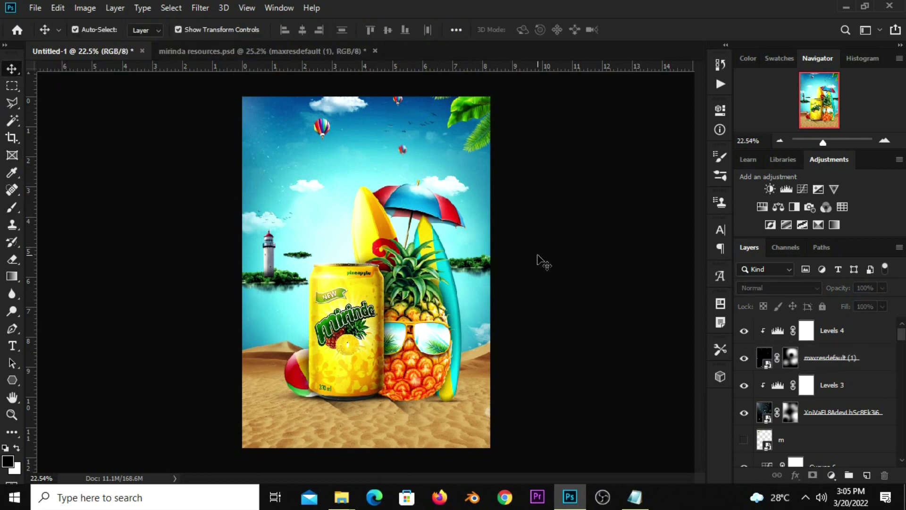
Check the new merged Layer 9 at the top of the layer stack and open the Filter menu
scroll(538, 255, down, 1)
scroll(538, 256, up, 1)
scroll(538, 258, up, 1)
scroll(538, 257, down, 1)
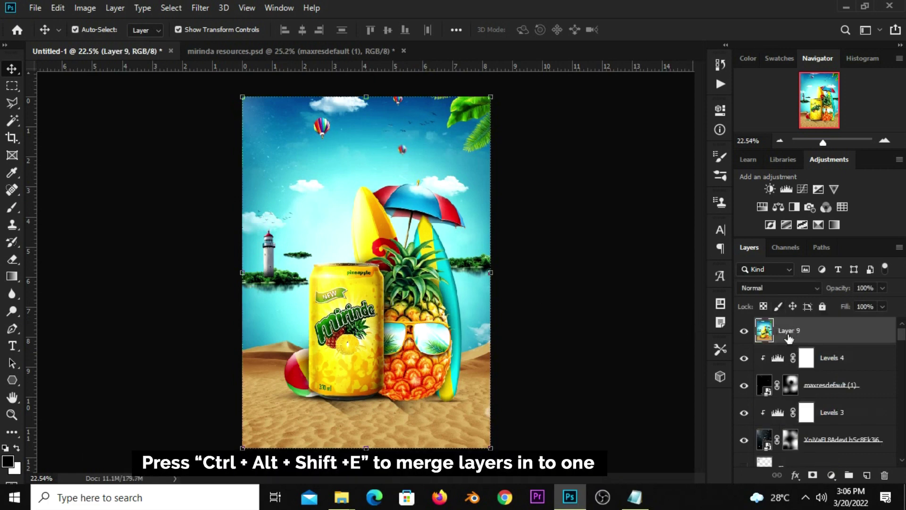
click(198, 9)
mouse_move(212, 222)
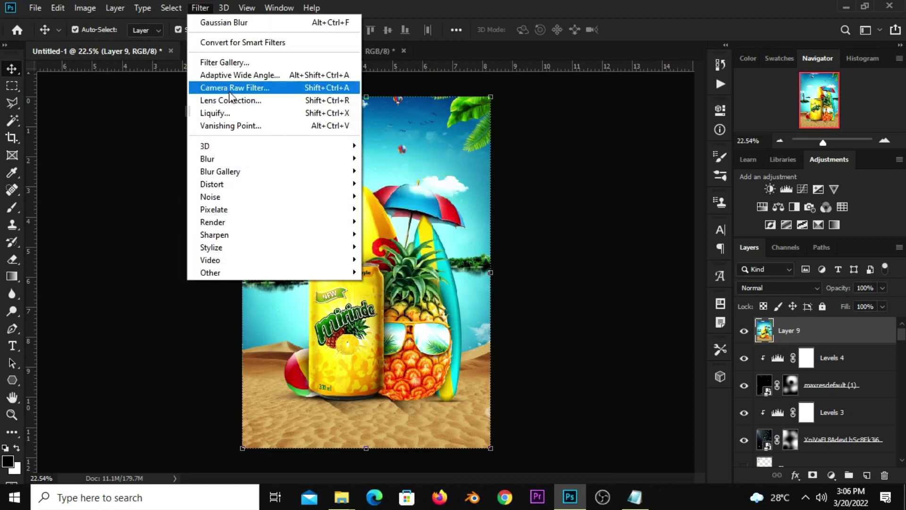
In the Camera Raw Filter, set Exposure to +0.15 and Contrast to +19
click(228, 89)
drag(776, 333, 780, 334)
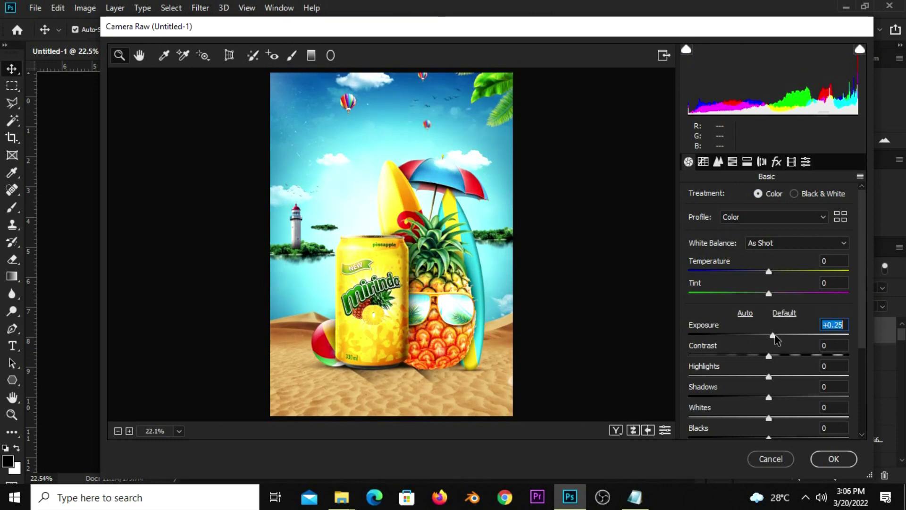
drag(776, 339, 777, 338)
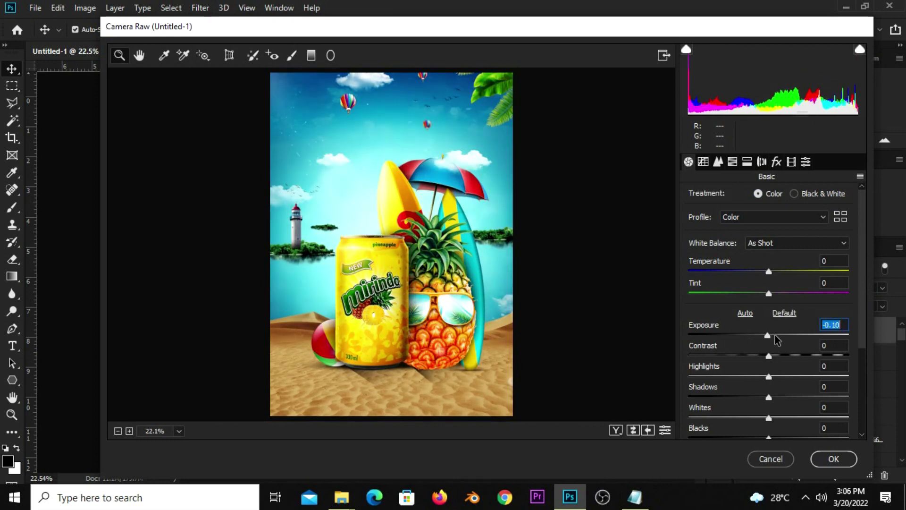
key(Down)
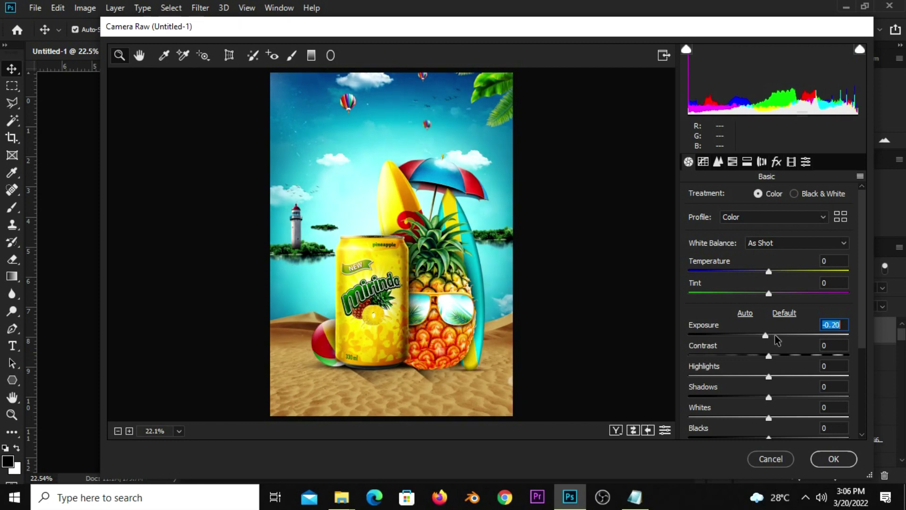
key(Down)
key(Down)
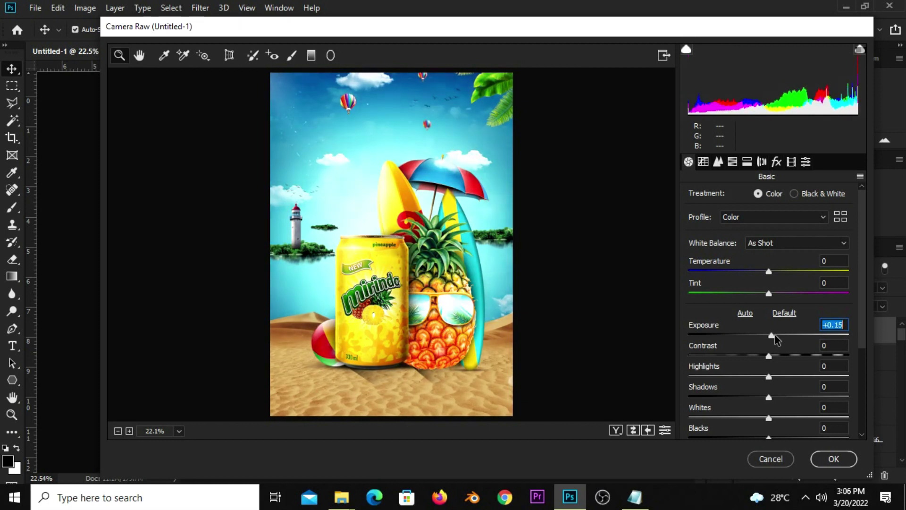
drag(777, 355, 787, 362)
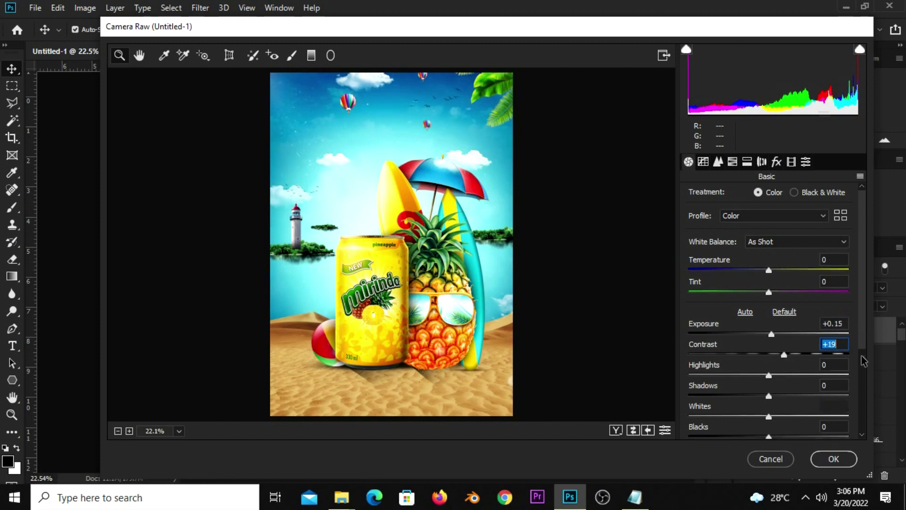
Set Highlights +18, Shadows -38, Whites +18, Blacks -29, Texture +31 and Clarity +3
scroll(781, 321, down, 3)
scroll(781, 317, down, 2)
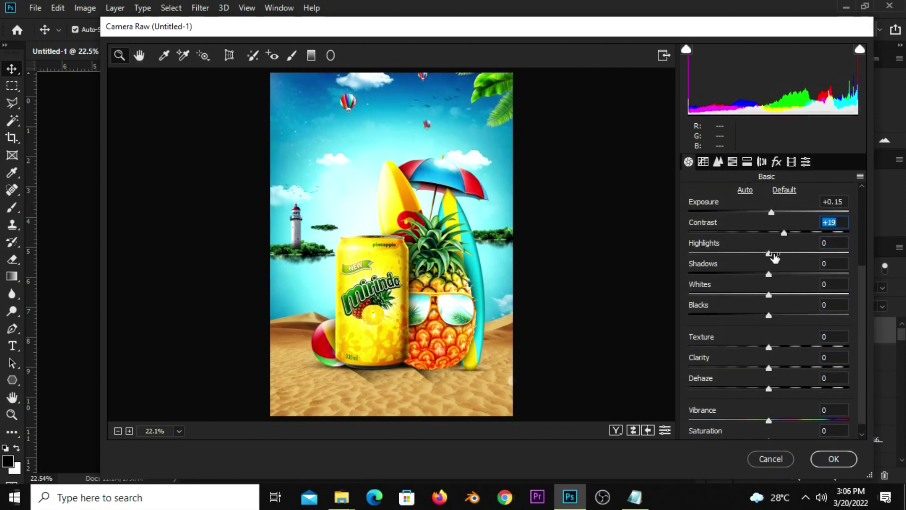
click(773, 253)
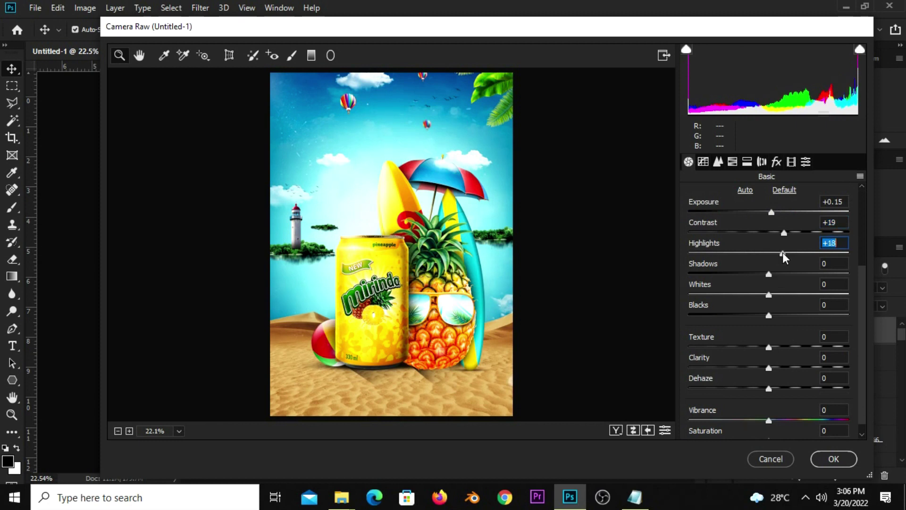
drag(768, 274, 740, 282)
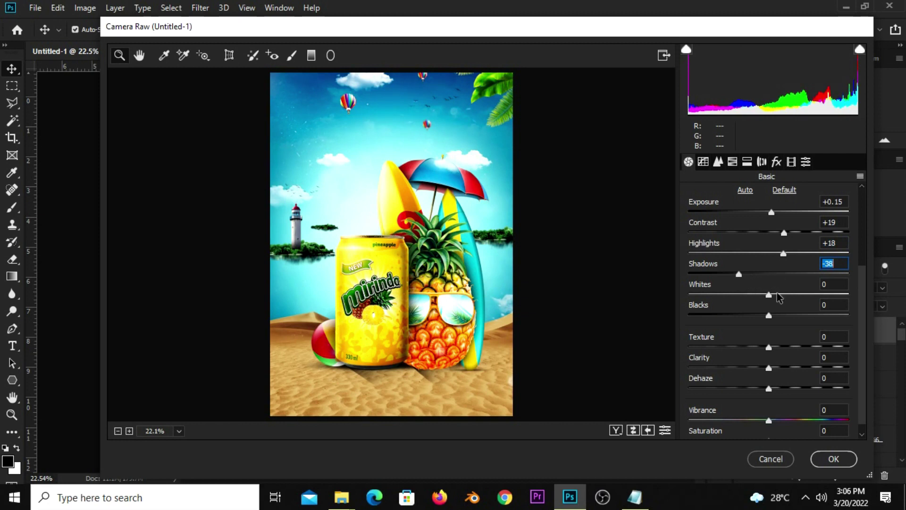
drag(778, 294, 781, 294)
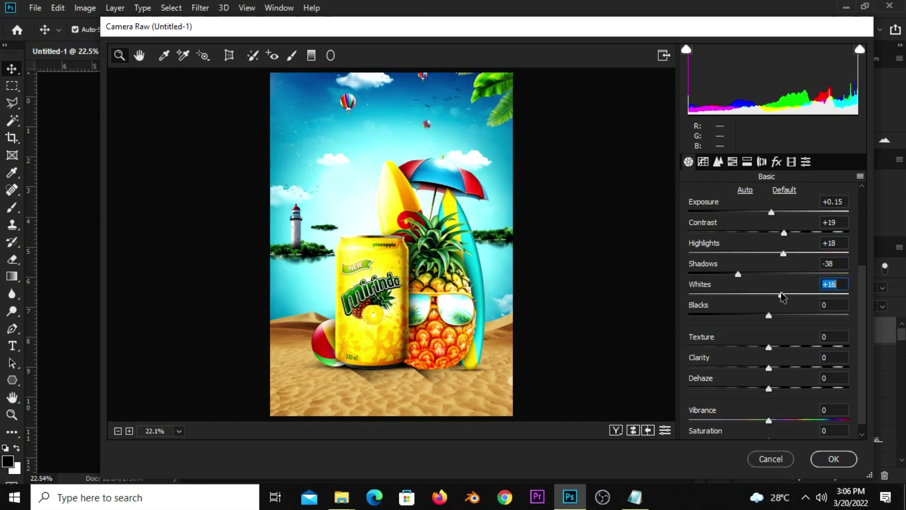
mouse_move(768, 316)
mouse_down()
mouse_move(745, 325)
mouse_move(797, 347)
mouse_up()
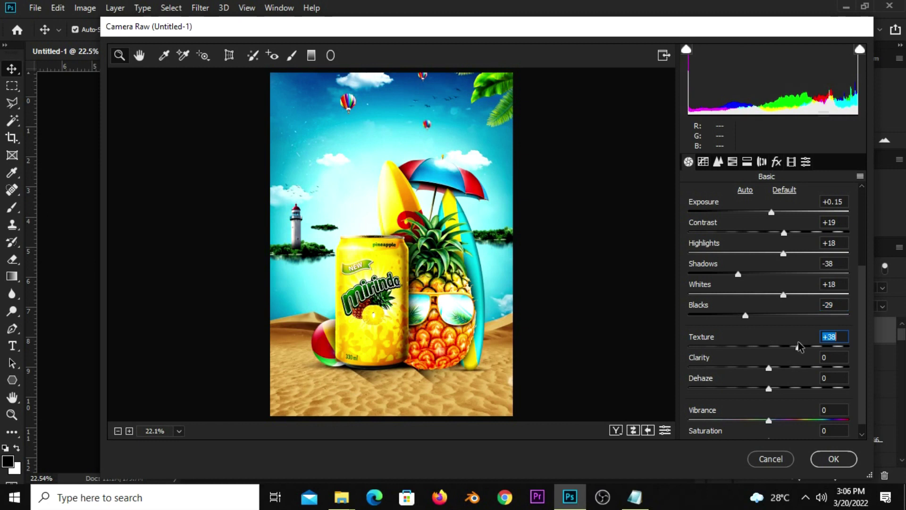
drag(797, 347, 768, 375)
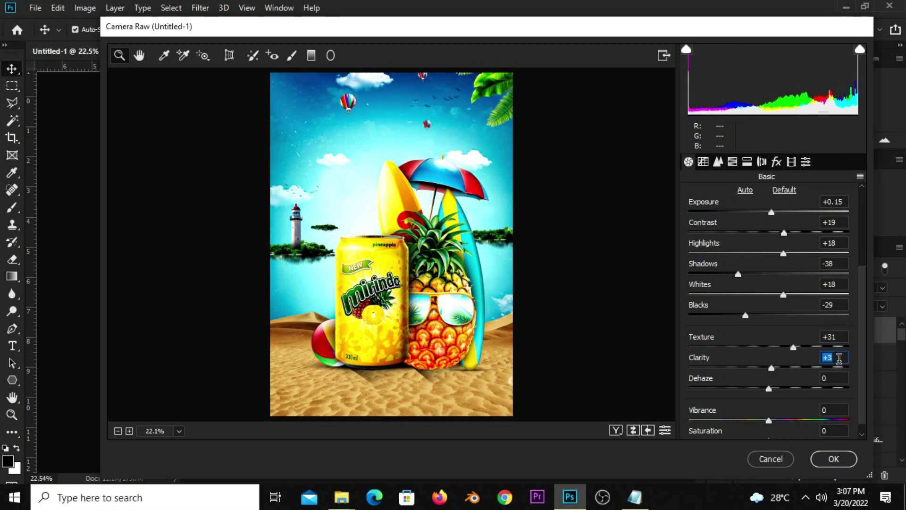
click(822, 337)
Review the slider values, apply the Camera Raw grade, and make Layer 9 visible
click(835, 302)
click(845, 285)
click(844, 263)
click(838, 242)
click(842, 222)
click(843, 201)
click(834, 459)
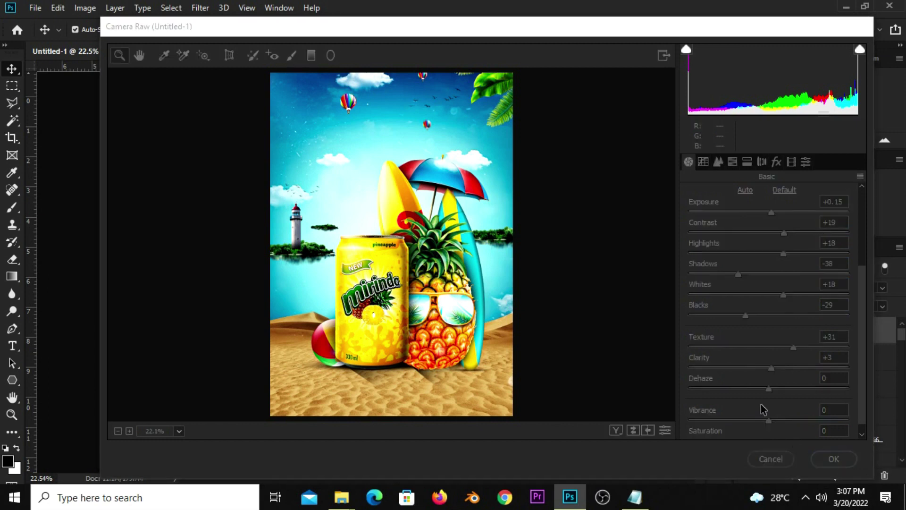
click(746, 330)
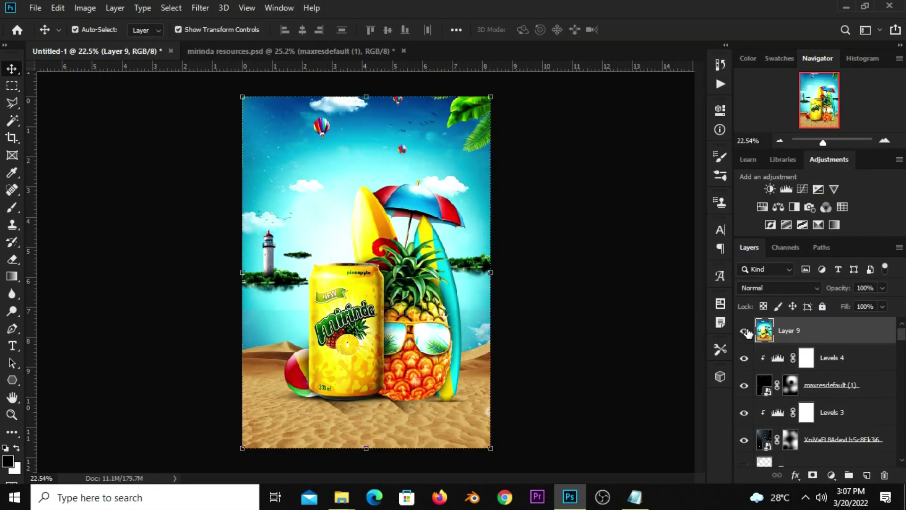
Compare Layer 9 before and after grading, then move logo layer m above it
click(746, 331)
click(746, 331)
scroll(821, 415, down, 3)
scroll(821, 415, down, 1)
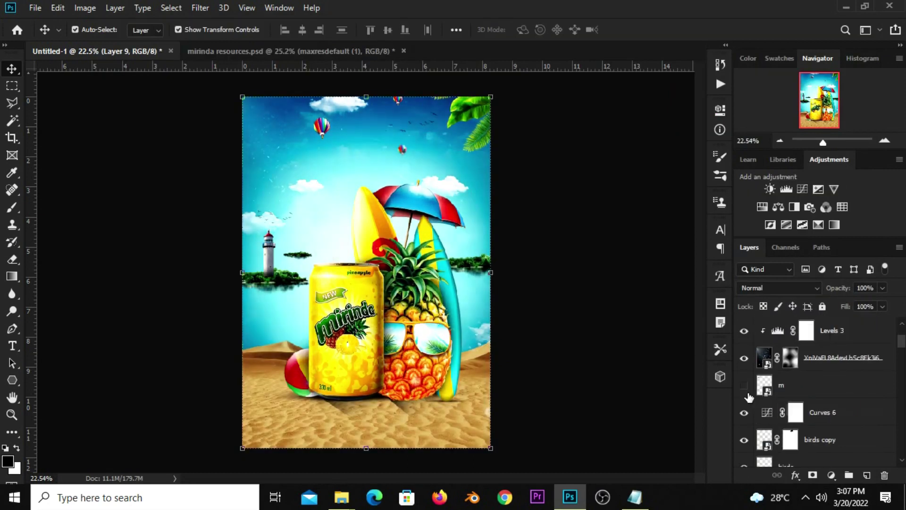
drag(782, 388, 795, 327)
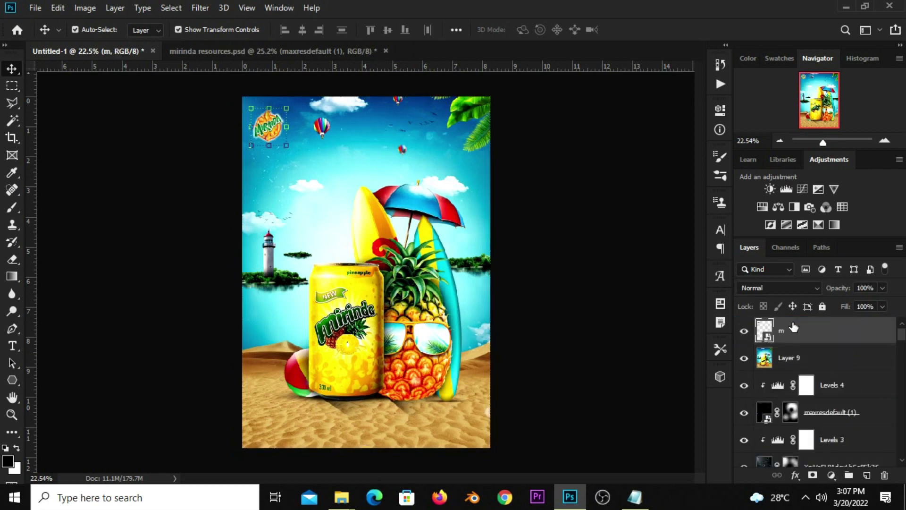
click(593, 333)
Zoom to 50% to inspect the poster details, then fit the whole poster on screen
key(ctrl+plus)
key(ctrl+minus)
key(ctrl+minus)
key(ctrl+minus)
key(ctrl+plus)
key(ctrl+plus)
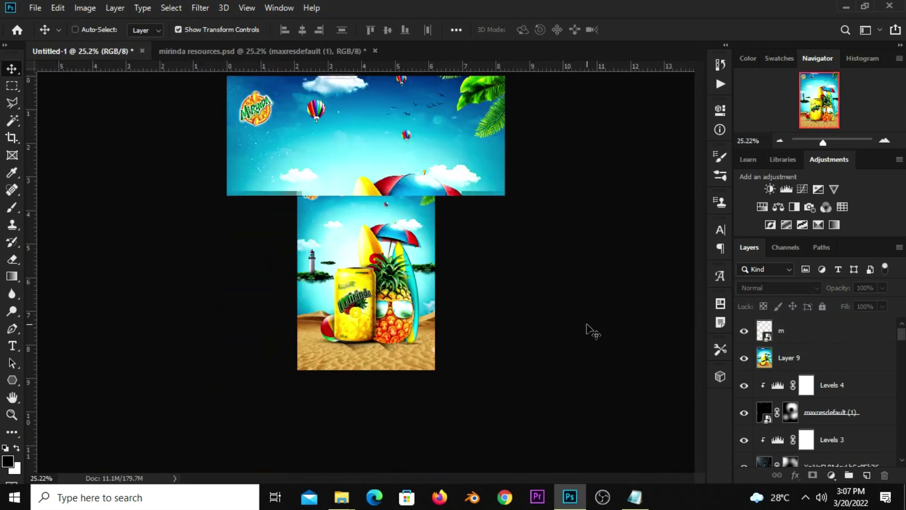
key(ctrl+plus)
key(ctrl+plus)
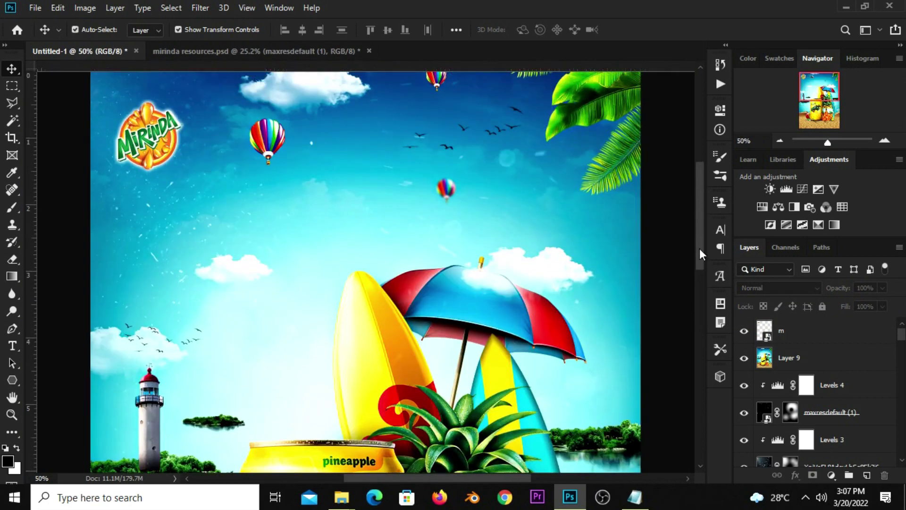
drag(699, 249, 700, 327)
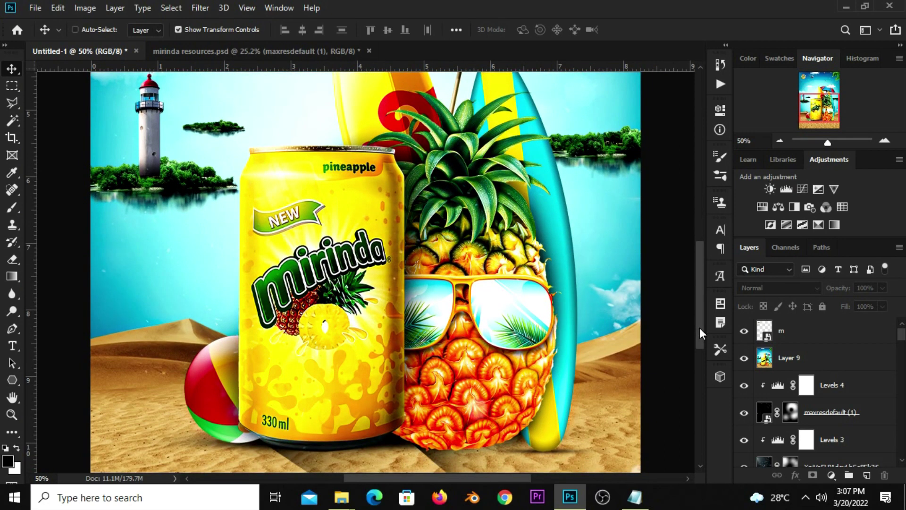
key(ctrl+0)
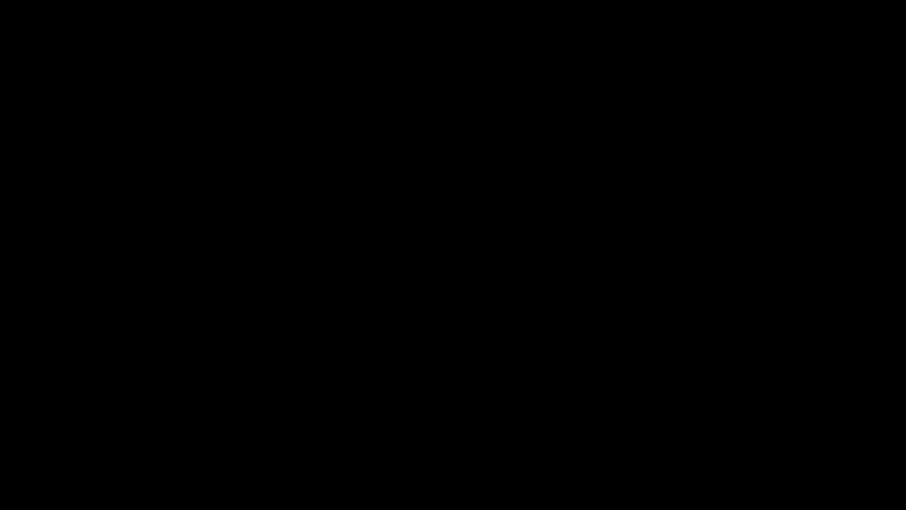